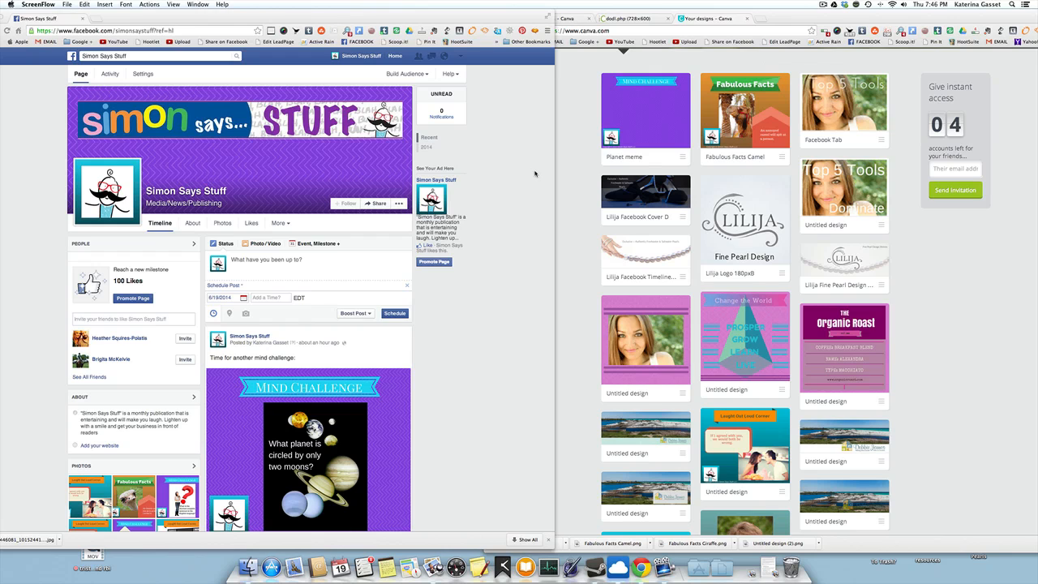
scroll(537, 215, down, 5)
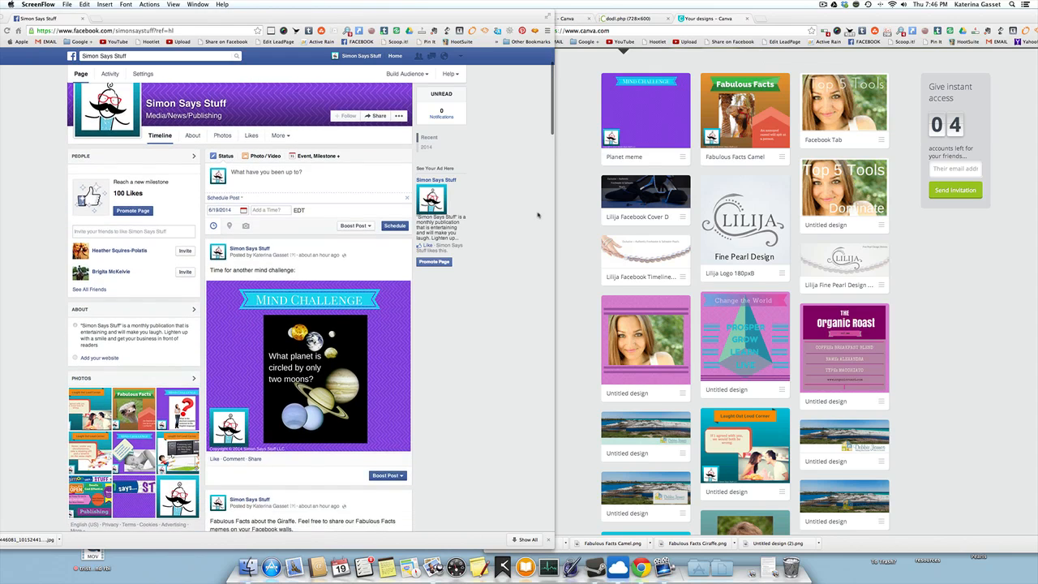
scroll(538, 215, up, 5)
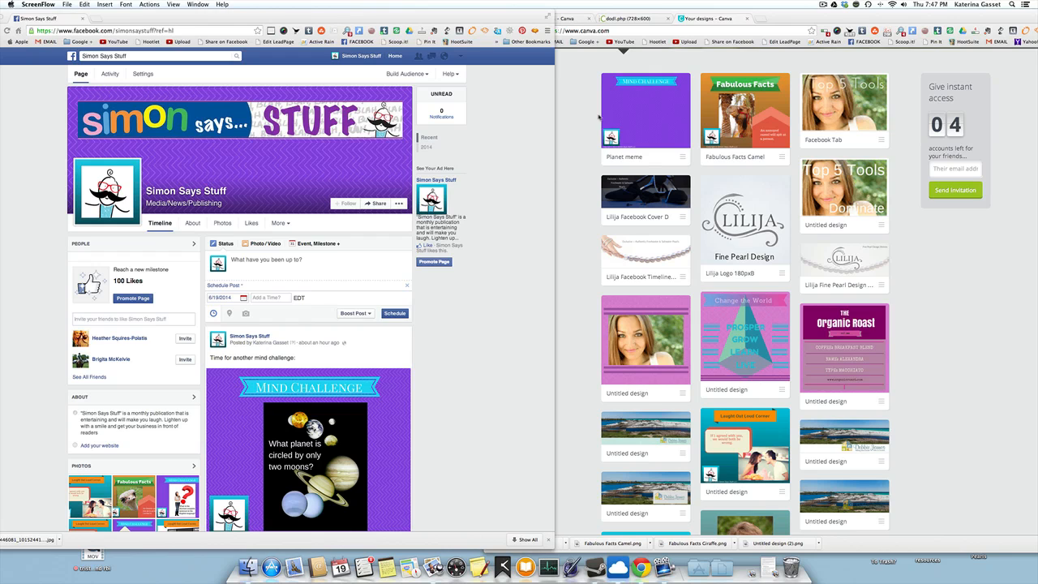
- Switch to the Canva window and move it over the Facebook window so the full Canva home page is in view
click(787, 13)
drag(827, 6, 866, 4)
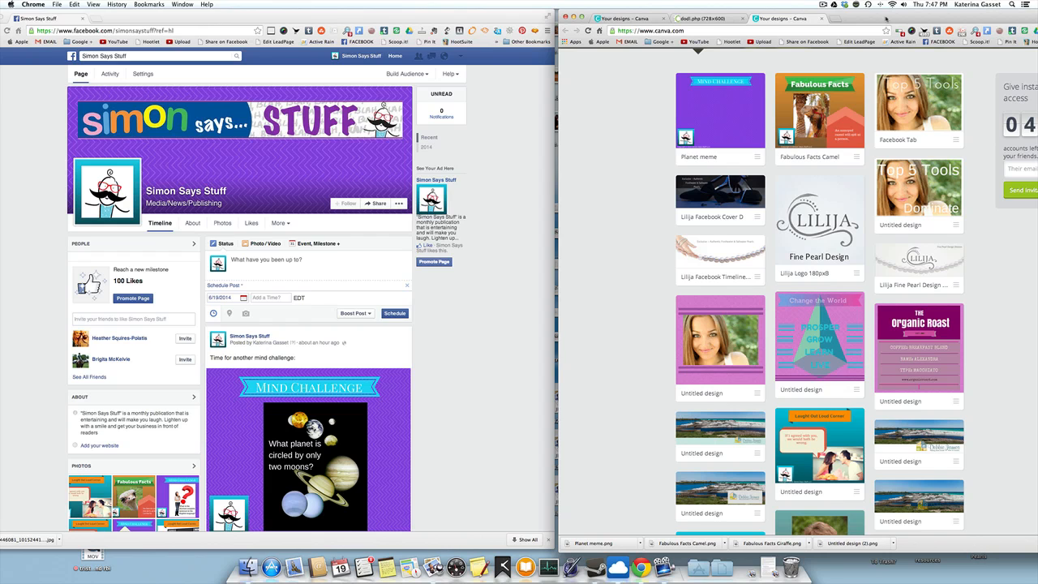
drag(886, 18, 831, 14)
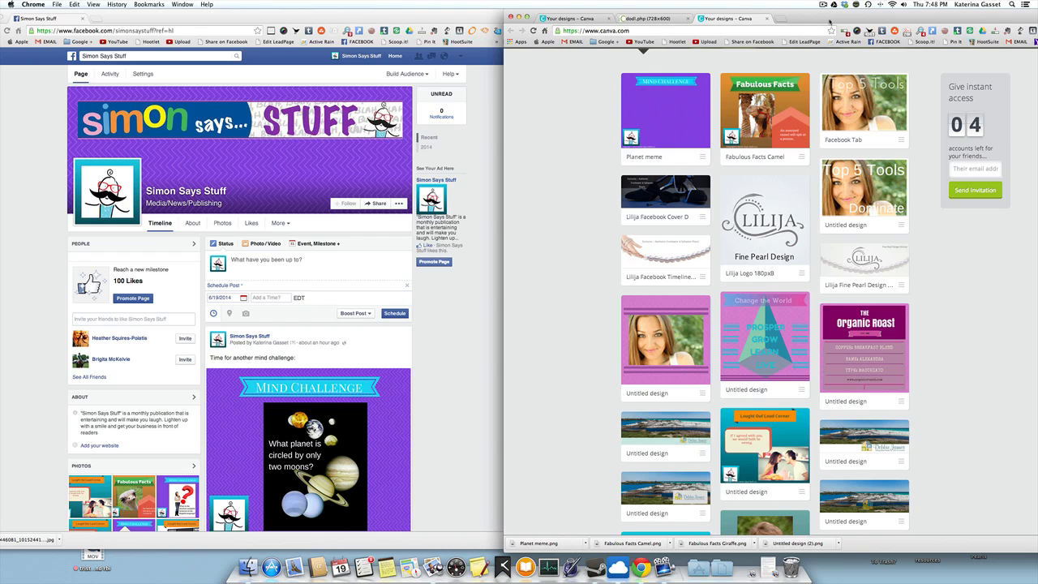
drag(829, 22, 853, 17)
scroll(854, 104, up, 4)
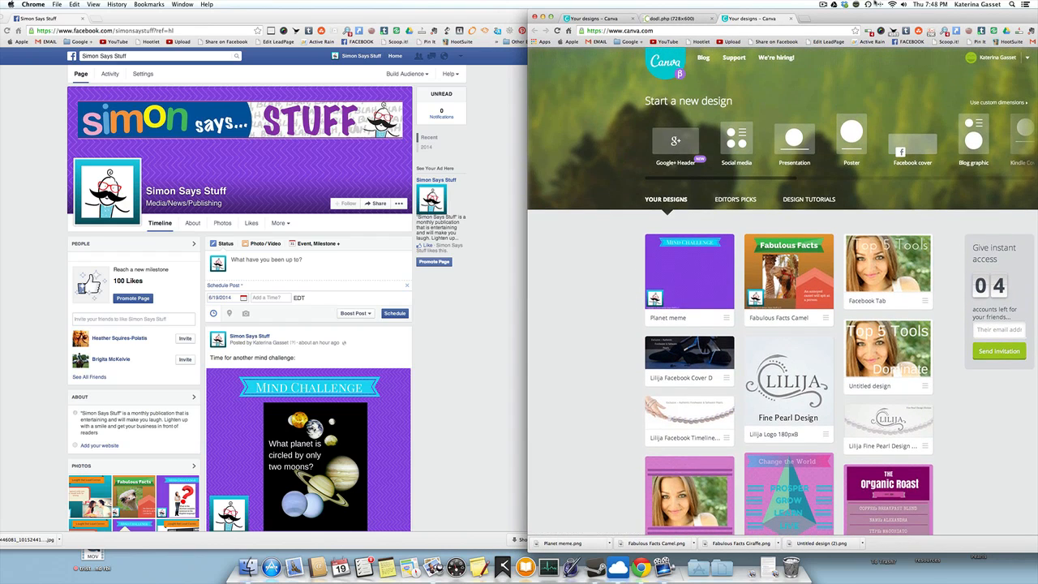
drag(889, 17, 762, 4)
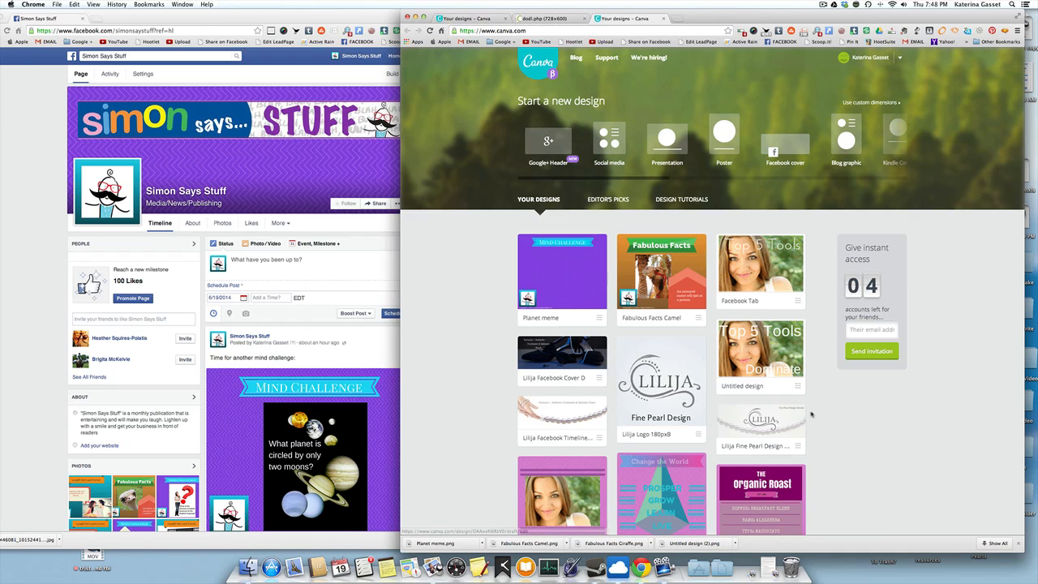
- Look through the existing designs listed on the Canva home page
scroll(791, 452, down, 5)
scroll(791, 453, down, 10)
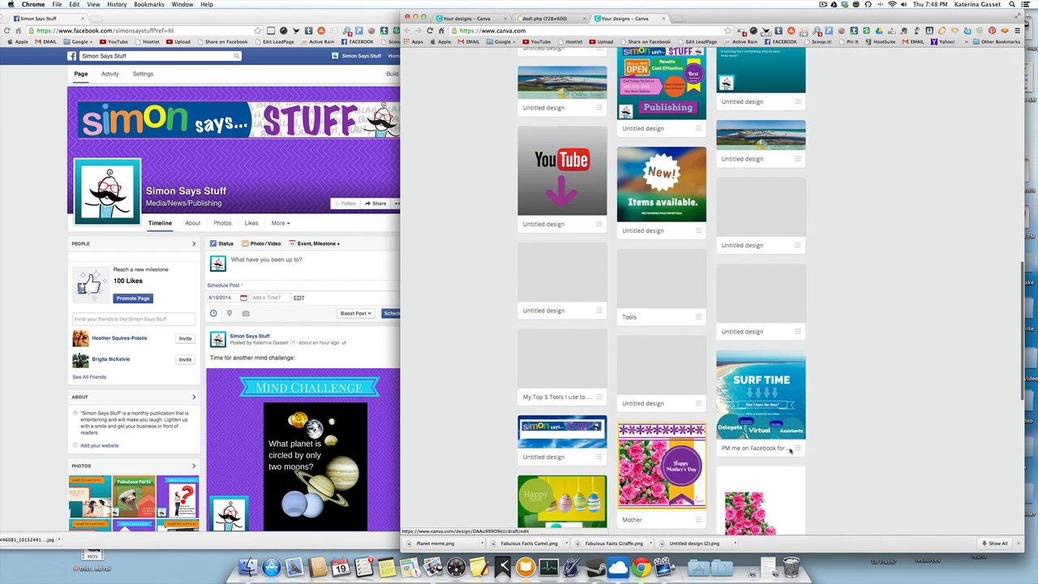
scroll(791, 452, up, 15)
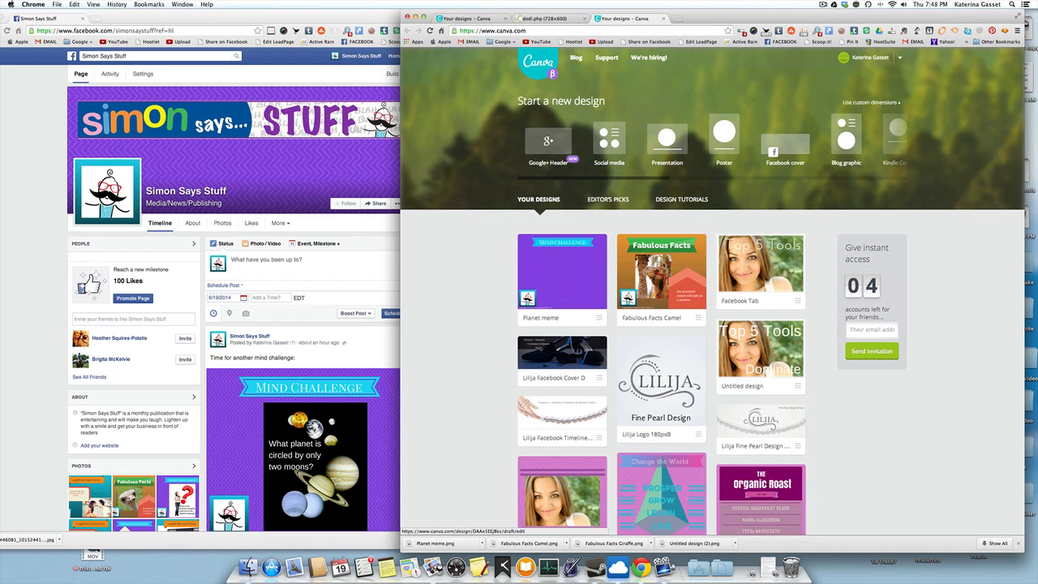
- Find the Facebook Post format among the new design types, open a blank design with it, and close that design
scroll(679, 144, right, 4)
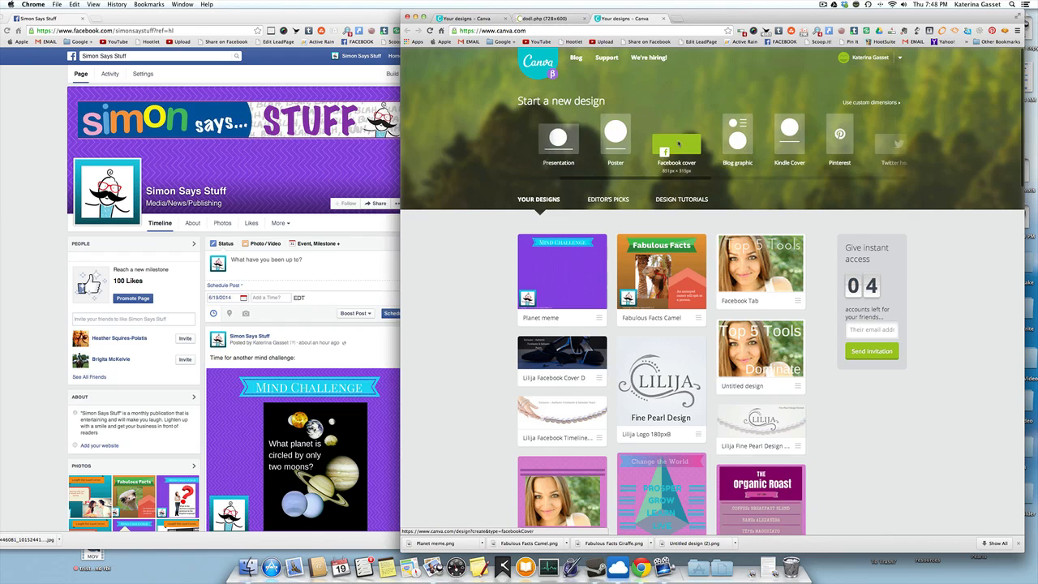
scroll(678, 143, right, 5)
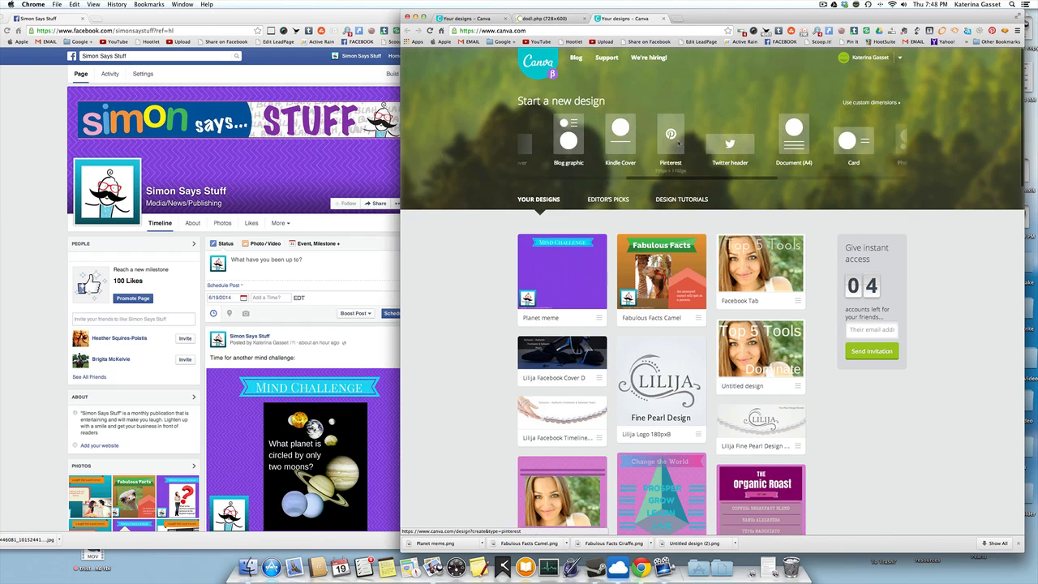
scroll(679, 143, right, 3)
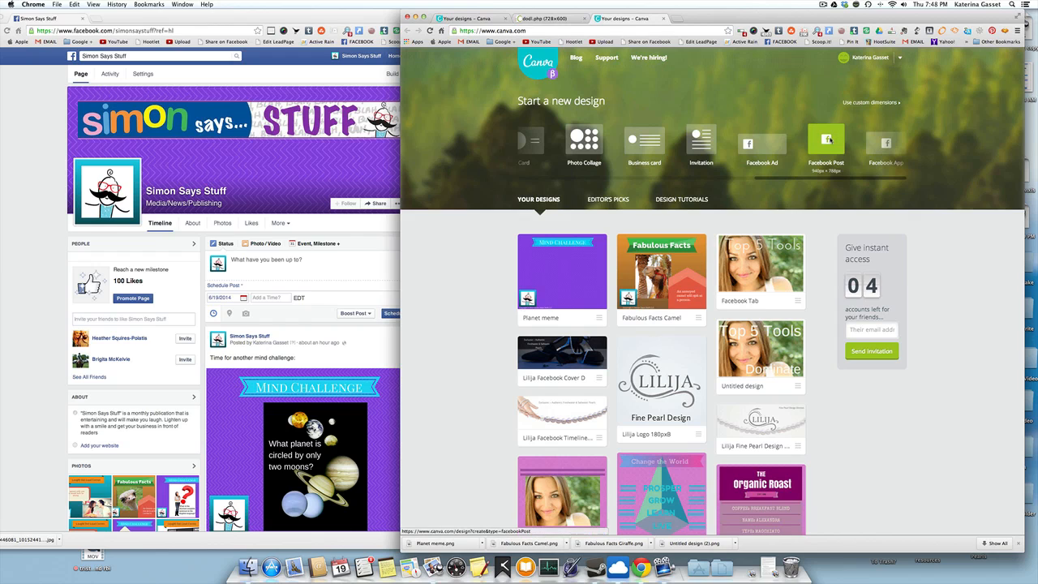
click(829, 141)
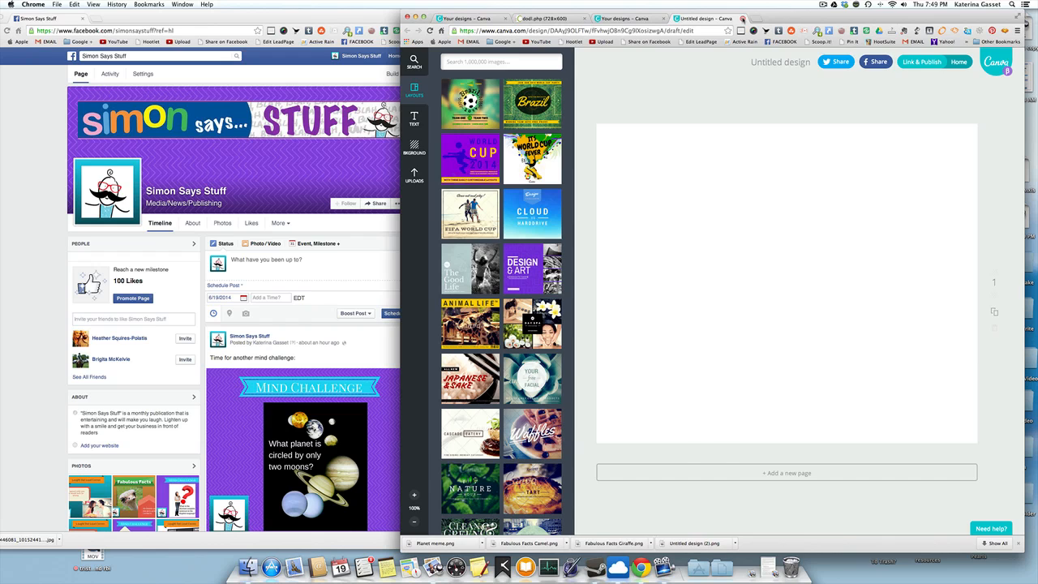
click(742, 18)
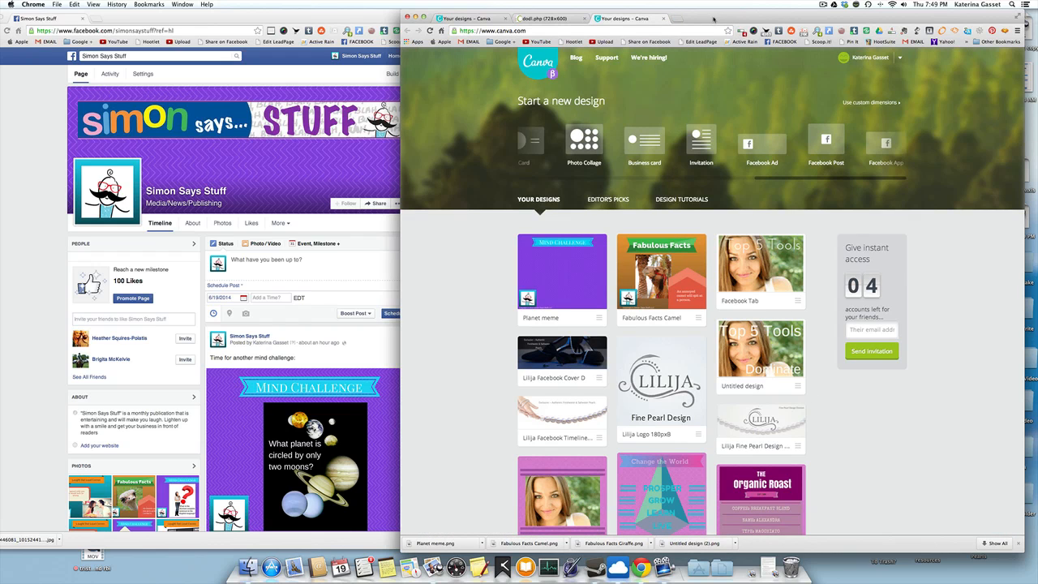
- Uncover the Simon Says Stuff Facebook page and examine its Mind Challenge, Fabulous Facts and Laught Out Loud Corner meme posts
drag(712, 18, 756, 18)
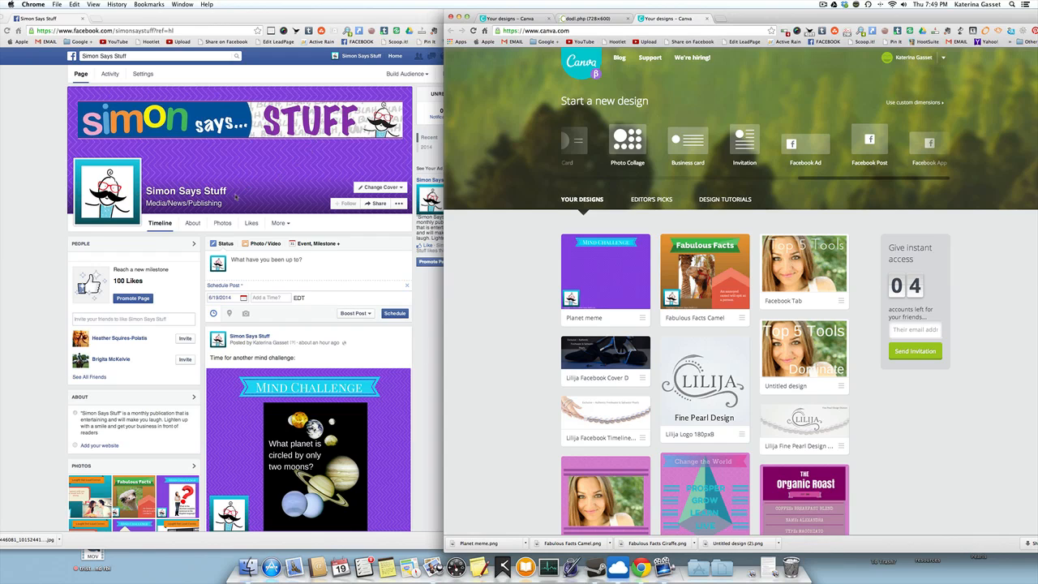
scroll(388, 367, down, 1)
scroll(388, 368, down, 10)
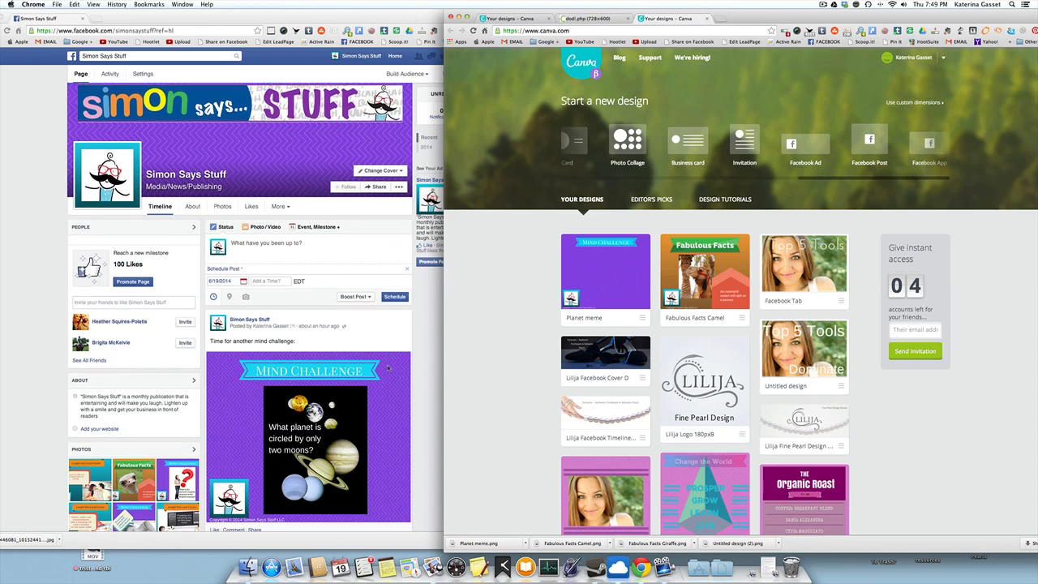
scroll(388, 367, down, 3)
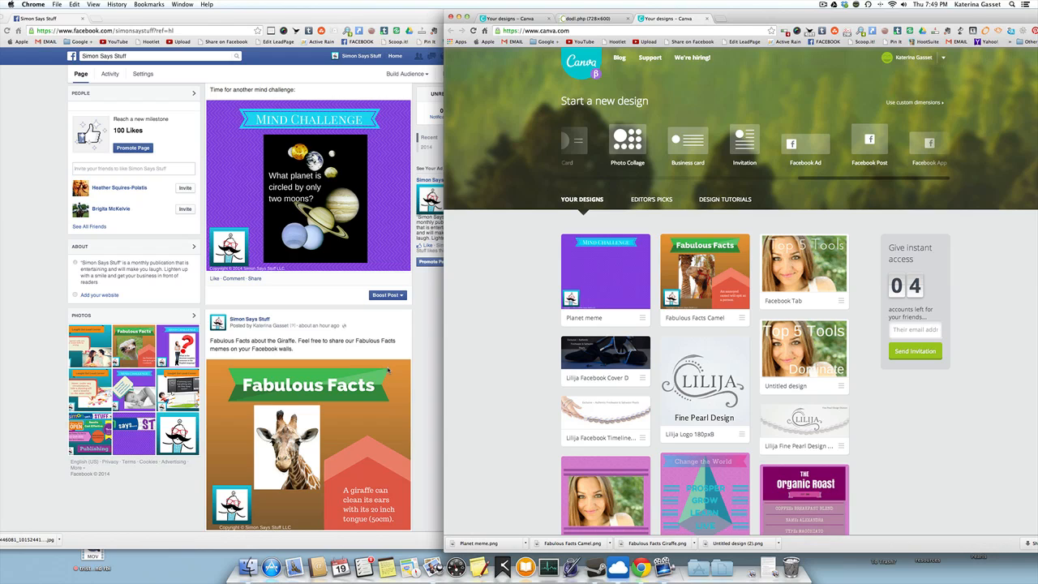
scroll(356, 228, up, 2)
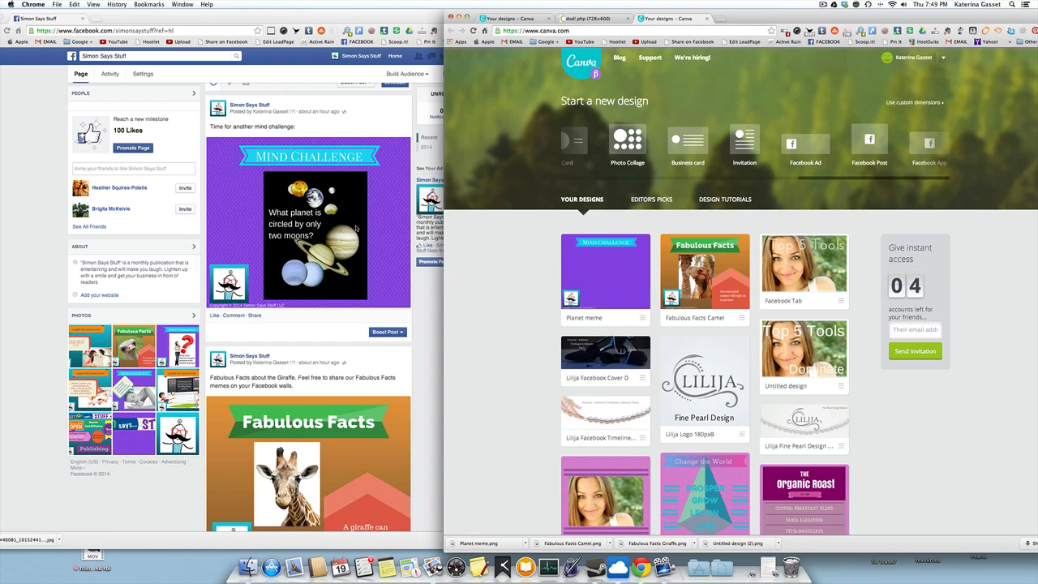
scroll(355, 228, up, 1)
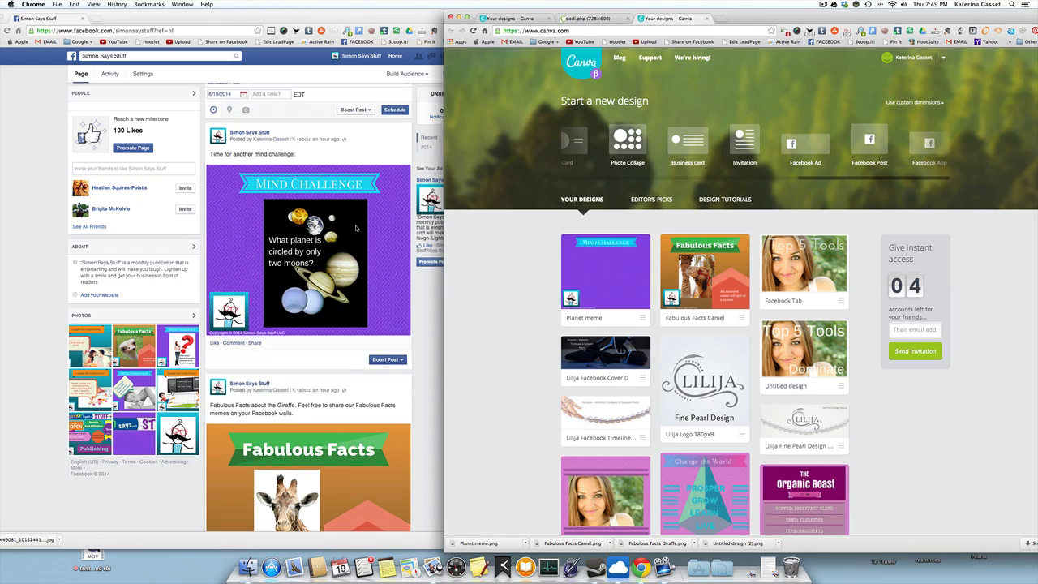
scroll(355, 228, down, 2)
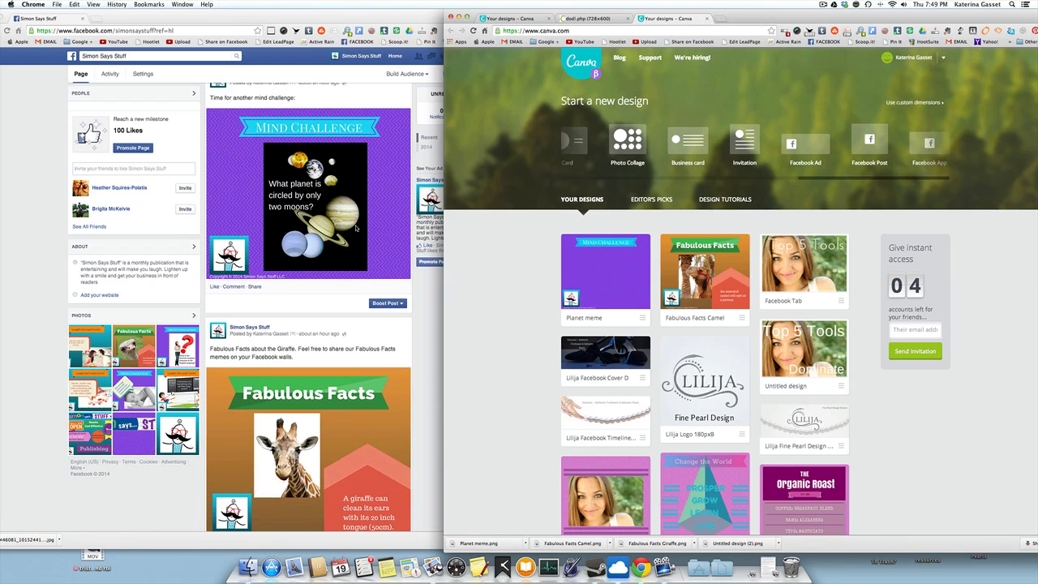
scroll(357, 228, down, 6)
scroll(372, 219, down, 15)
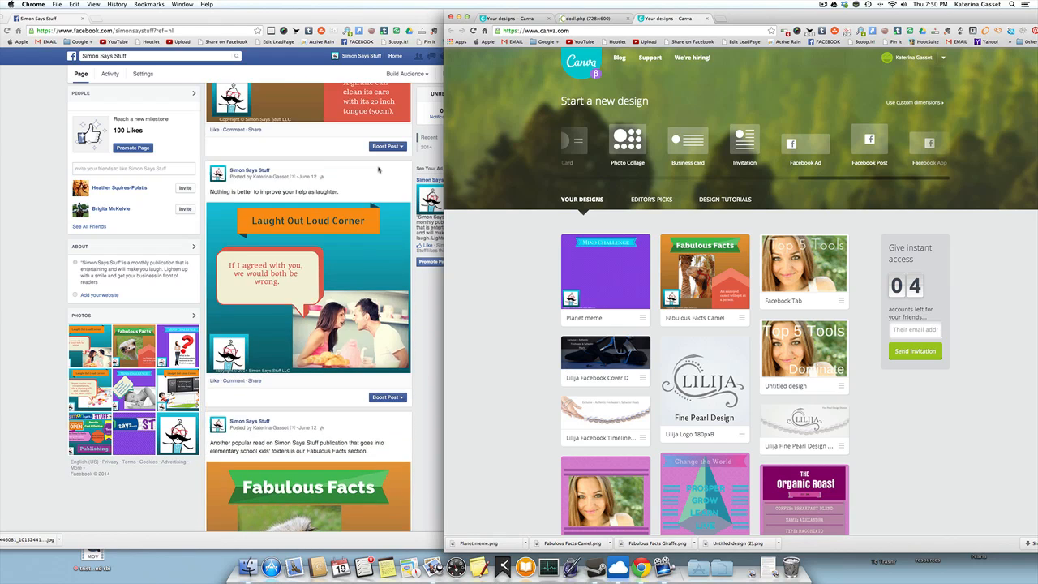
scroll(378, 169, up, 5)
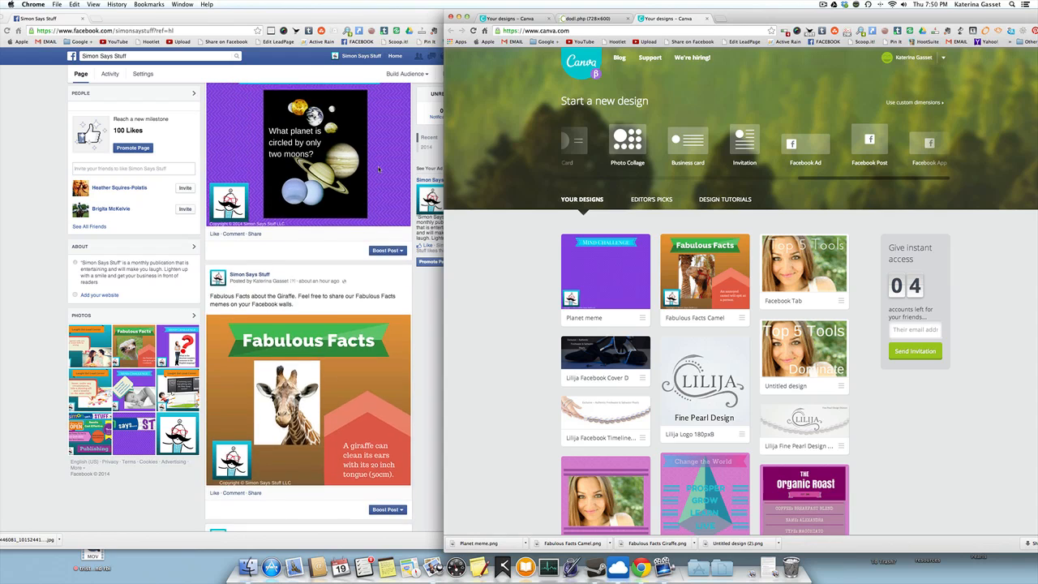
scroll(378, 169, up, 1)
scroll(378, 168, down, 5)
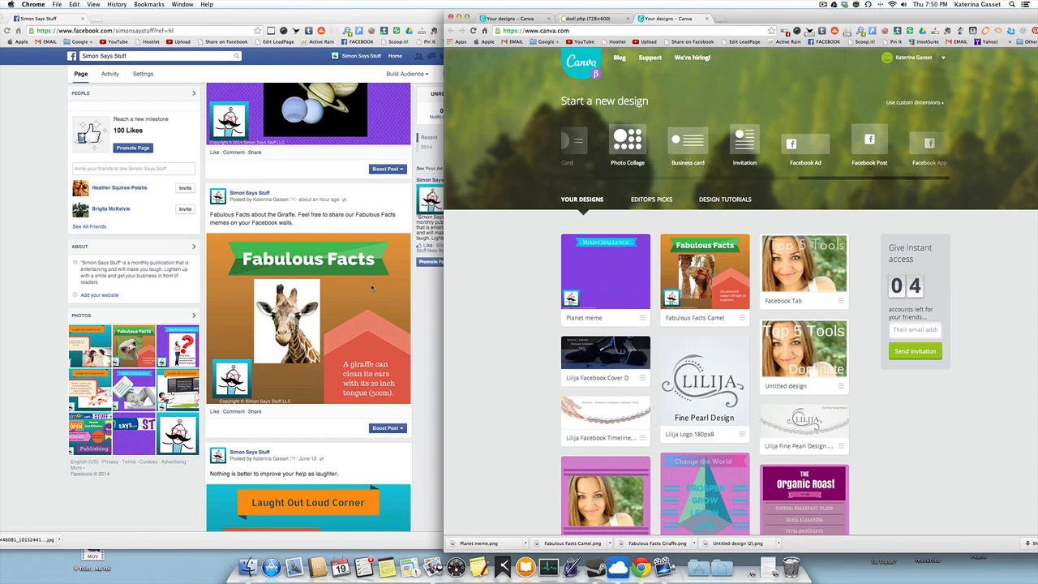
scroll(371, 286, down, 2)
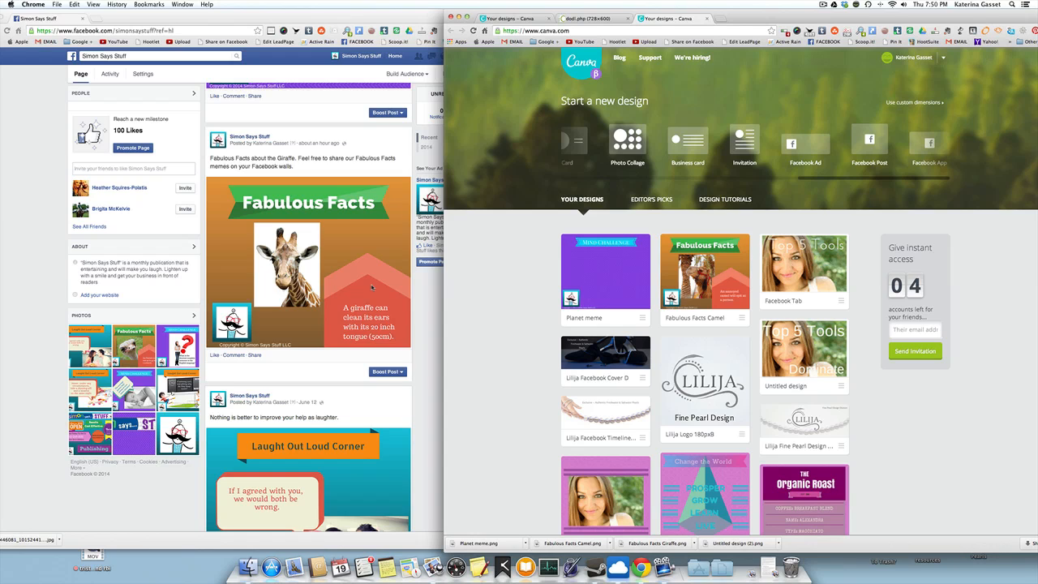
scroll(372, 287, down, 1)
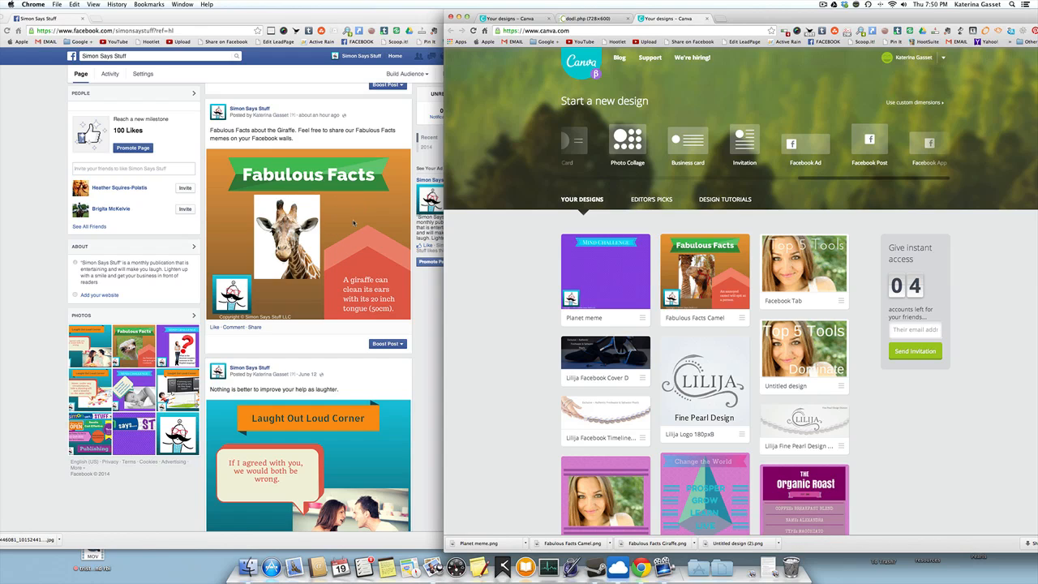
scroll(353, 223, down, 7)
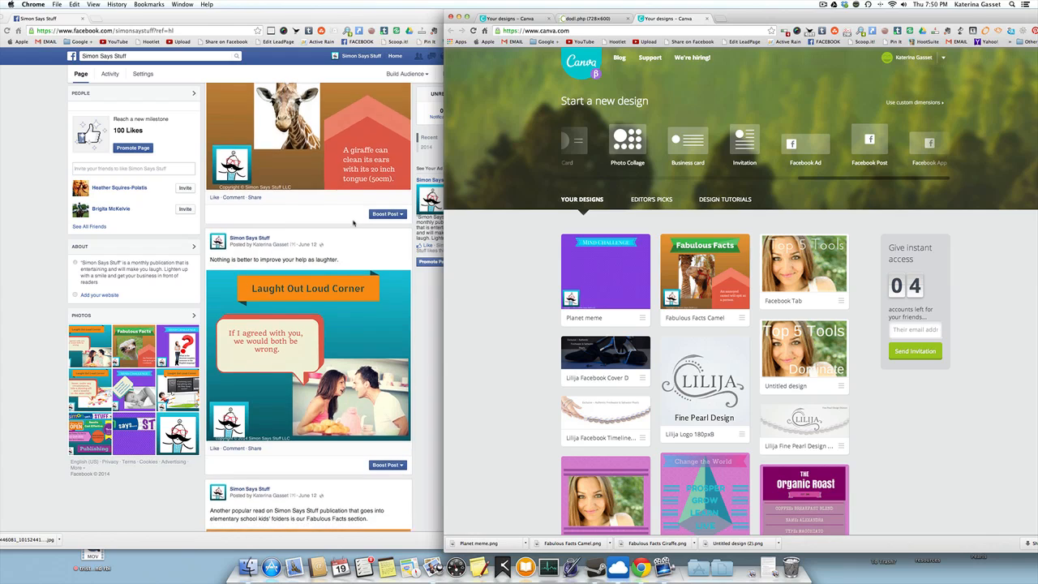
scroll(353, 223, down, 1)
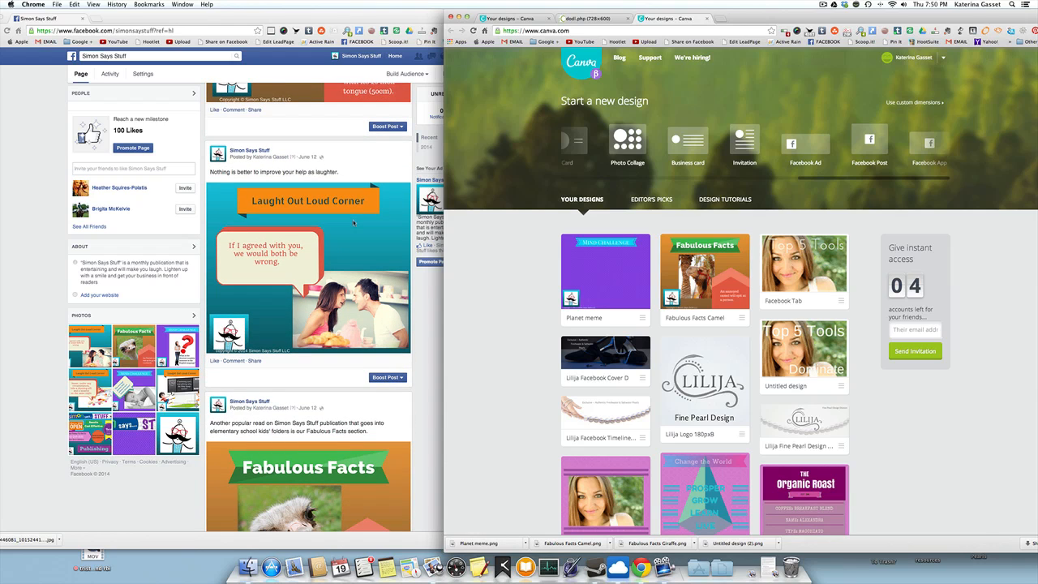
scroll(354, 222, down, 2)
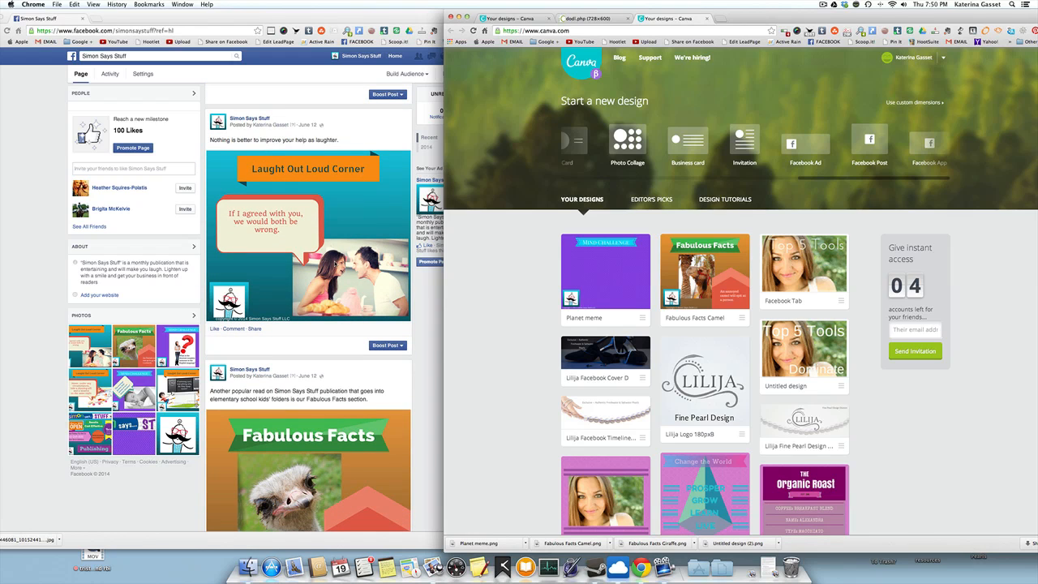
scroll(335, 259, up, 1)
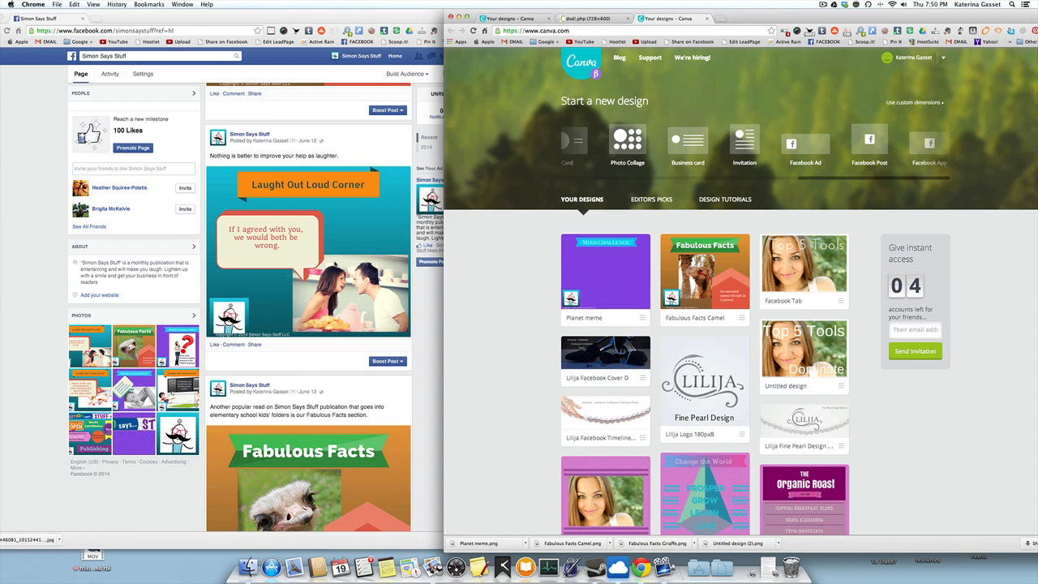
scroll(335, 263, down, 5)
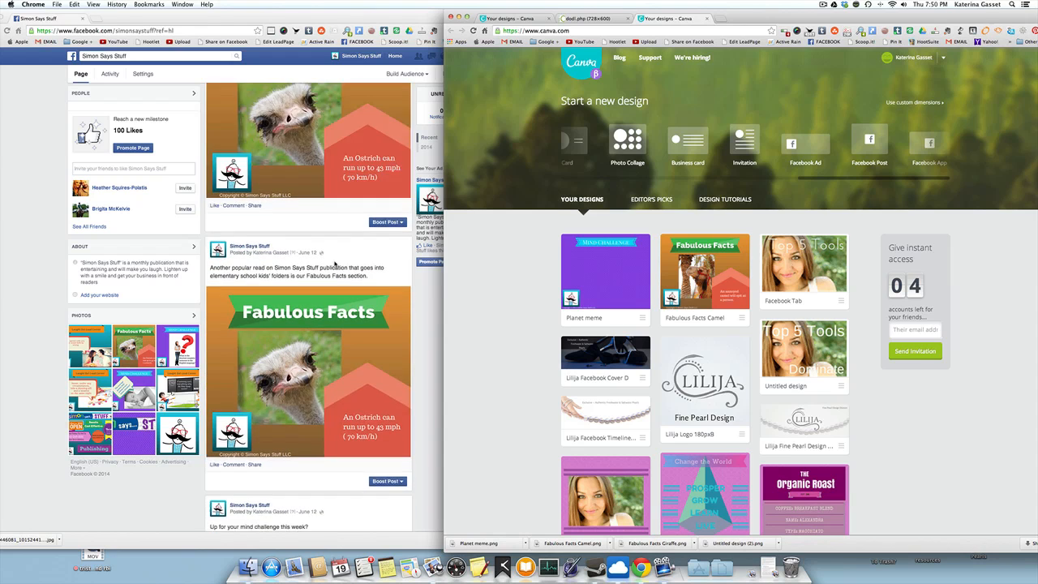
scroll(335, 263, down, 15)
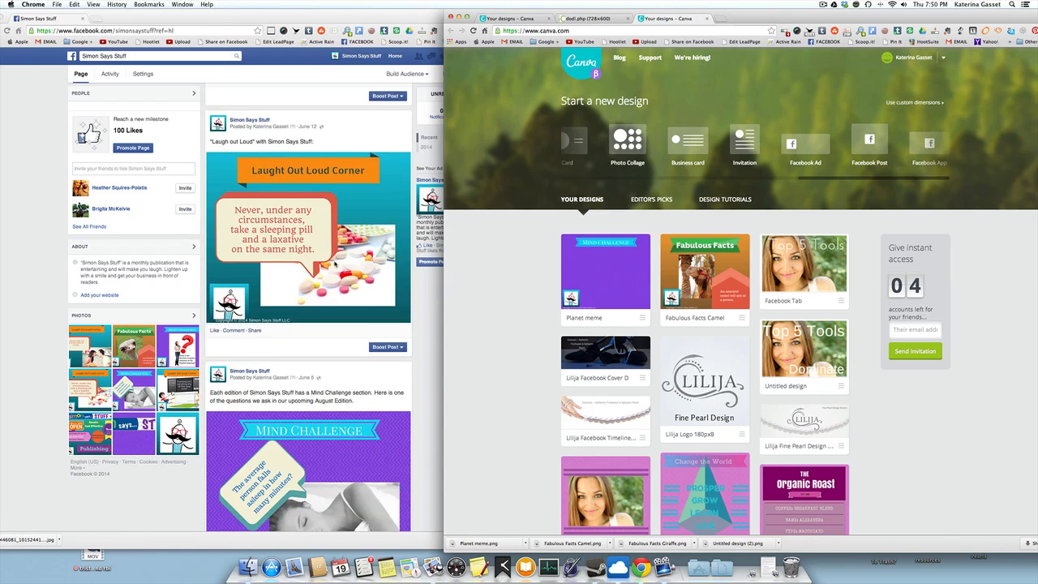
scroll(335, 263, up, 8)
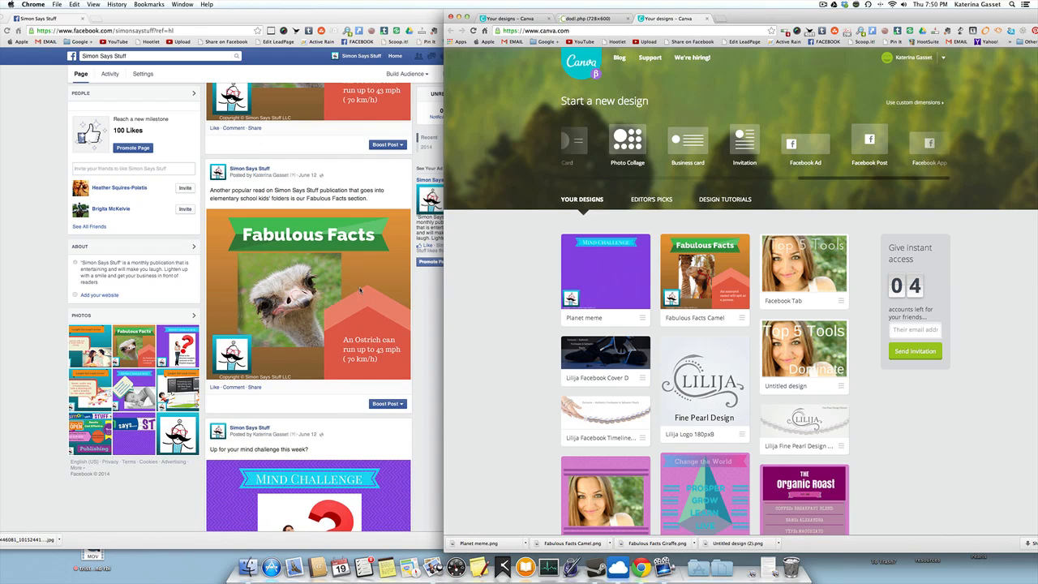
scroll(360, 291, up, 10)
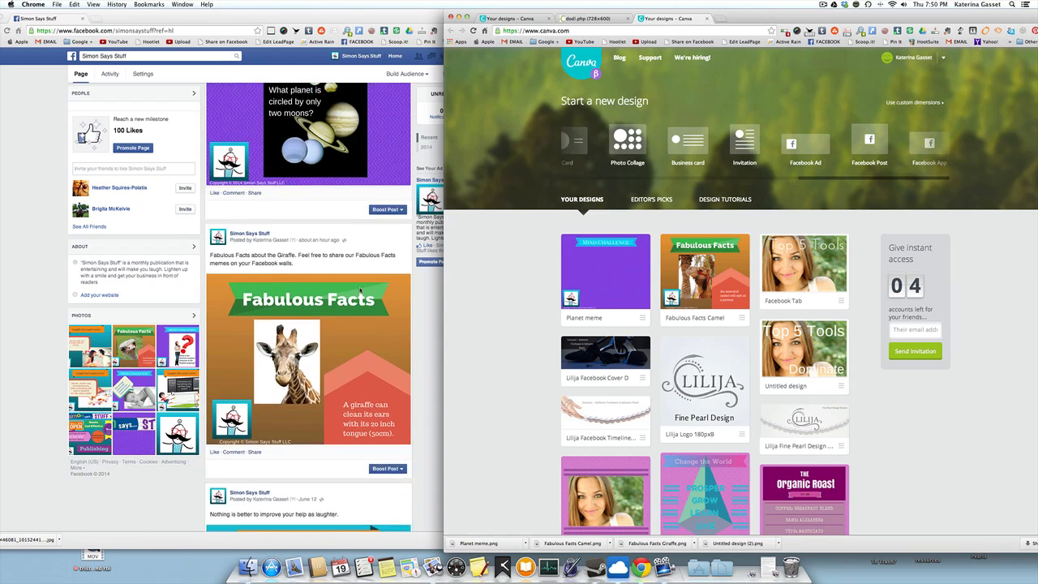
scroll(360, 291, up, 6)
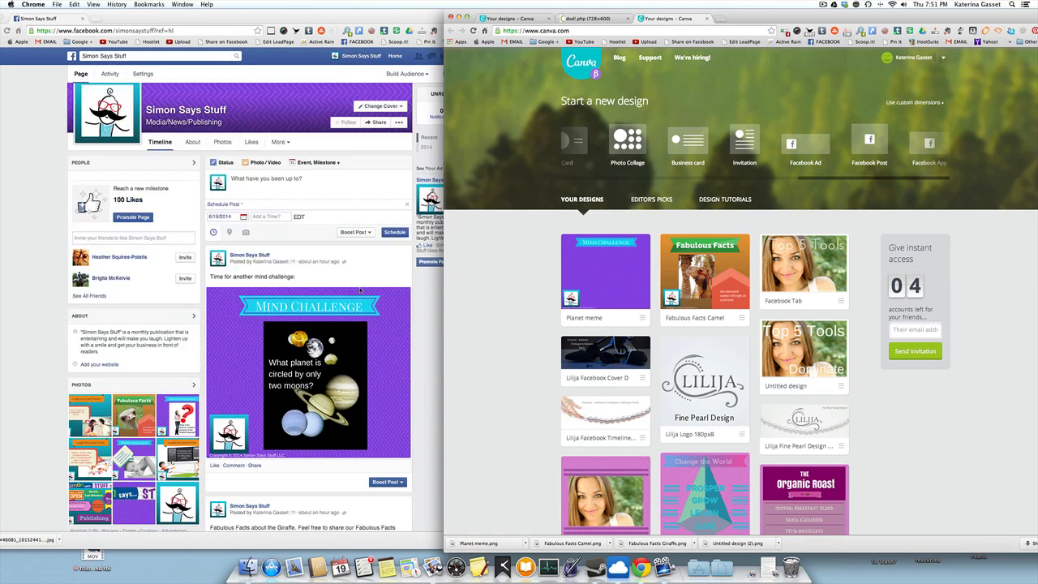
scroll(360, 290, up, 2)
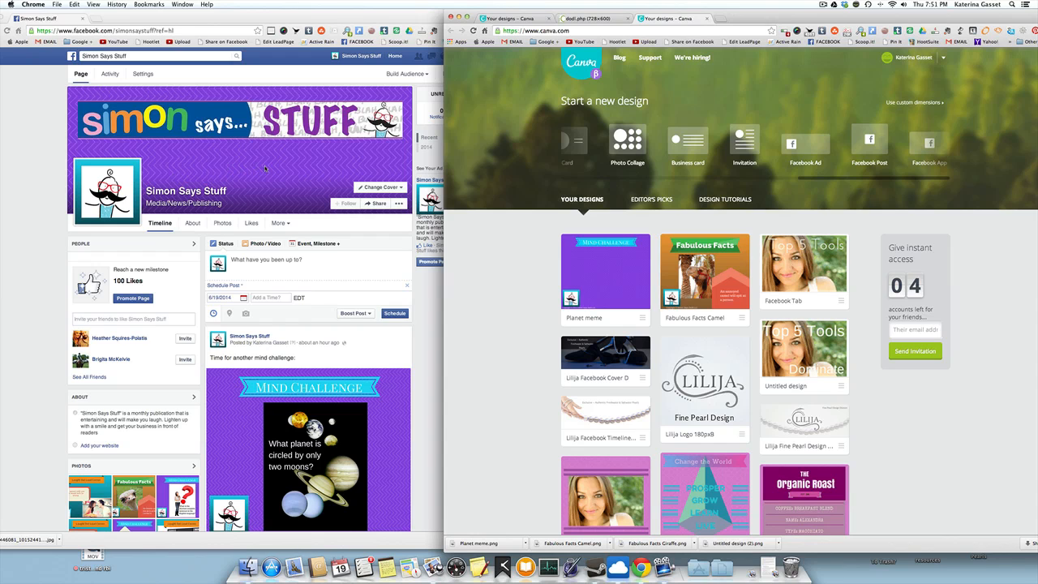
scroll(266, 168, down, 5)
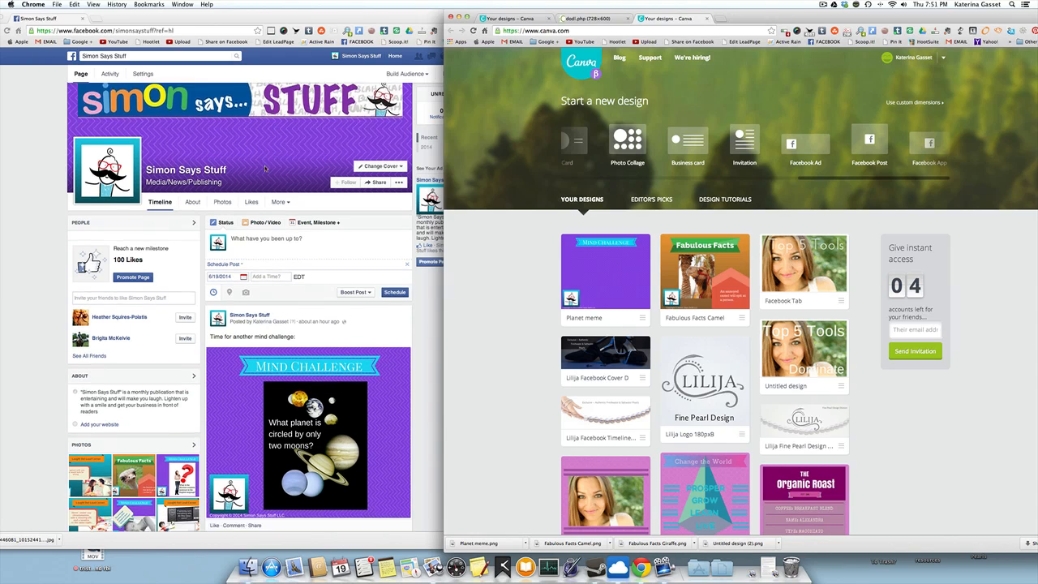
- Examine the Simon Says Stuff timeline's meme posts, comparing the recurring Mind Challenge, Fabulous Facts and Laught Out Loud Corner designs
scroll(265, 168, down, 5)
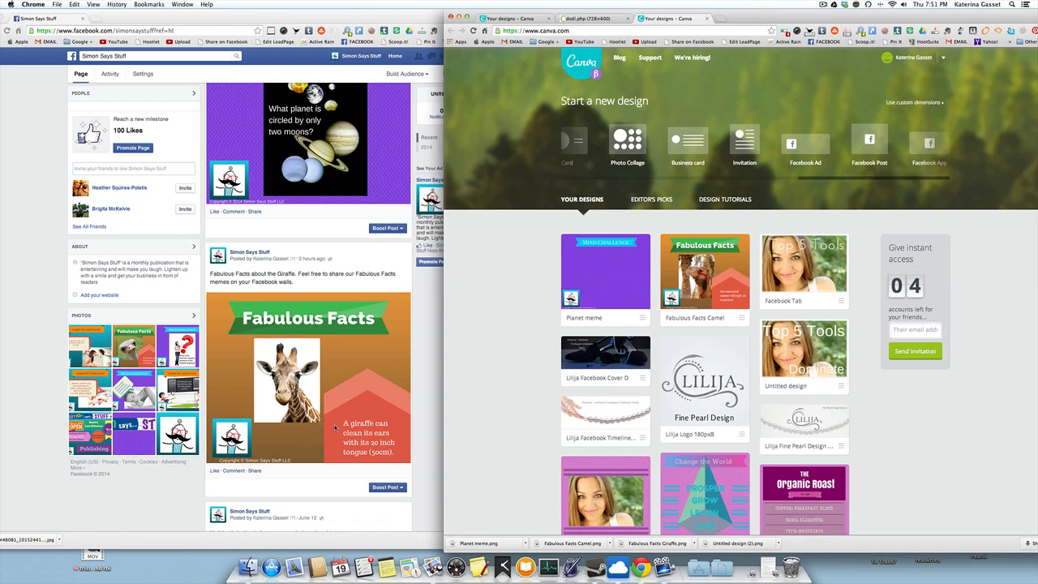
scroll(335, 424, down, 7)
scroll(335, 427, down, 1)
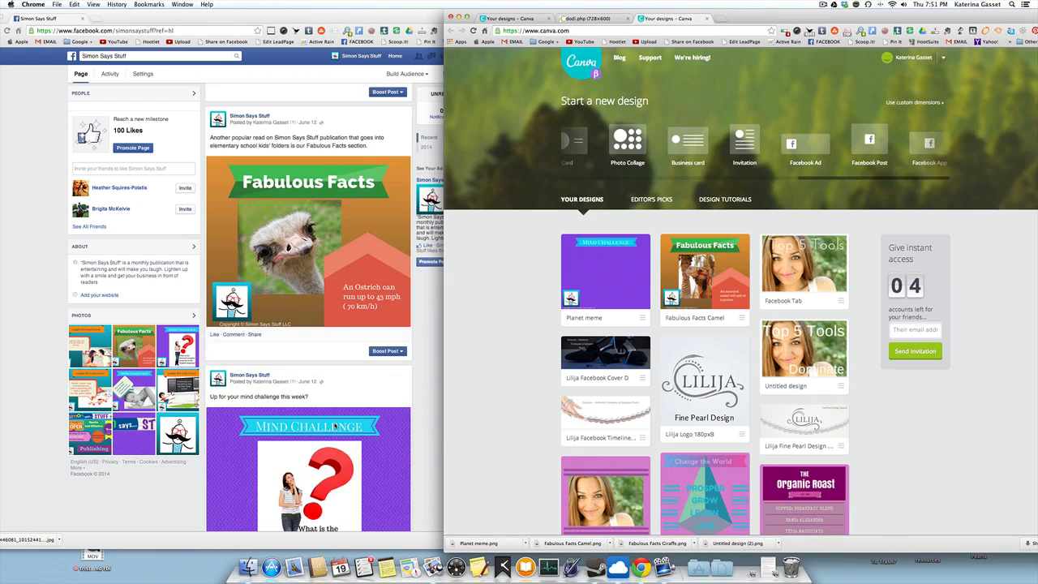
scroll(335, 425, down, 2)
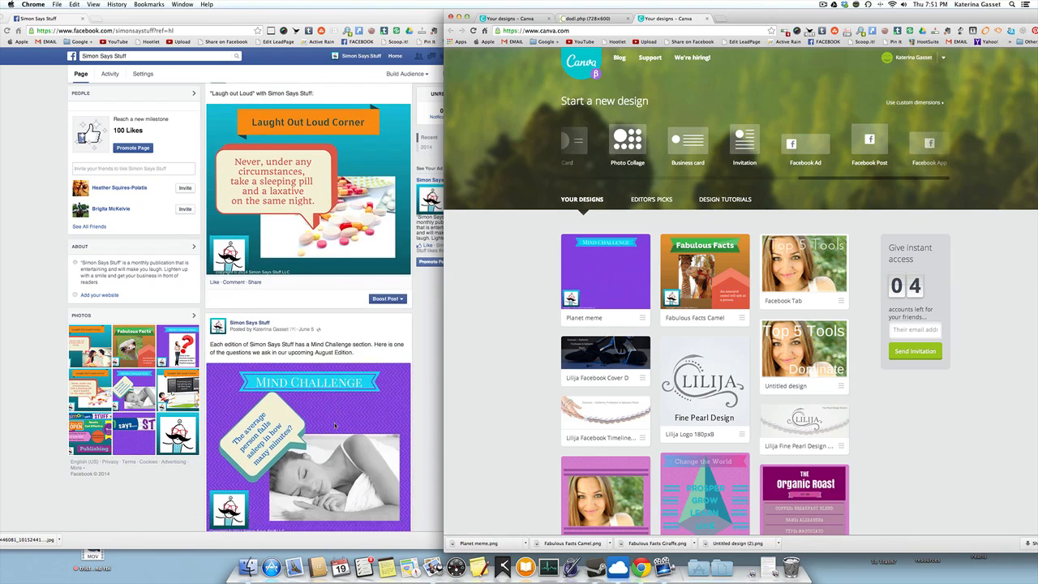
scroll(341, 389, up, 4)
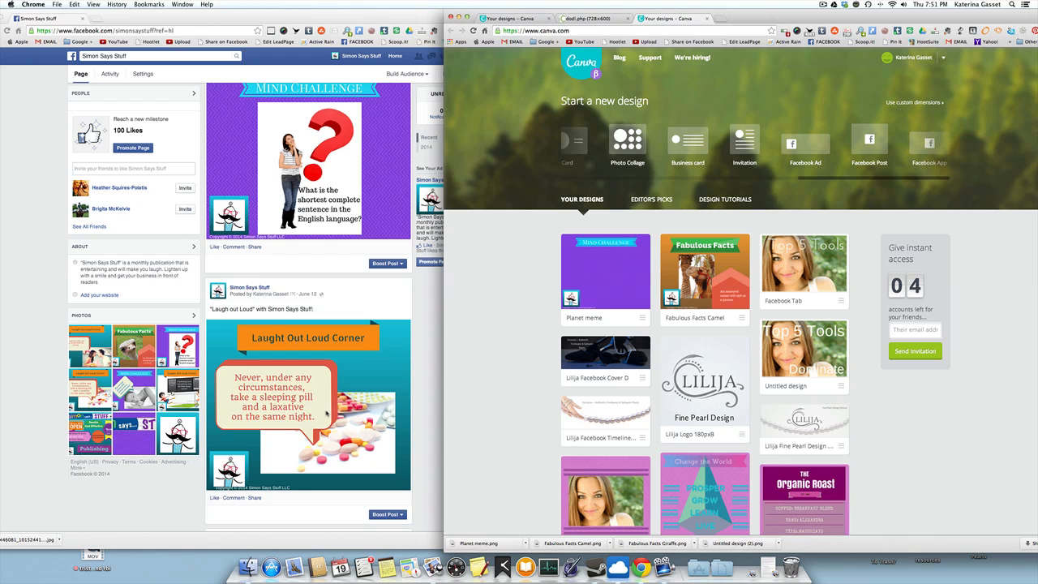
scroll(326, 413, down, 6)
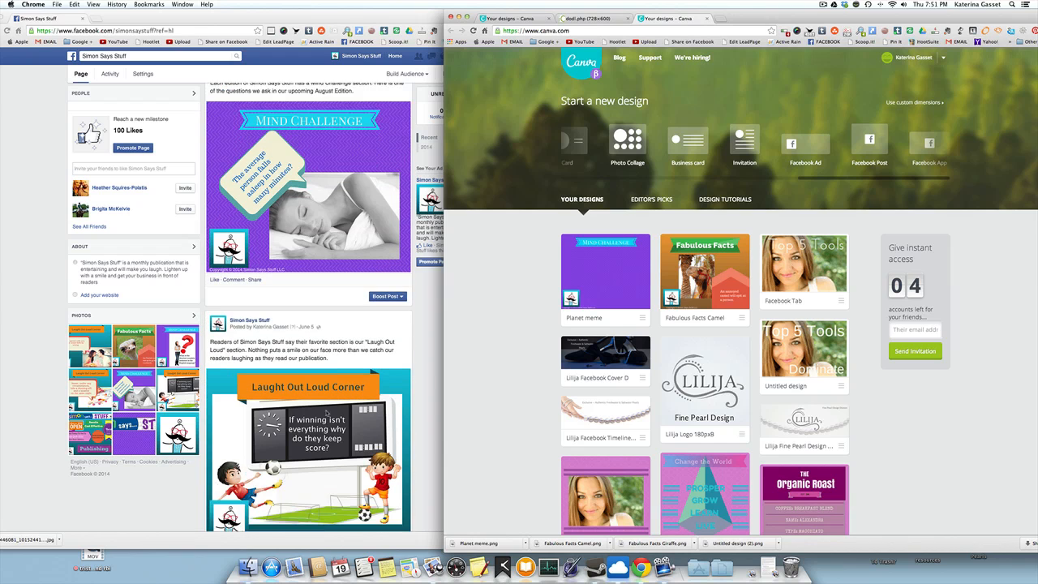
scroll(326, 411, down, 3)
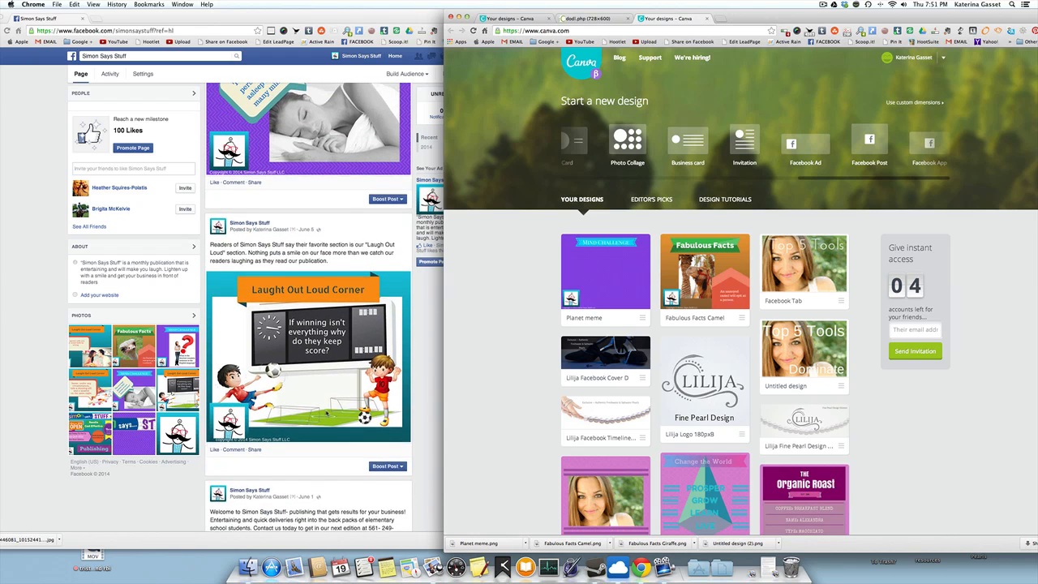
scroll(326, 413, up, 8)
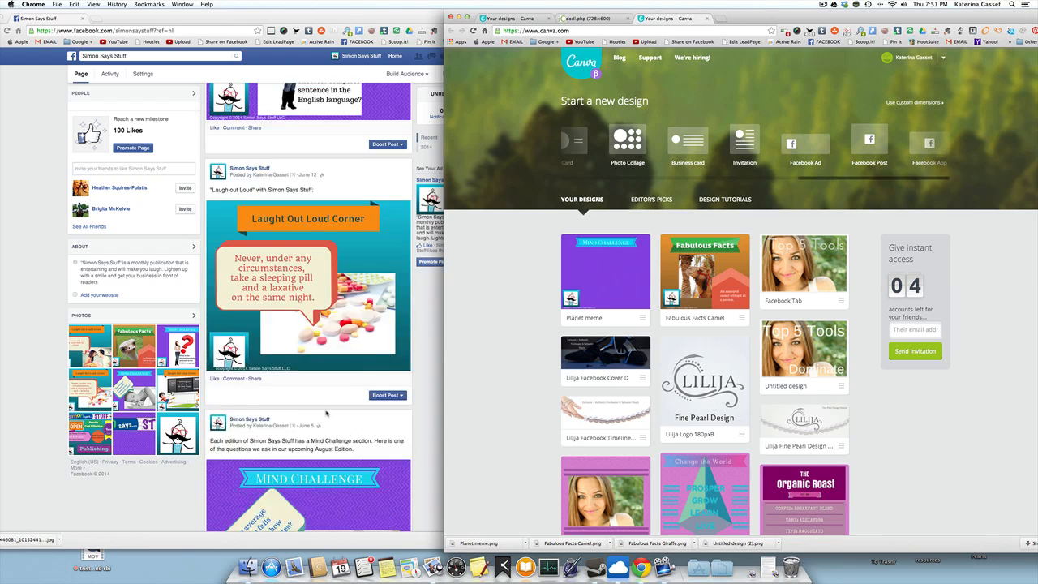
scroll(326, 414, up, 15)
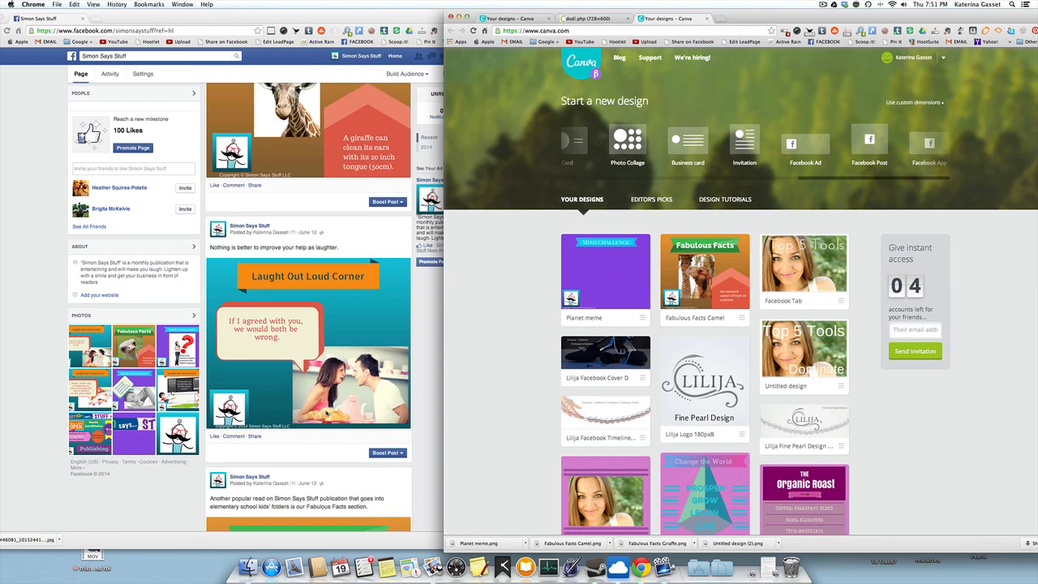
scroll(326, 414, up, 10)
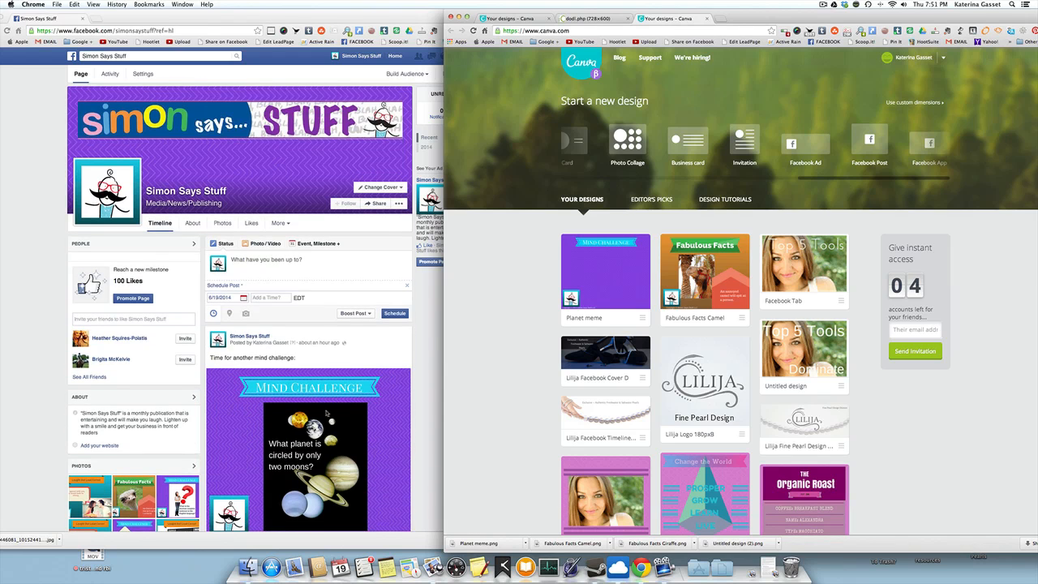
scroll(326, 413, down, 2)
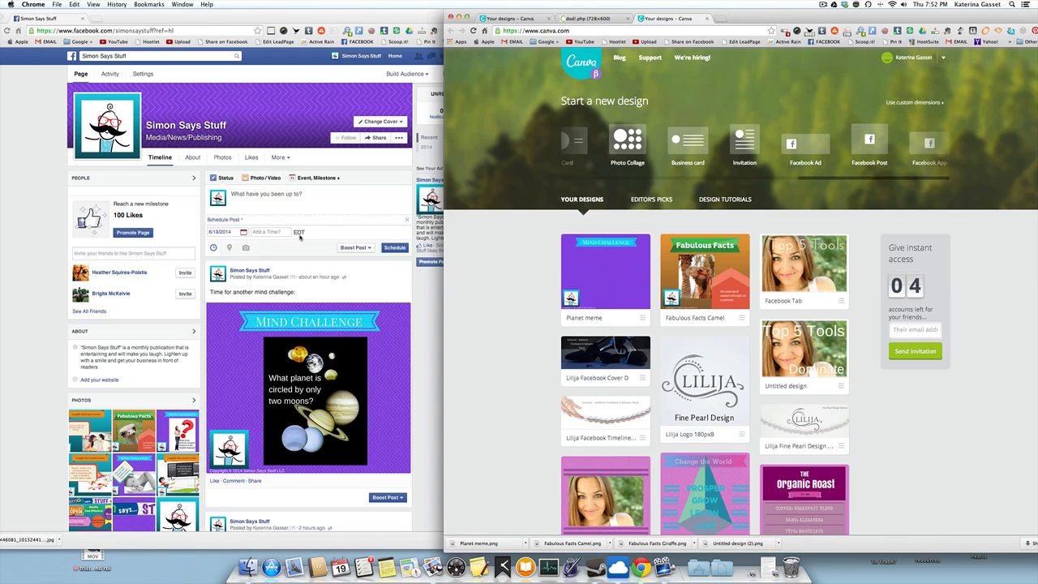
- Bring the Facebook window forward and inspect the date and time options for scheduling a post on the page
click(243, 233)
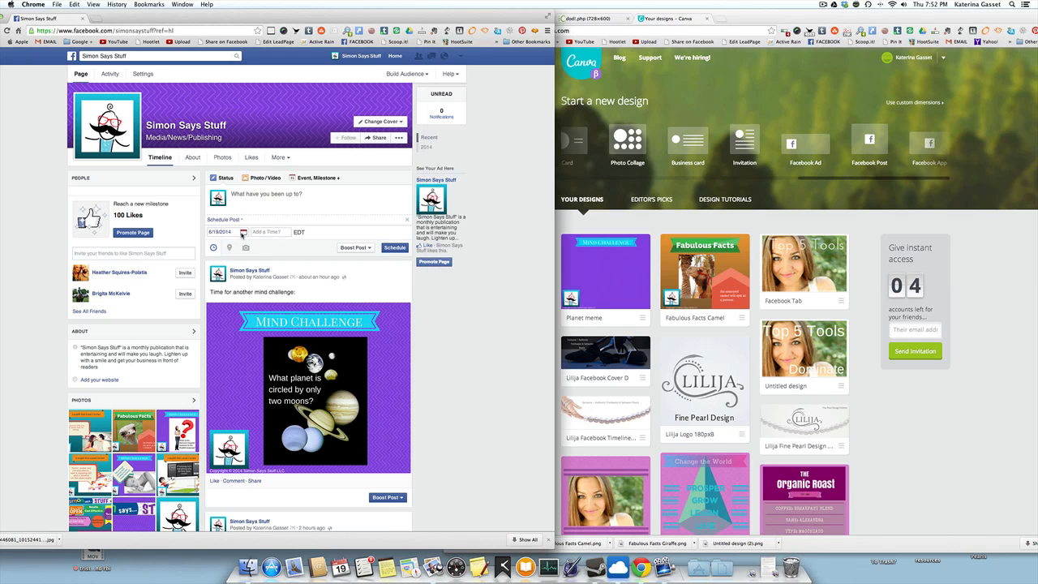
click(243, 234)
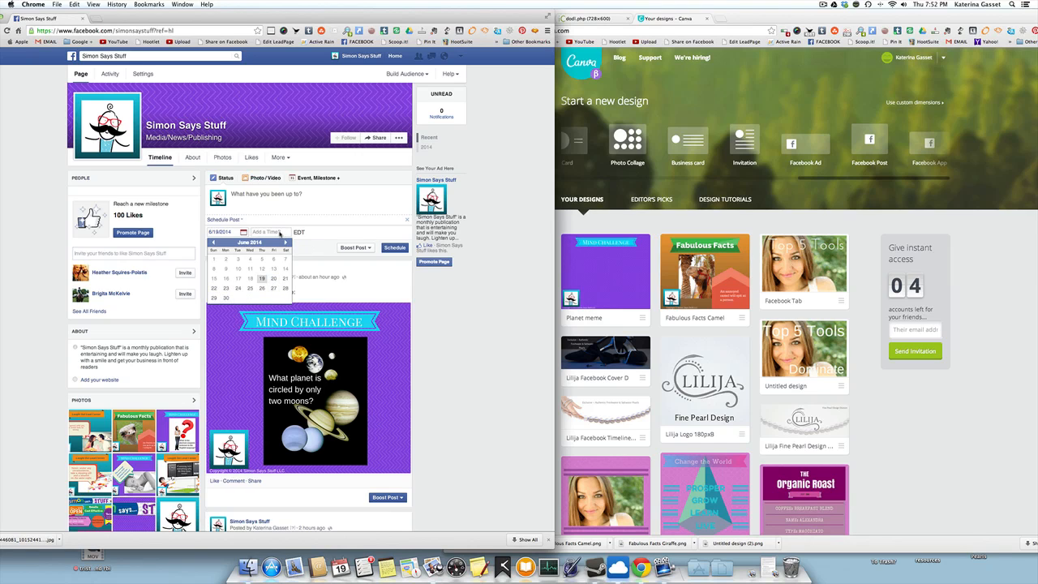
click(279, 233)
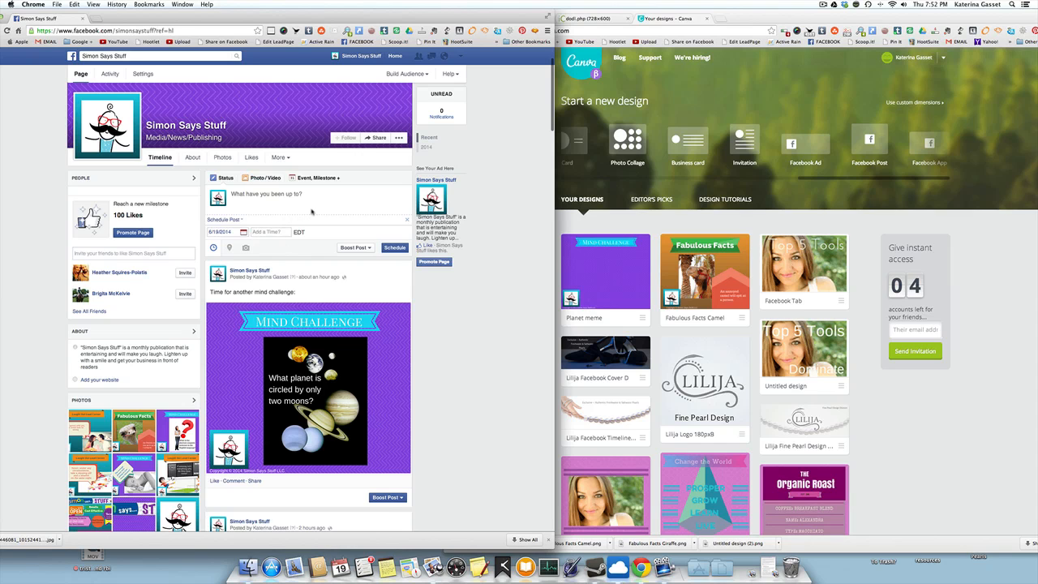
scroll(312, 211, down, 1)
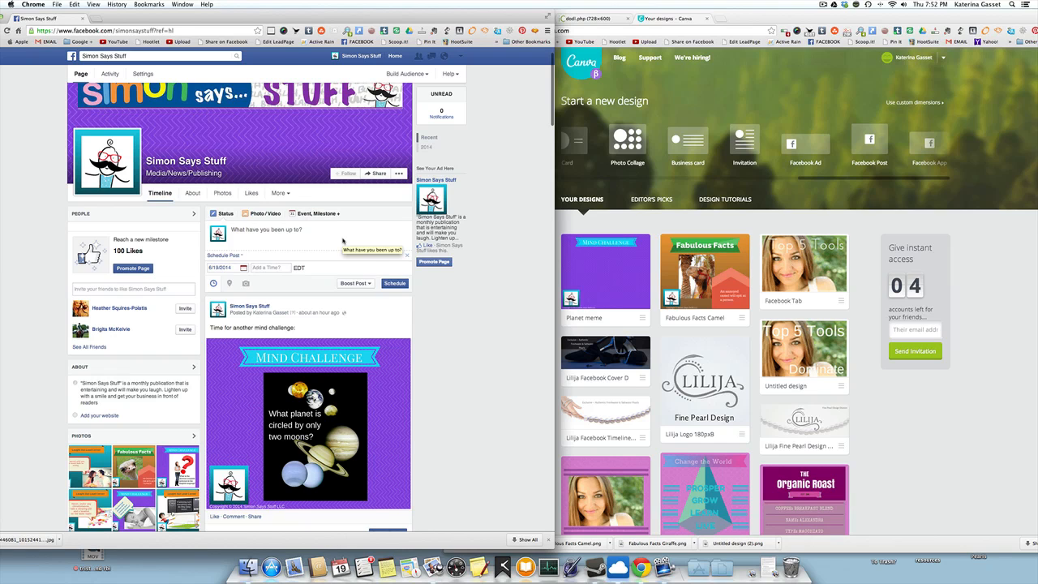
scroll(342, 241, up, 1)
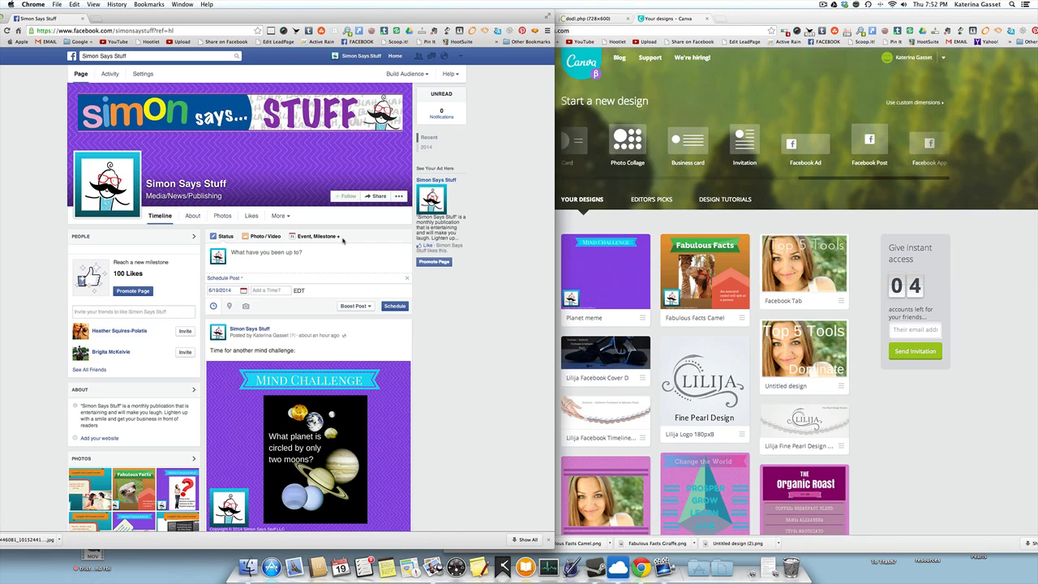
- Review the published memes on the Facebook timeline again, from the latest Mind Challenge to the older posts and back
scroll(343, 307, down, 15)
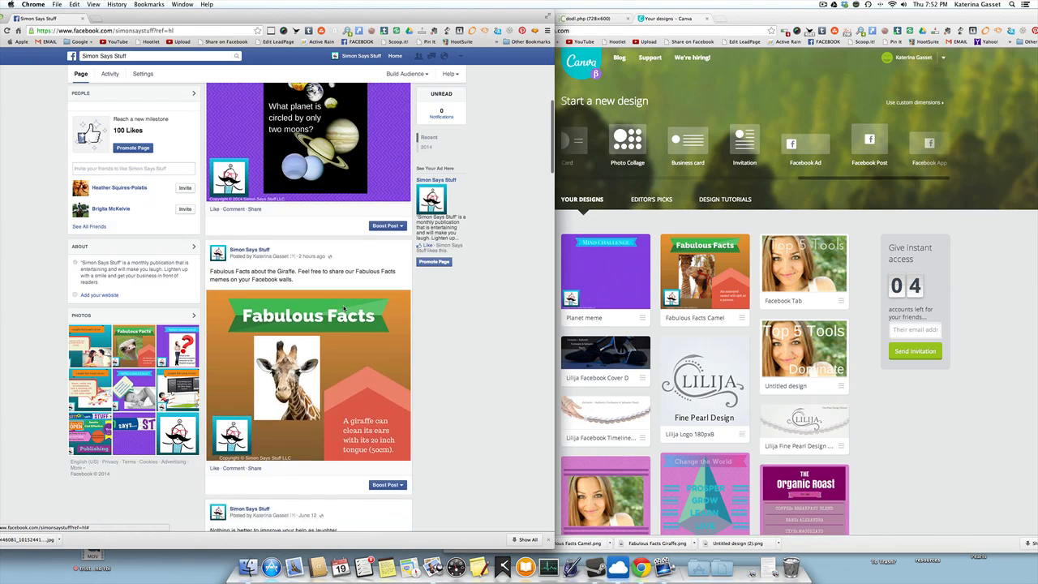
scroll(343, 308, down, 15)
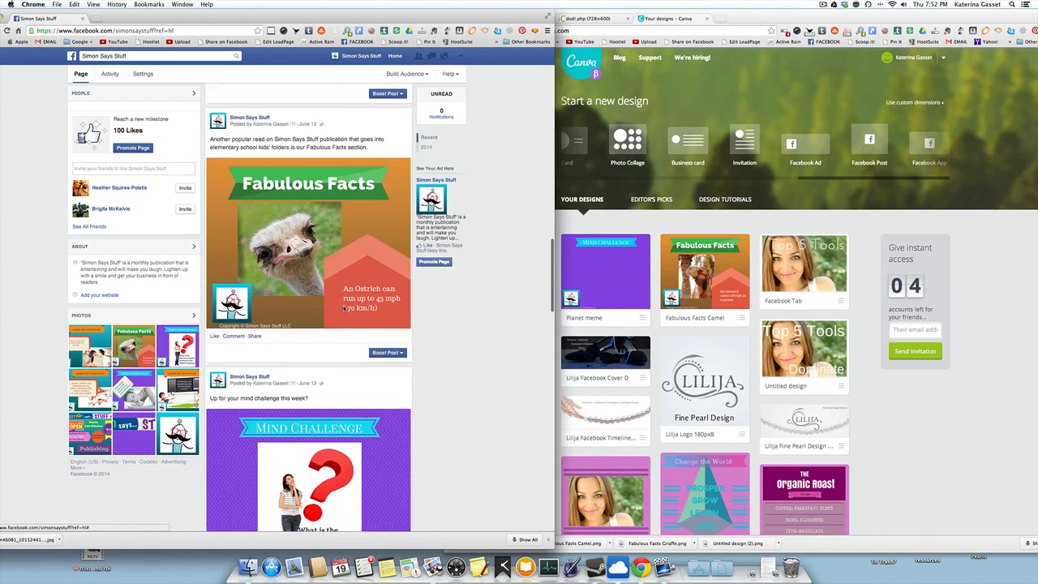
scroll(343, 308, down, 10)
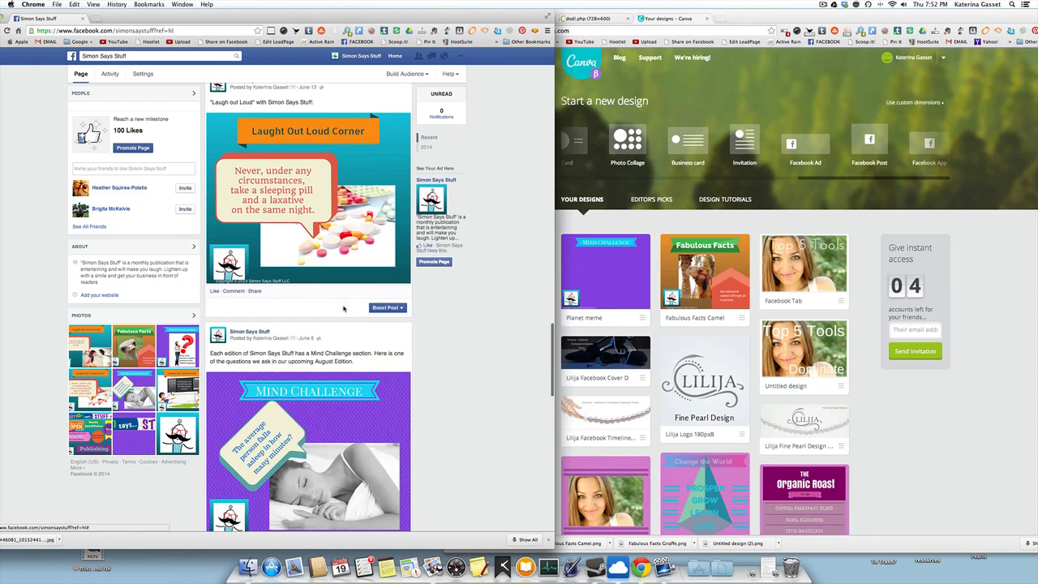
scroll(343, 308, down, 5)
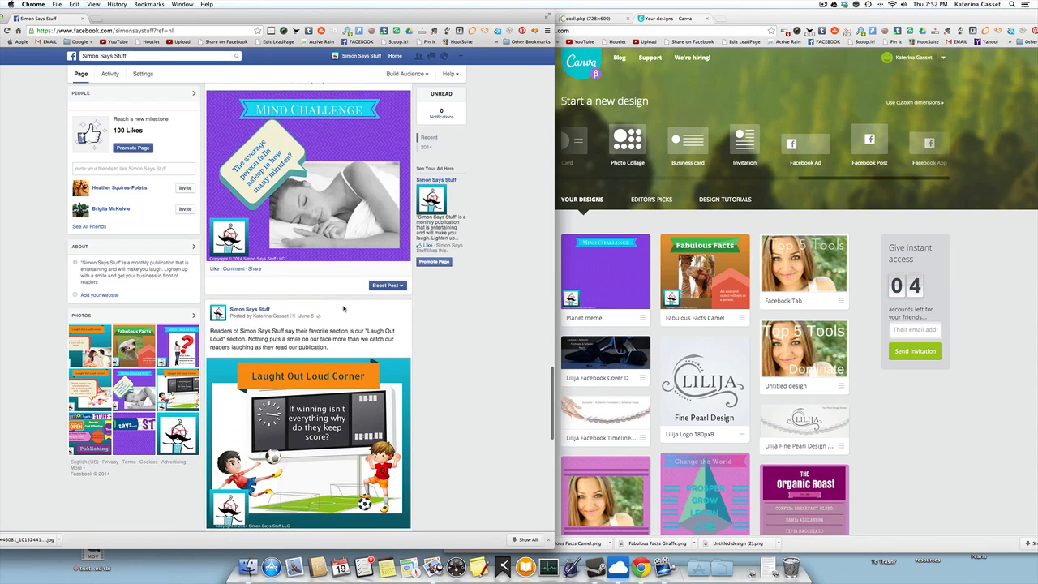
scroll(343, 308, up, 15)
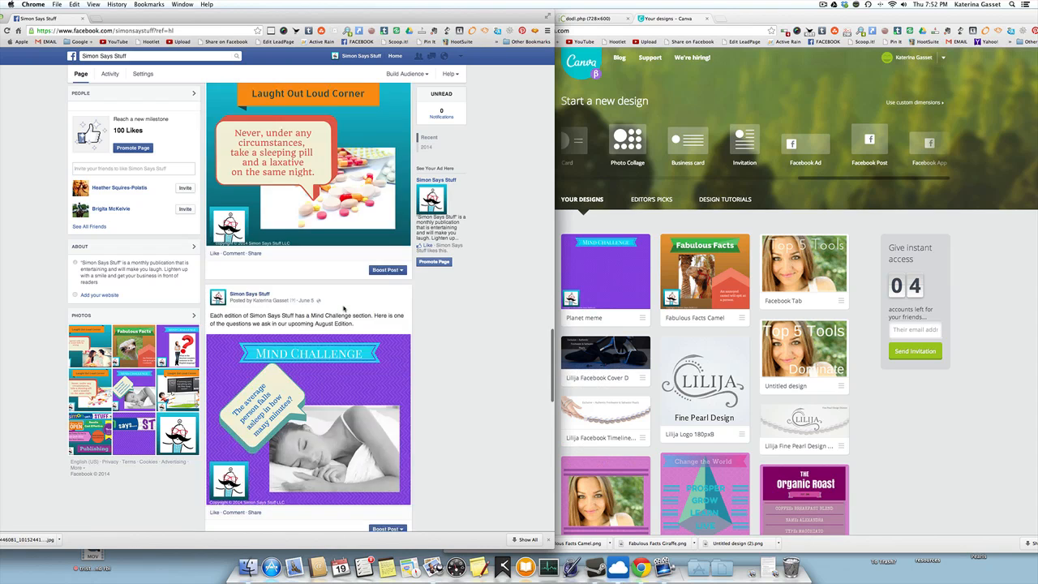
scroll(343, 308, up, 10)
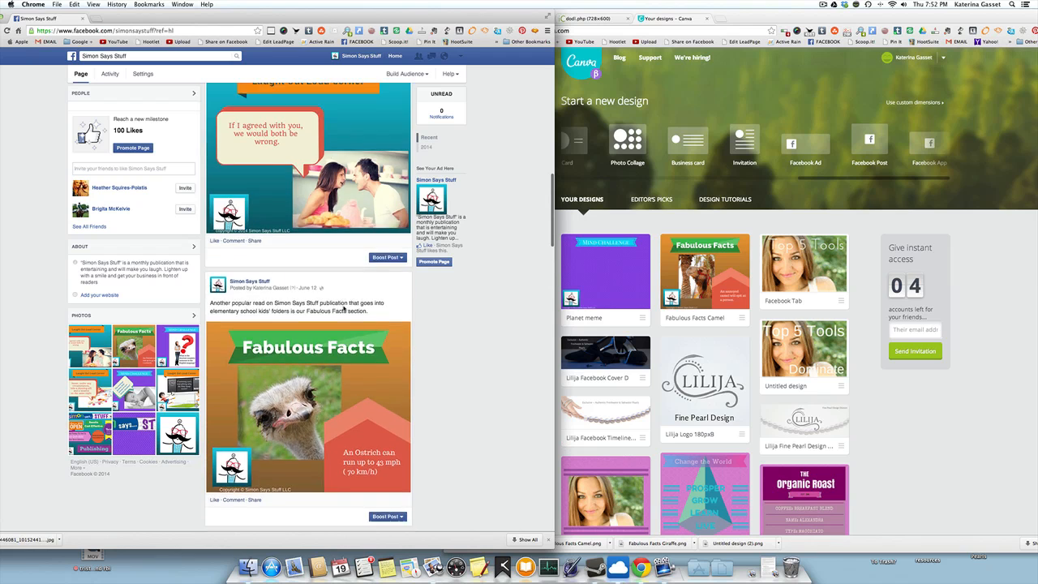
scroll(343, 308, up, 15)
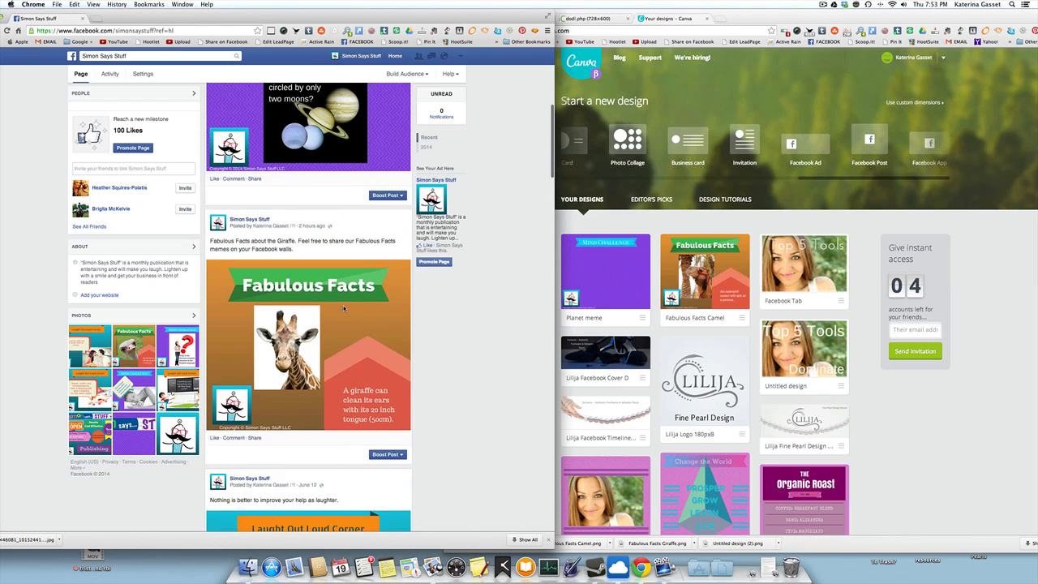
scroll(343, 308, up, 1)
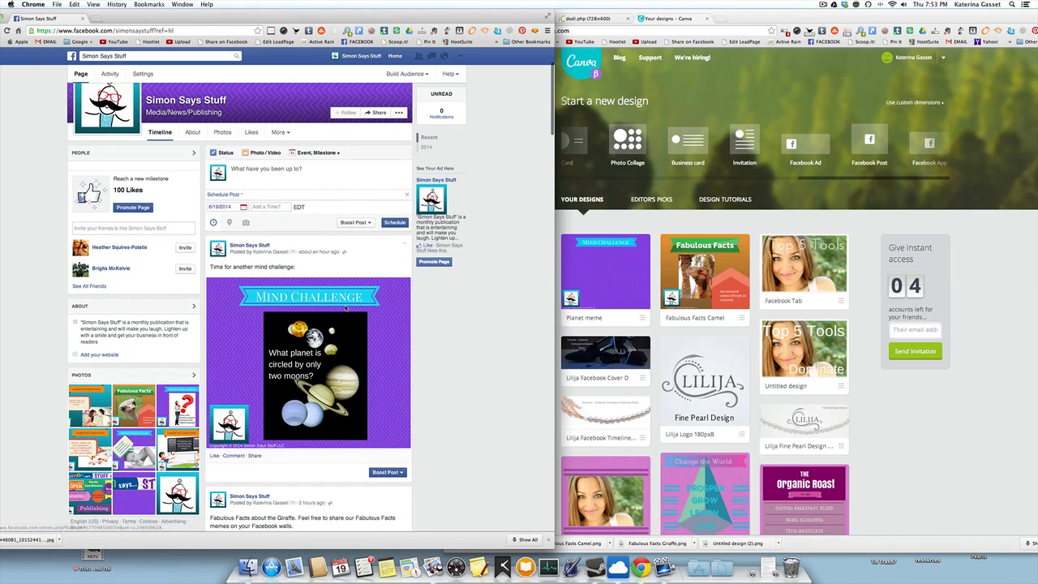
- Arrange the Facebook and Canva windows side by side so both pages are visible
click(801, 14)
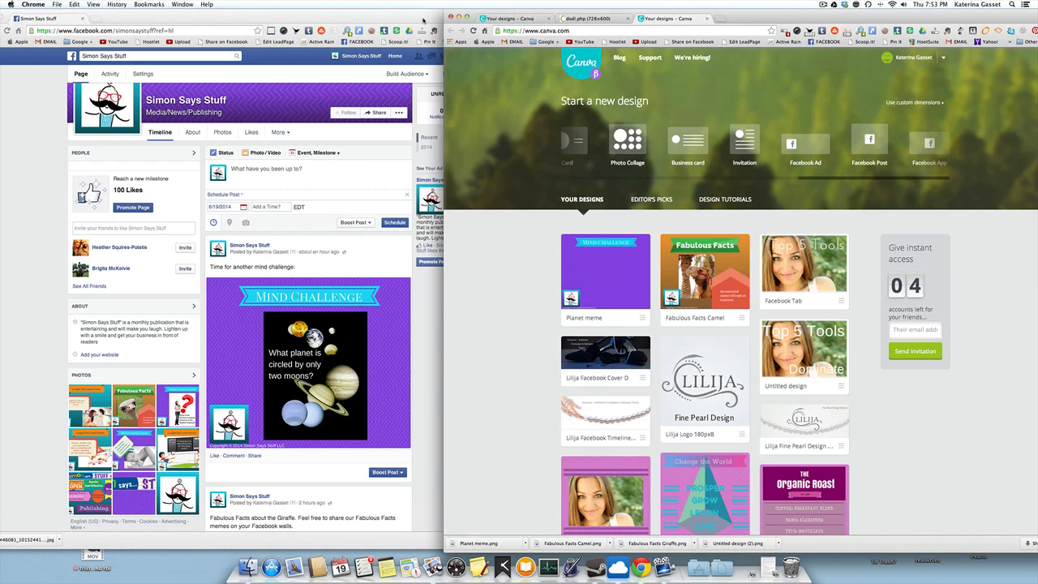
drag(424, 20, 364, 19)
click(762, 15)
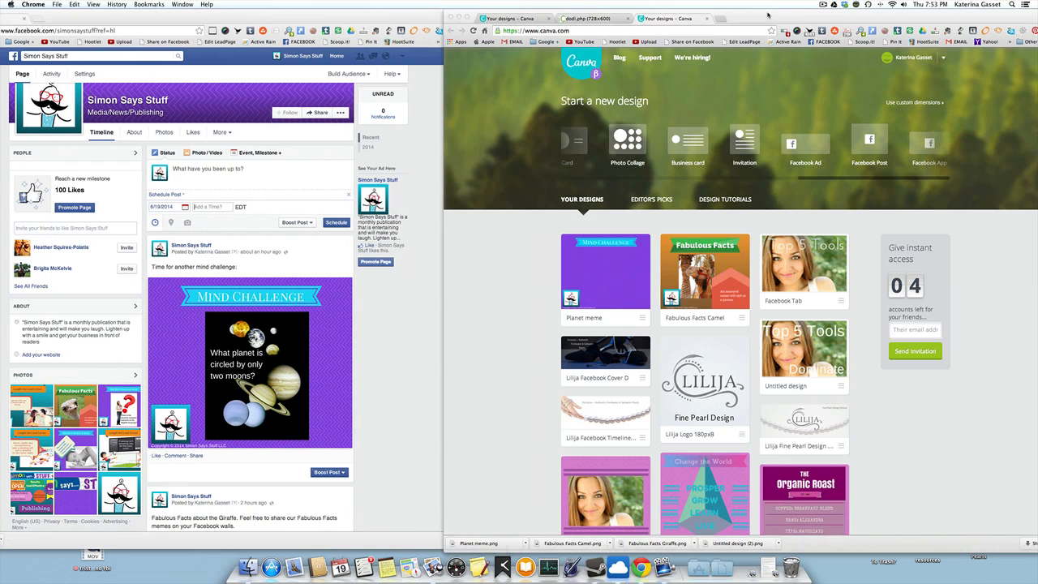
drag(783, 18, 755, 15)
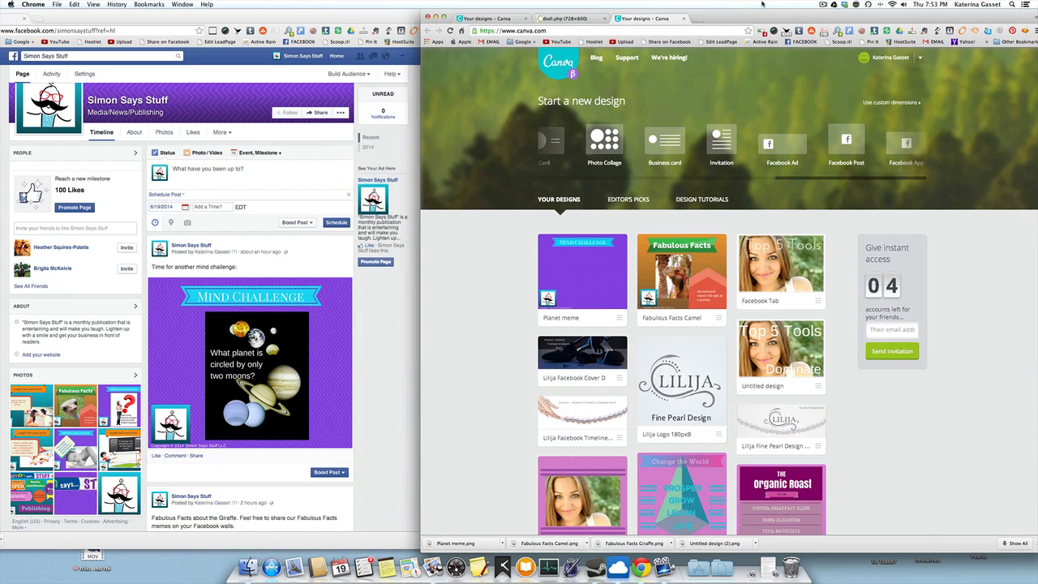
- Go back to the orange feather image's photo page on iCLIPART and clear the "old document" search term
click(578, 19)
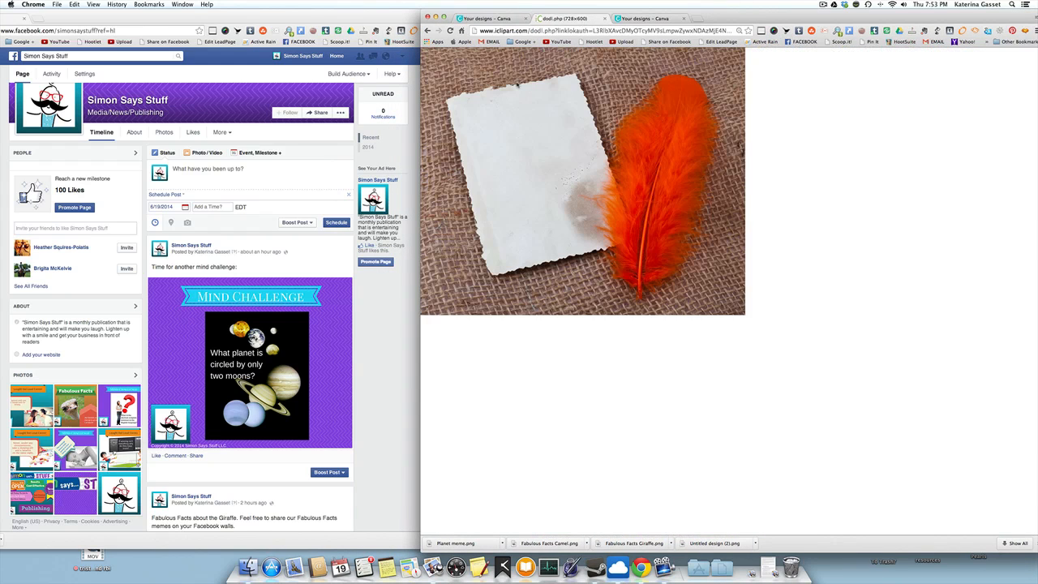
click(427, 31)
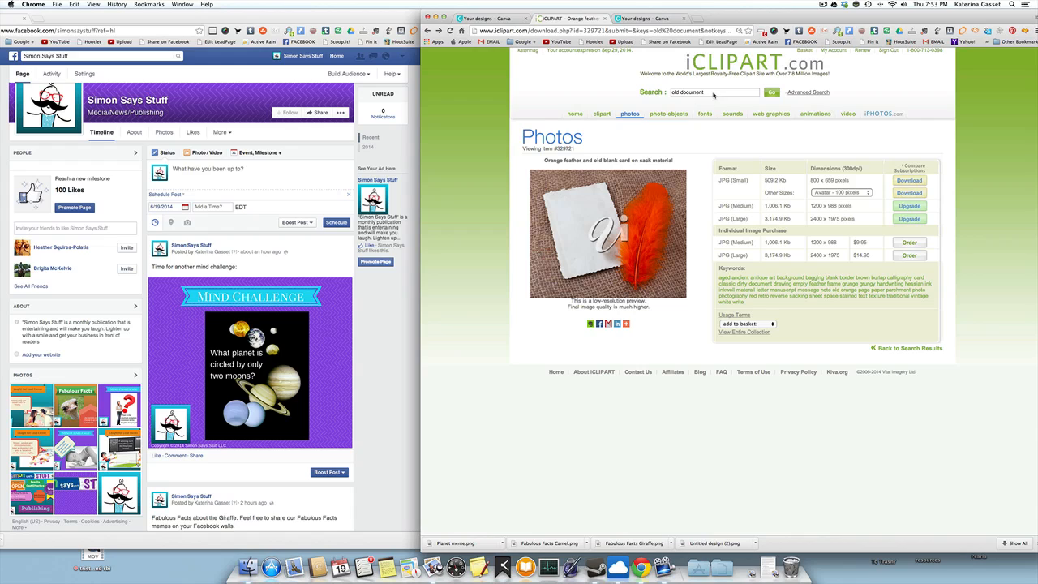
drag(713, 96, 661, 92)
key(BackSpace)
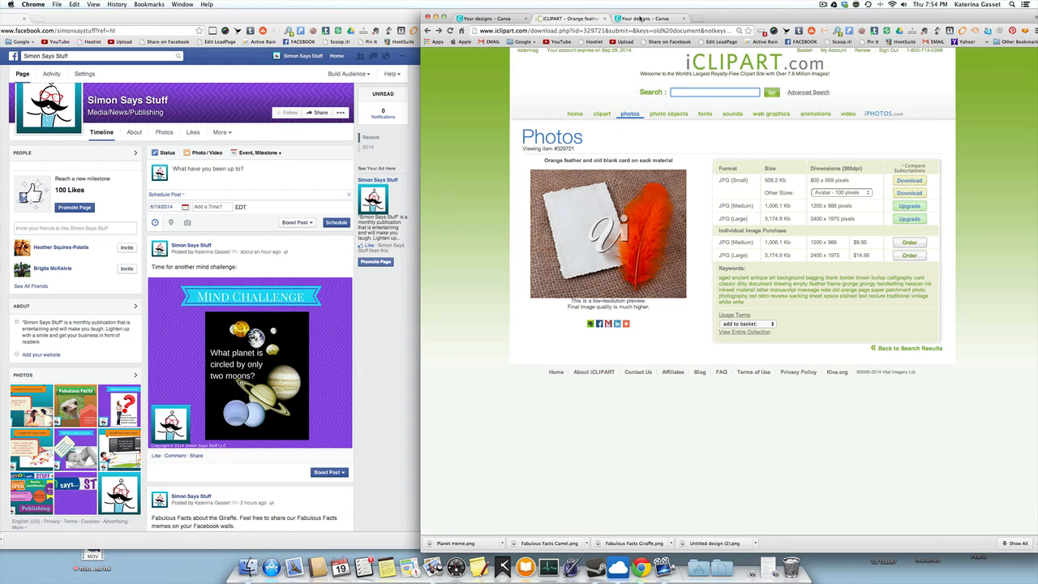
- Open the Fabulous Facts Camel design from the Canva home page and move its window so the whole design shows
click(632, 17)
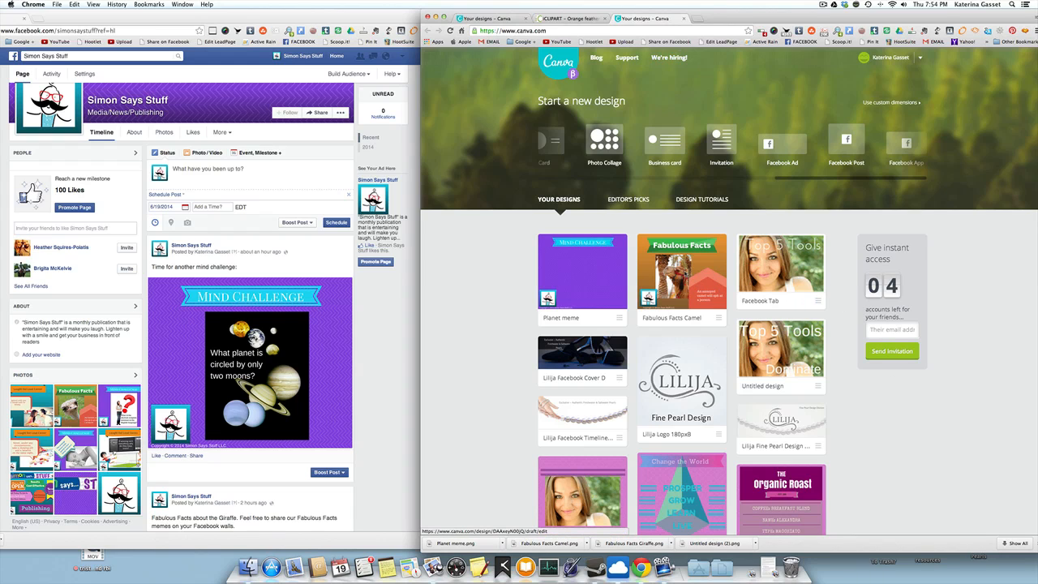
click(684, 274)
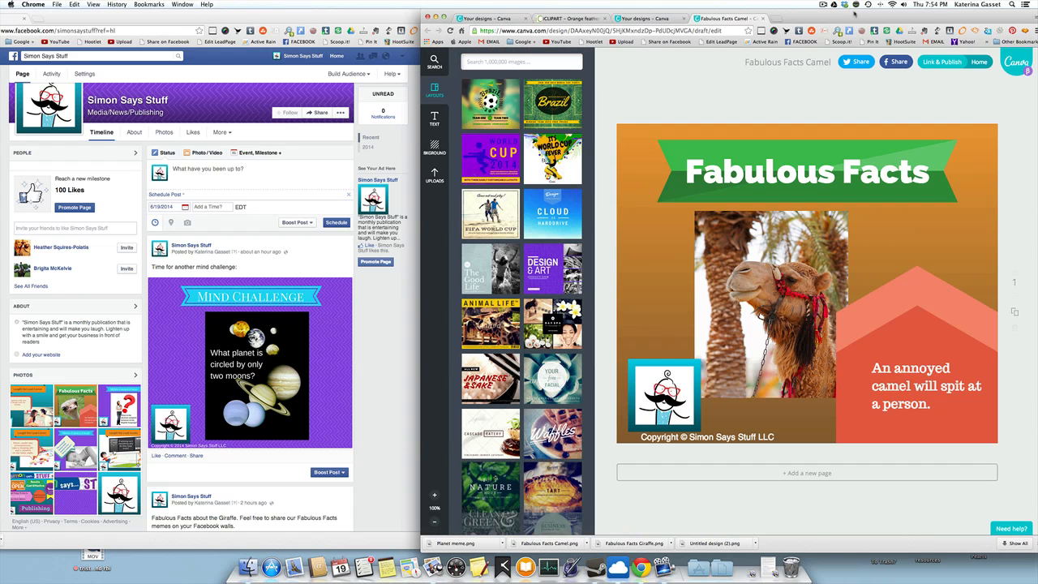
drag(855, 15, 746, 15)
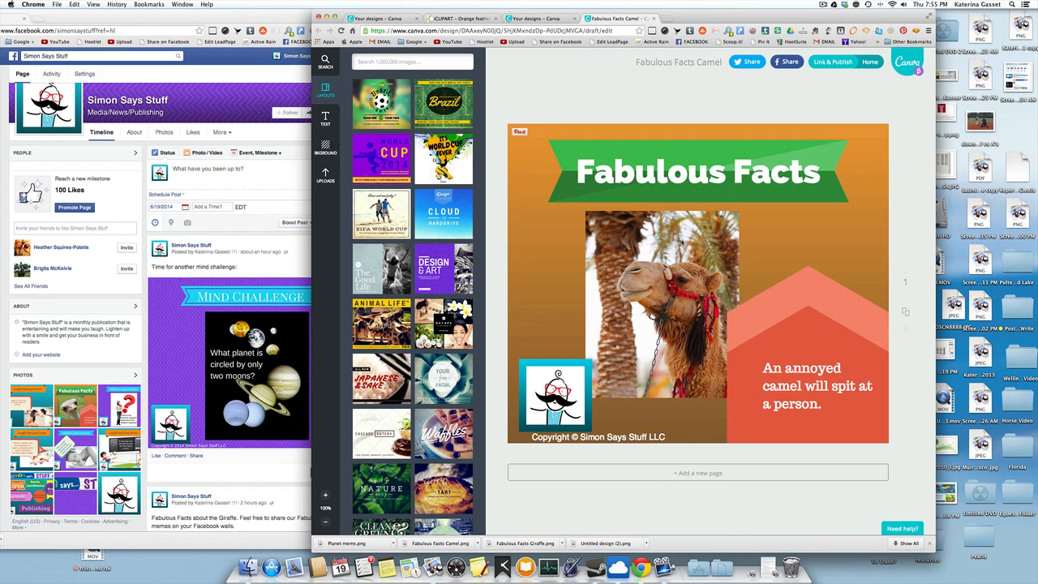
- Delete the camel fact text from the red shape in the Fabulous Facts design, leaving its text box in place
click(829, 389)
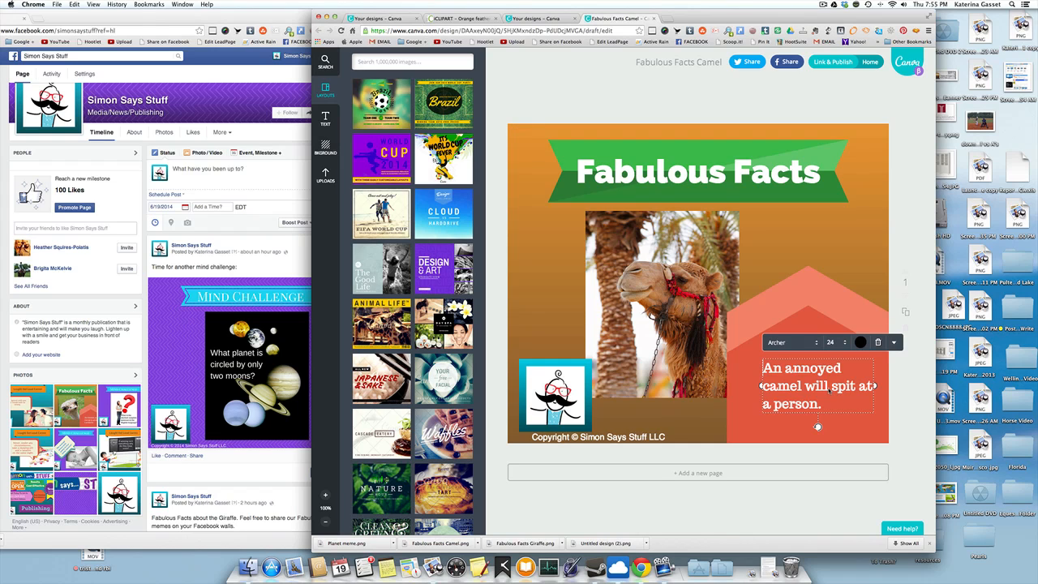
key(BackSpace)
key(BackSpace)
key(BackSpace)
key(BackSpace)
key(BackSpace)
key(BackSpace)
key(BackSpace)
key(BackSpace)
key(BackSpace)
key(BackSpace)
key(BackSpace)
key(BackSpace)
key(BackSpace)
key(BackSpace)
key(BackSpace)
key(BackSpace)
key(BackSpace)
key(BackSpace)
key(BackSpace)
key(BackSpace)
key(BackSpace)
key(BackSpace)
key(BackSpace)
key(BackSpace)
key(BackSpace)
key(BackSpace)
key(BackSpace)
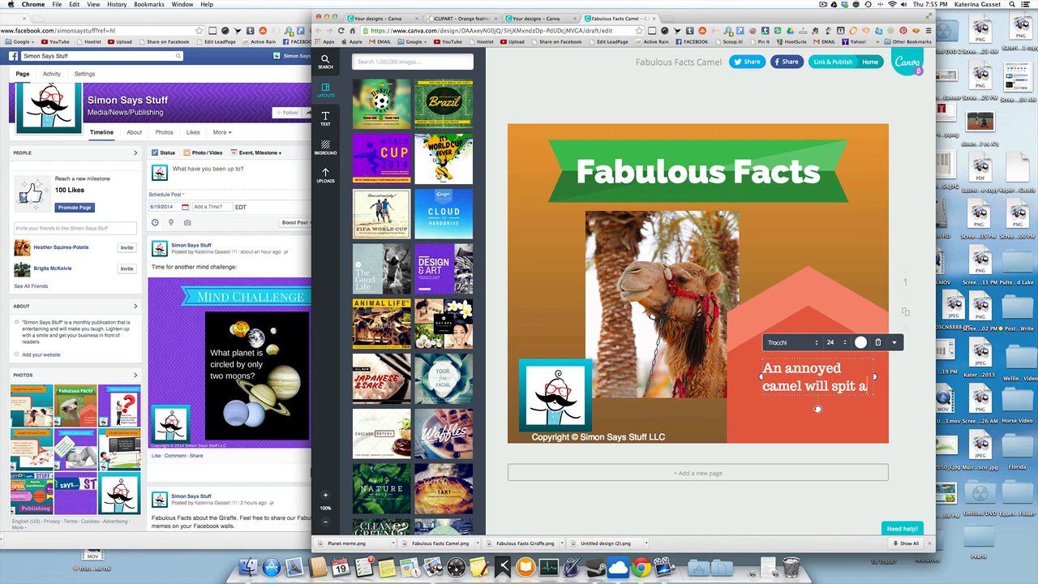
key(BackSpace)
key(BackSpace)
key(BackSpace)
key(BackSpace)
key(BackSpace)
key(BackSpace)
key(BackSpace)
key(BackSpace)
key(BackSpace)
key(BackSpace)
key(BackSpace)
key(BackSpace)
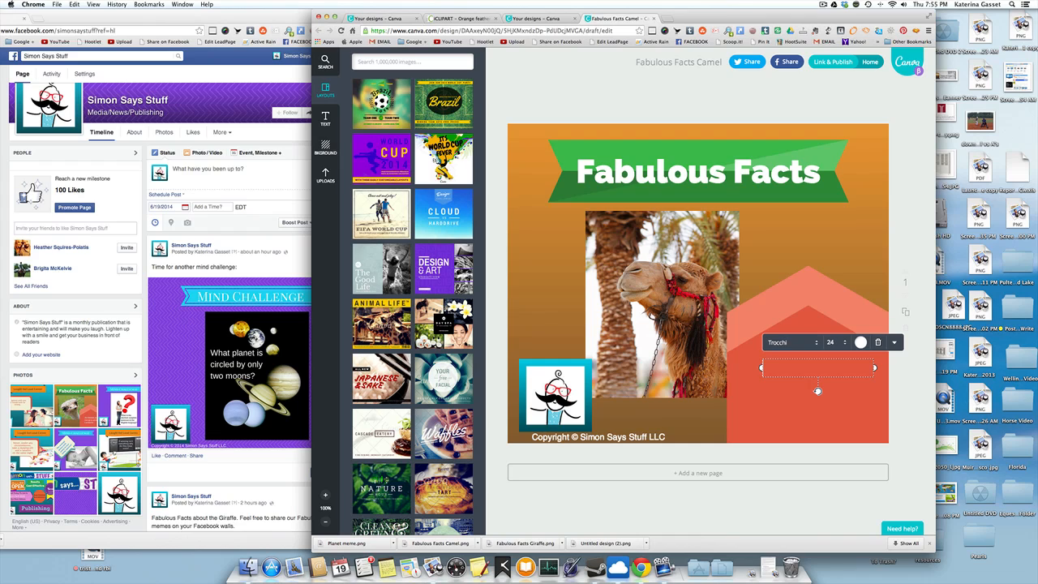
- Enter the fact "Dolphins can reach 37 mph (60 km/h)" in the empty text box on the red shape
text(Dopp)
key(BackSpace)
key(BackSpace)
text(lphins can reach )
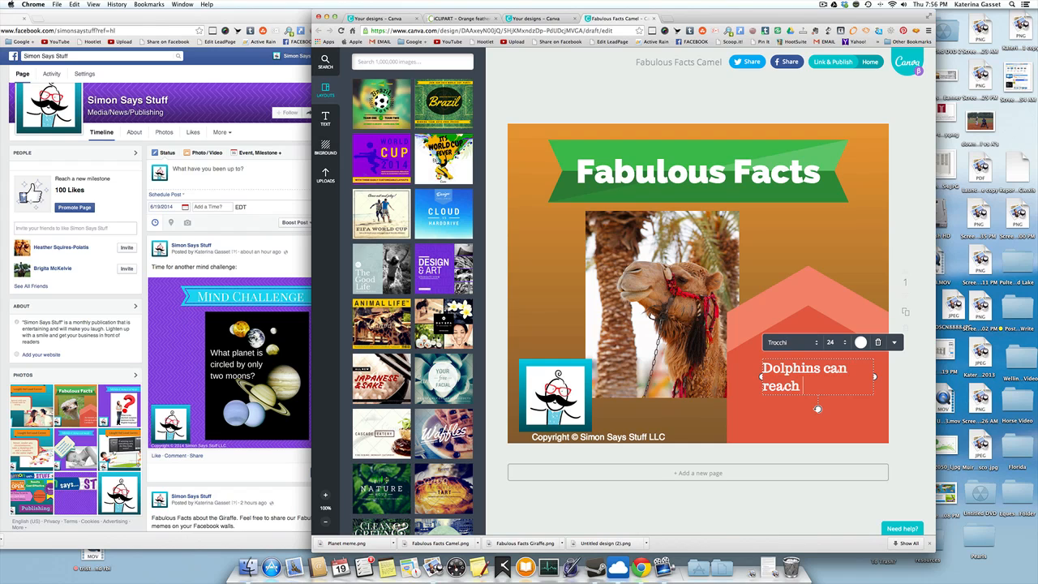
text(37)
text(PH)
key(BackSpace)
key(BackSpace)
key(BackSpace)
text(mph (60km/h)
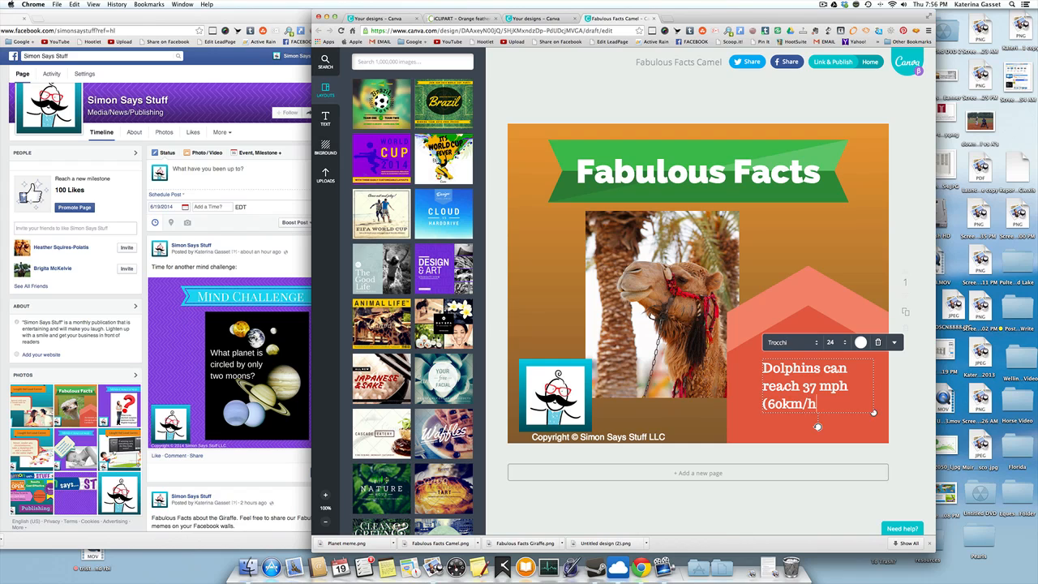
text())
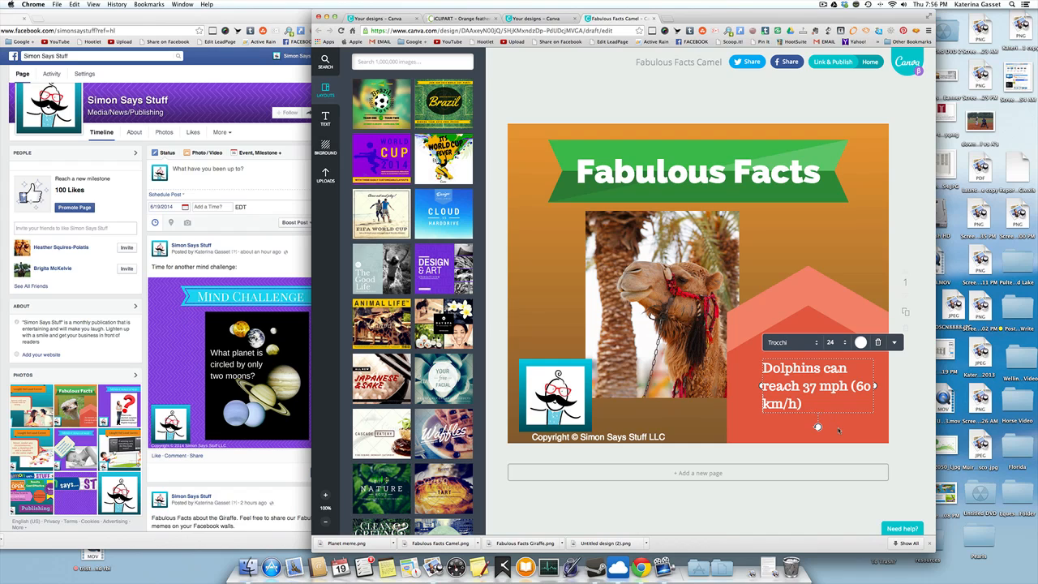
click(910, 416)
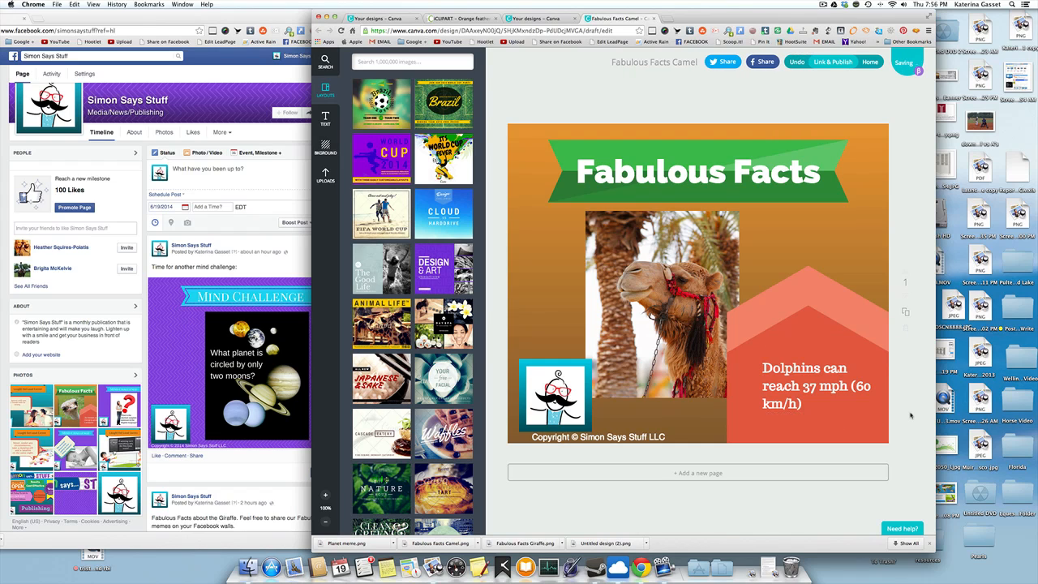
- Delete the camel photo from the Fabulous Facts design
click(688, 307)
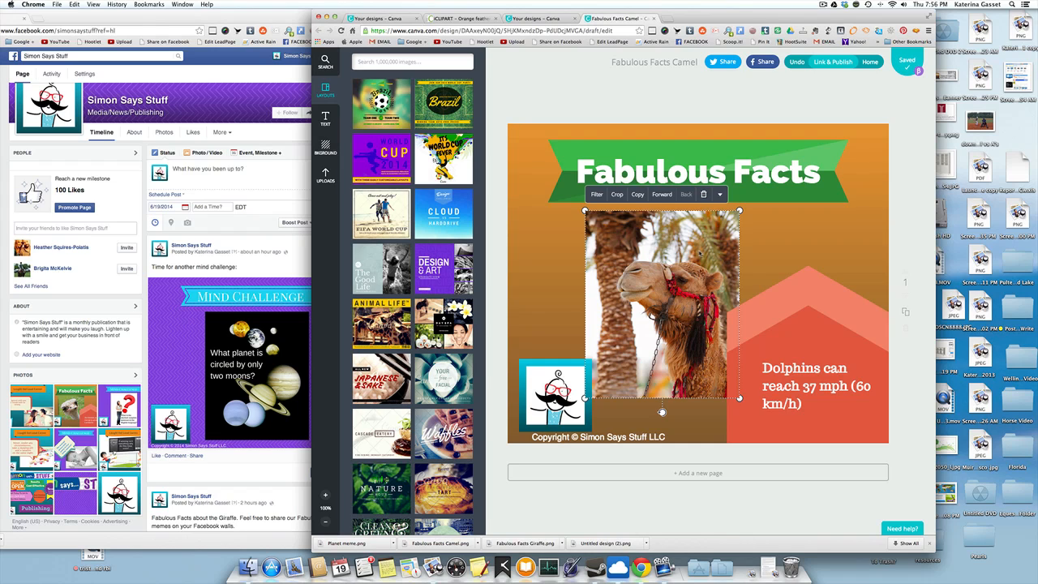
key(Delete)
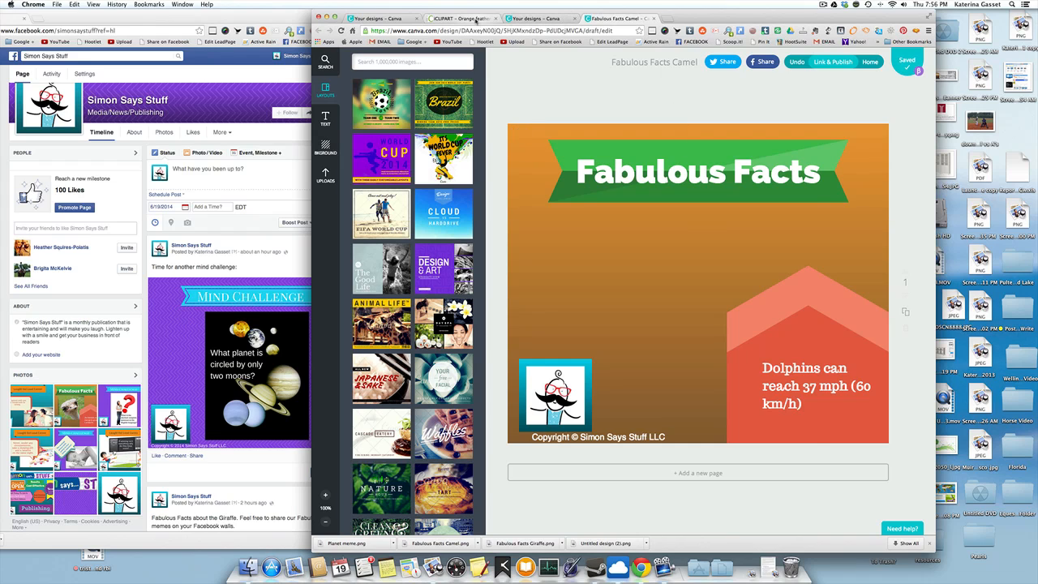
- Switch to iCLIPART and search its photos section for "dolphin" in place of "old document"
click(478, 20)
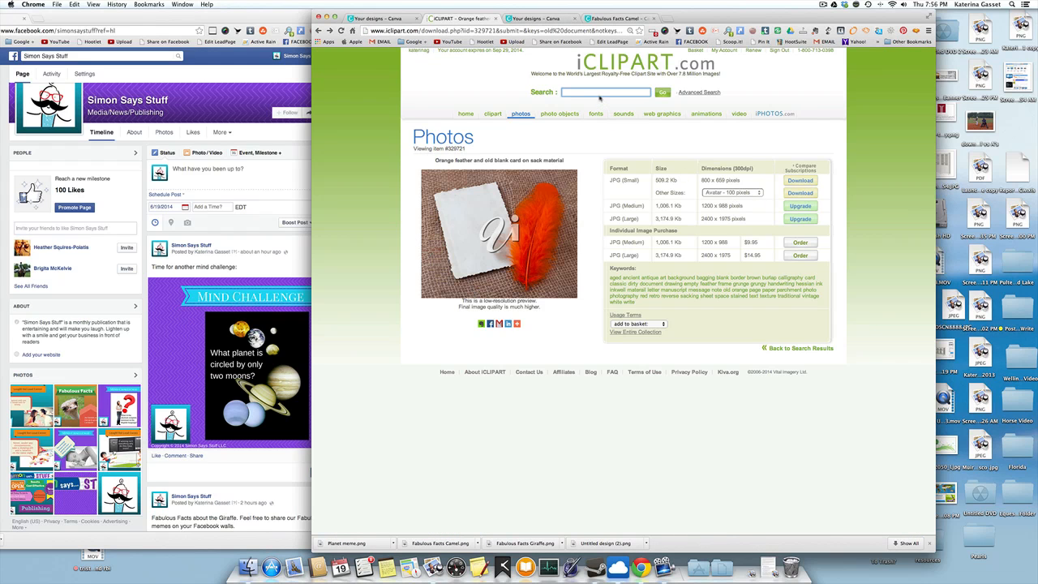
click(520, 114)
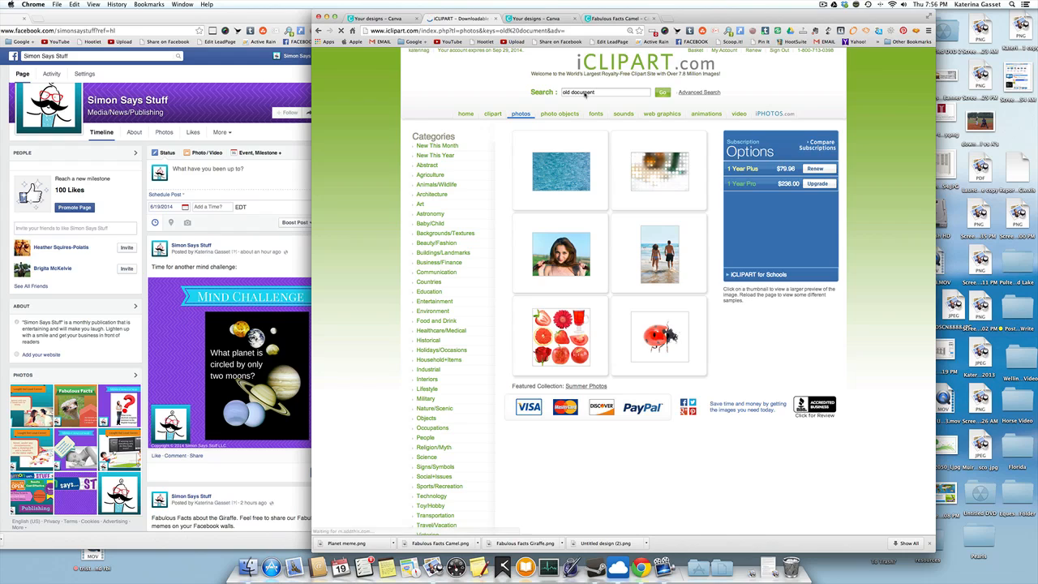
drag(596, 93, 564, 94)
text(d)
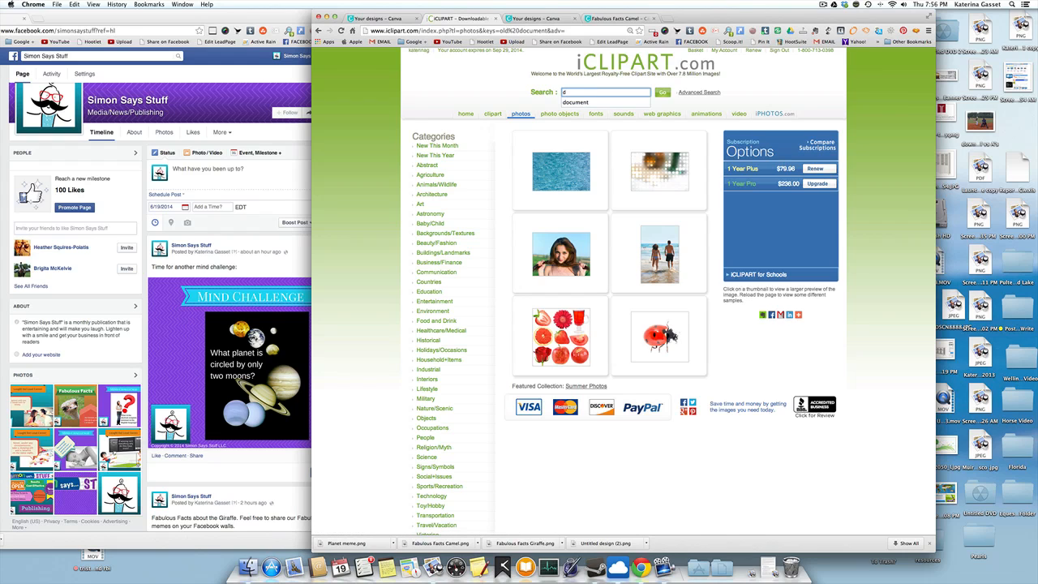
text(olphin)
key(Return)
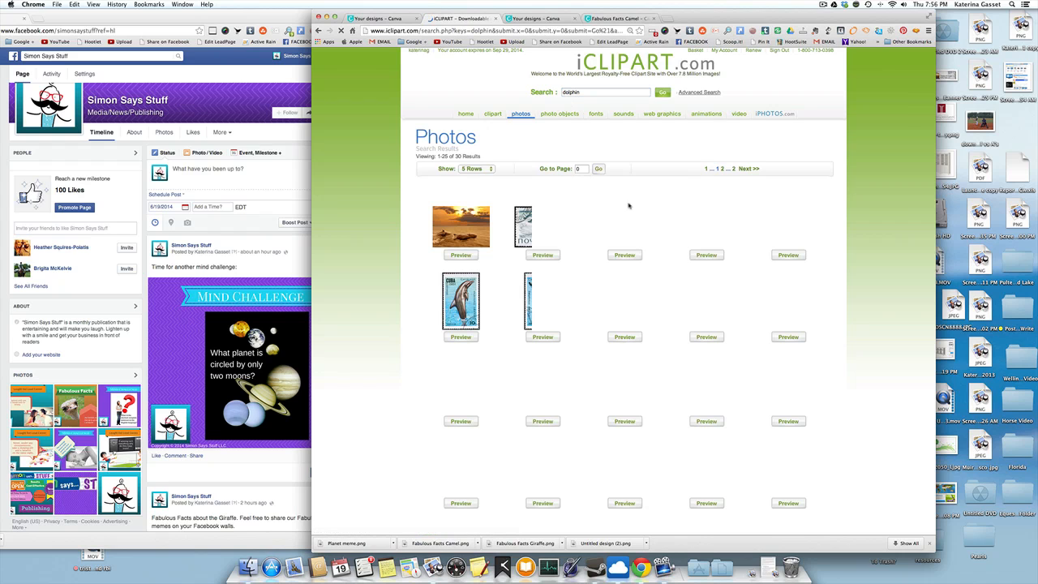
- Look through both pages of dolphin results and open the photo of dolphins twisting rings at a water show
scroll(706, 379, down, 2)
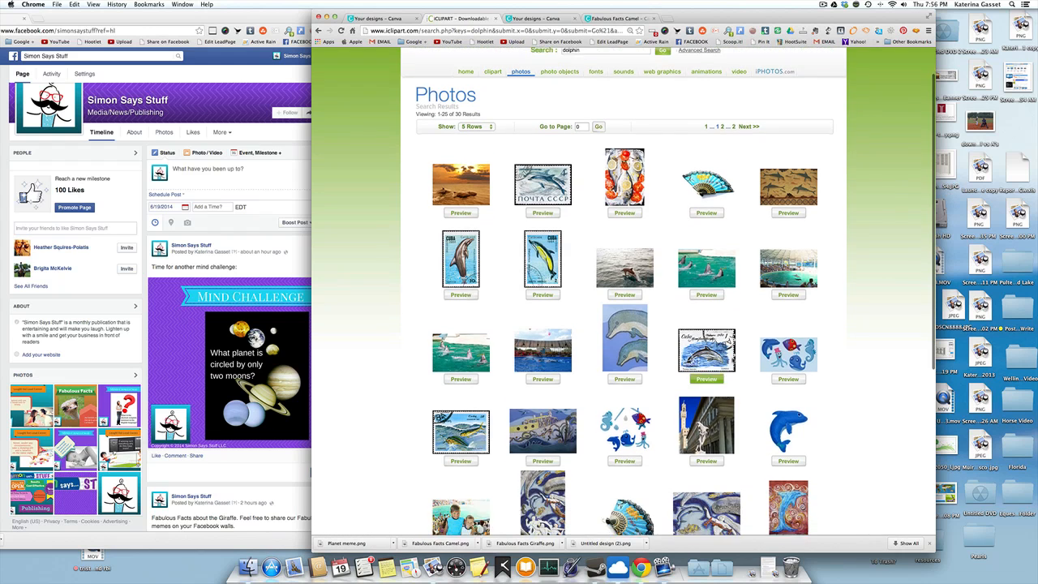
scroll(729, 347, down, 4)
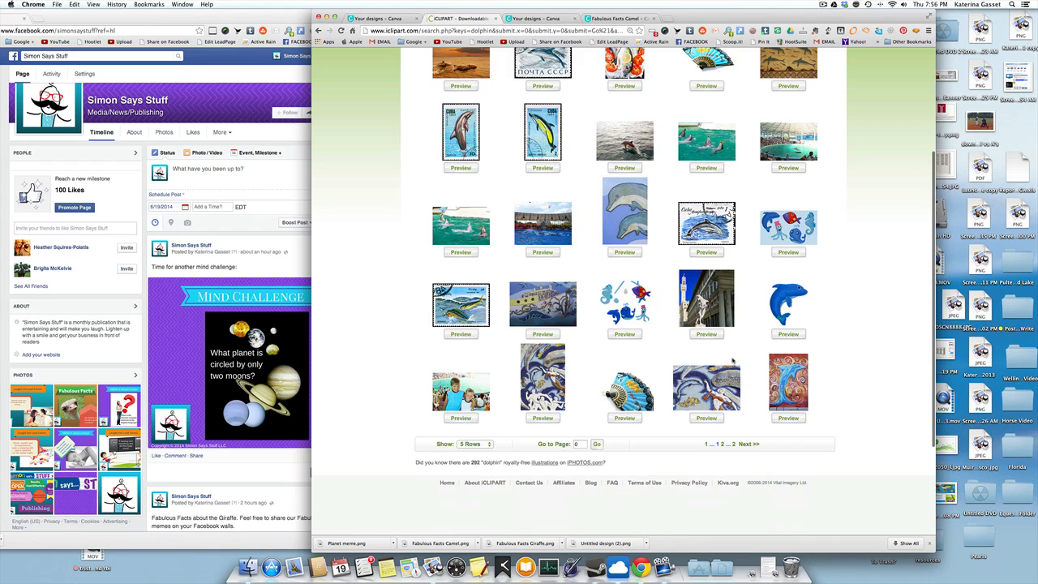
click(749, 444)
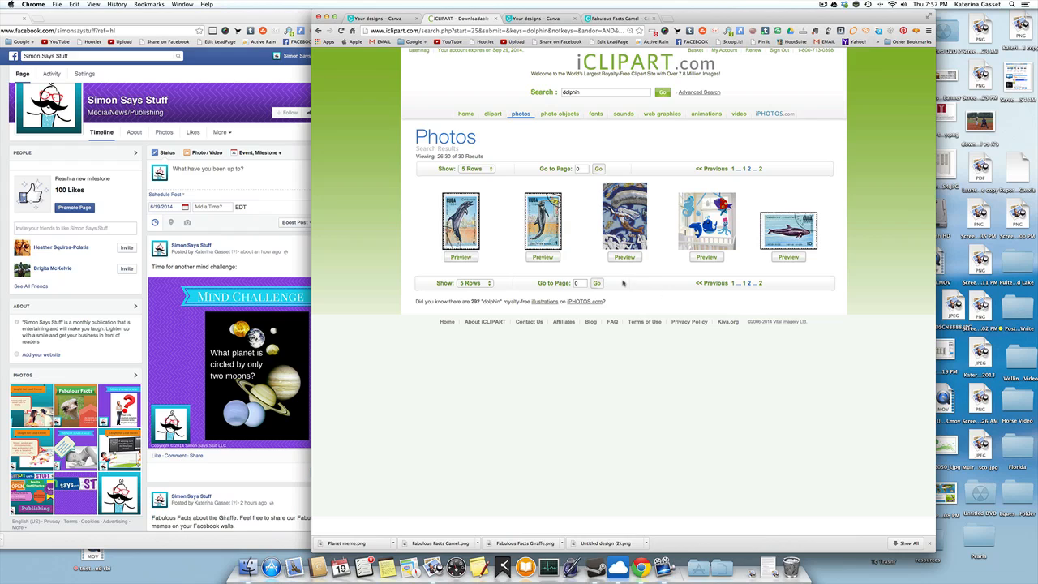
click(713, 283)
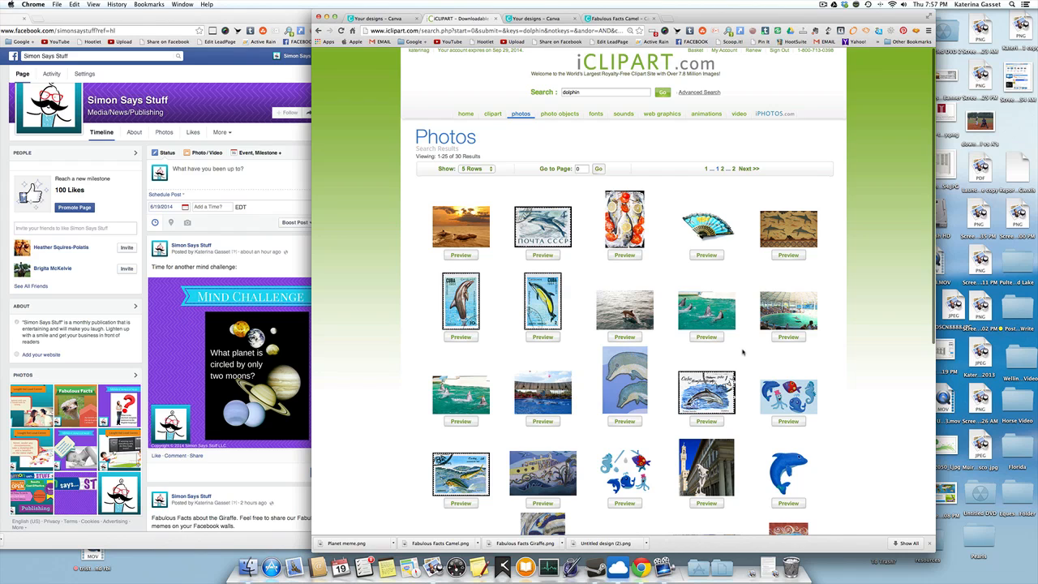
scroll(742, 351, down, 2)
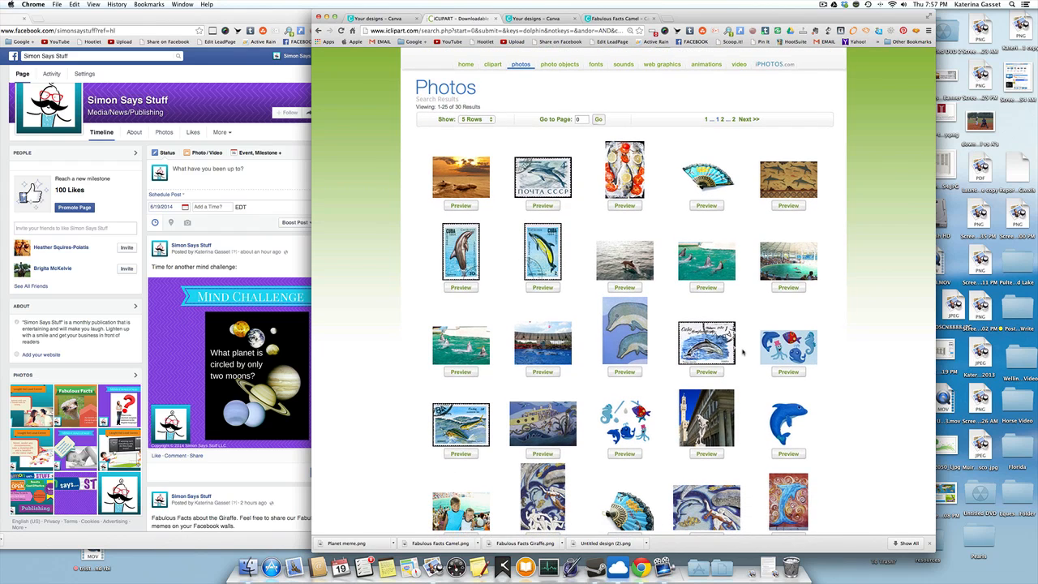
scroll(742, 351, down, 2)
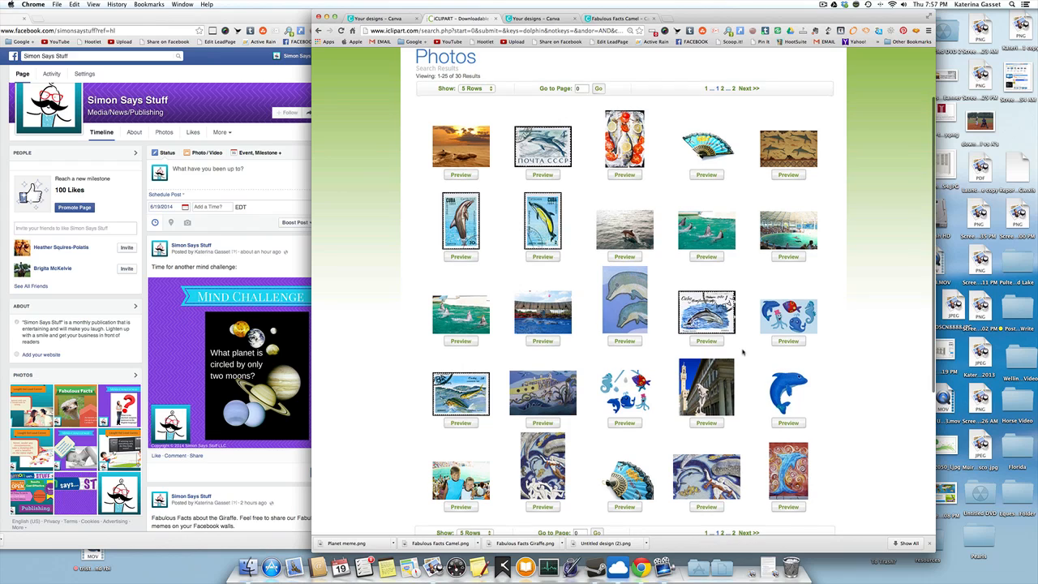
click(706, 256)
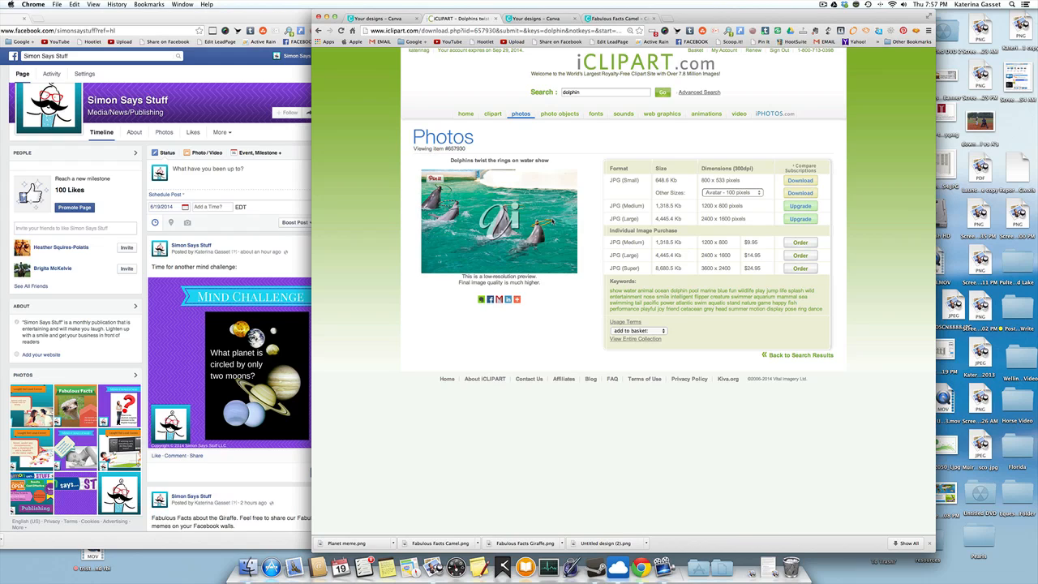
- Download the dolphin photo in the Large – 600 pixels size so the full image opens in the browser
click(758, 195)
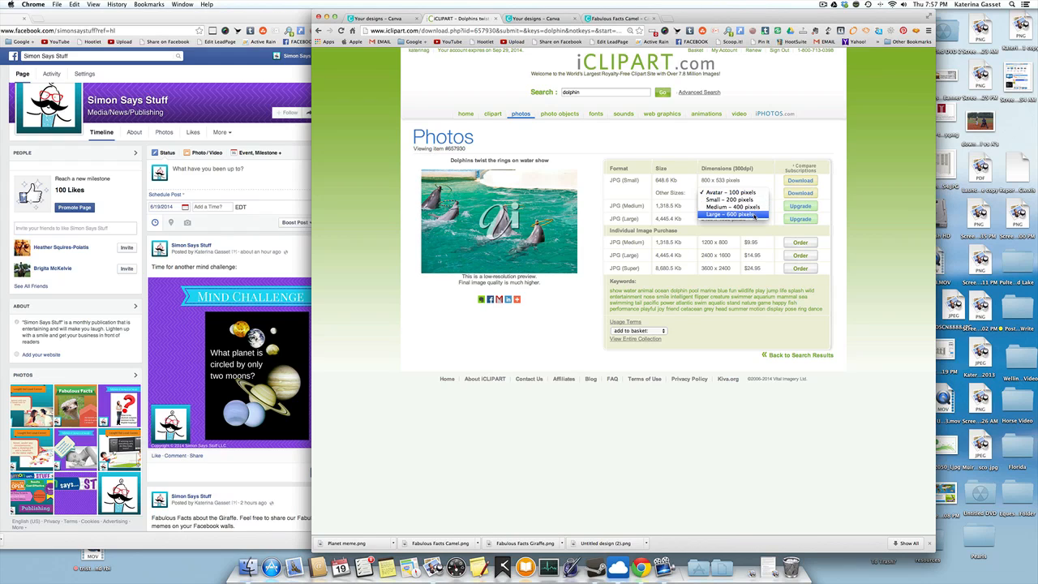
click(755, 216)
click(799, 192)
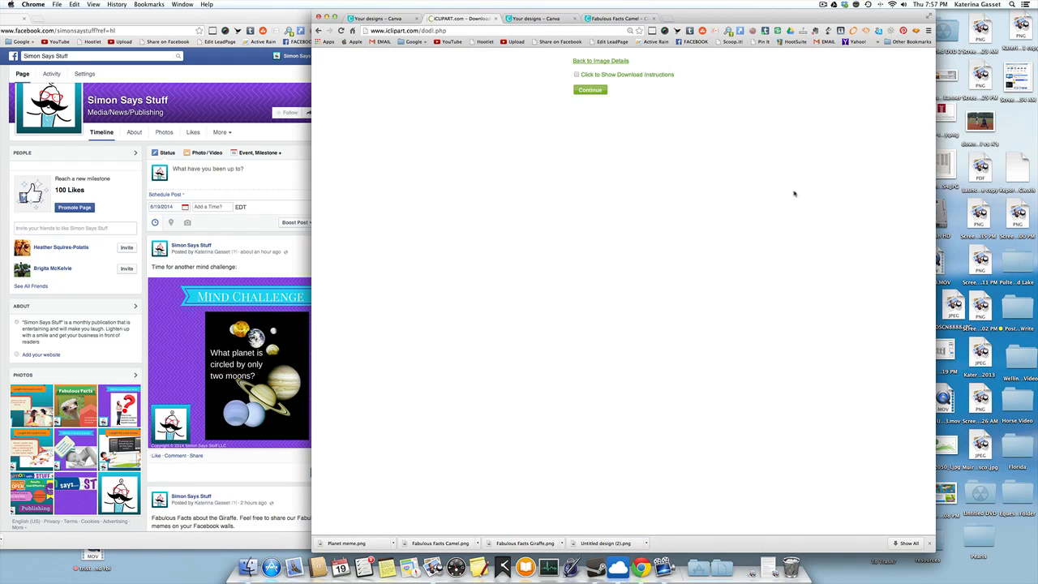
click(592, 90)
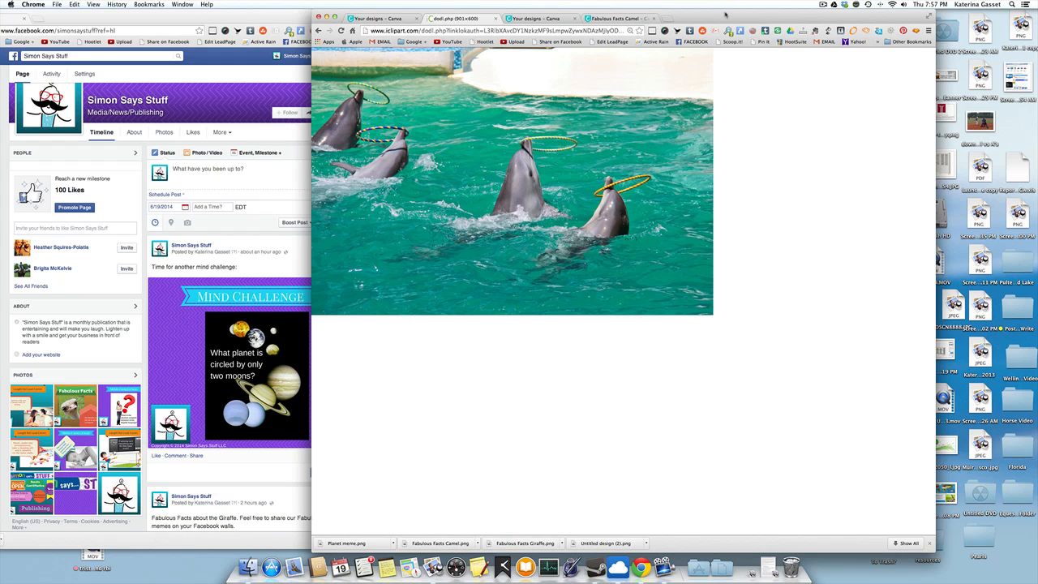
- Move the browser windows aside to expose the desktop and save the dolphin image onto it
drag(723, 16, 864, 17)
drag(399, 16, 478, 419)
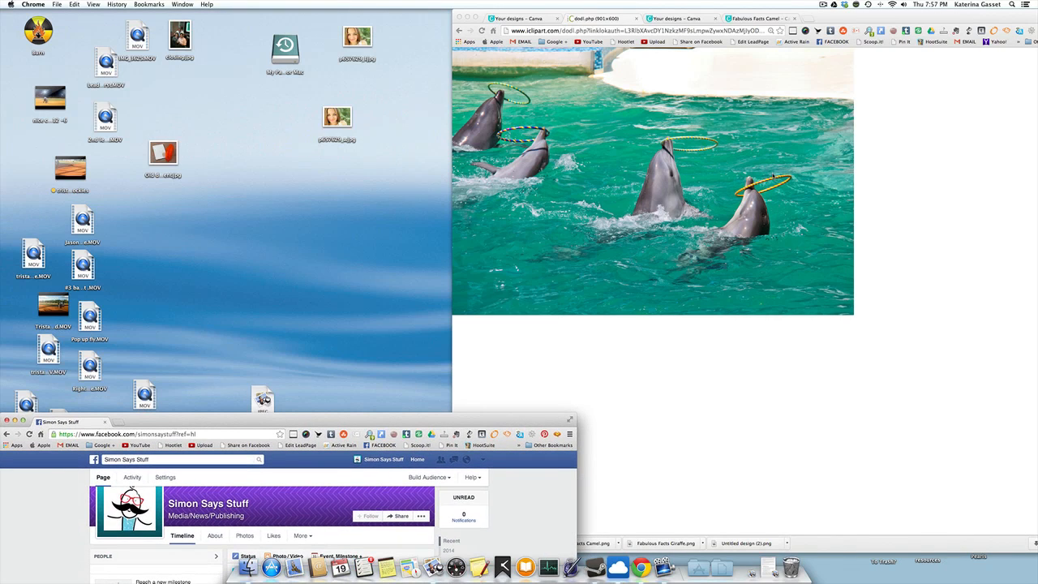
click(710, 187)
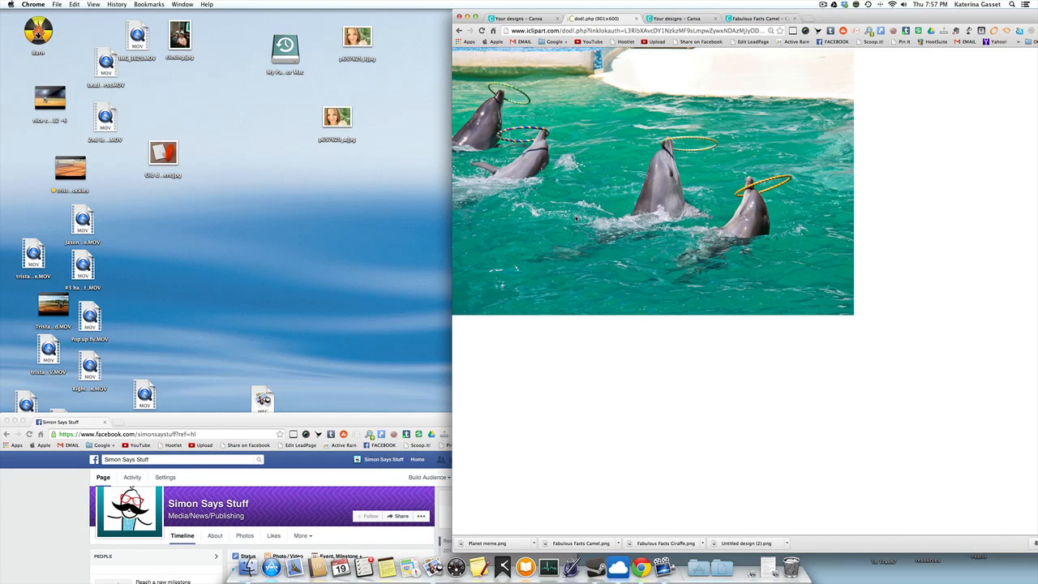
drag(599, 192, 202, 203)
- Rename the saved dolphin image file on the desktop as Dolphin
click(204, 208)
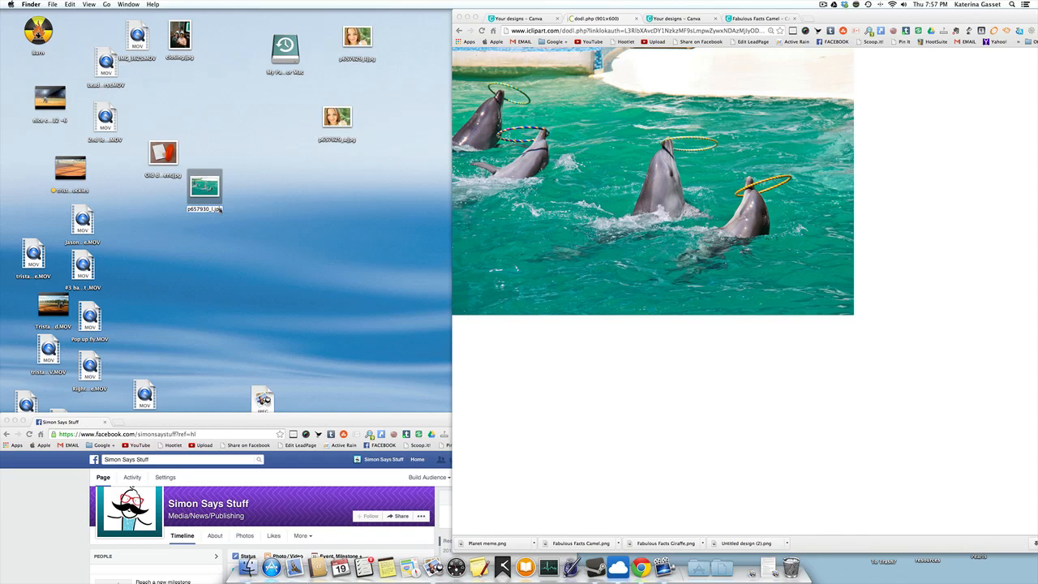
text(d)
text(olphin)
key(Return)
click(272, 211)
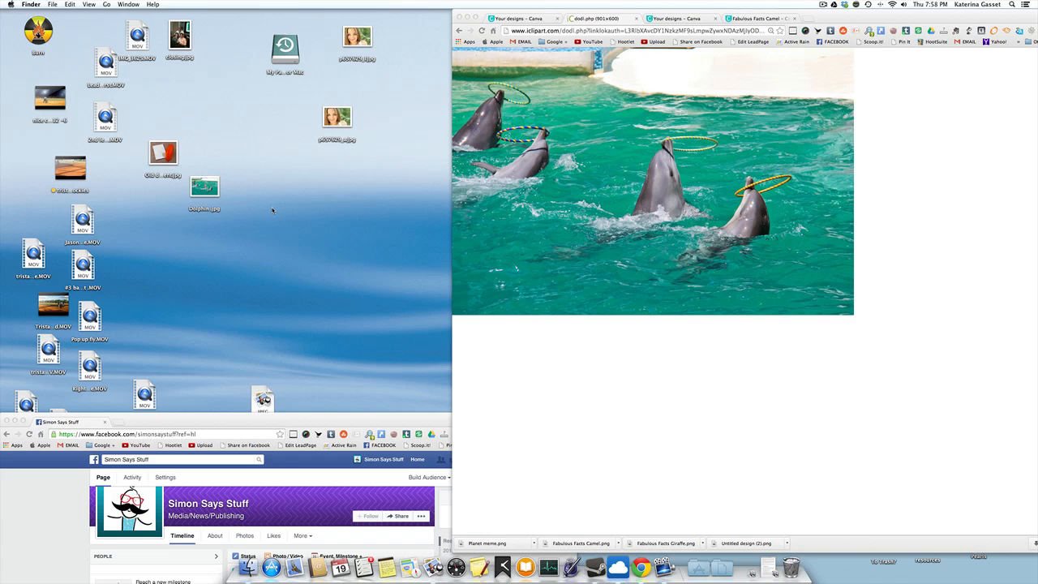
- Move the Facebook window back up and return to the Fabulous Facts Camel design with its window fully in view
click(280, 419)
drag(280, 420, 286, 22)
click(734, 375)
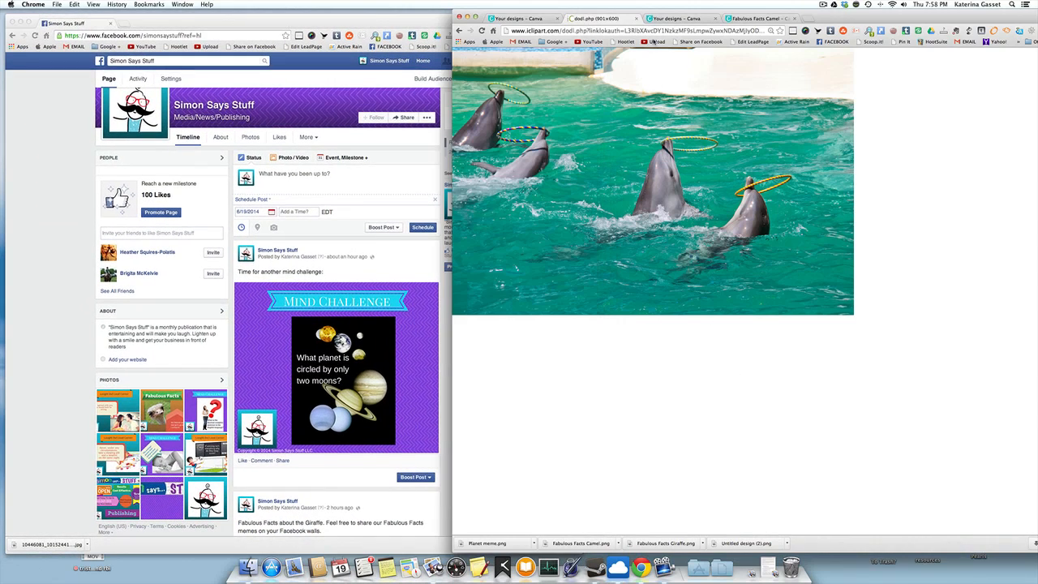
click(675, 18)
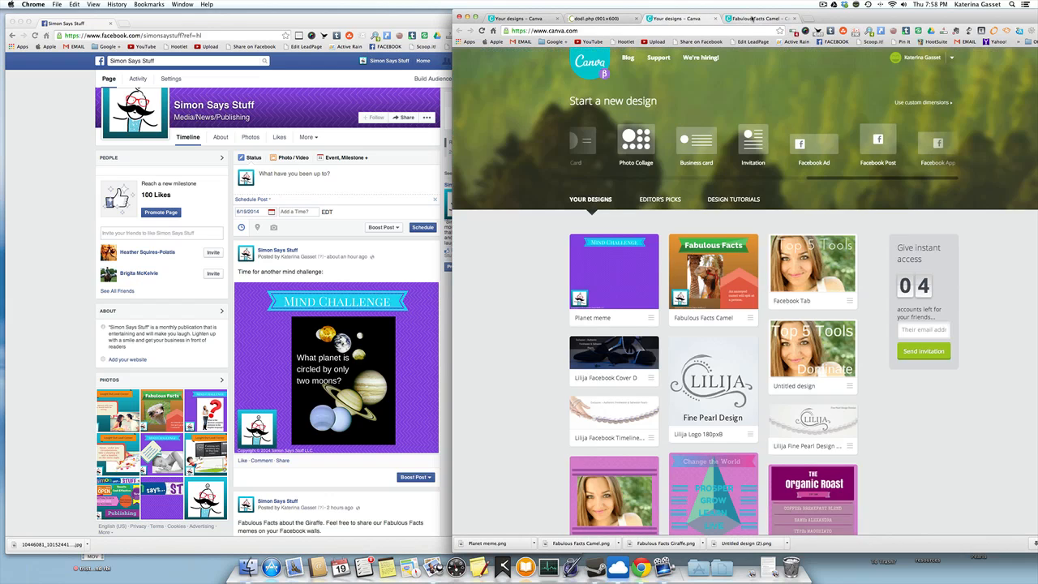
click(750, 18)
drag(857, 16, 748, 16)
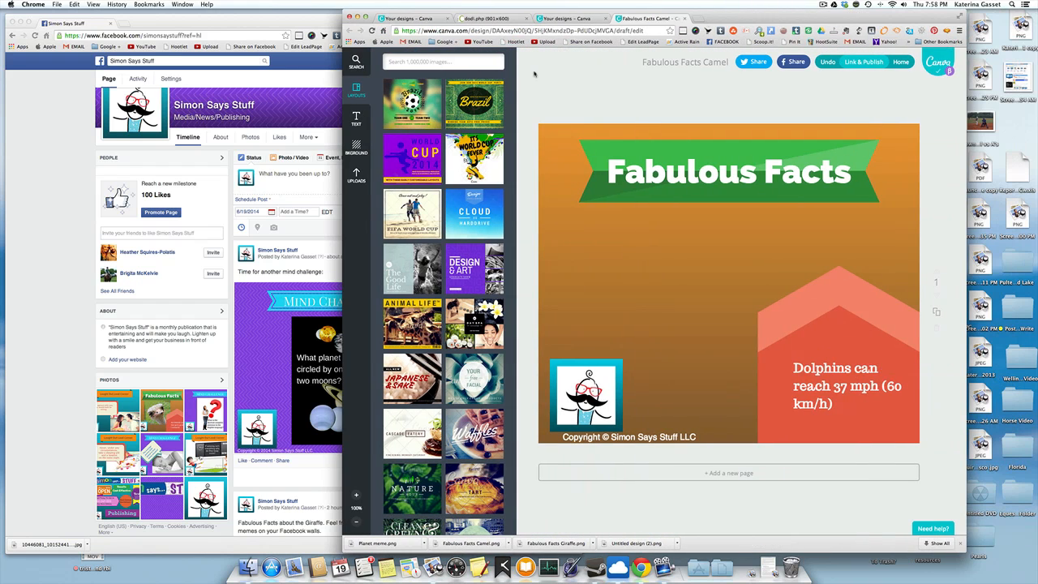
- Upload the Dolphin image from the desktop to the Canva uploads
click(359, 179)
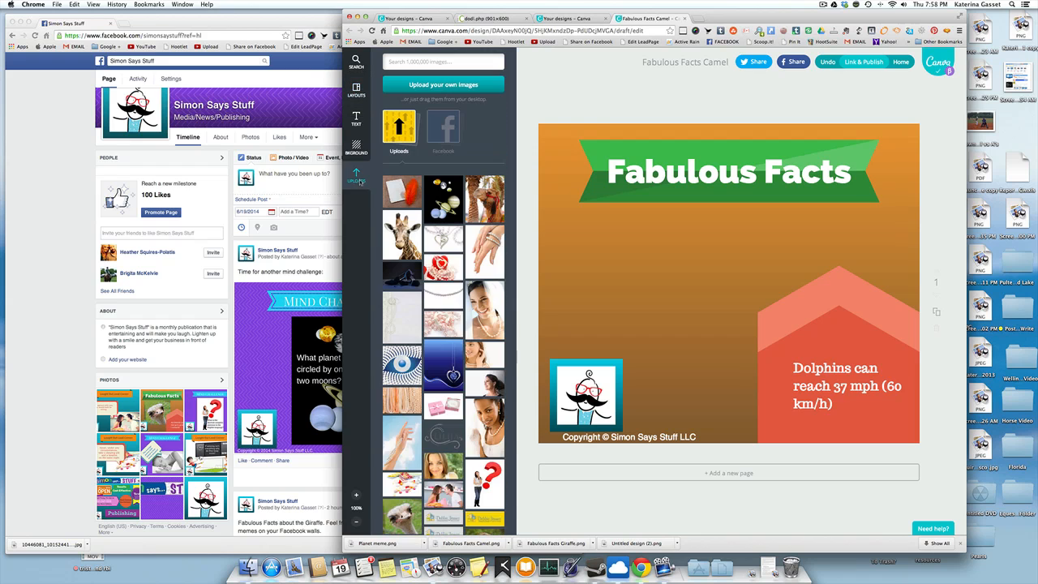
click(416, 83)
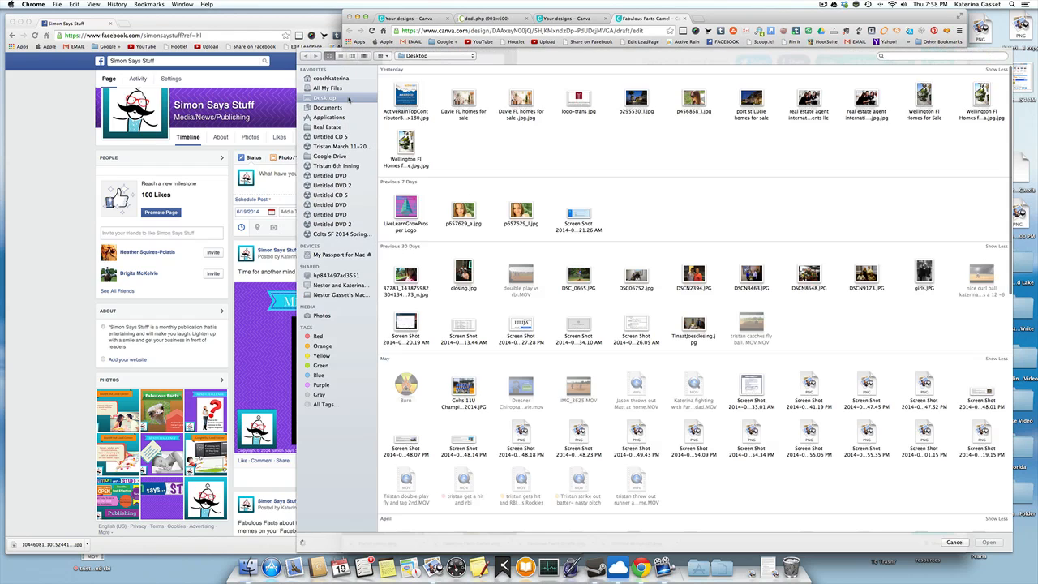
click(406, 110)
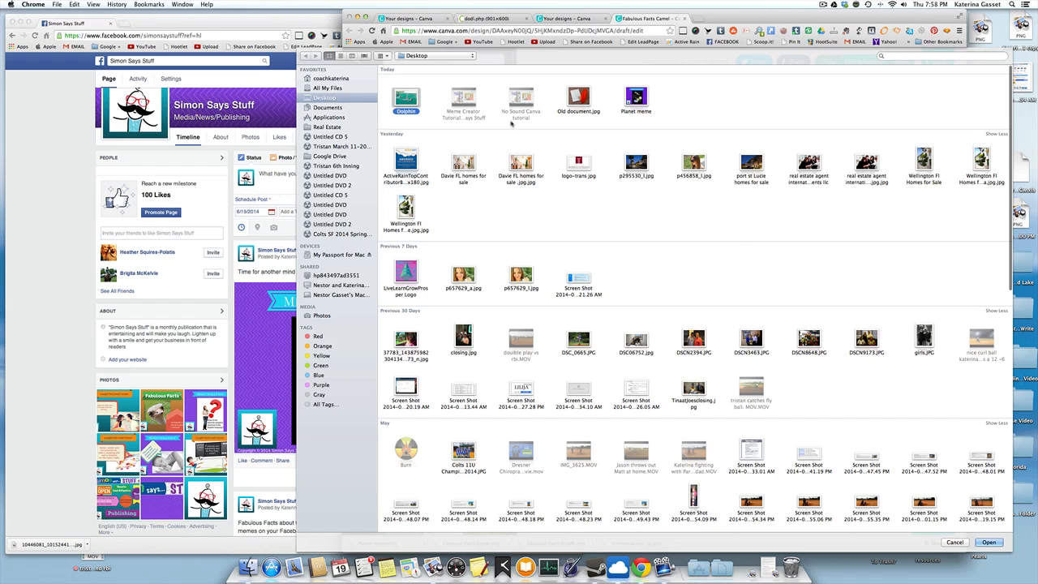
click(989, 542)
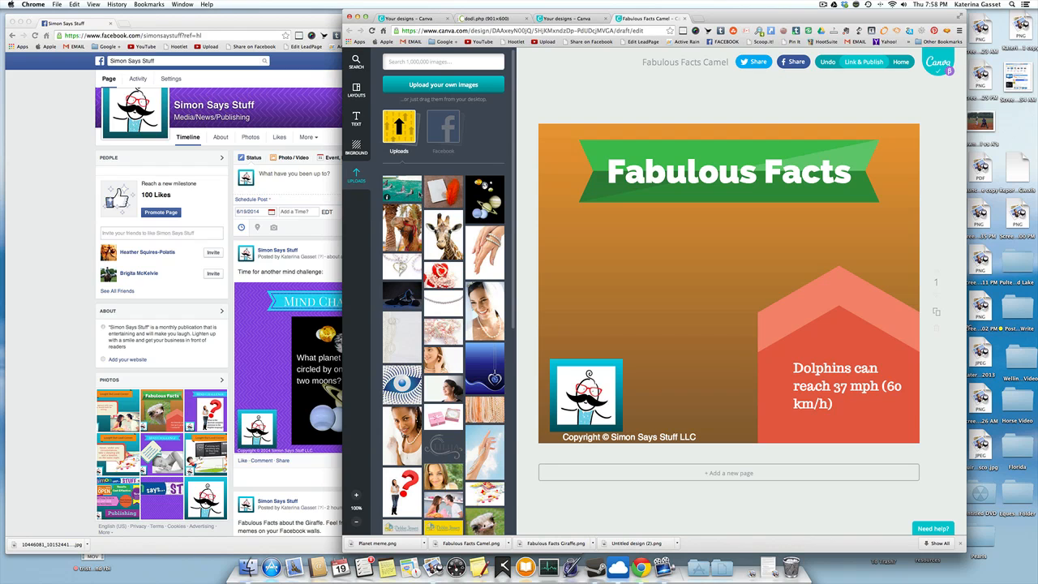
- Add the uploaded dolphin photo to the design, shrink it and position it just below the Fabulous Facts banner
drag(402, 189, 901, 293)
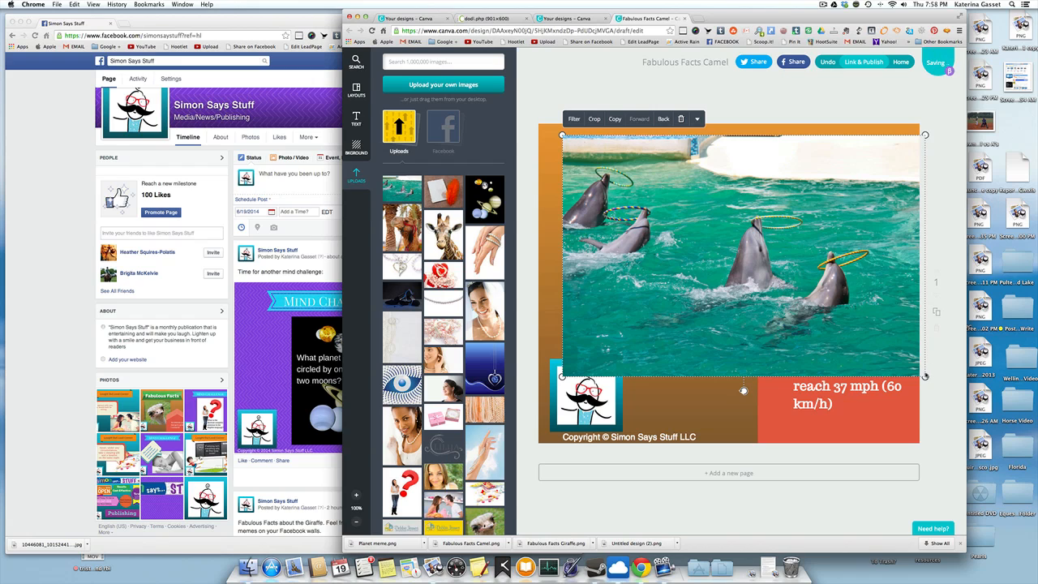
drag(925, 376, 849, 351)
drag(814, 261, 826, 339)
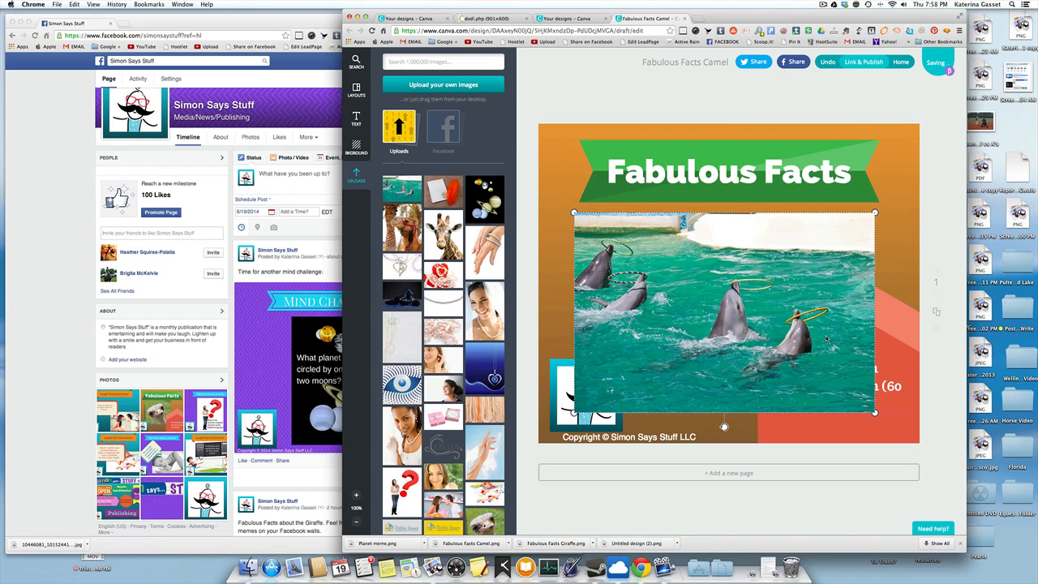
- Bring the red arrow-shaped panel forward in front of the dolphin photo
click(888, 334)
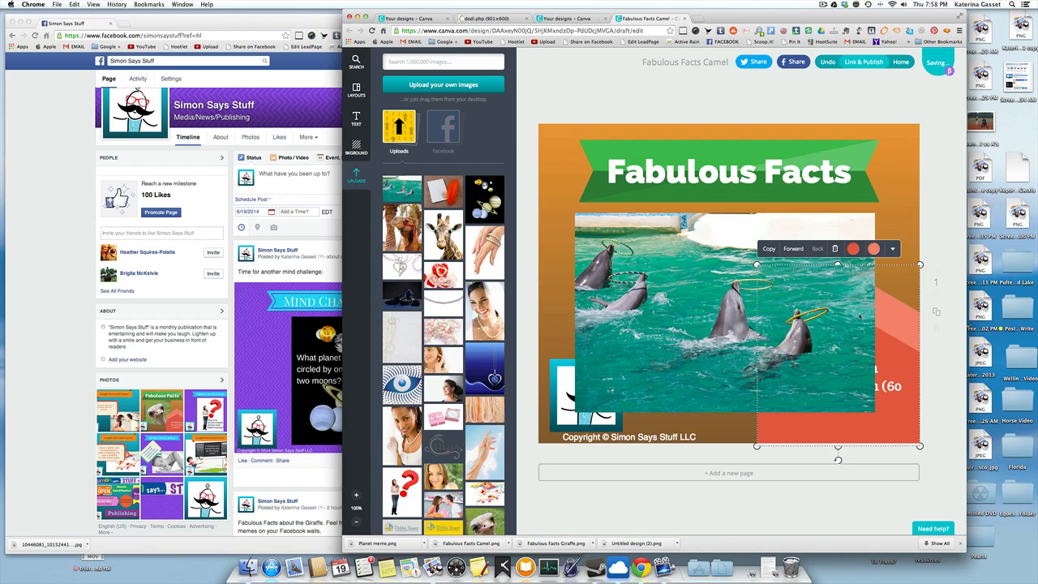
click(787, 252)
click(794, 249)
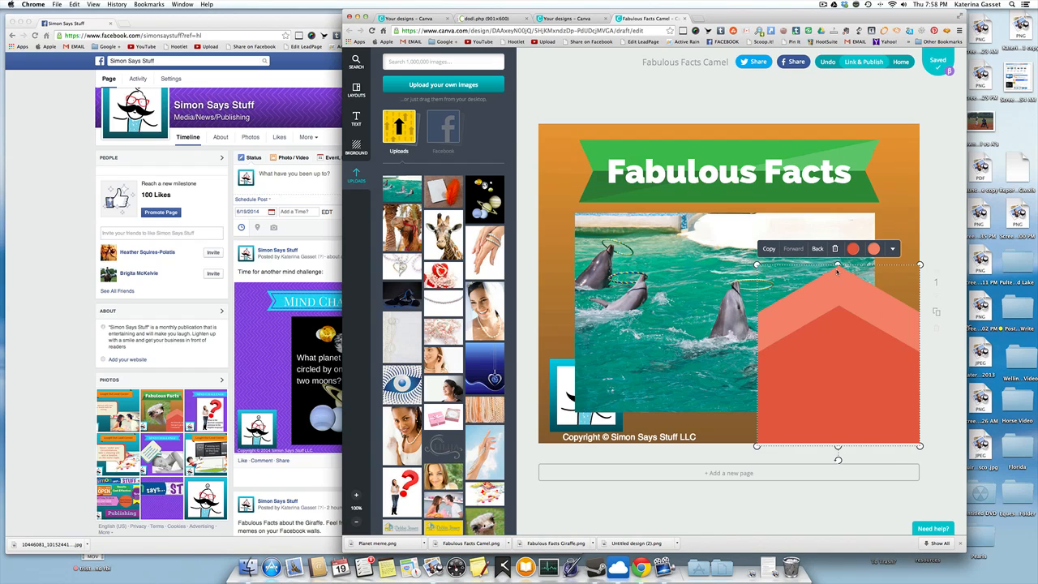
- Delete the old dolphin speed text hidden behind the red panel, shifting the photo left and sending the panel back to reach it
click(817, 252)
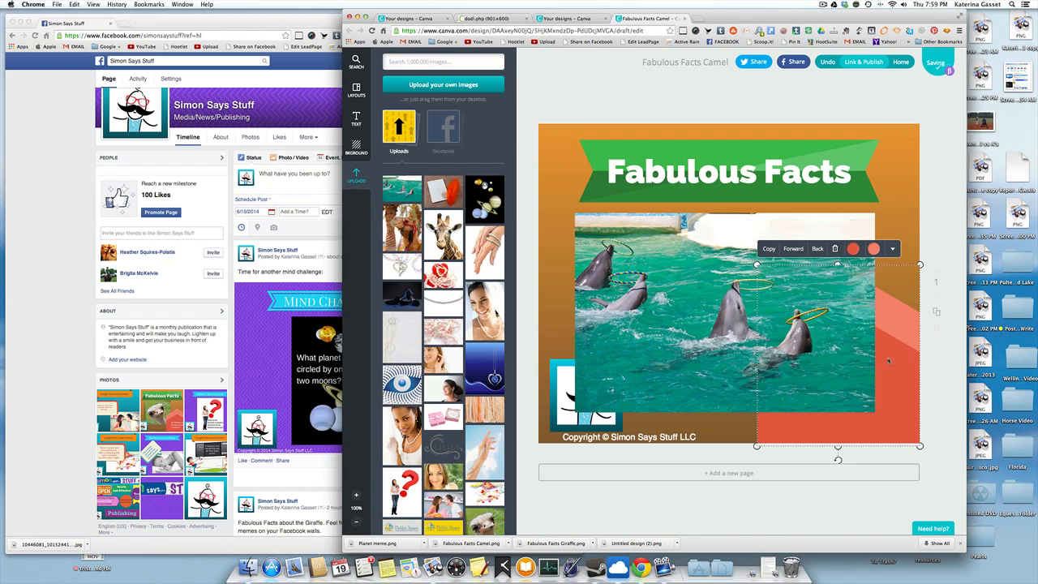
click(954, 369)
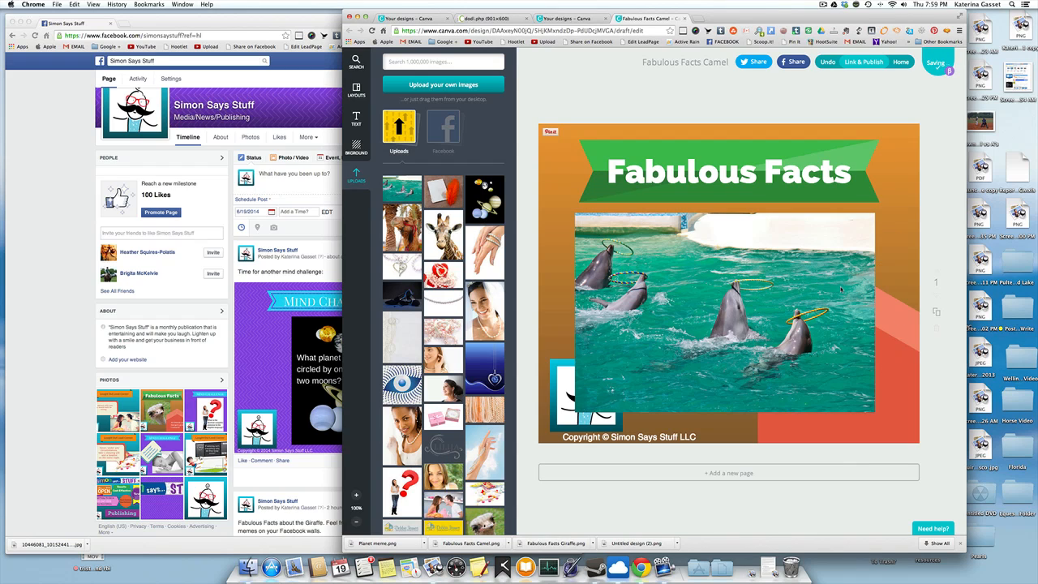
drag(806, 285, 680, 275)
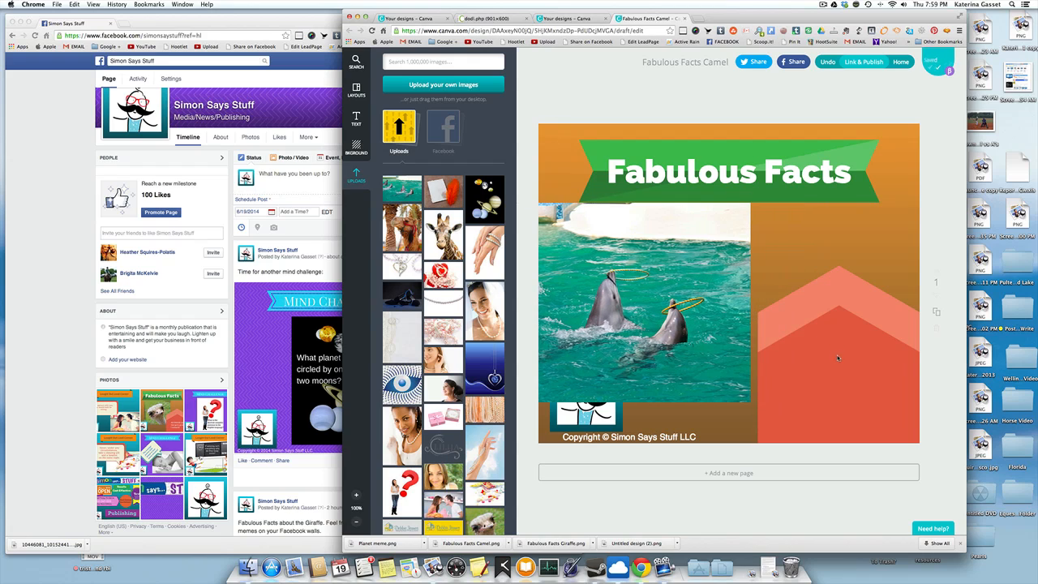
click(838, 357)
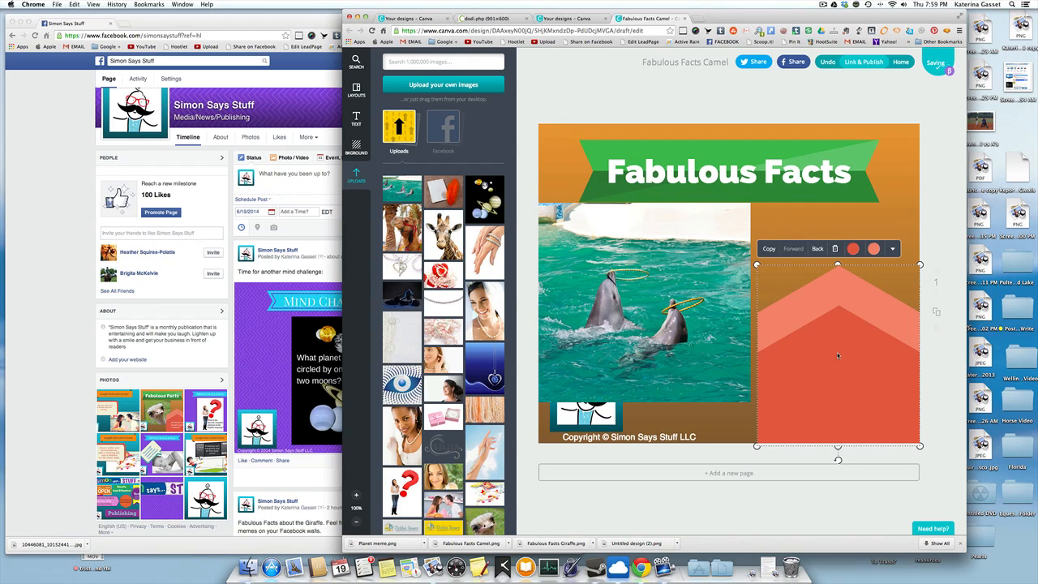
click(817, 249)
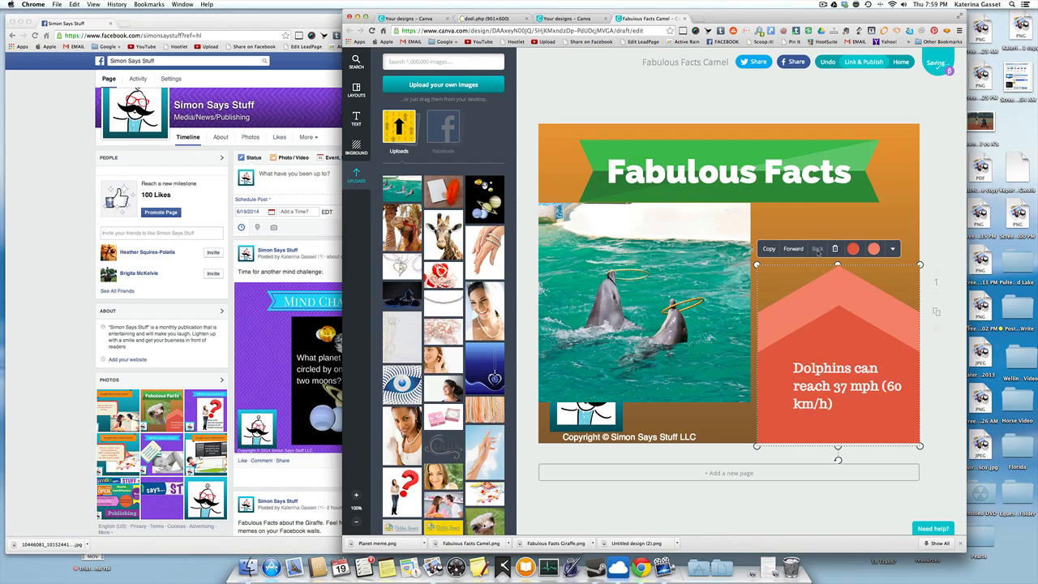
click(854, 378)
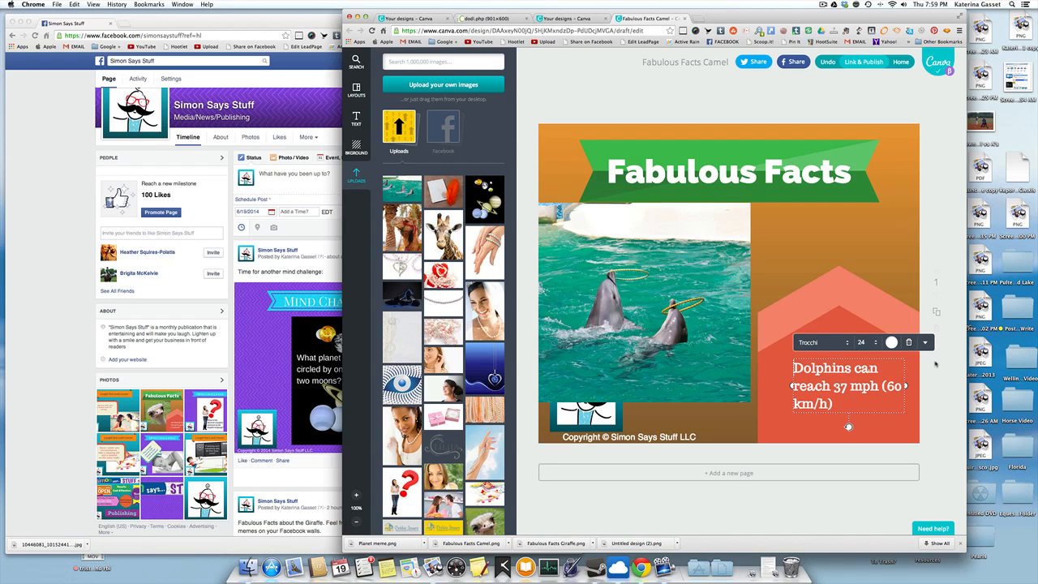
click(908, 344)
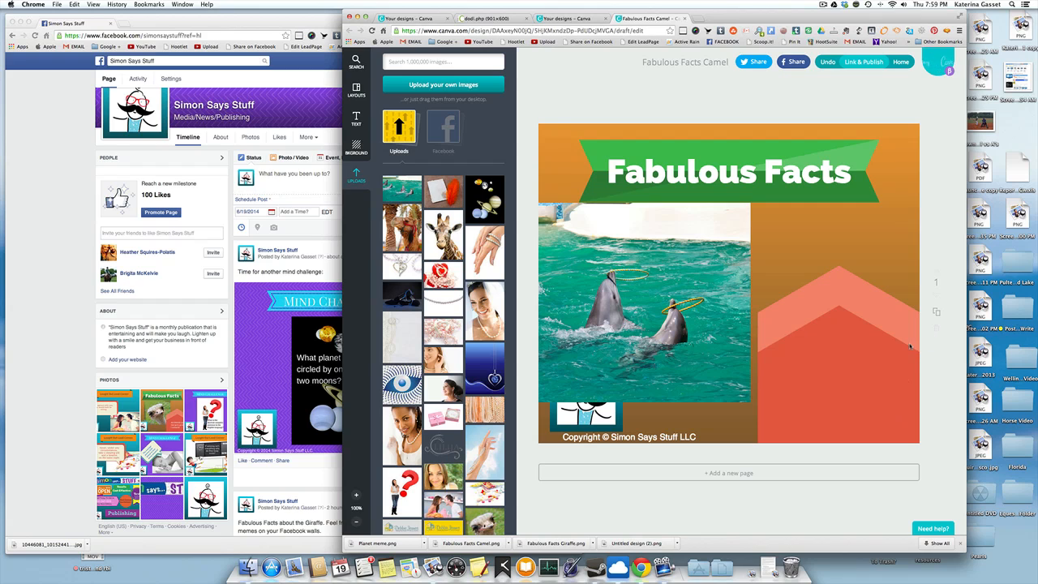
- Move the dolphin photo back under the Fabulous Facts banner and bring the red arrow-shaped panel in front of it
drag(695, 222, 827, 226)
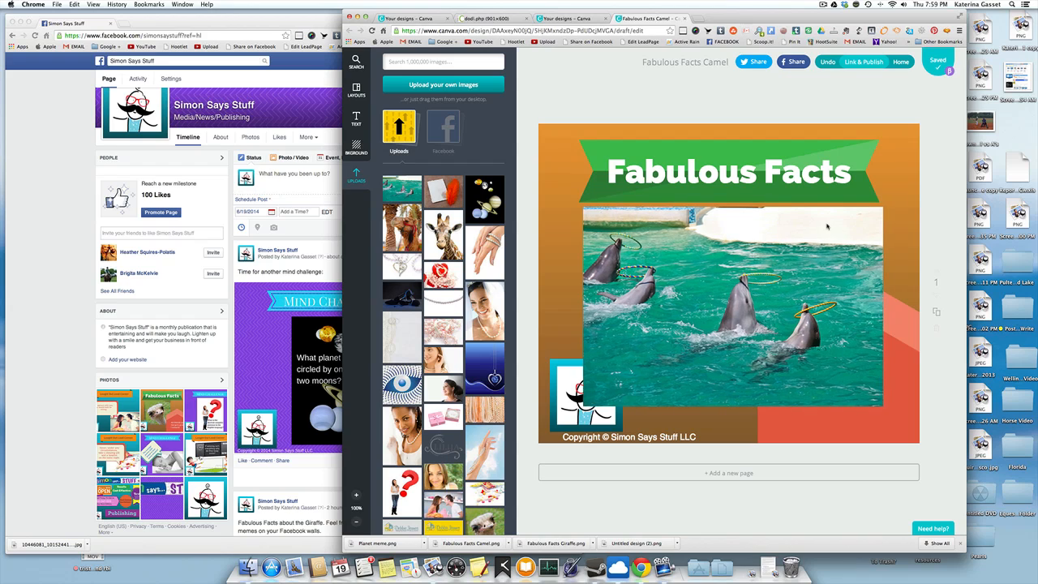
click(901, 368)
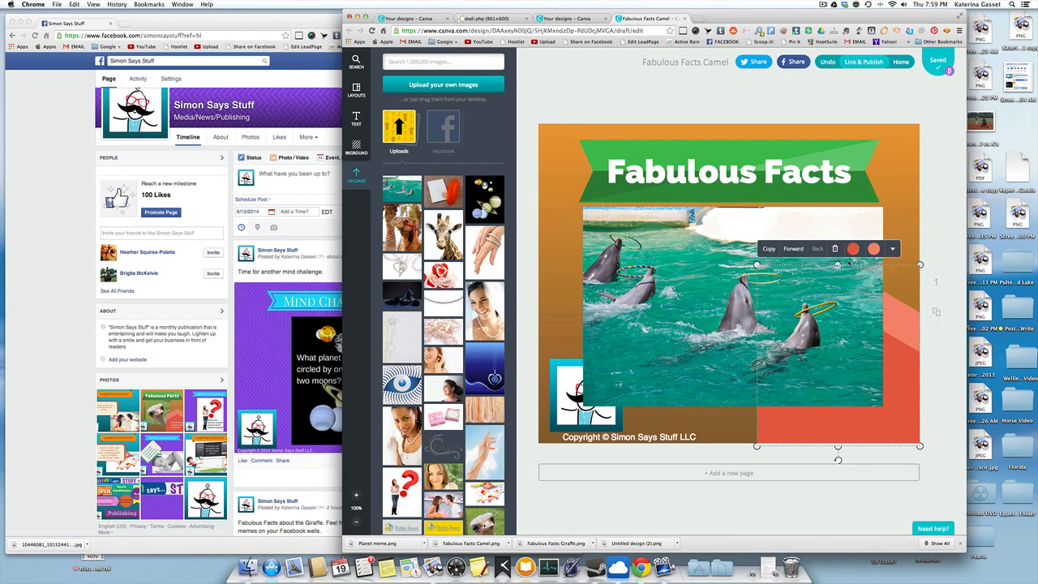
click(796, 249)
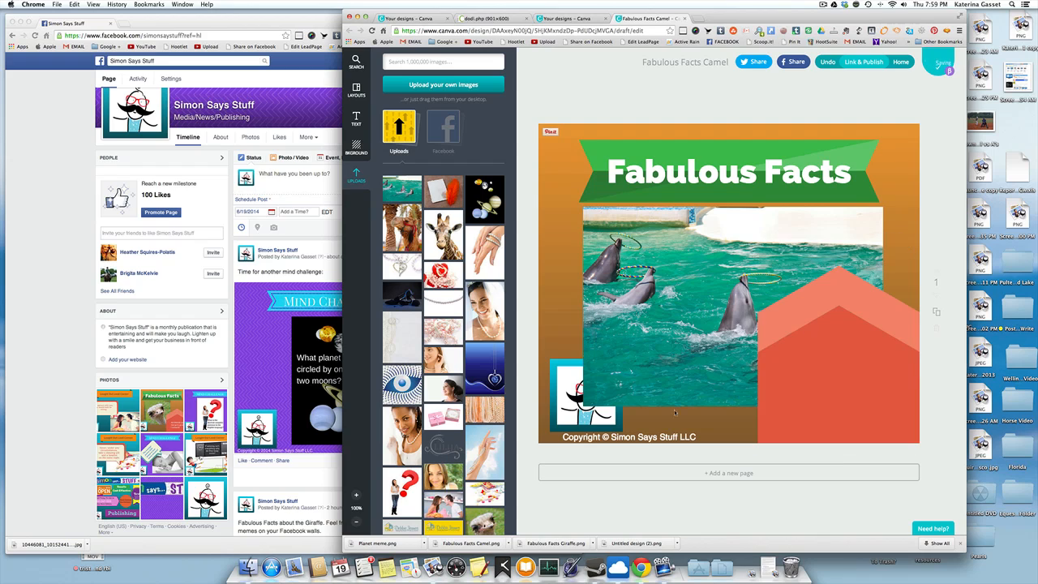
- Bring the mustache logo in front of the dolphin photo and nudge the photo slightly left beneath the banner
click(601, 418)
click(626, 341)
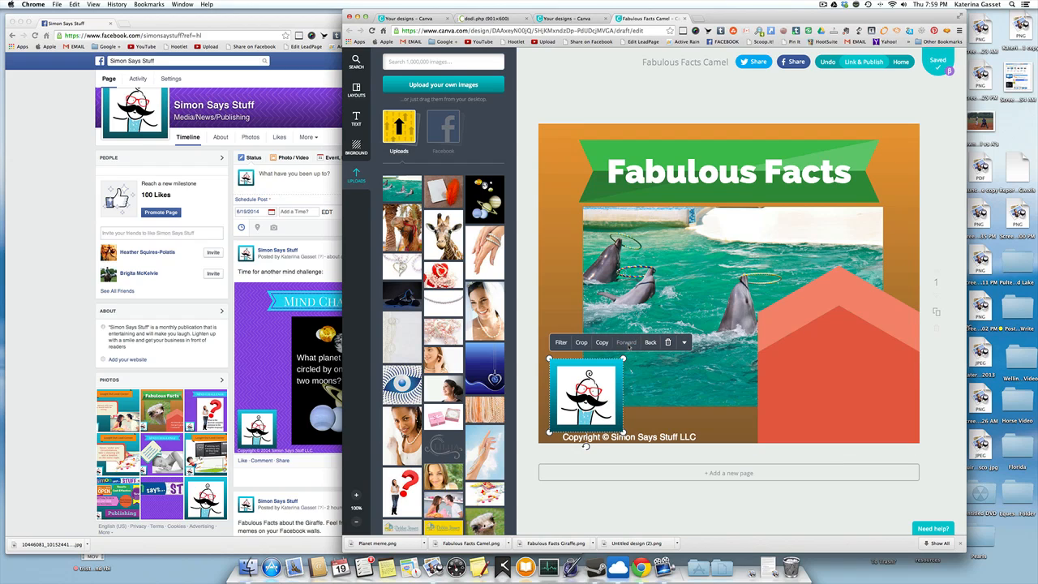
click(908, 261)
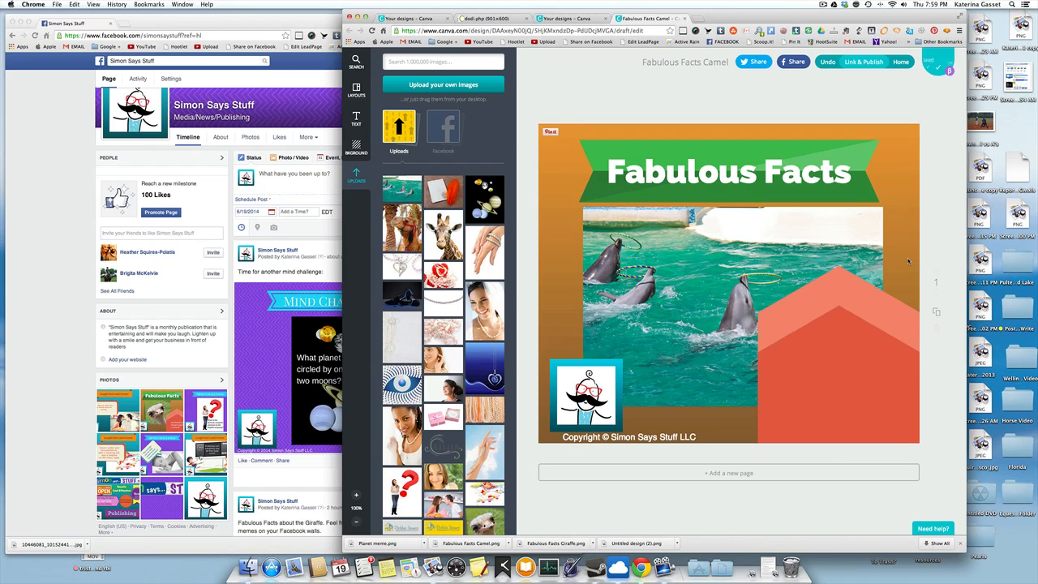
mouse_move(843, 229)
mouse_down()
mouse_move(813, 230)
mouse_move(828, 230)
mouse_up()
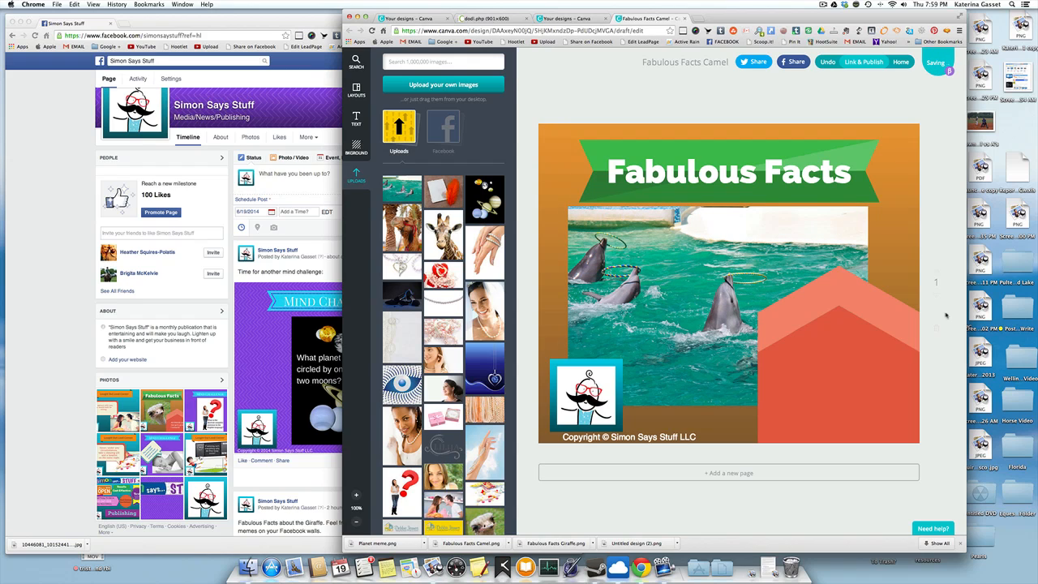
click(910, 332)
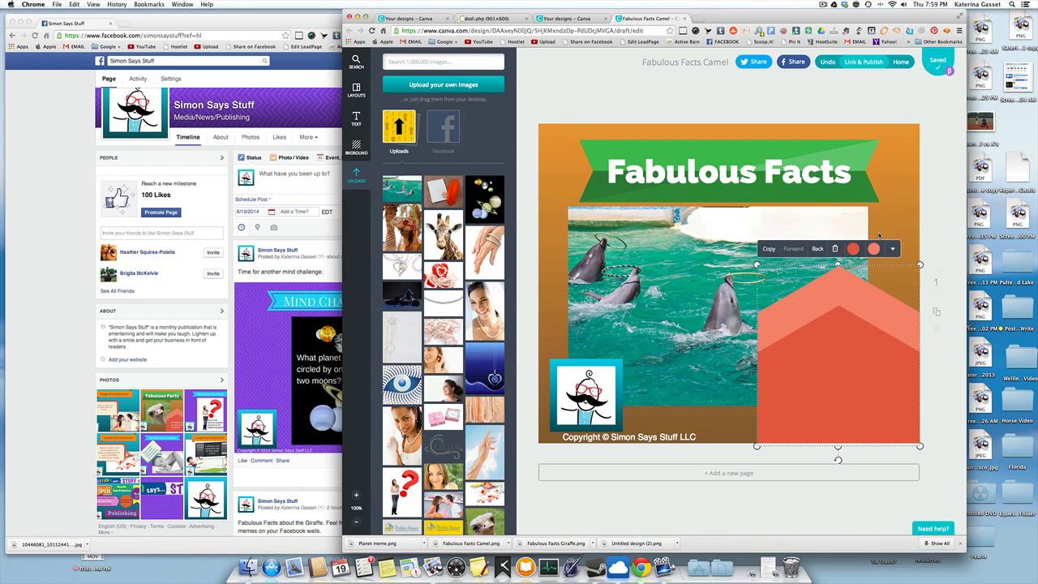
click(898, 206)
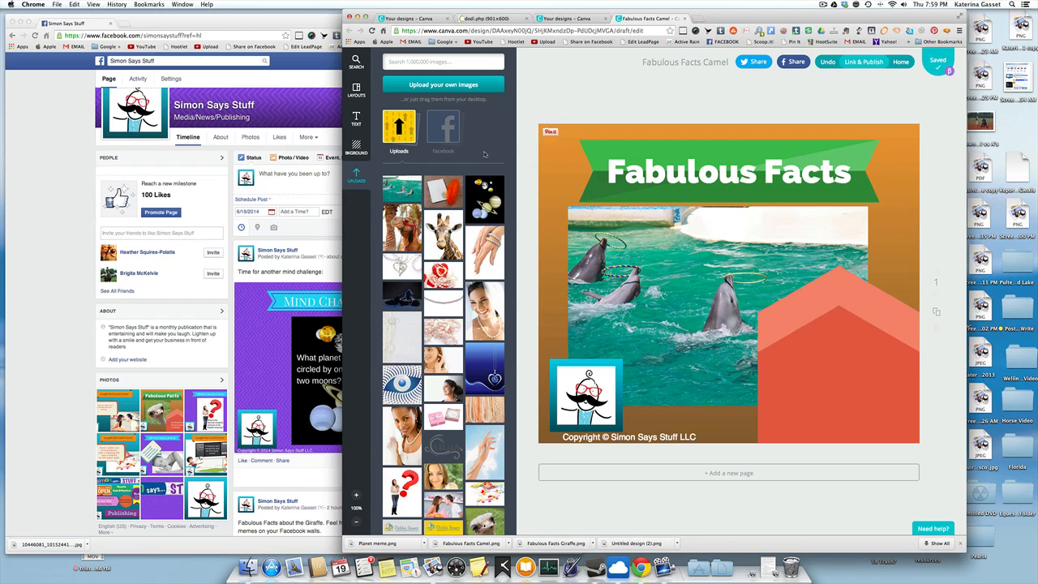
- Add a white body text box reading "Dolphins can reach up to 37 mph (60 km/h)."
click(363, 124)
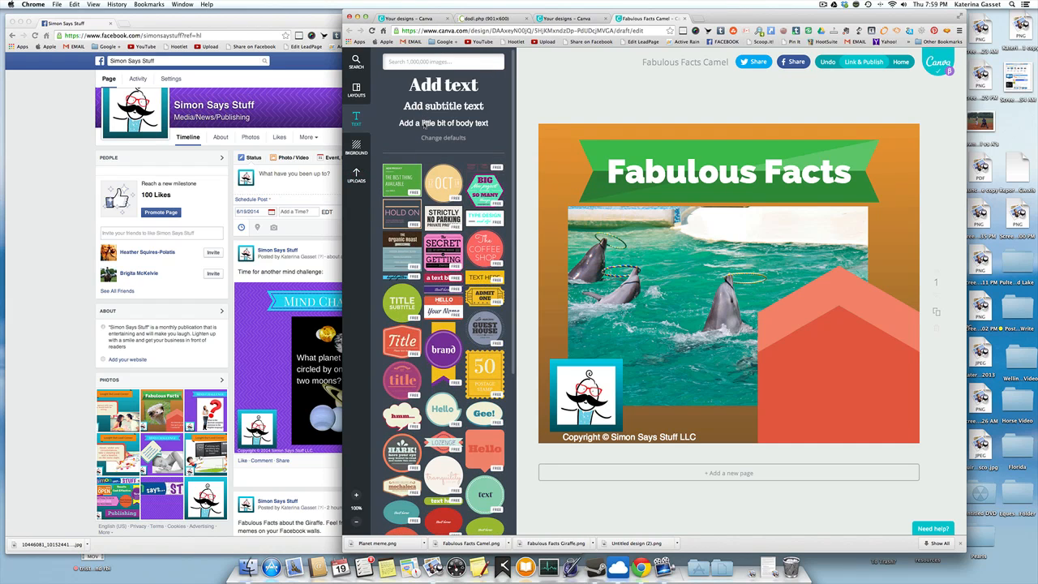
click(424, 123)
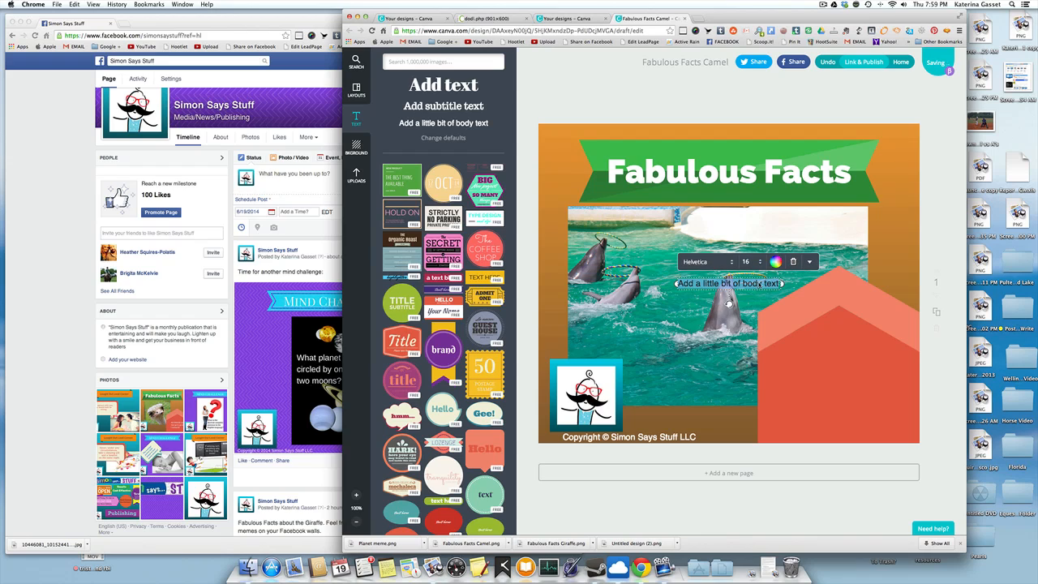
click(775, 261)
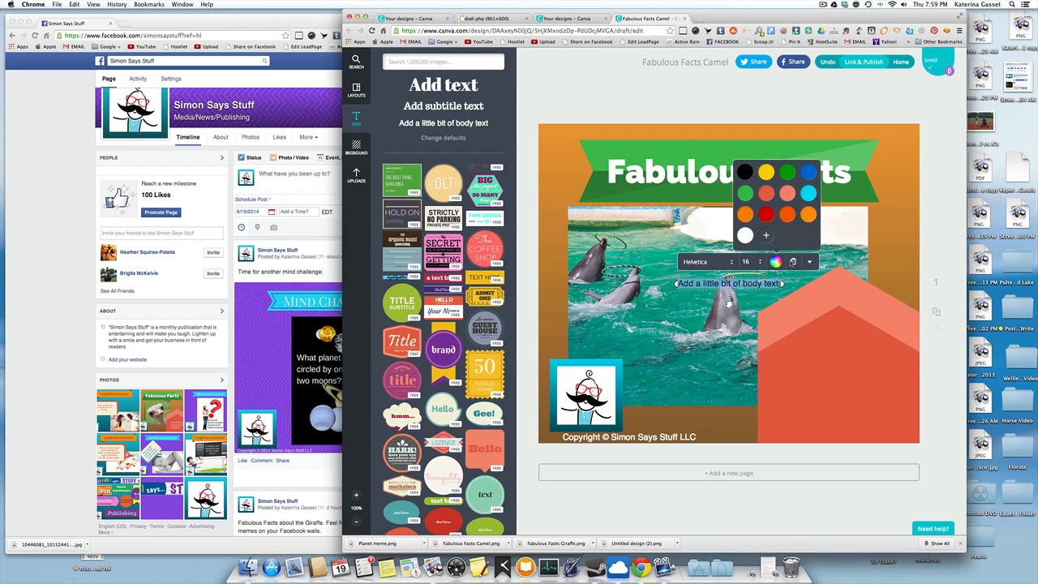
click(744, 235)
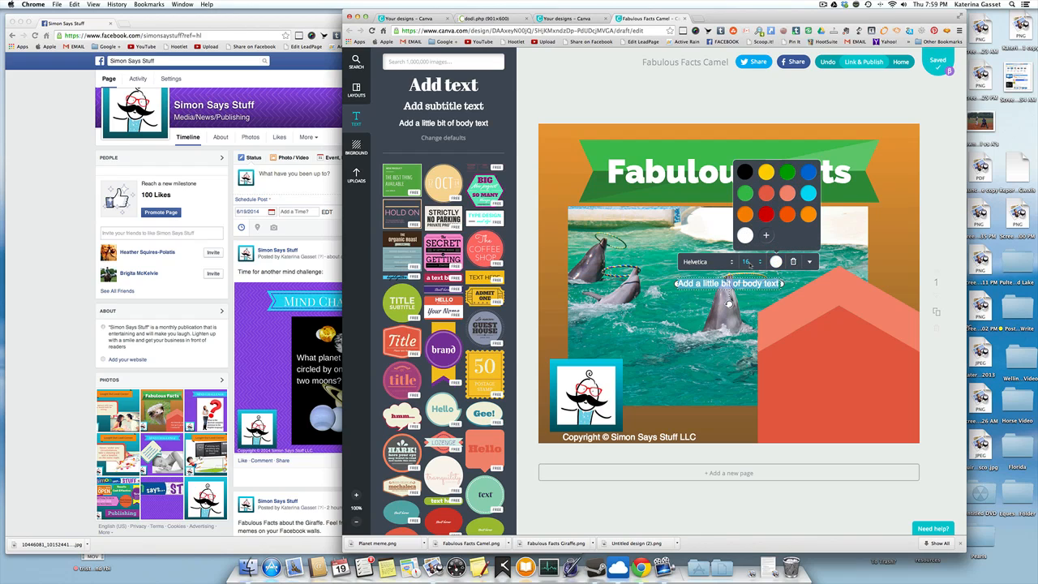
text(Dolp)
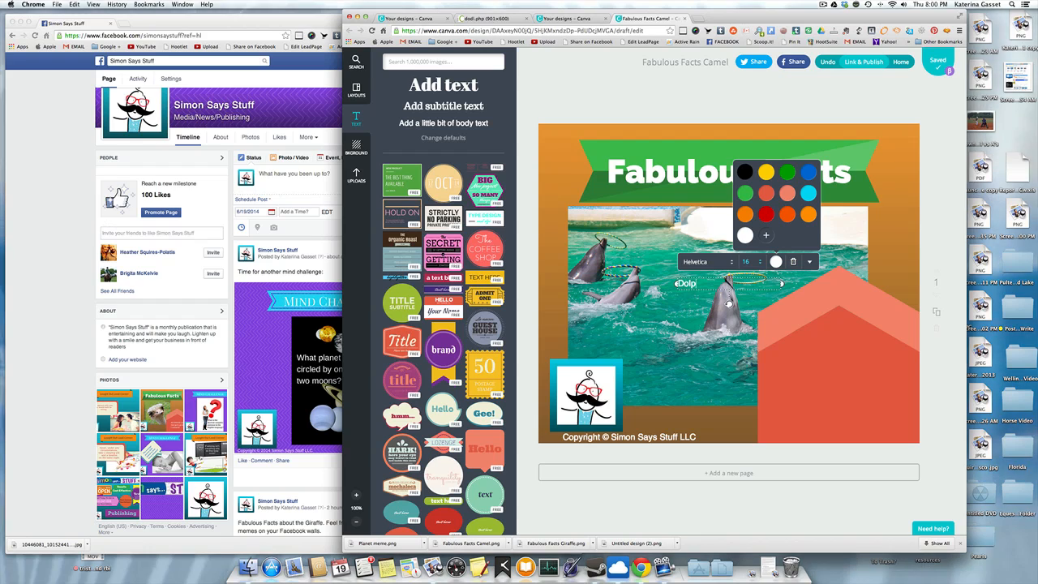
text(hins can r)
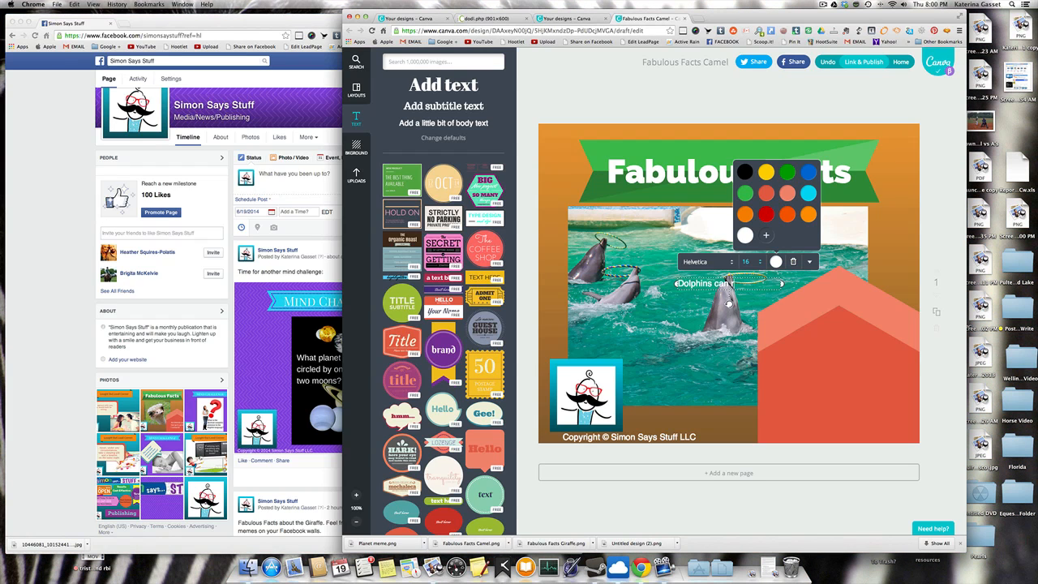
text(each up to 37 mph)
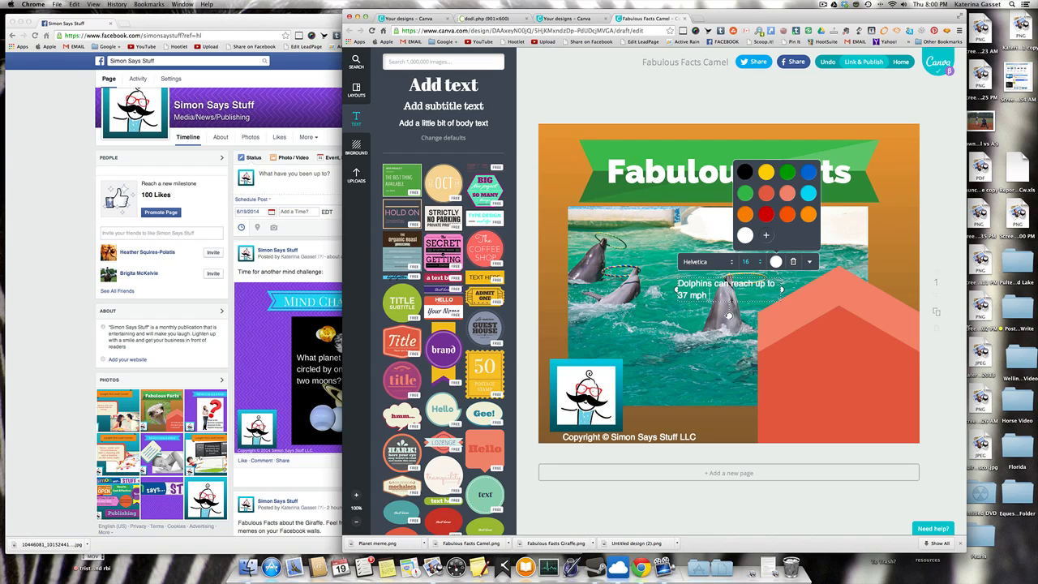
text( (60 km/h).)
click(900, 232)
- Place the dolphin text on the red arrow-shaped panel, set its font size to 24, and nudge it slightly upward
drag(746, 292, 871, 378)
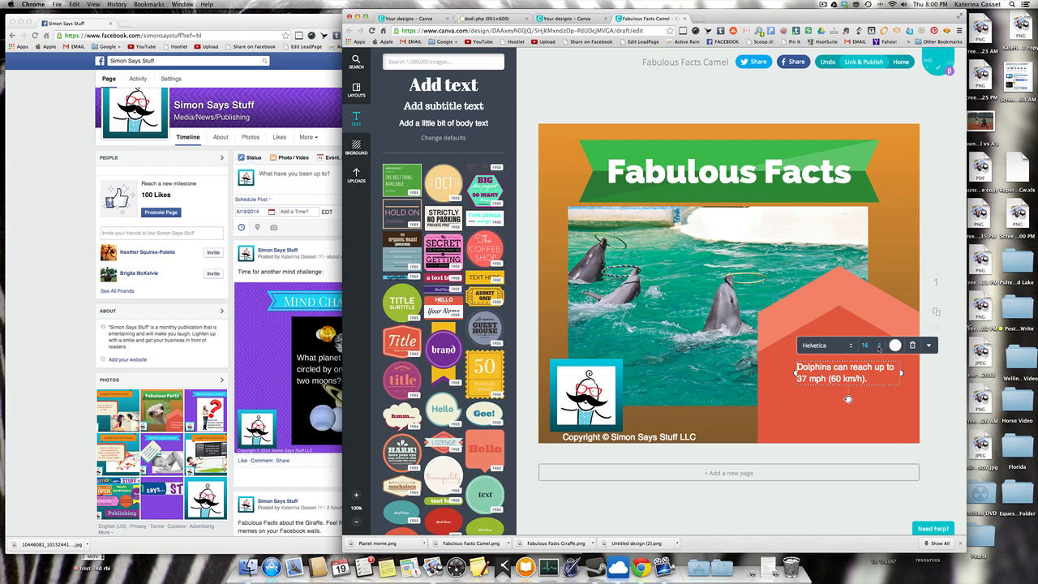
click(878, 346)
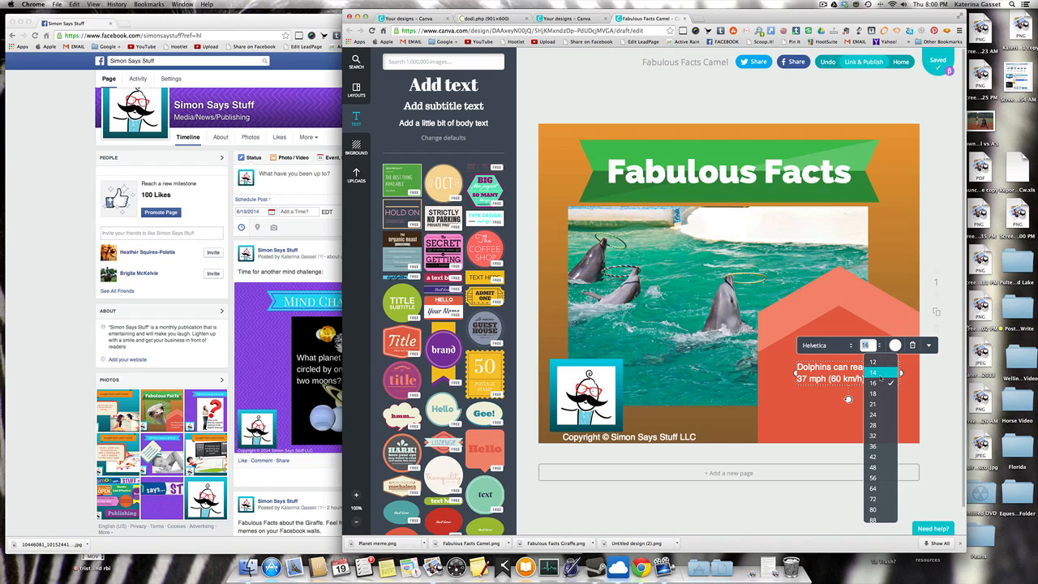
click(879, 414)
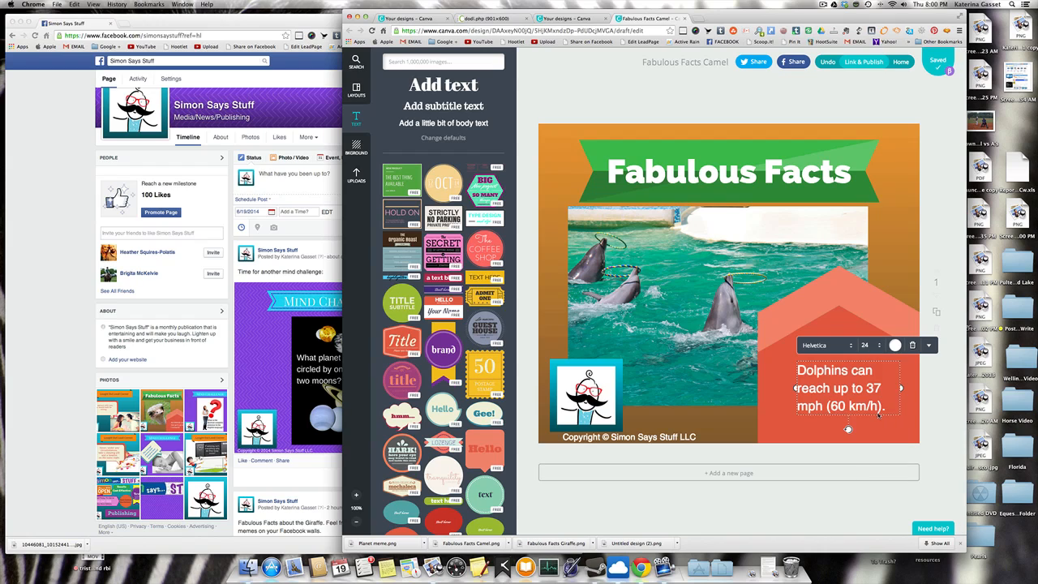
click(932, 409)
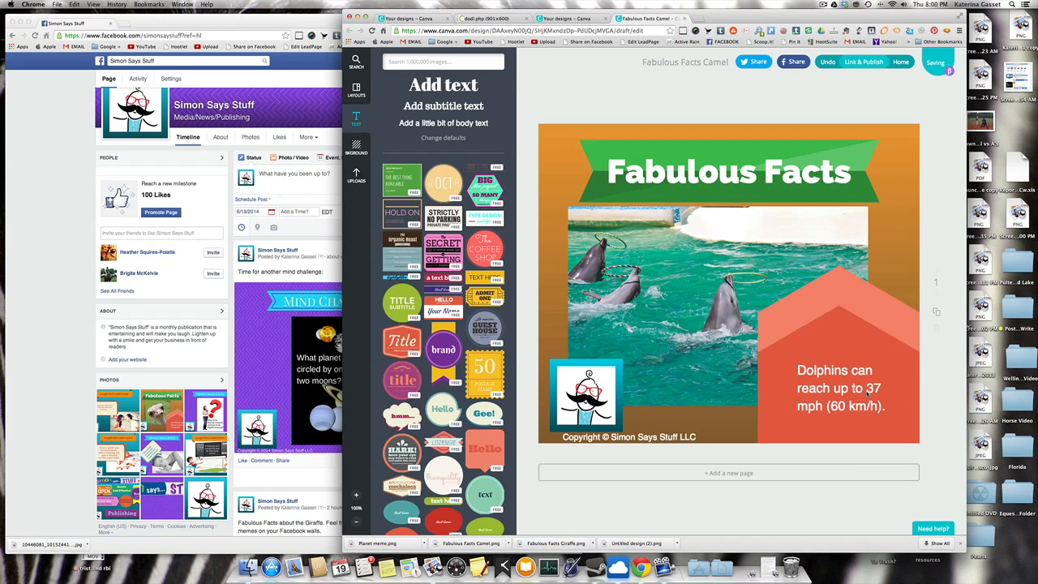
drag(866, 393, 869, 384)
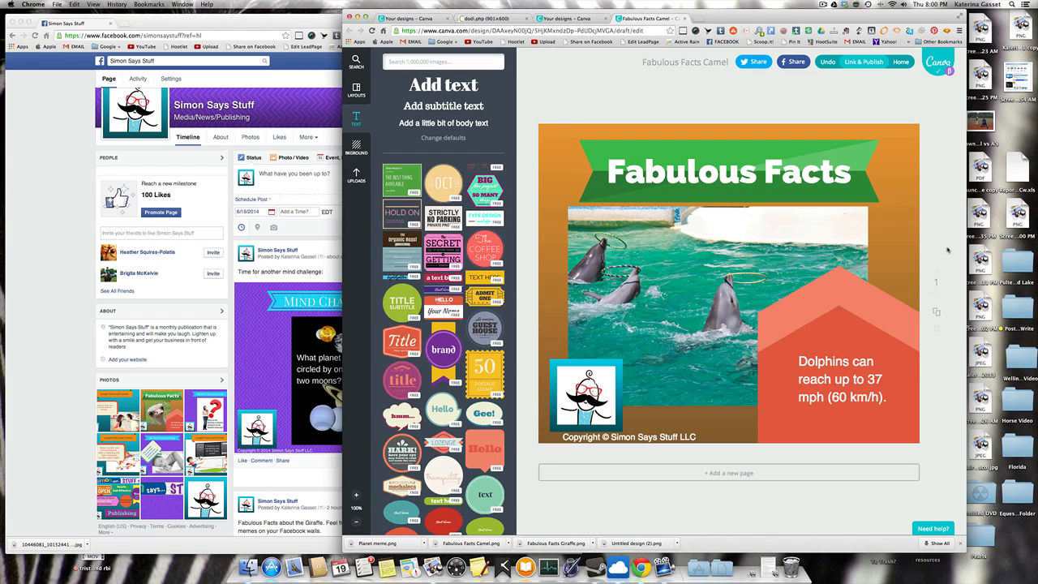
- Rename the design as "Fabulous Facts Dolphin"
click(703, 66)
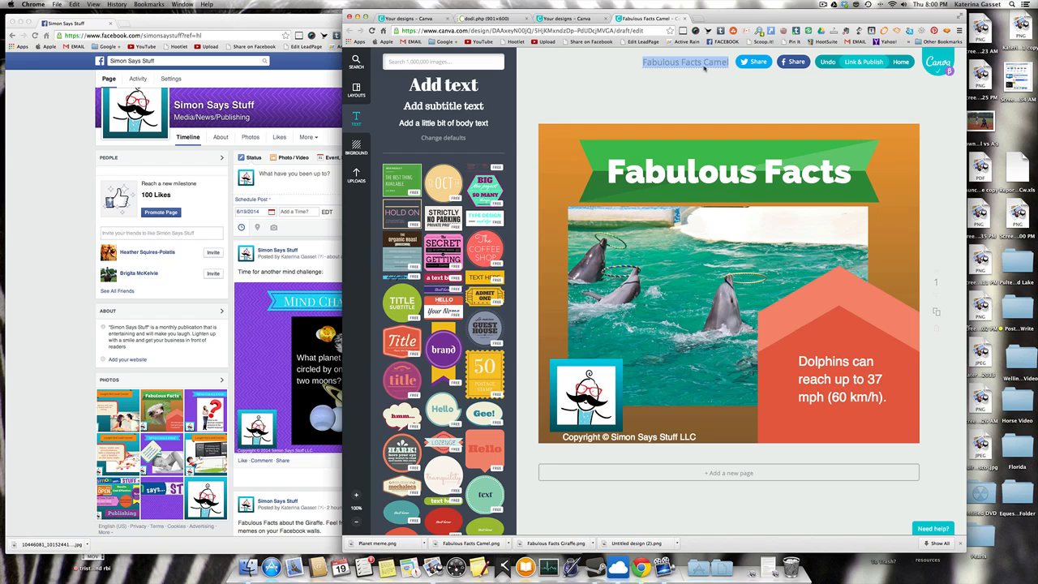
click(705, 68)
double_click(707, 67)
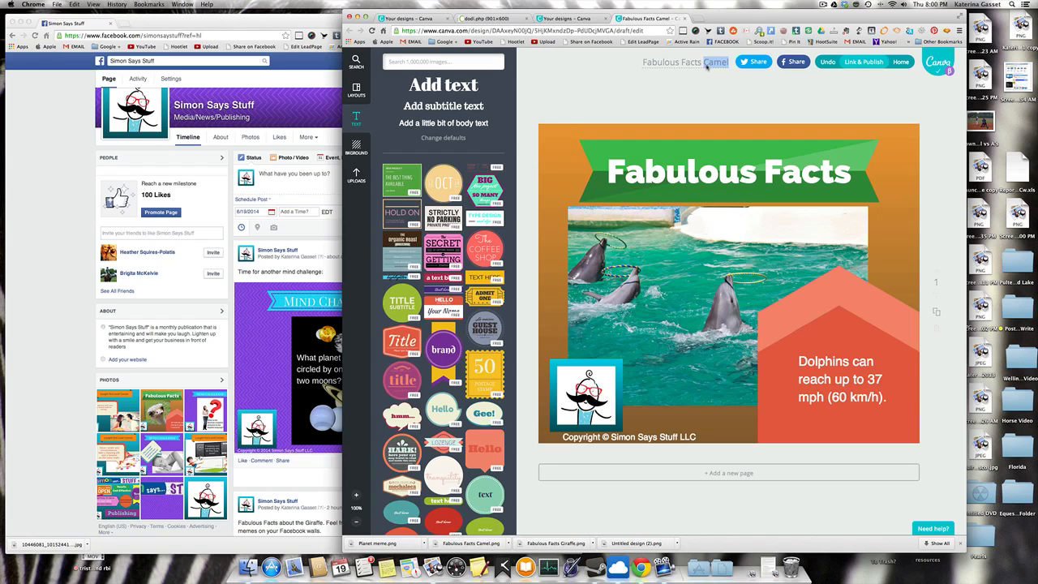
text(Dolphin)
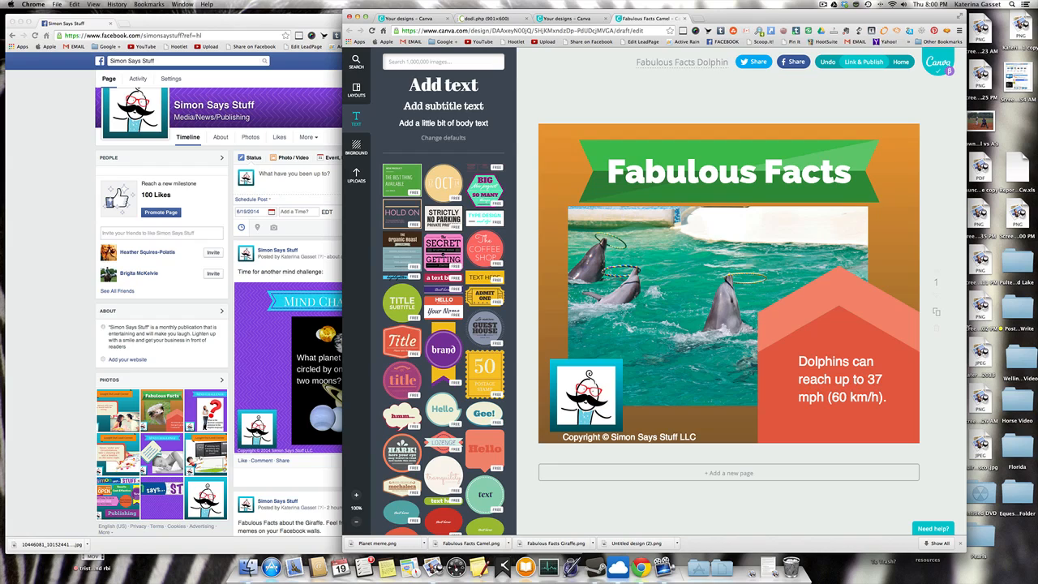
click(760, 92)
- Publish the design as an image download and close the export message
drag(758, 92, 873, 62)
click(870, 62)
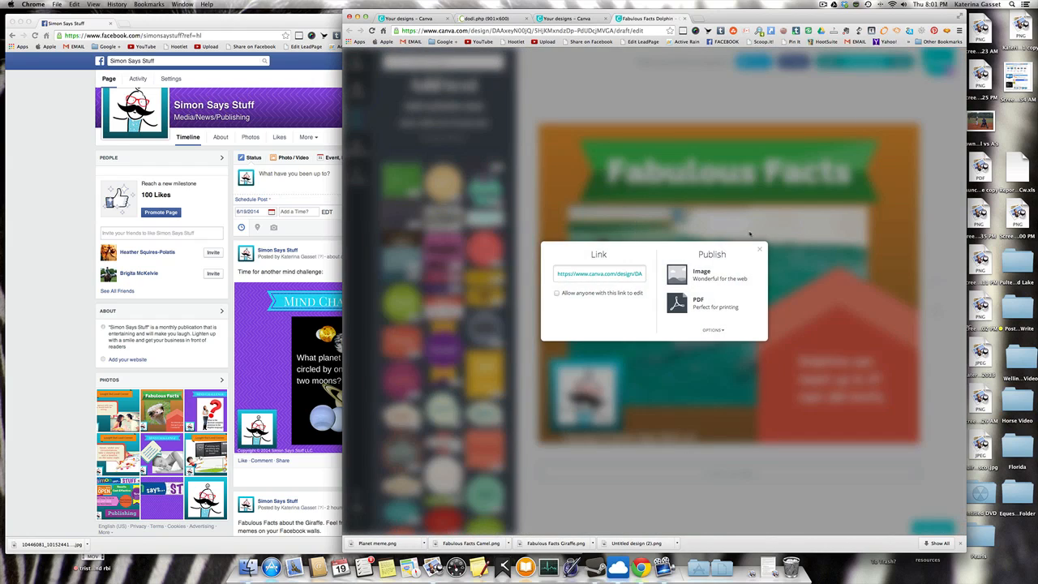
click(695, 274)
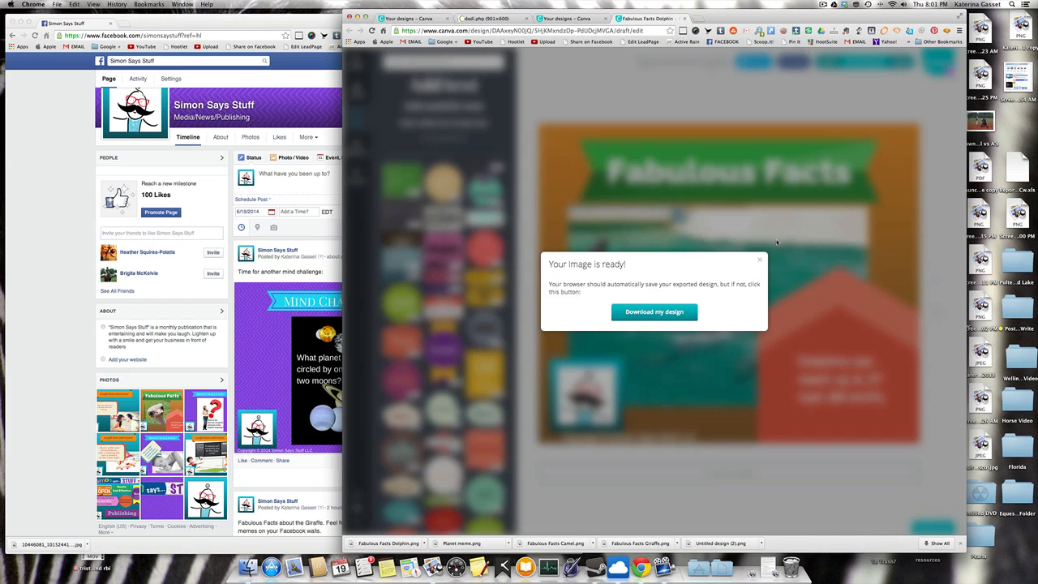
click(760, 260)
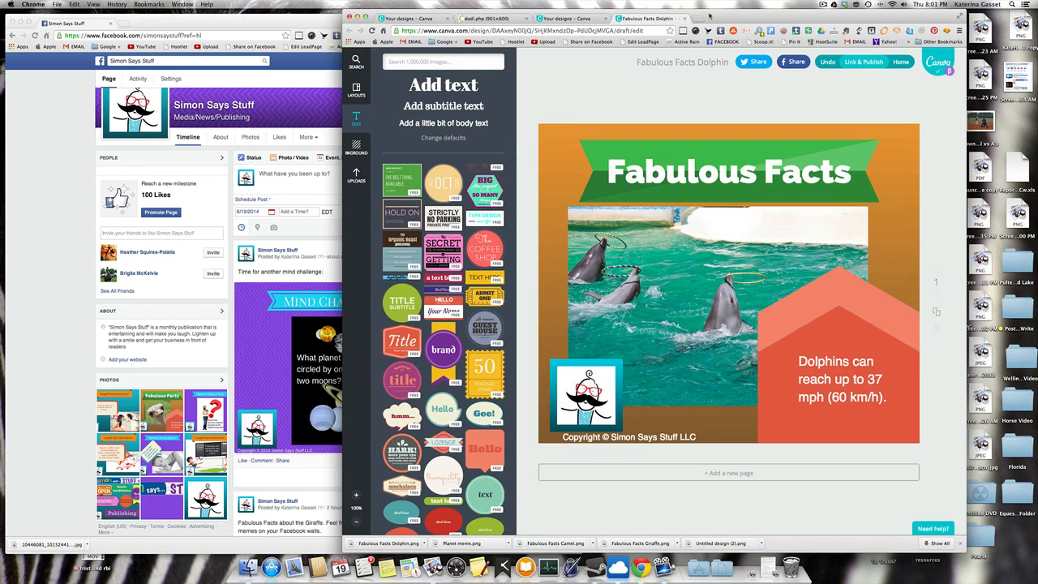
- Move the Canva window aside and write "Fabulous Facts presented by Simon Says Stuff:" as the new Facebook page post
drag(712, 17, 864, 16)
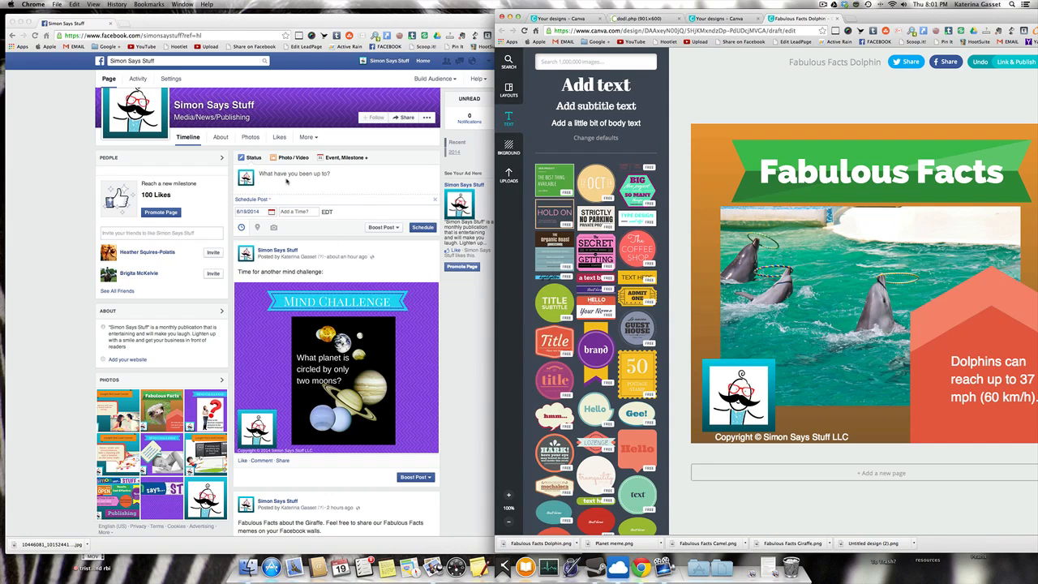
click(289, 180)
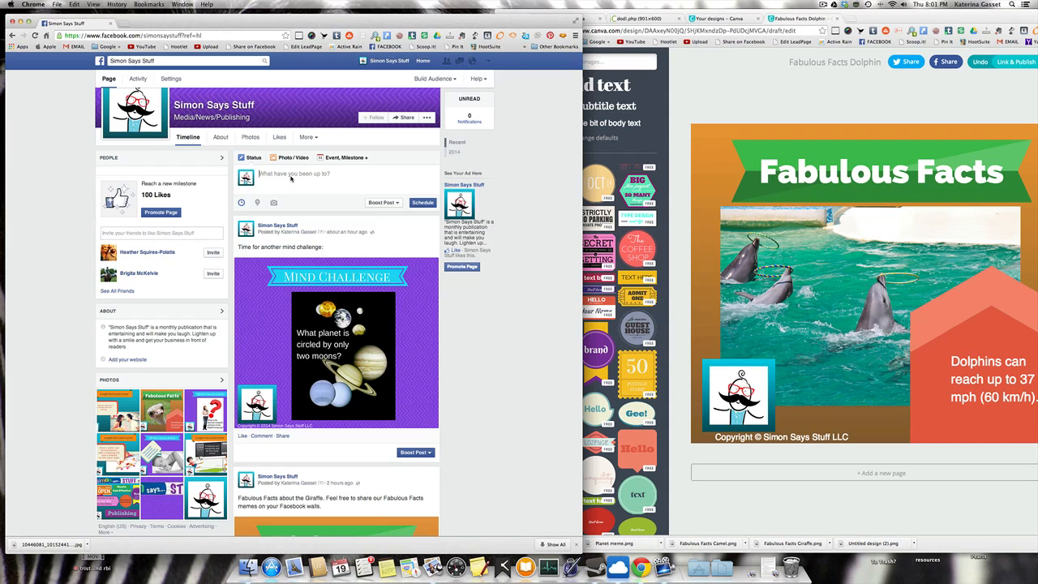
text(Fabulous)
key(BackSpace)
text(us Fact by Simon Says S)
click(293, 178)
text(s presented)
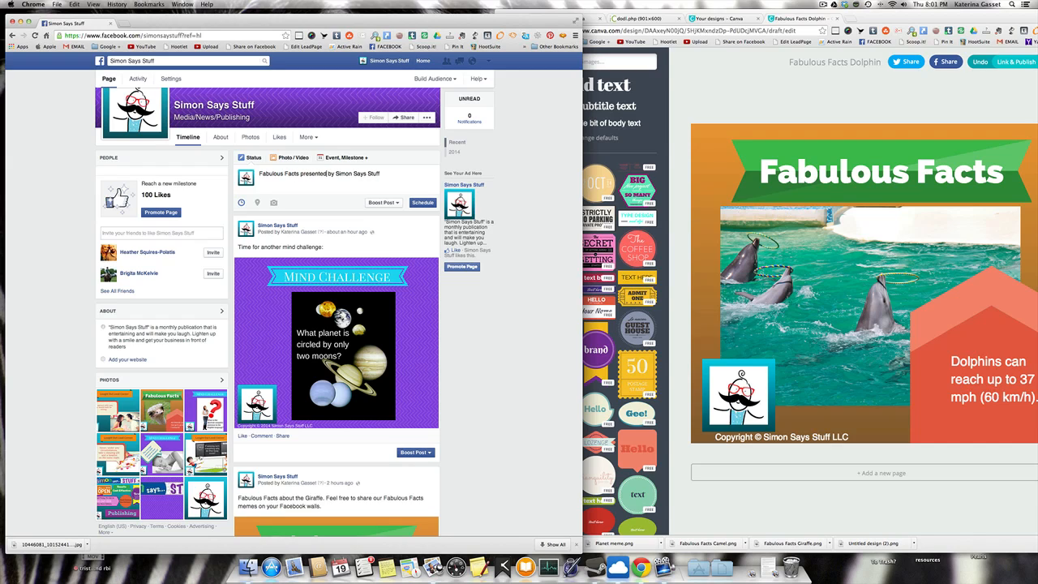
click(385, 175)
click(273, 203)
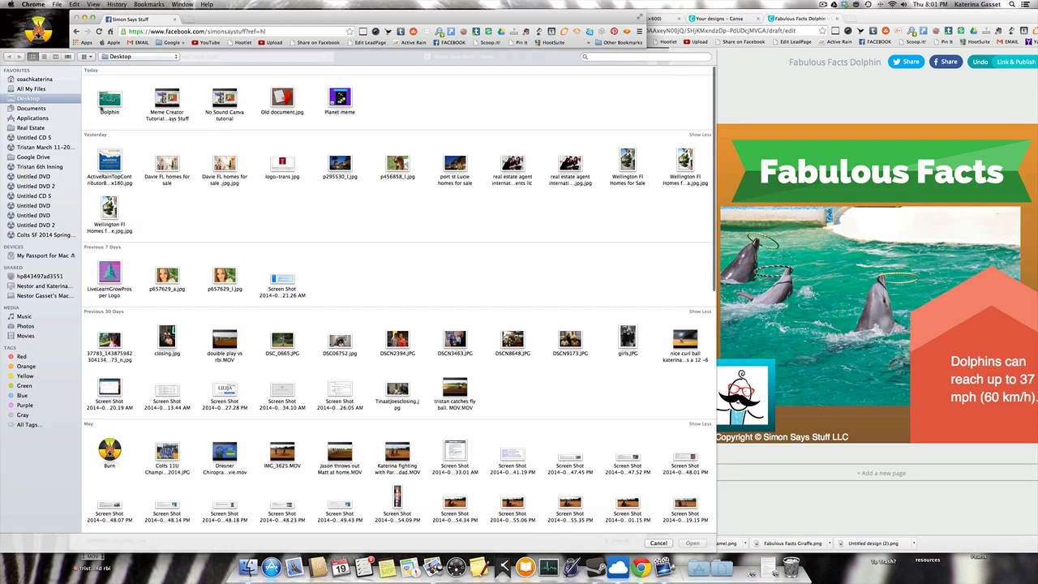
click(35, 78)
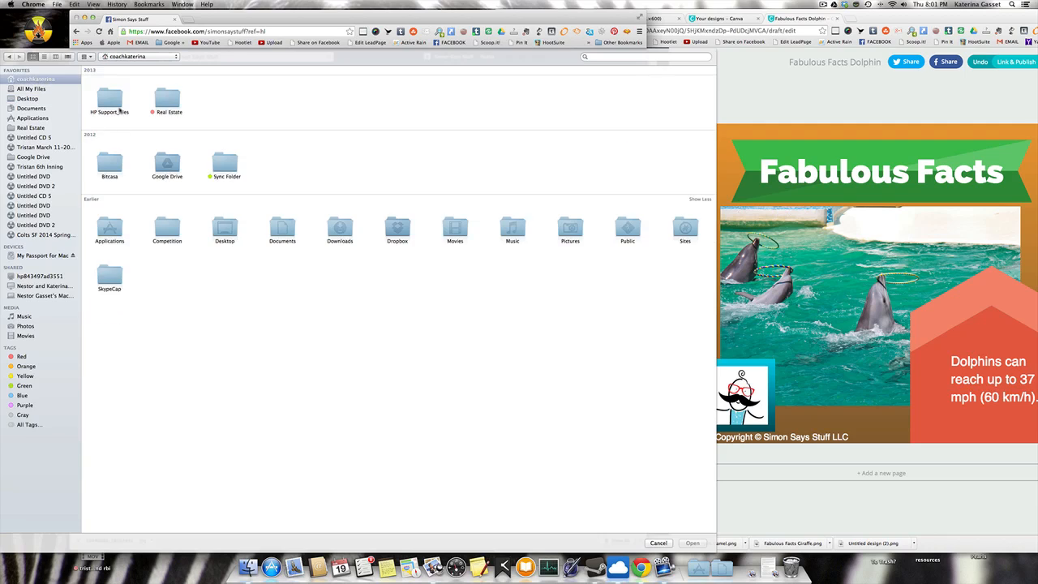
click(337, 229)
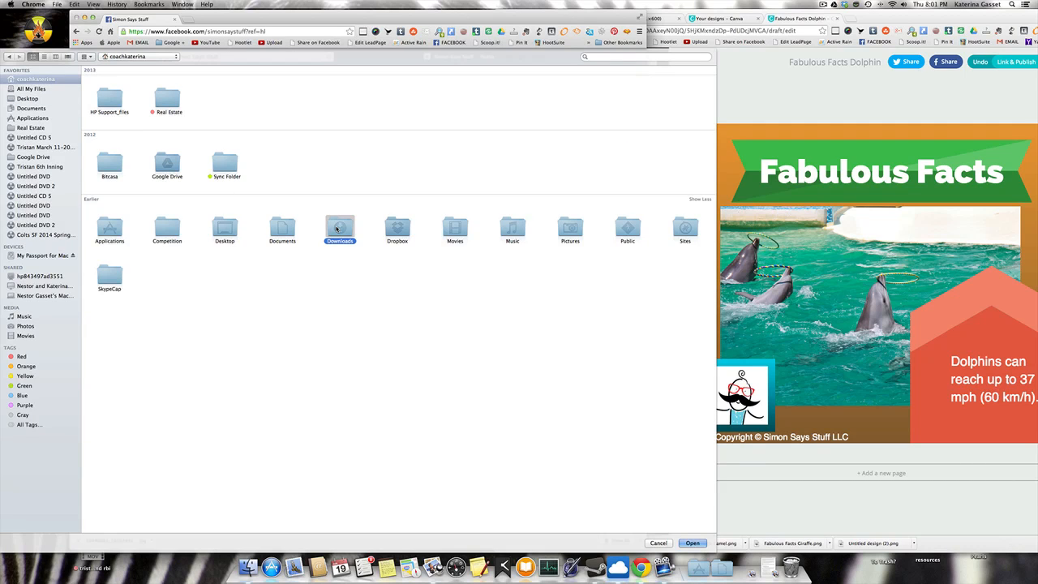
double_click(336, 228)
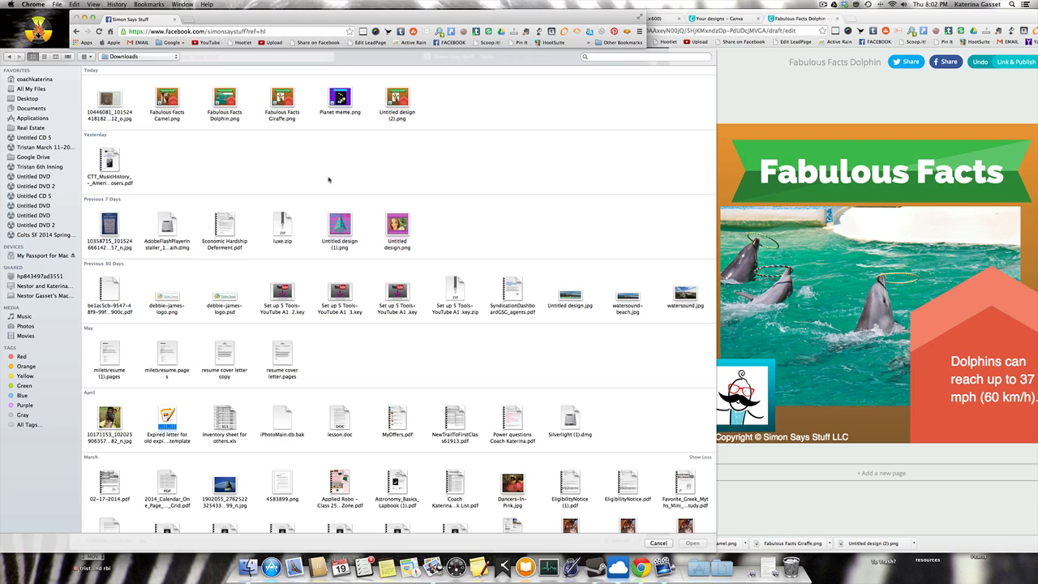
scroll(372, 366, down, 10)
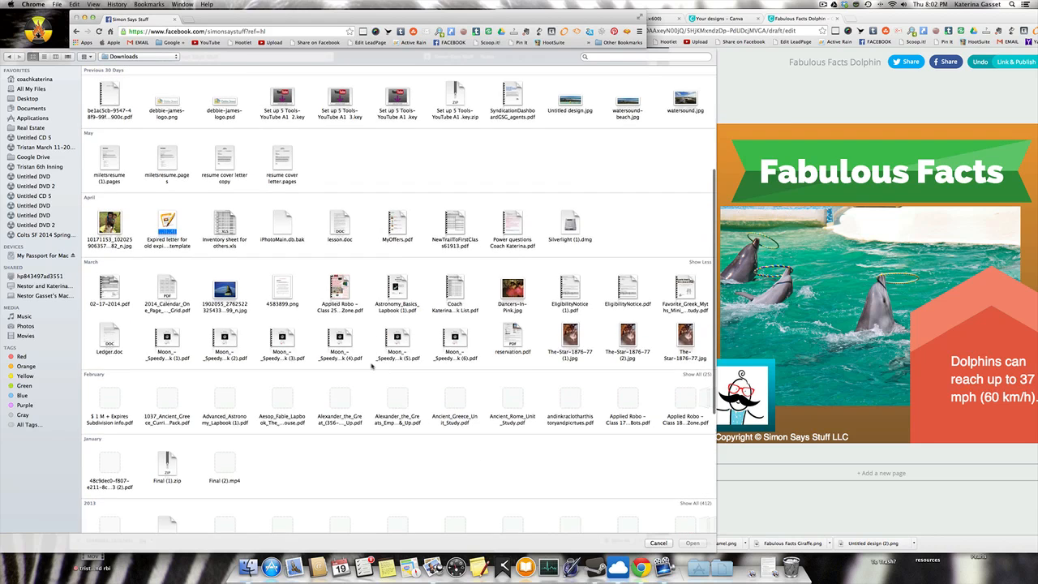
scroll(372, 367, up, 5)
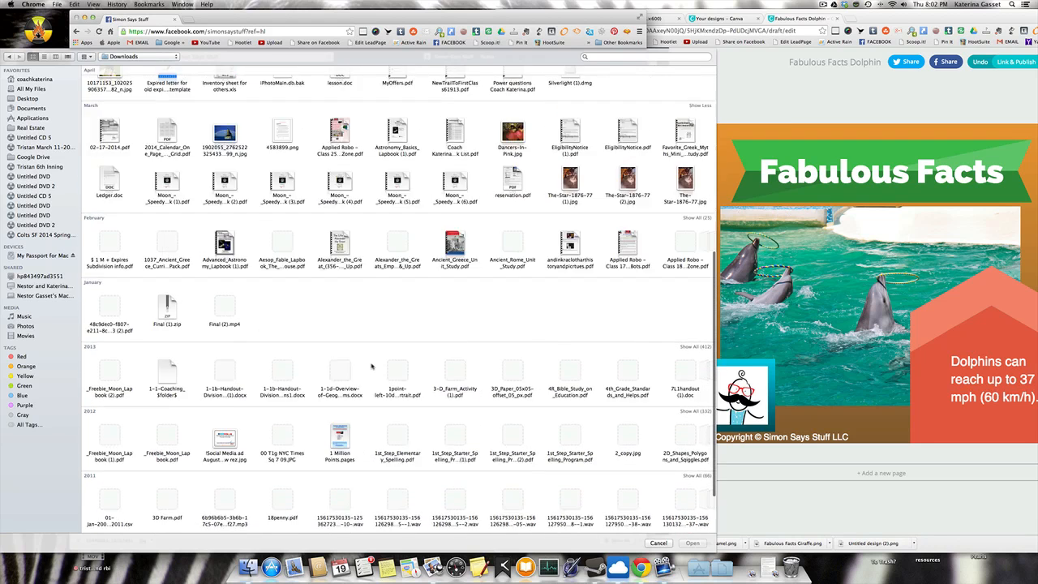
scroll(372, 366, up, 3)
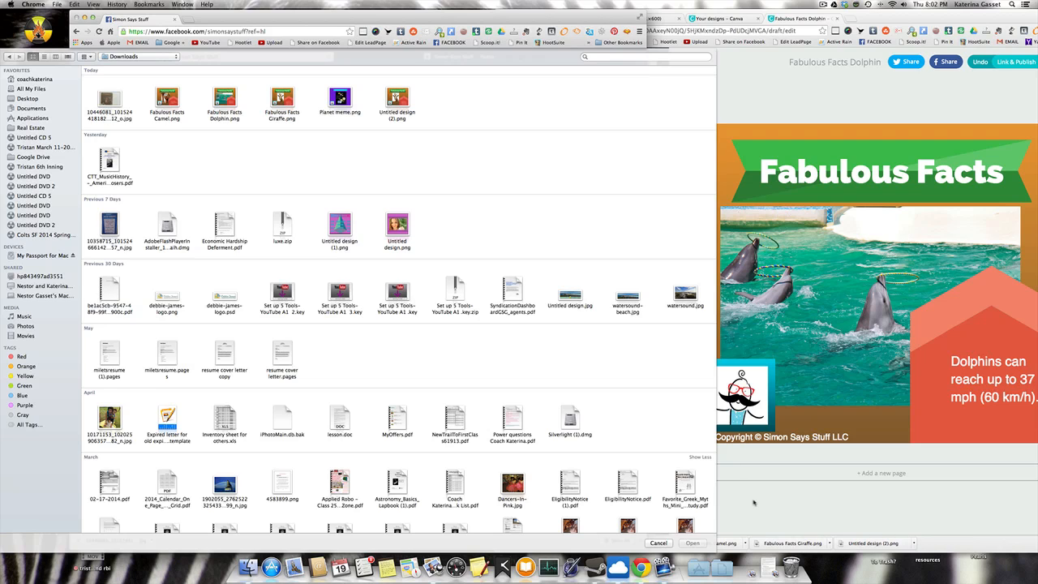
- Open the downloaded Fabulous Facts Dolphin.png in Preview, export it to the Desktop as a PNG, and close the image
click(753, 503)
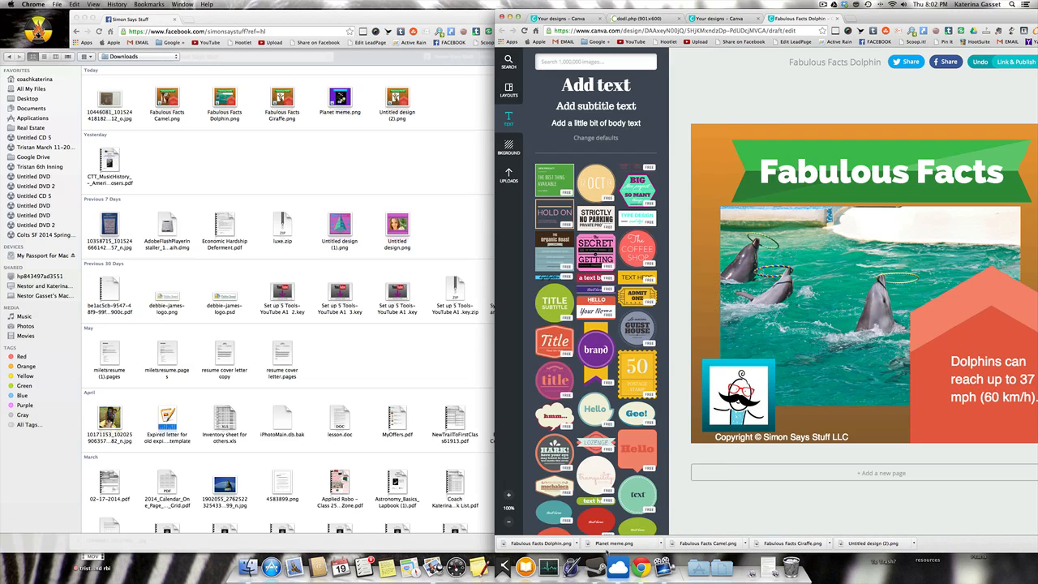
click(566, 549)
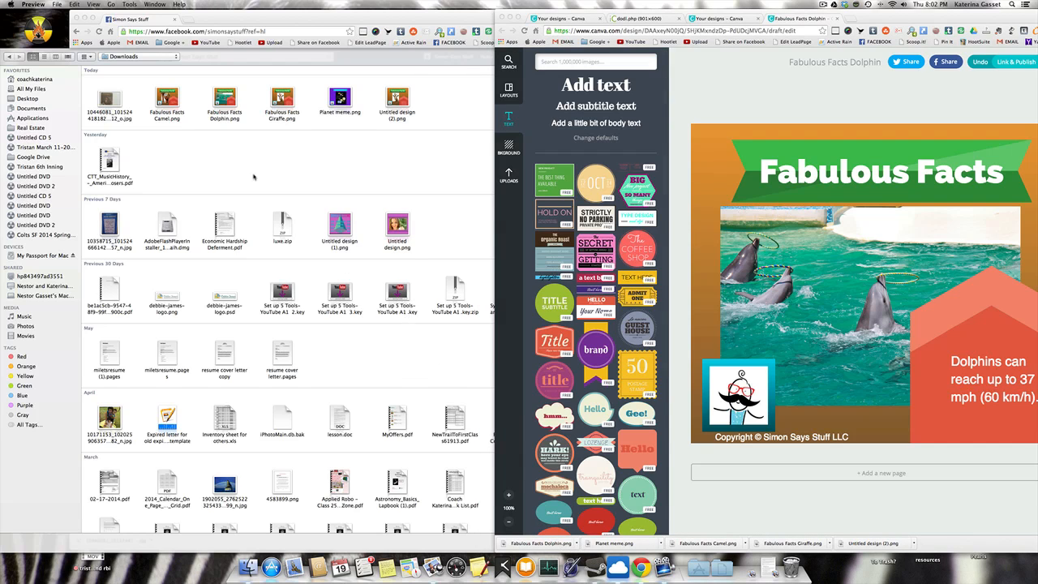
click(55, 4)
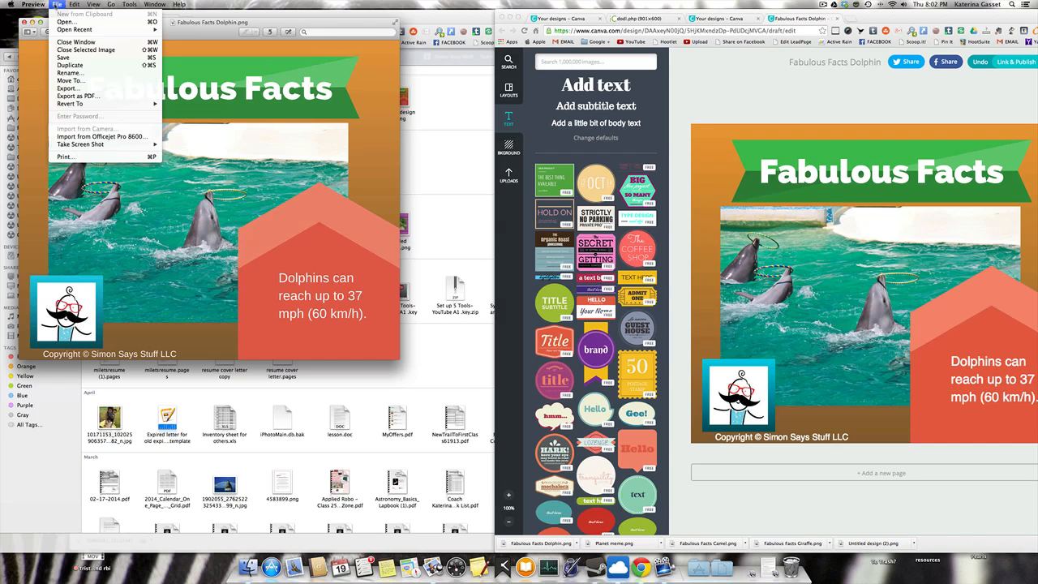
click(78, 96)
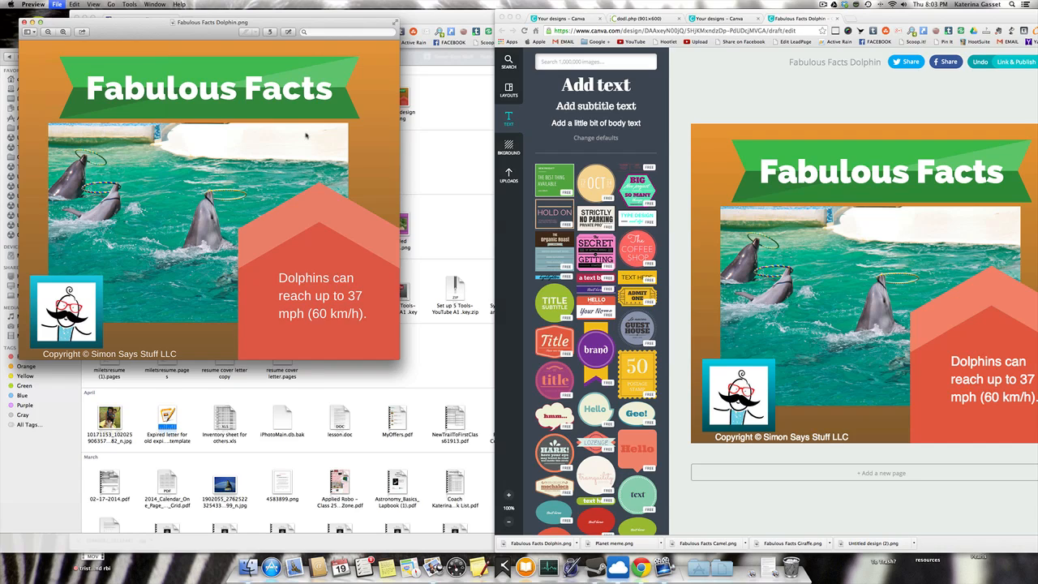
drag(157, 29, 173, 23)
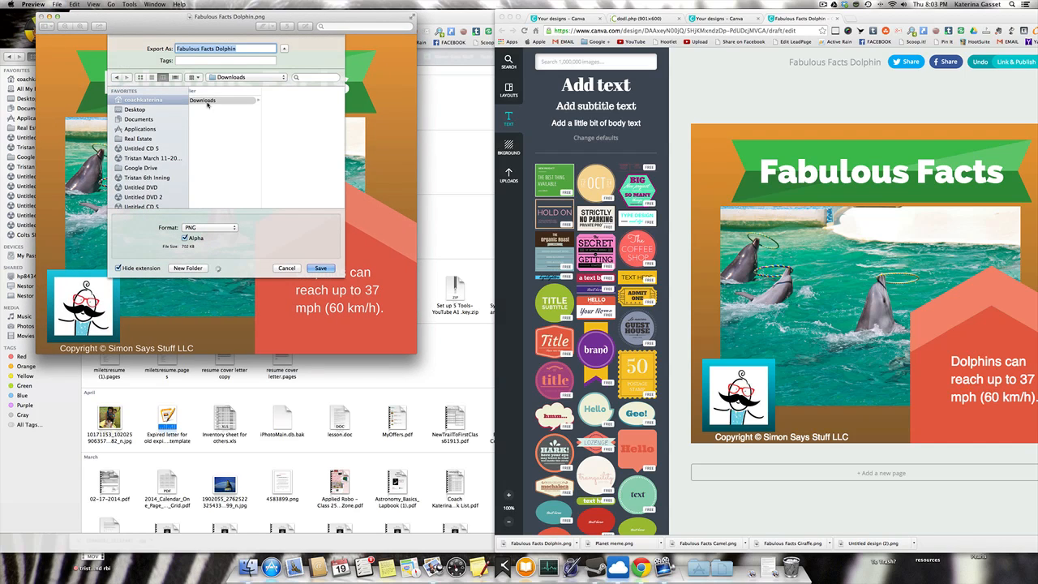
click(154, 110)
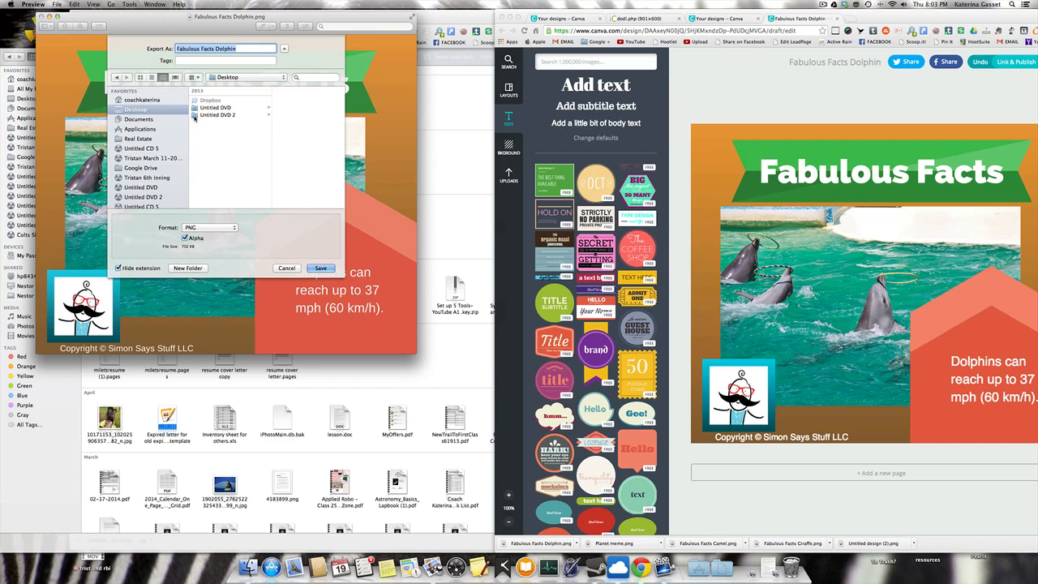
click(321, 267)
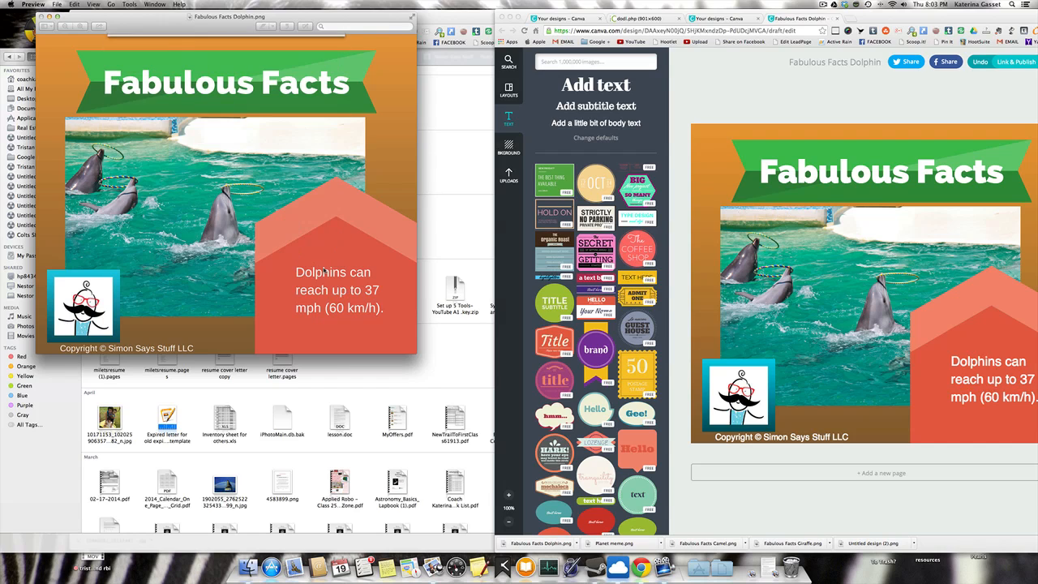
click(42, 16)
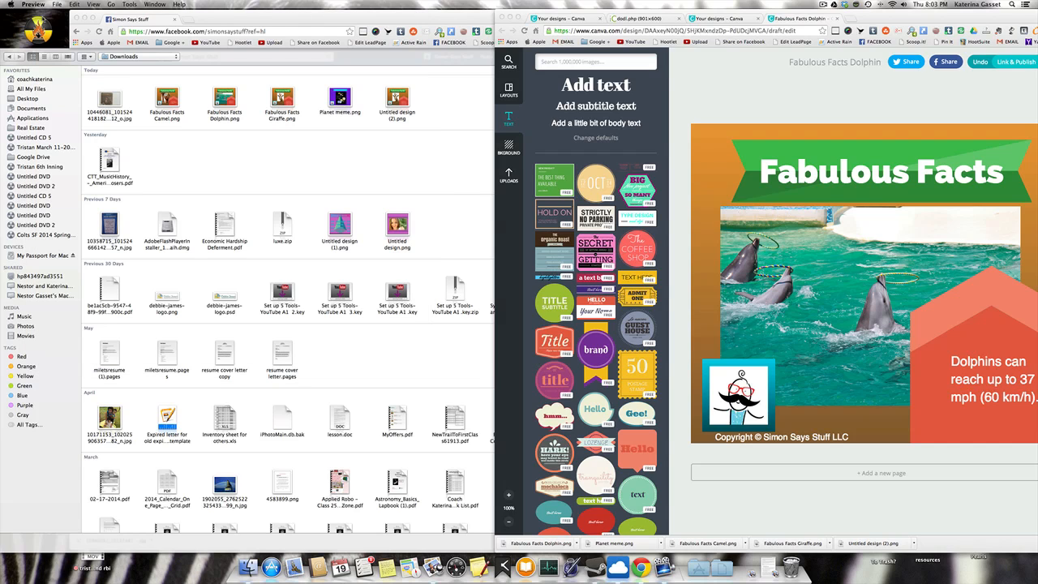
- Cancel the open file chooser and attach the Fabulous Facts Dolphin image from the Desktop to the Facebook post
click(423, 394)
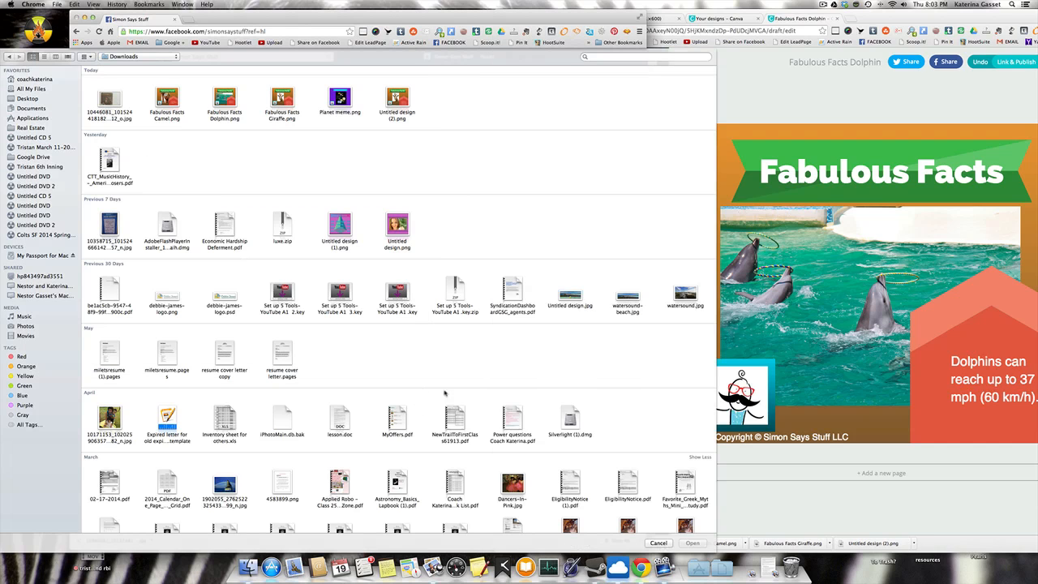
click(658, 543)
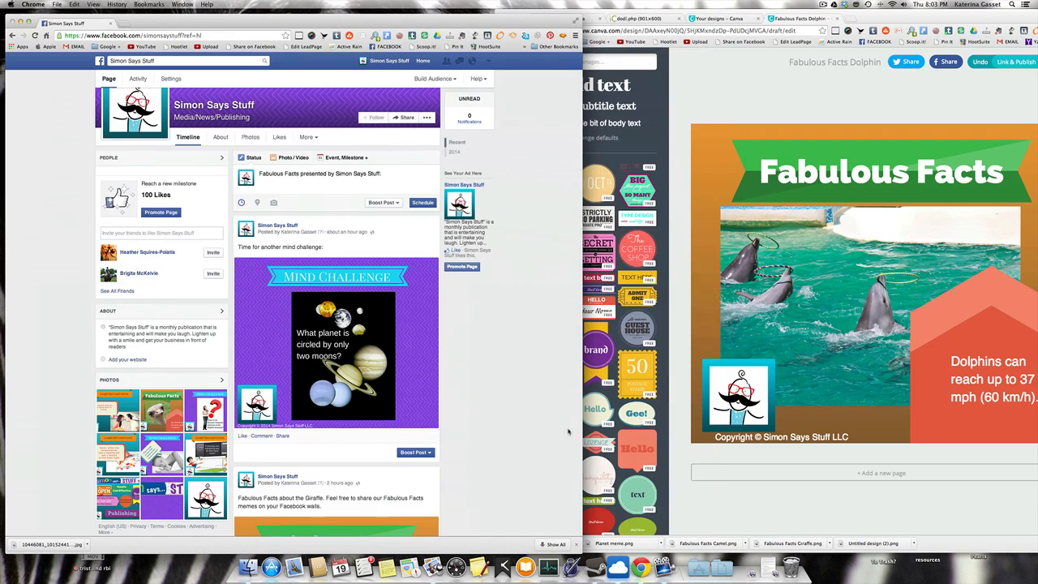
click(274, 203)
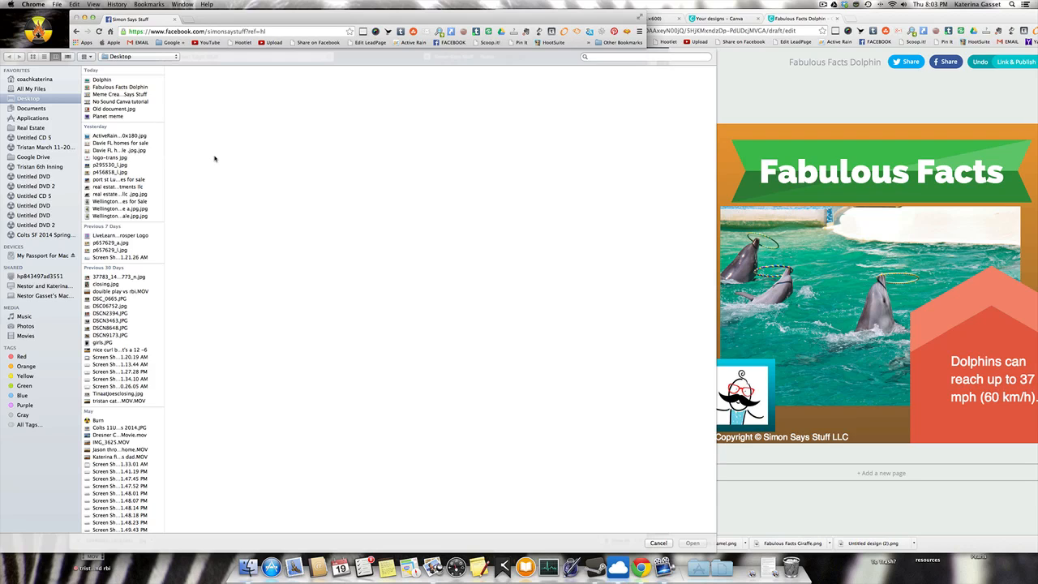
click(138, 87)
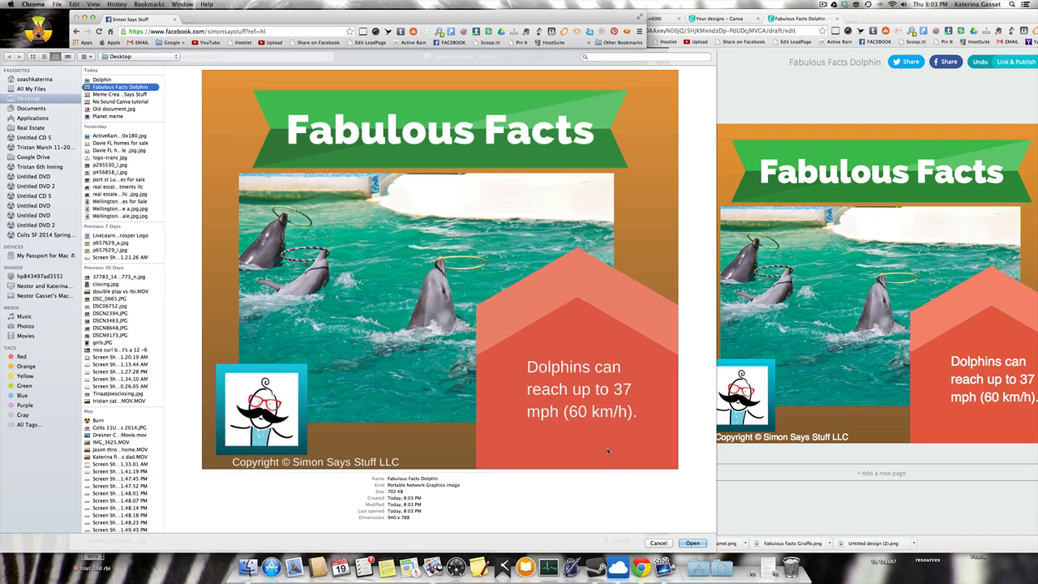
click(693, 543)
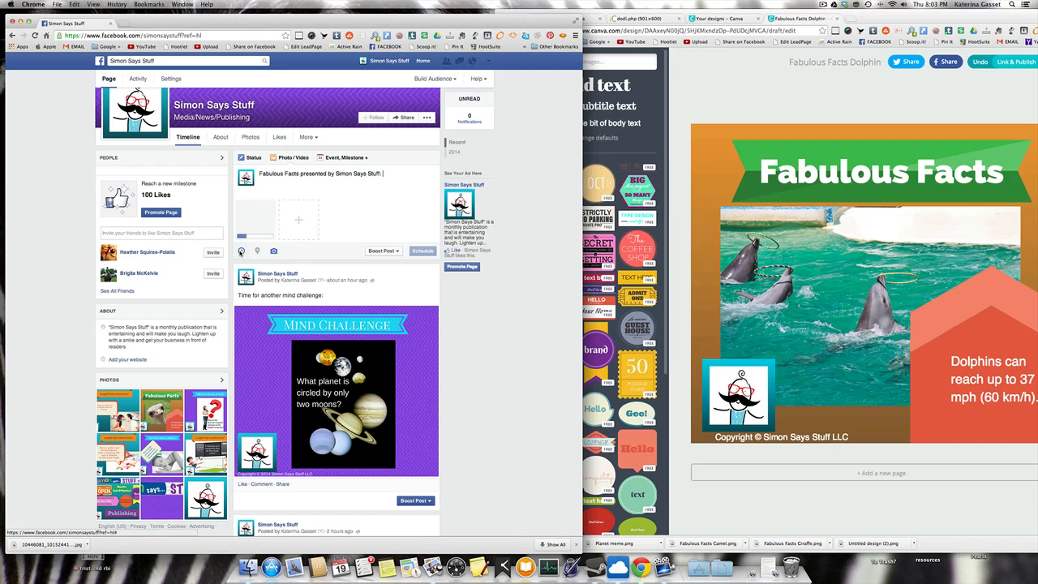
- Enable scheduling for the post and set its publish date to 6/20/2014
click(241, 251)
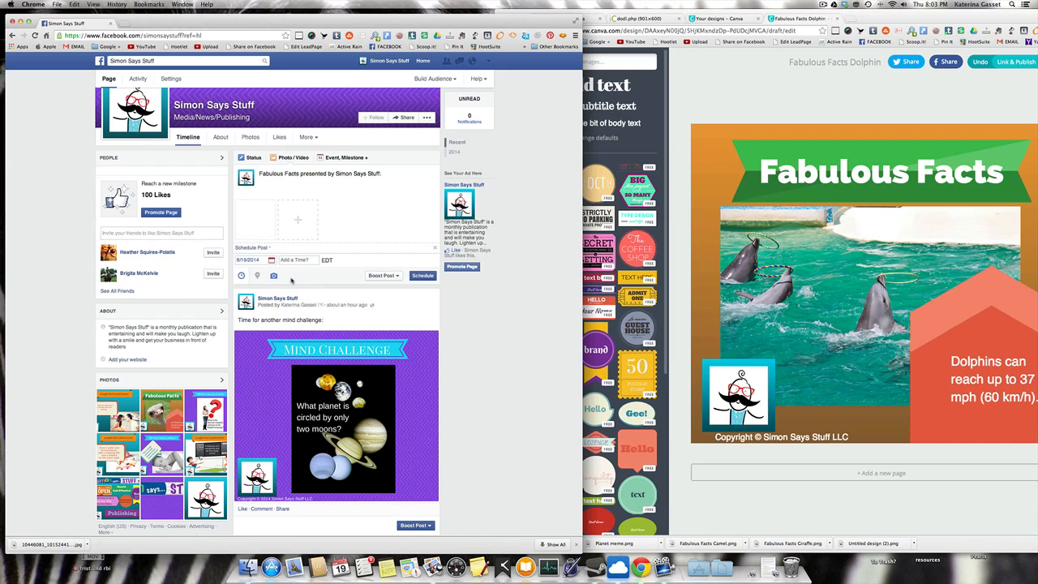
scroll(300, 312, down, 2)
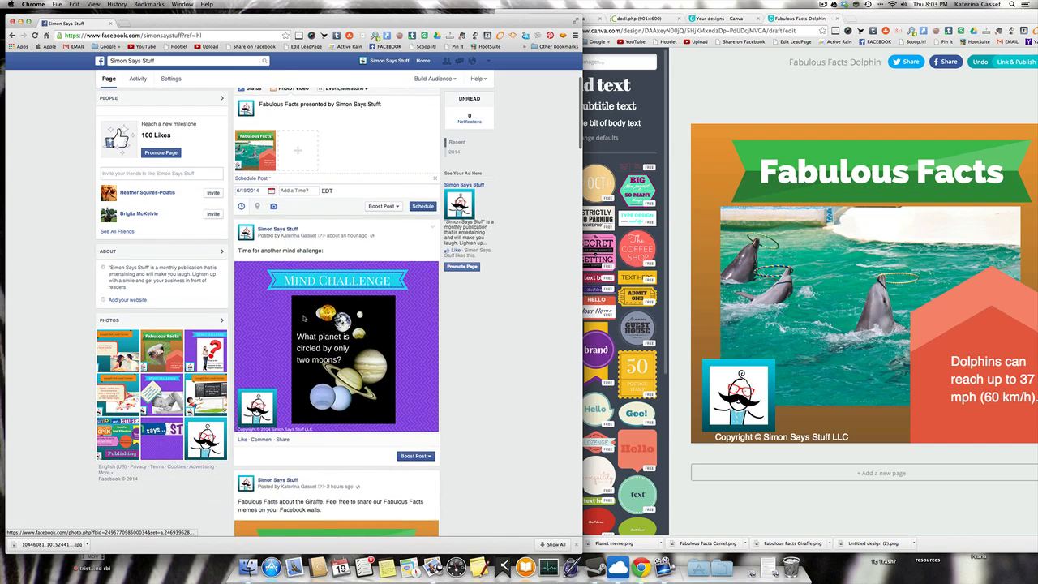
scroll(284, 291, up, 2)
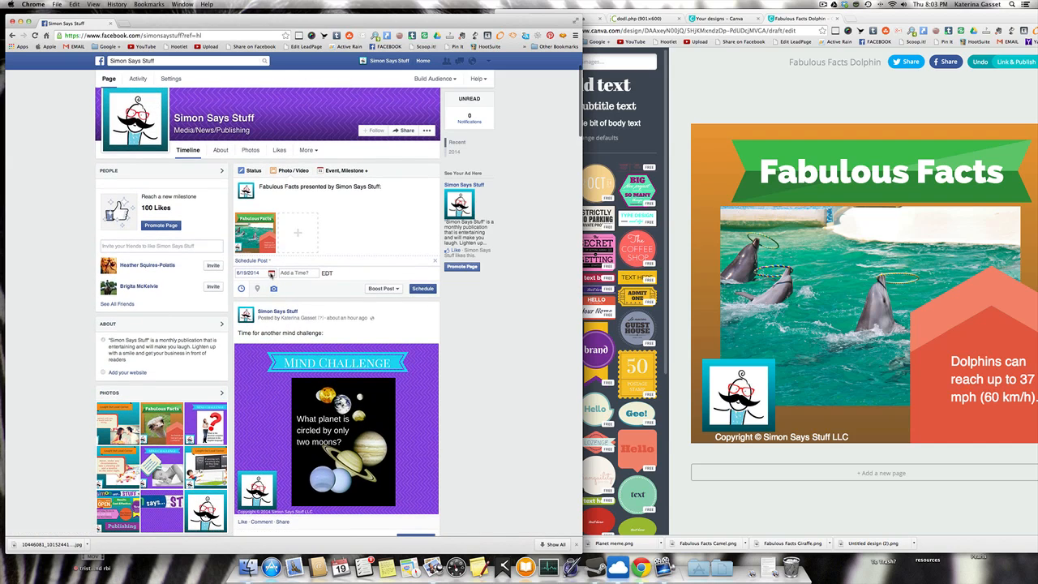
click(271, 274)
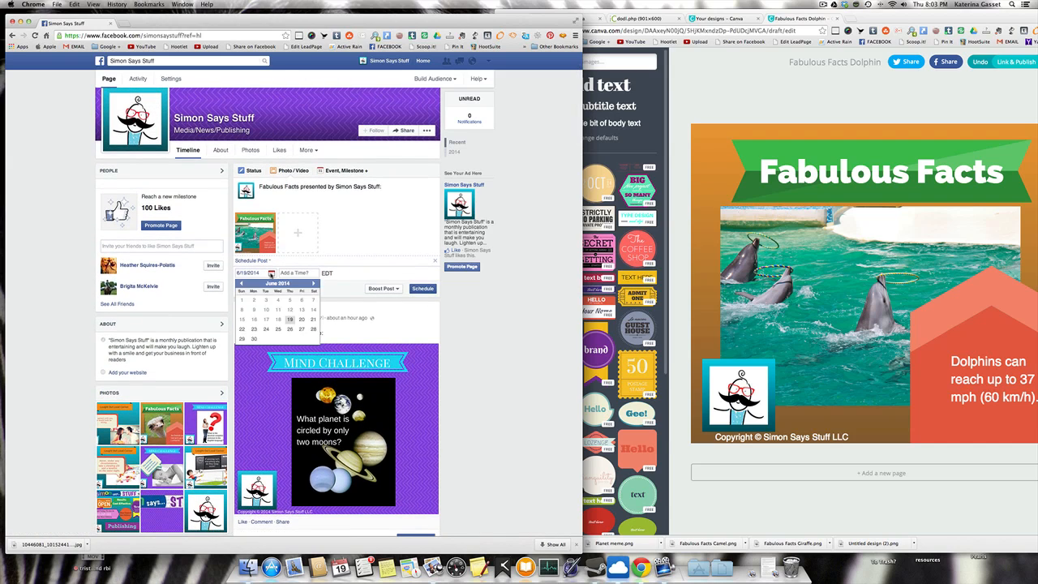
click(301, 319)
- Set the scheduled post's publish time to 12:30 pm
click(300, 276)
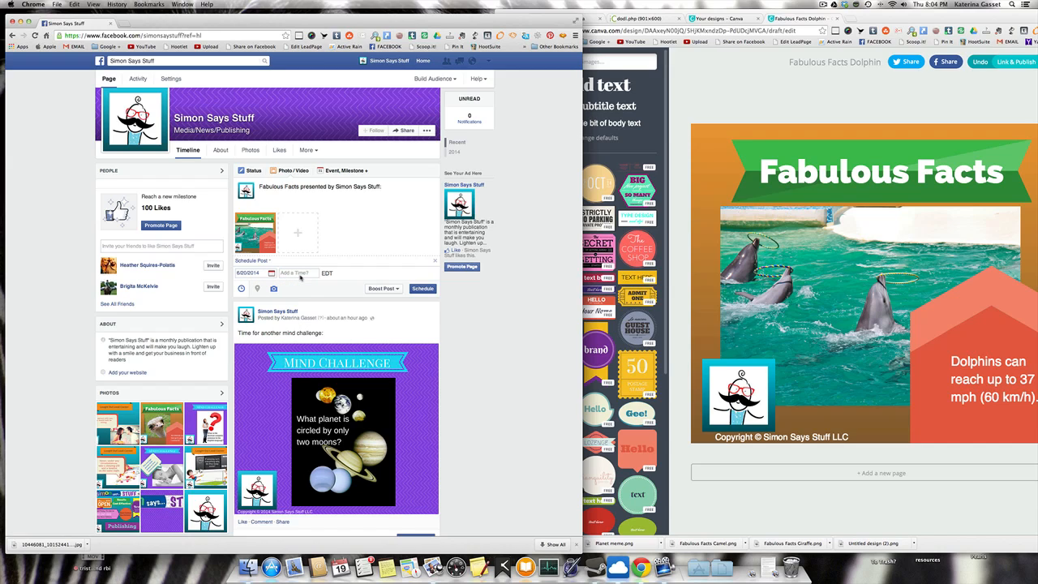
text(12)
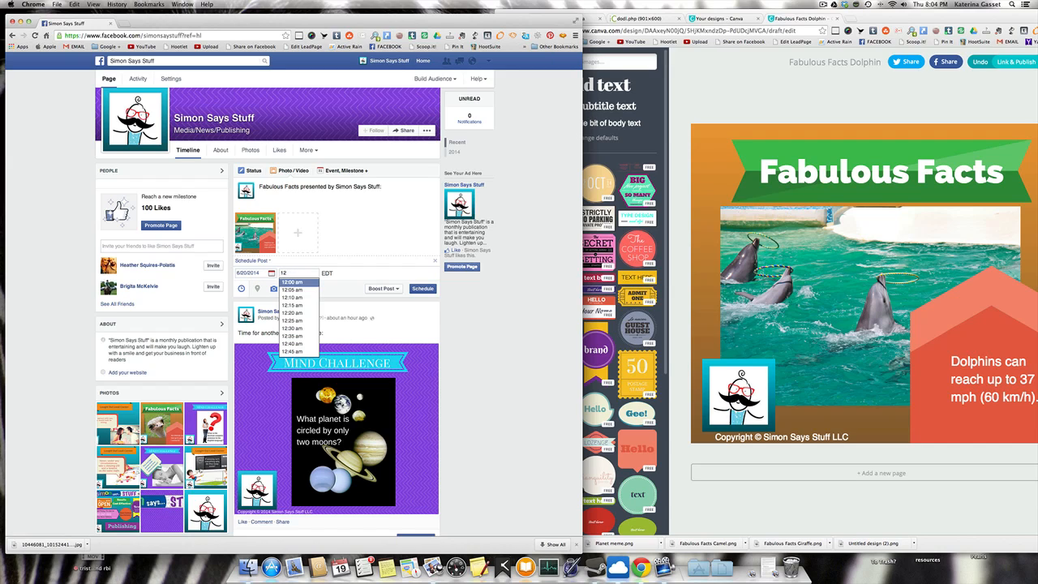
click(302, 329)
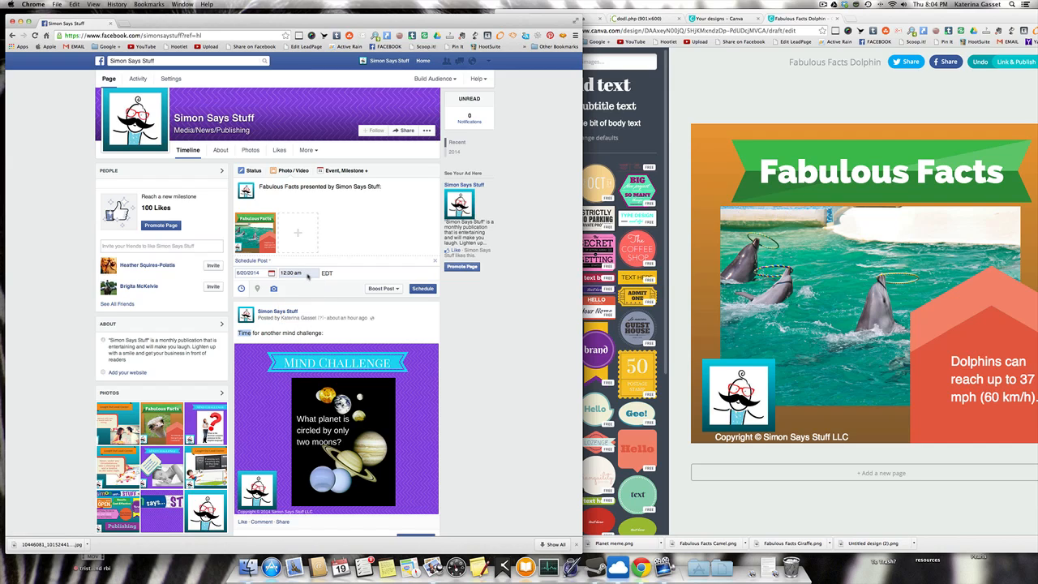
click(307, 276)
text(12:30)
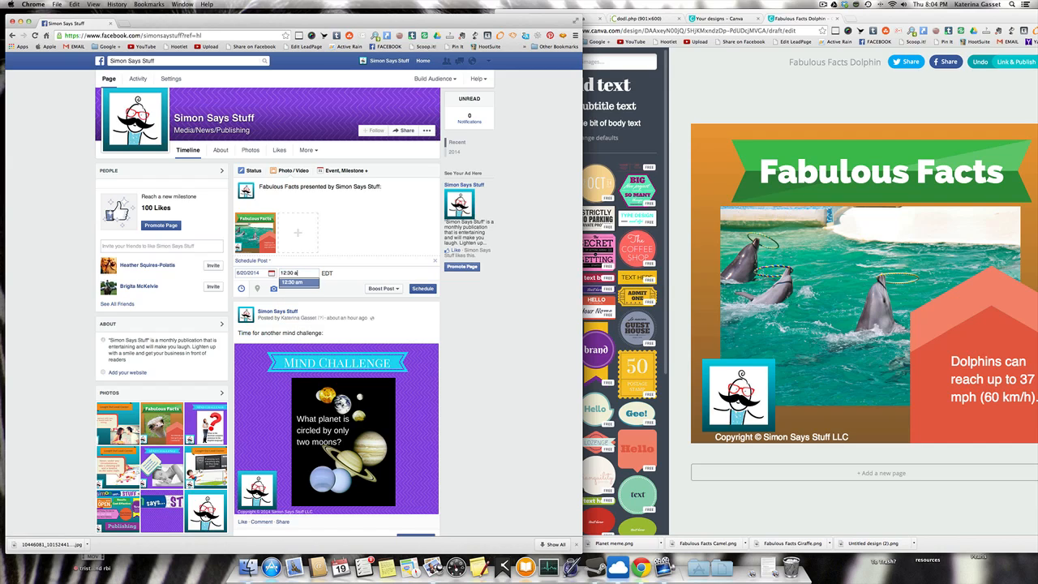
text( pm)
click(330, 294)
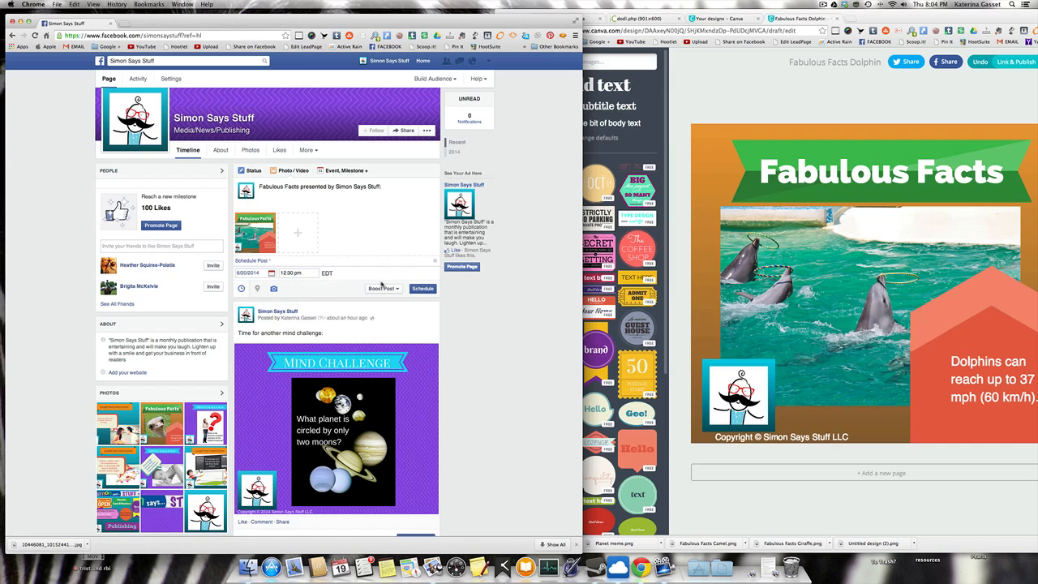
- Schedule the post, close the confirmation message, and bring the Canva window back into full view
click(425, 289)
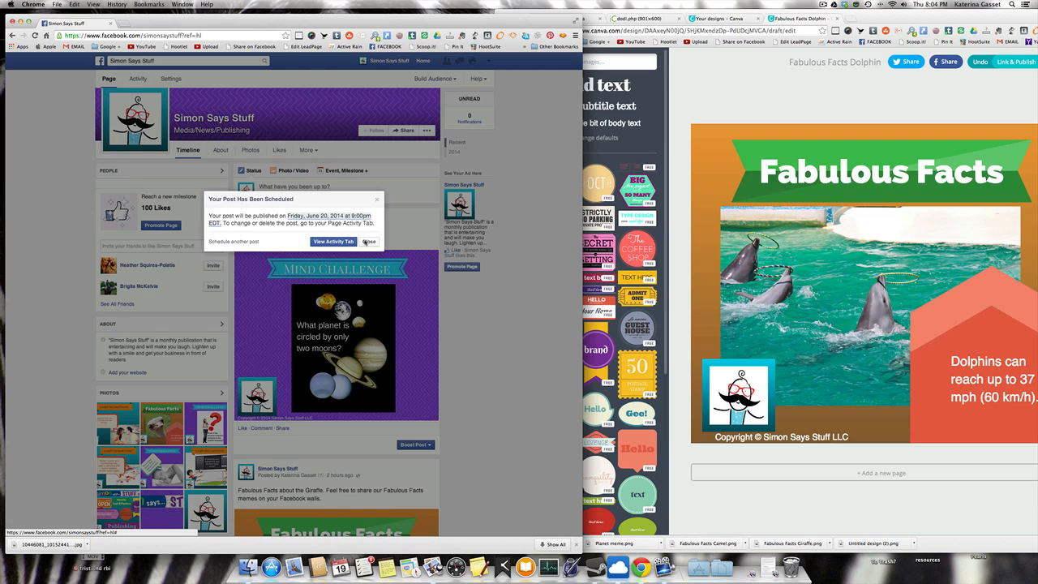
click(367, 243)
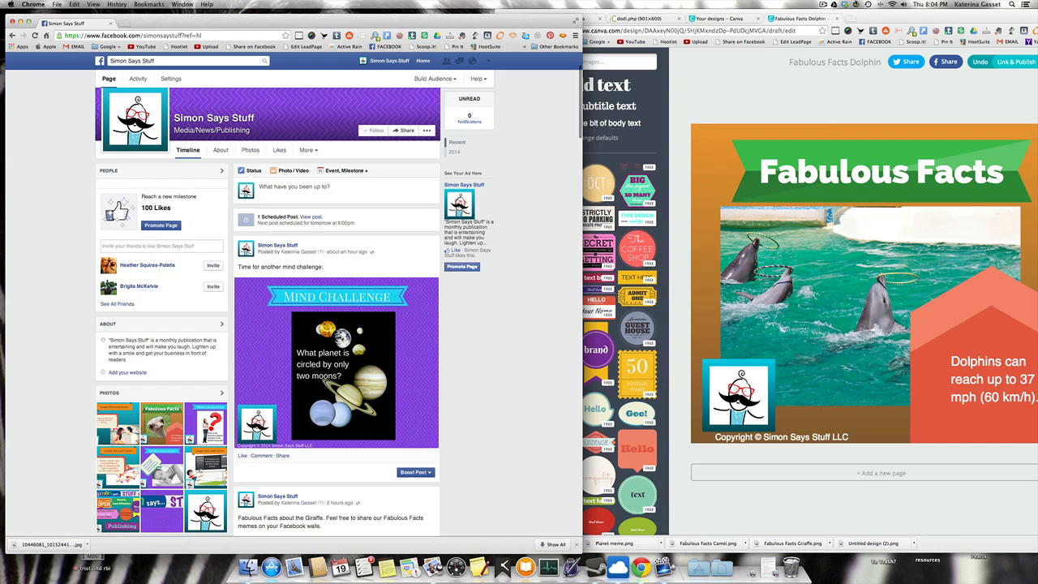
drag(916, 13, 694, 5)
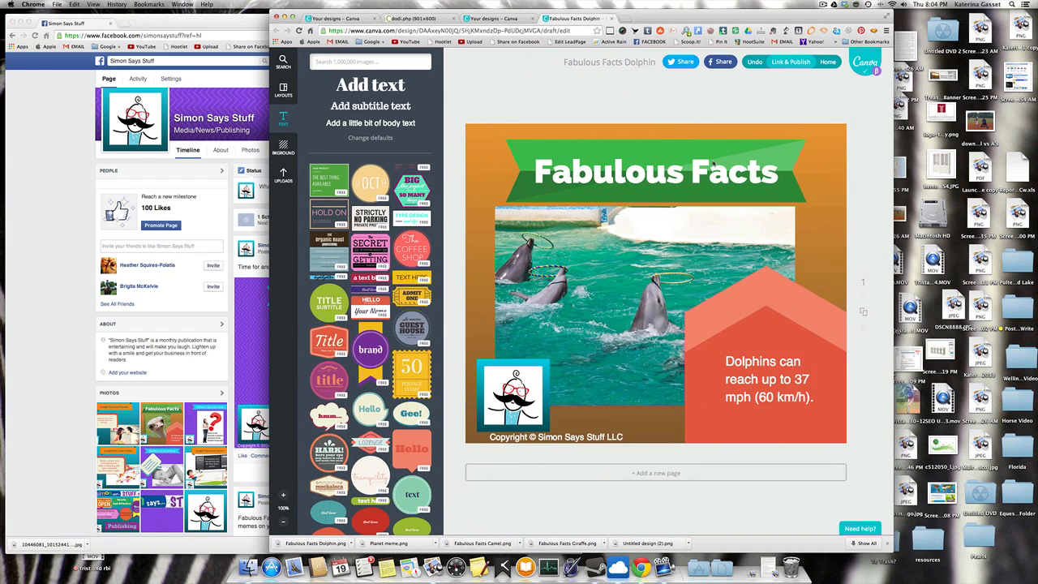
click(687, 241)
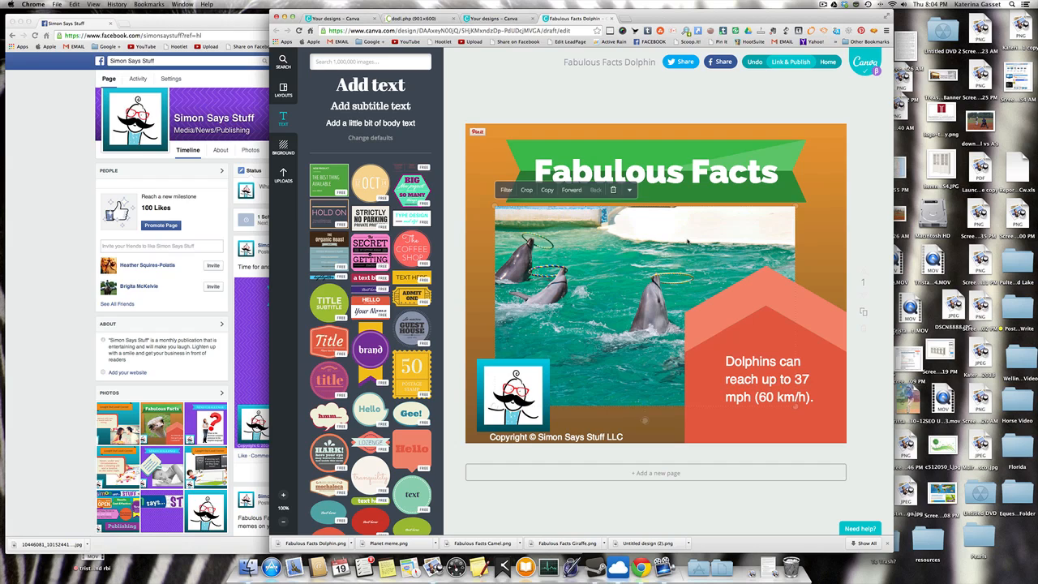
click(830, 373)
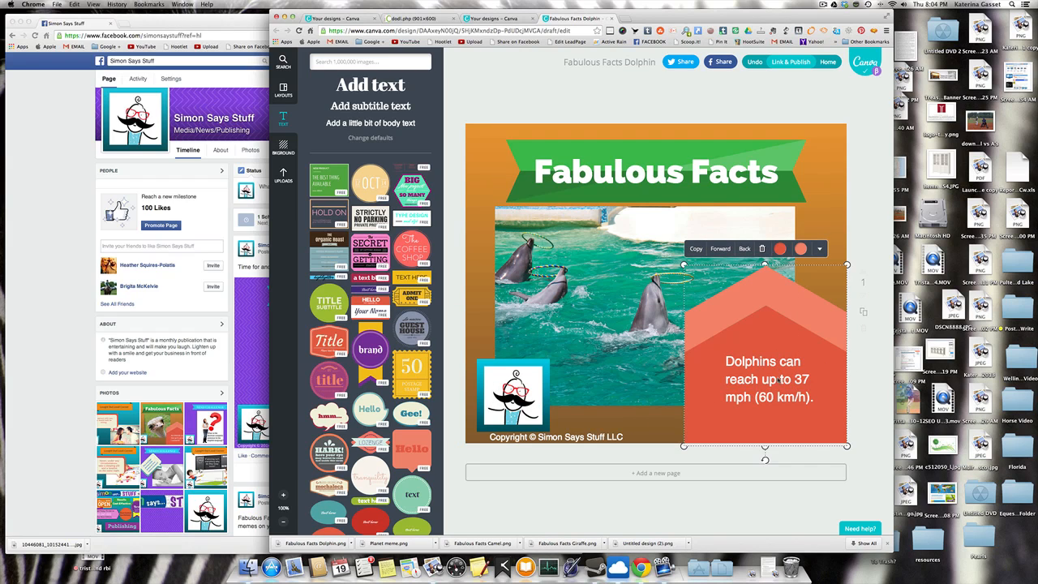
click(779, 378)
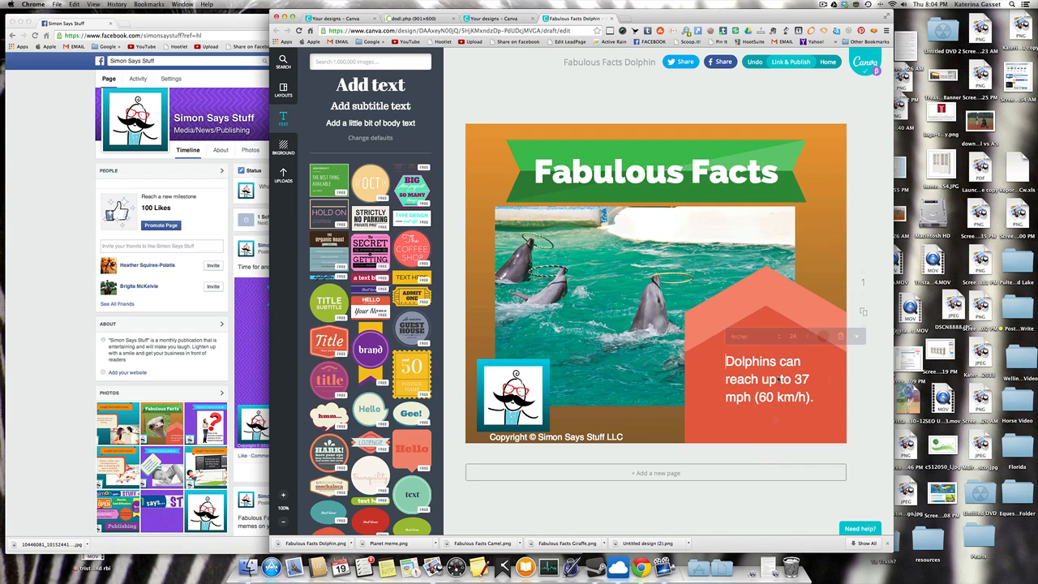
click(821, 236)
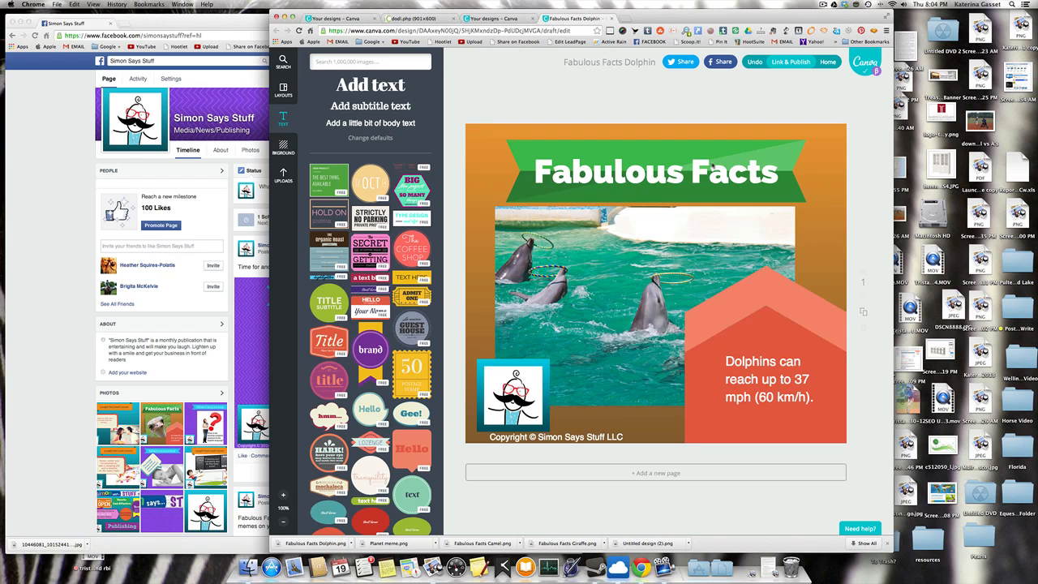
- Reposition the Canva window and open the Planet meme design from the list of saved designs
drag(699, 17, 875, 18)
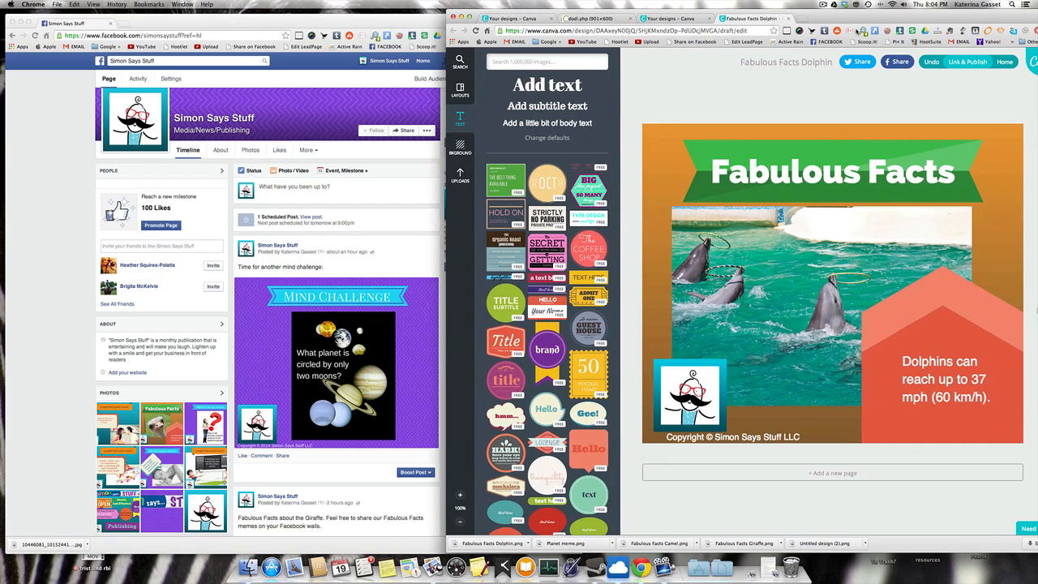
drag(834, 20, 743, 18)
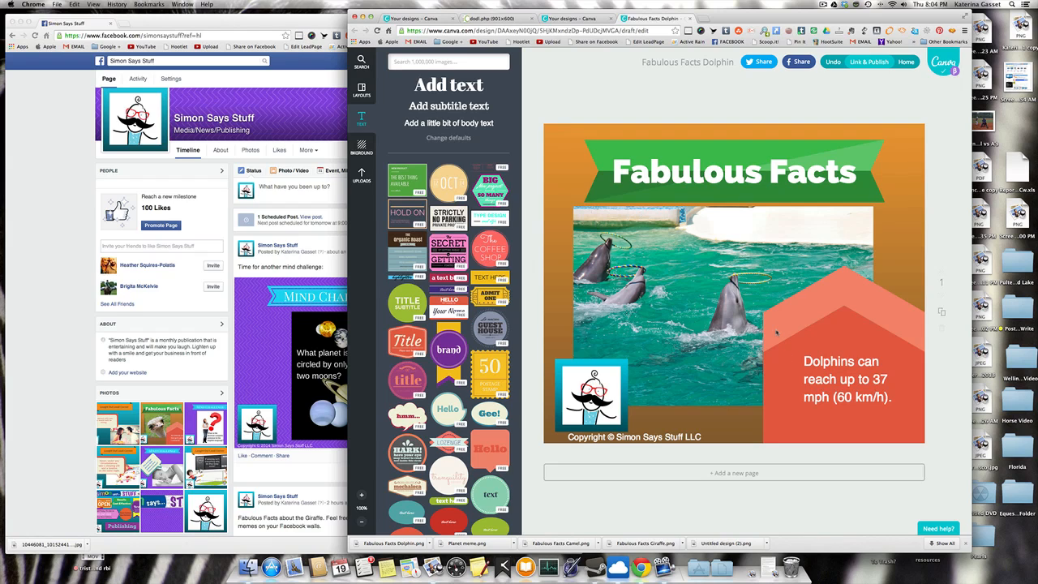
click(589, 20)
scroll(645, 347, down, 5)
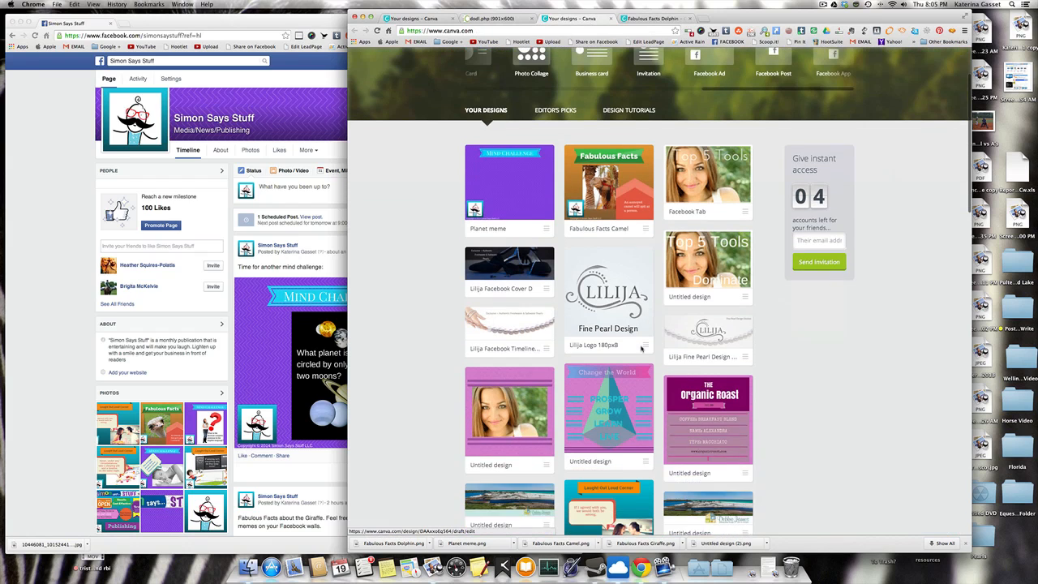
click(640, 347)
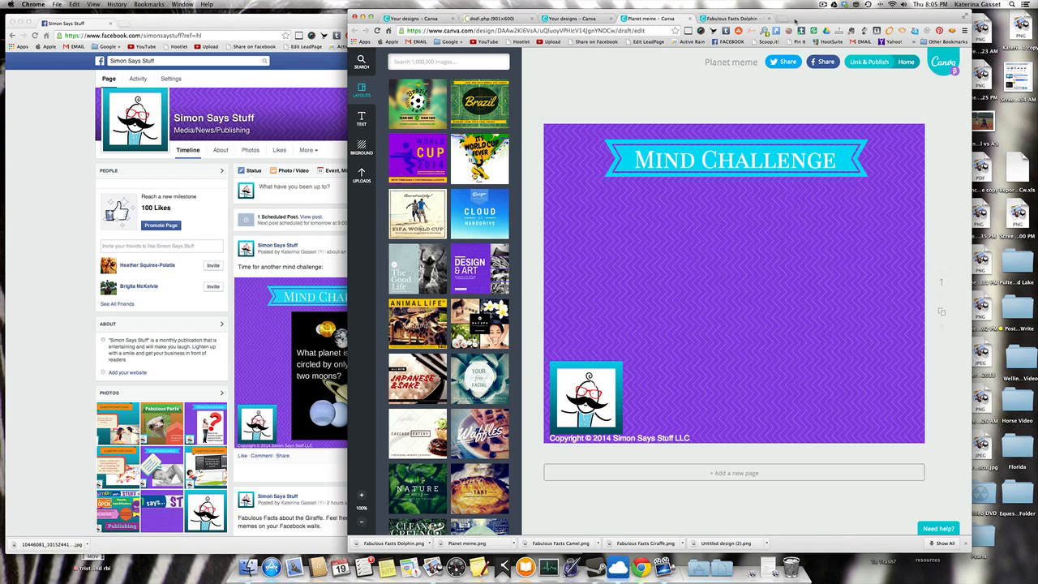
drag(807, 18, 823, 18)
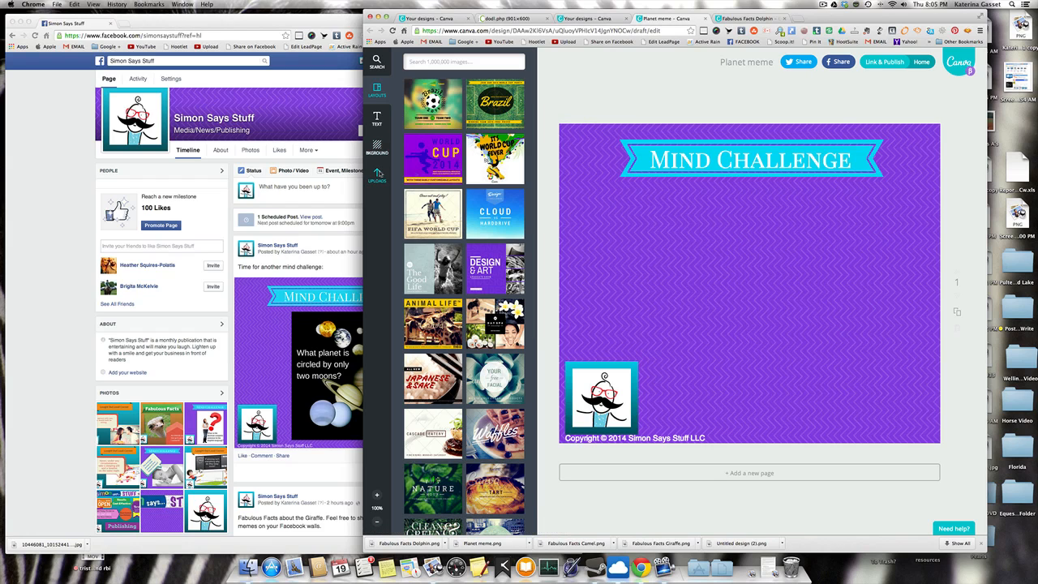
- Add the uploaded paper-and-feather photo to the Mind Challenge design, shrink it slightly and place it below the title banner
click(376, 175)
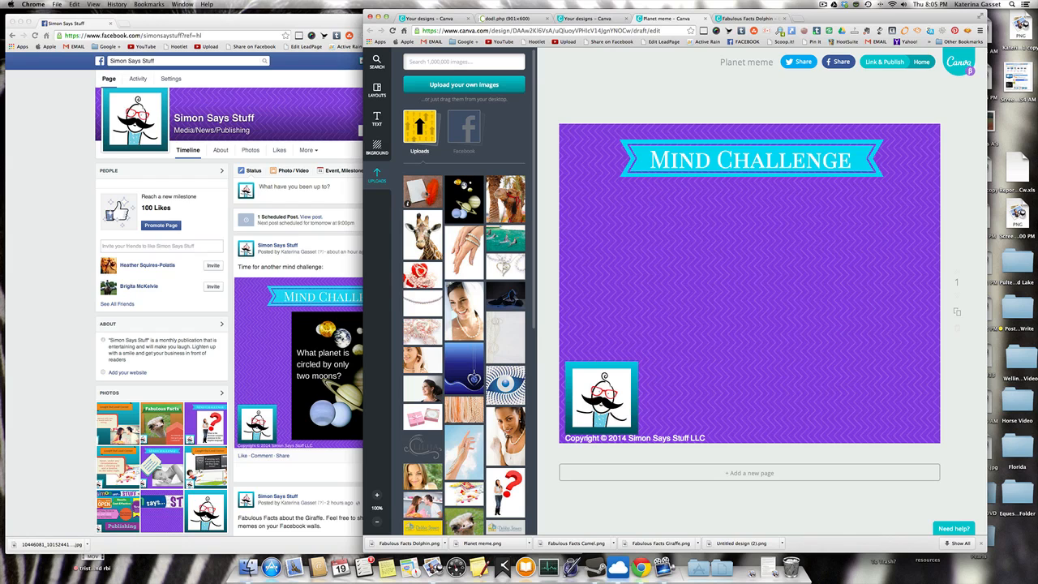
click(413, 198)
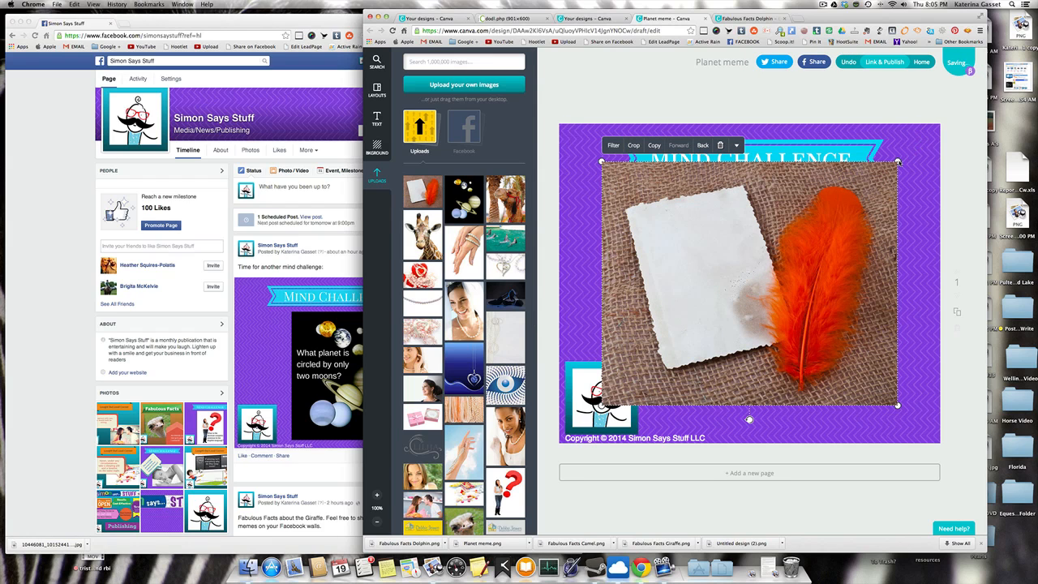
drag(897, 163, 882, 214)
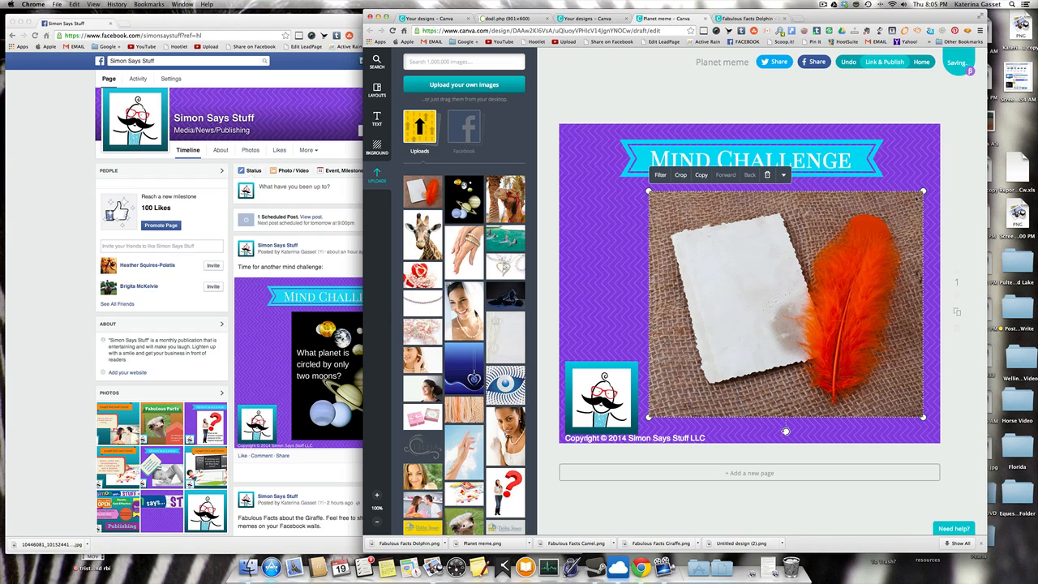
- Apply the Selfie filter to the paper-and-feather photo after trying Grayscale, and expand the advanced filter options
click(660, 174)
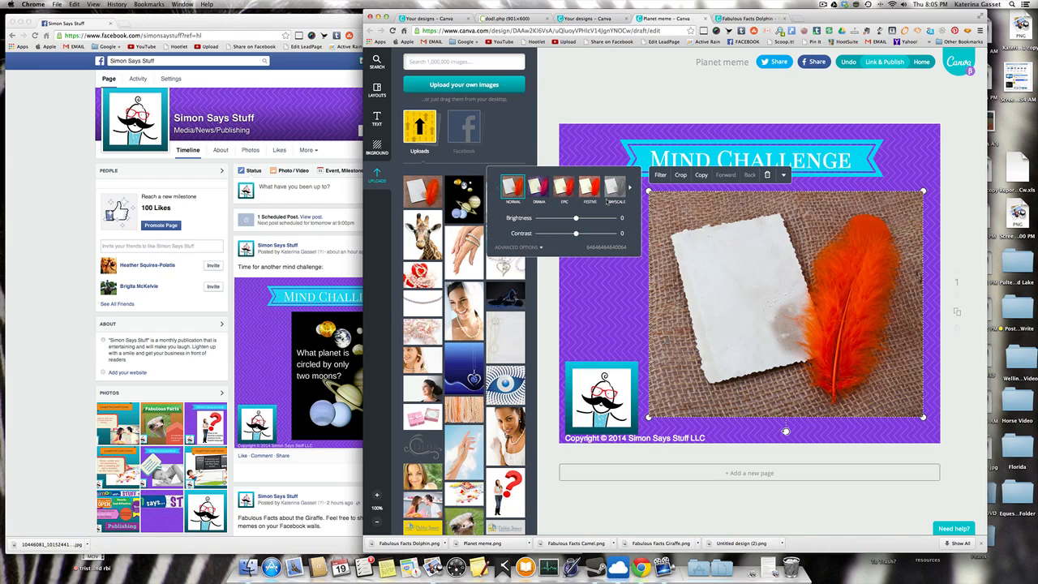
click(615, 188)
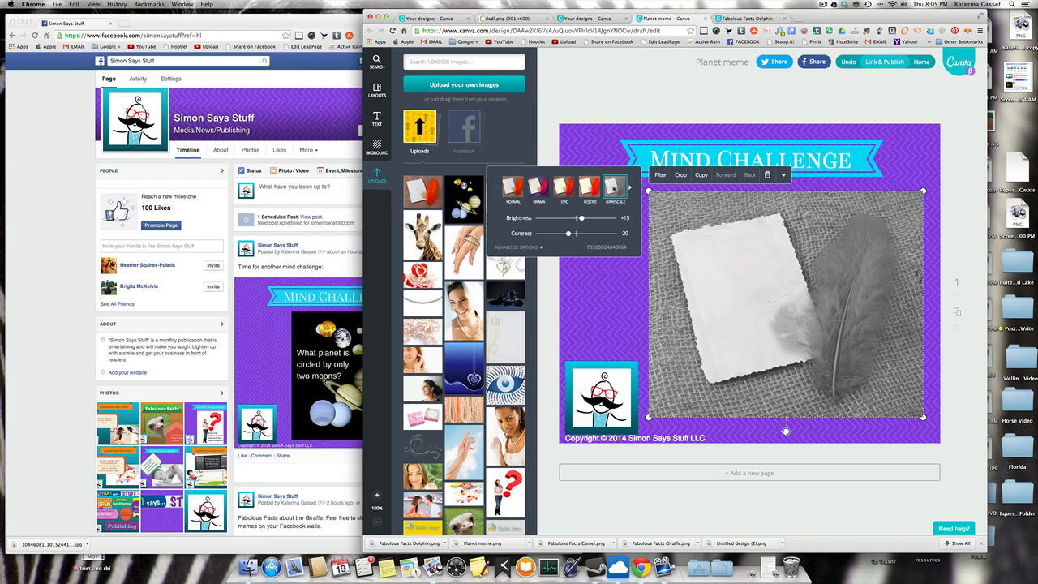
click(628, 188)
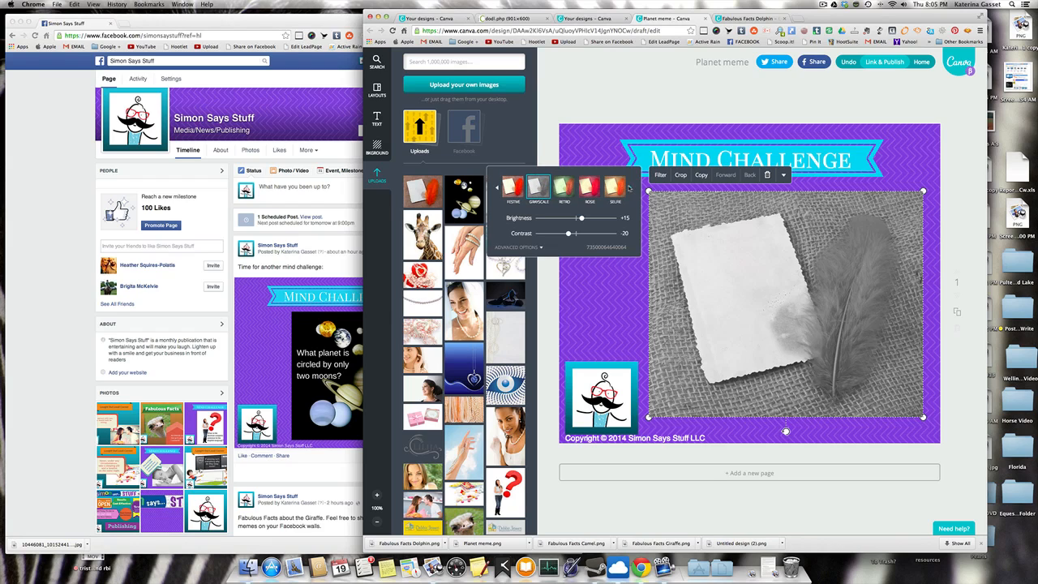
click(616, 188)
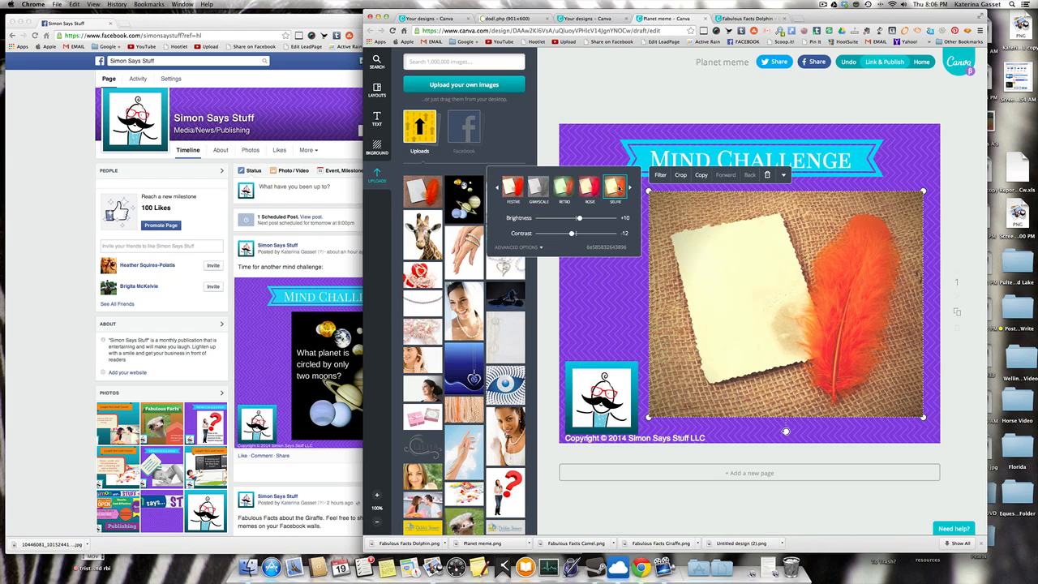
click(630, 188)
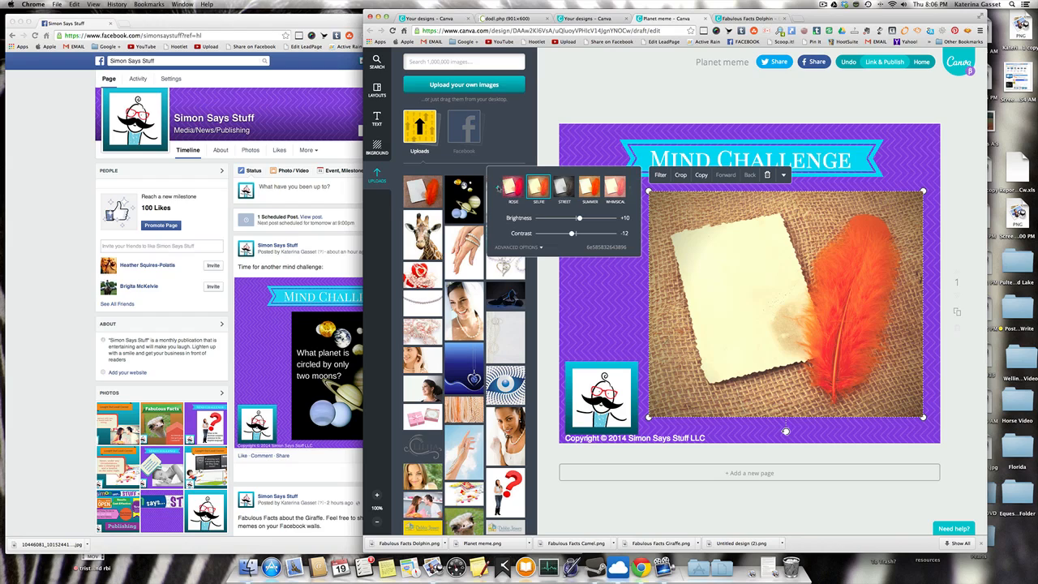
click(497, 188)
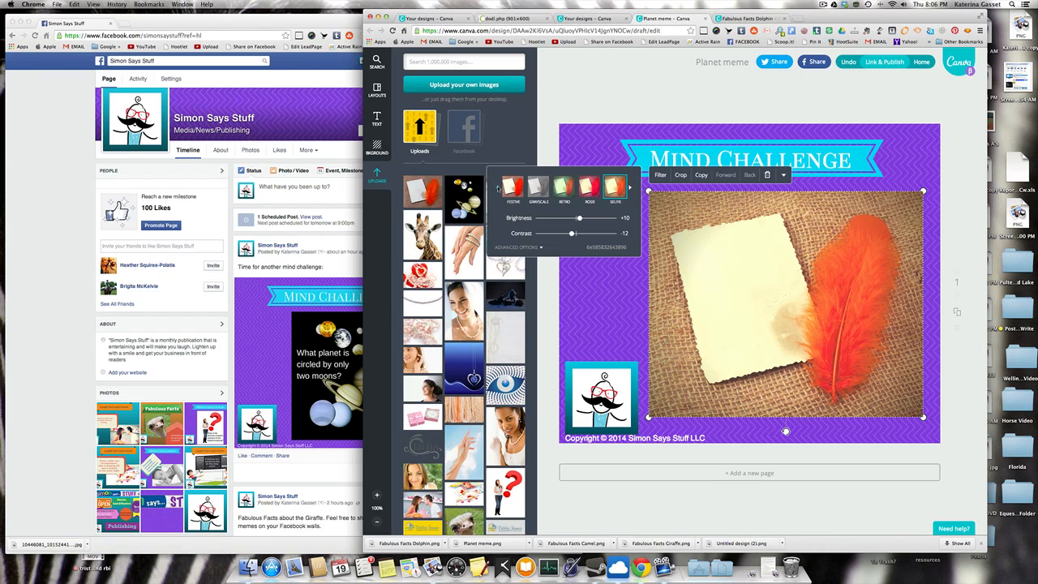
click(498, 188)
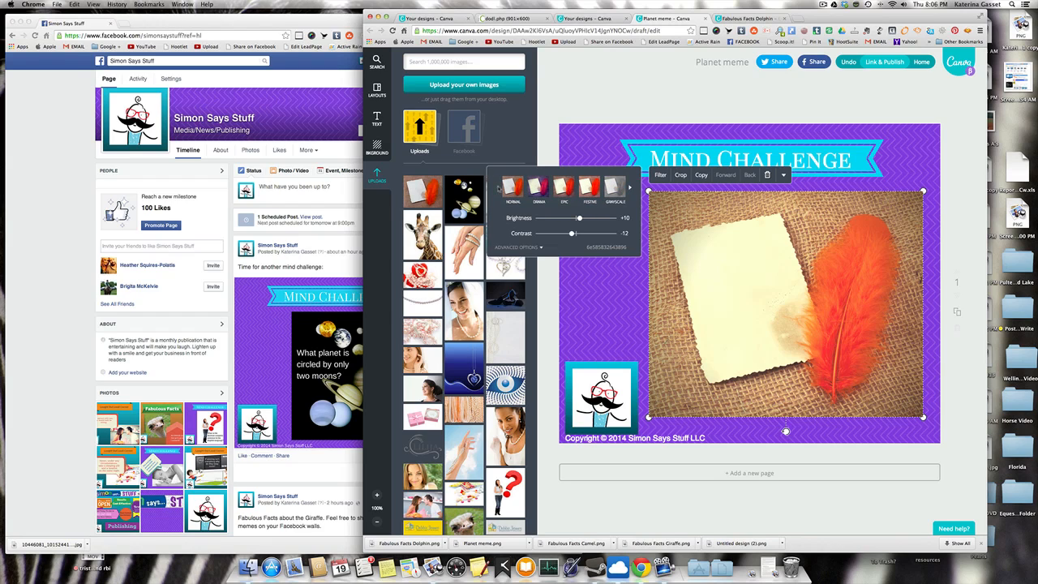
click(540, 248)
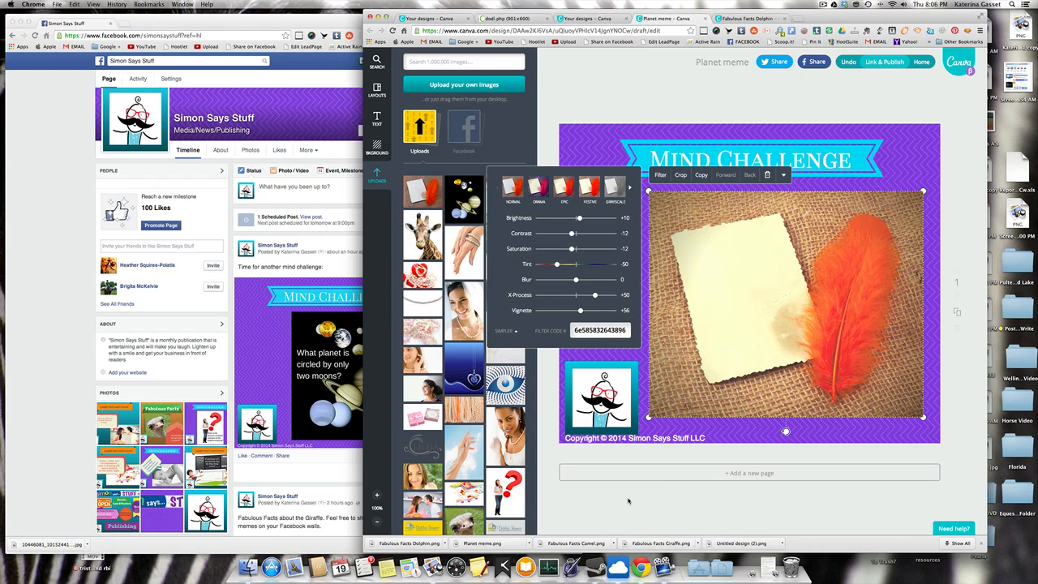
click(660, 509)
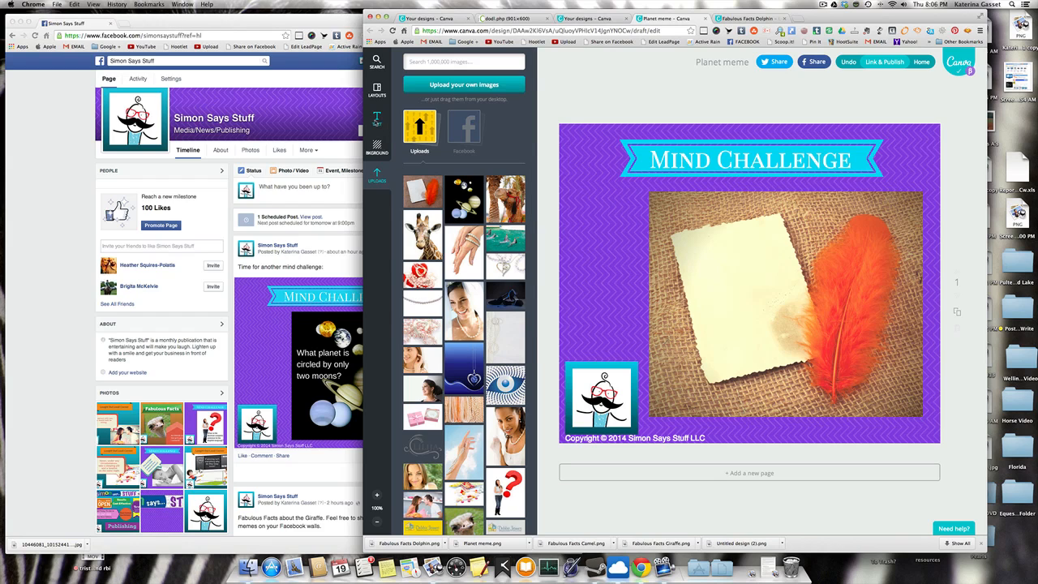
- Add a body text box over the blank paper in the photo and set its text color to black
click(376, 120)
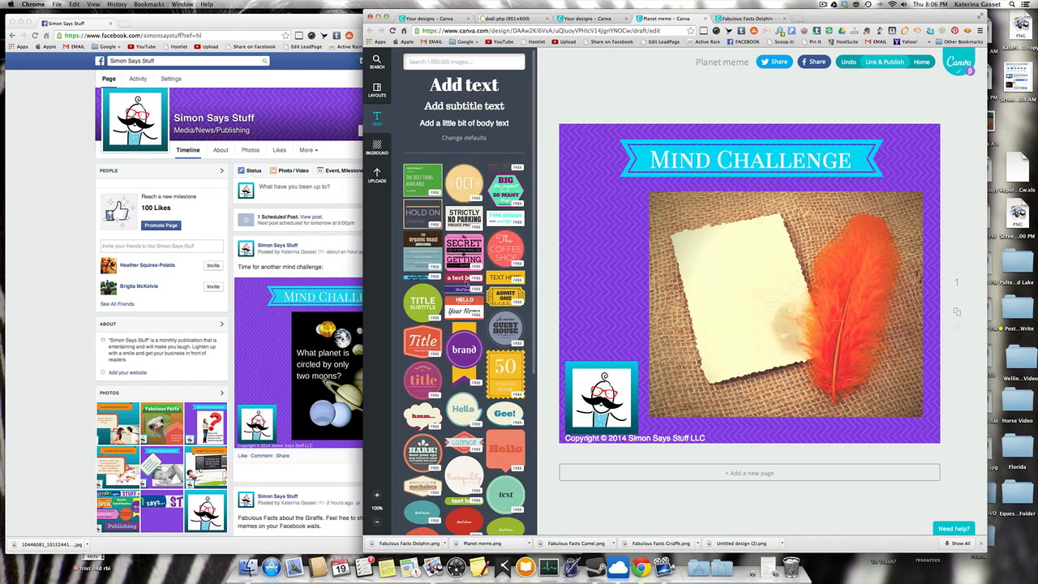
click(464, 122)
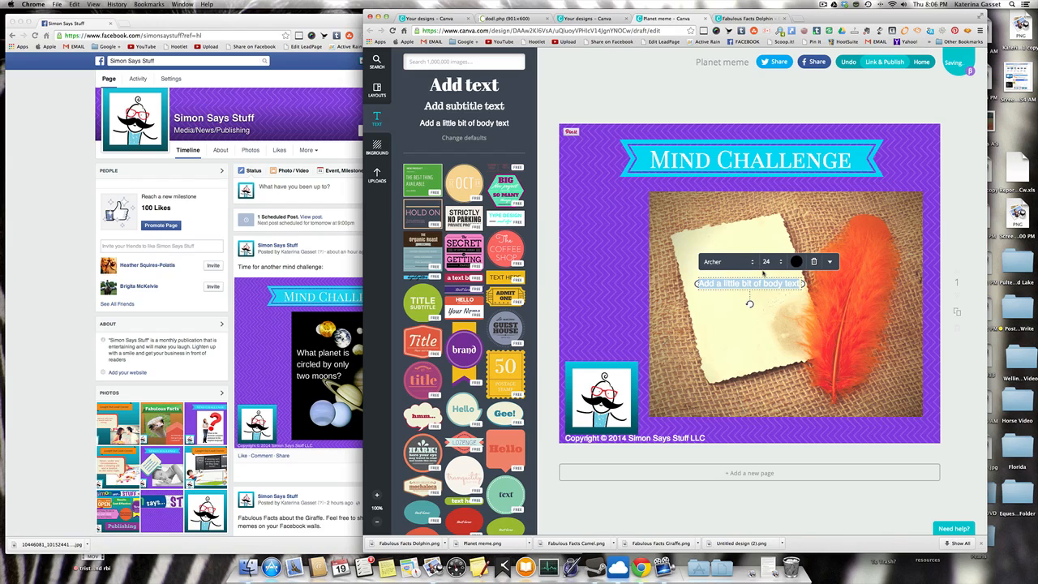
click(796, 261)
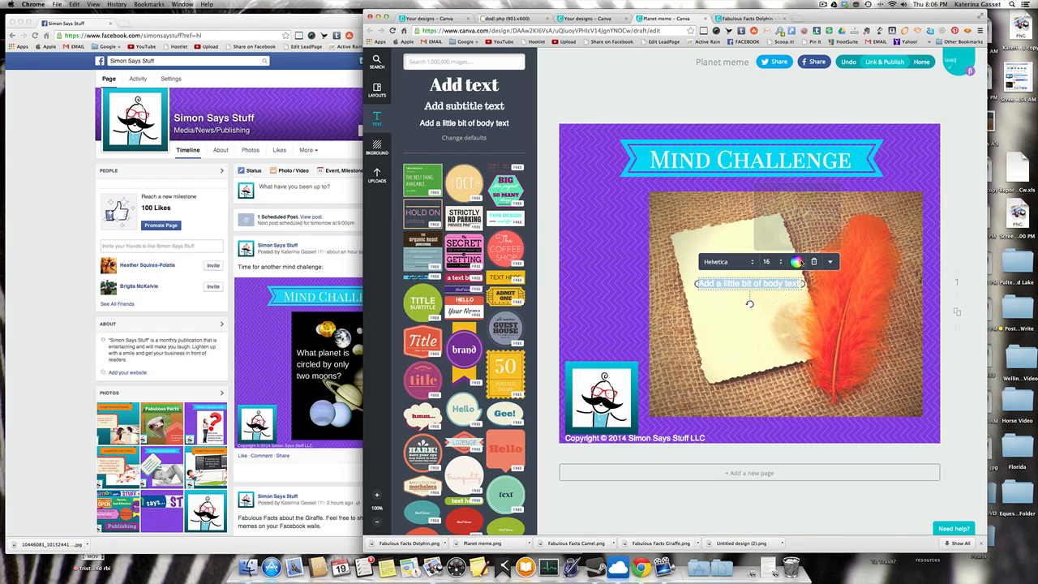
click(766, 236)
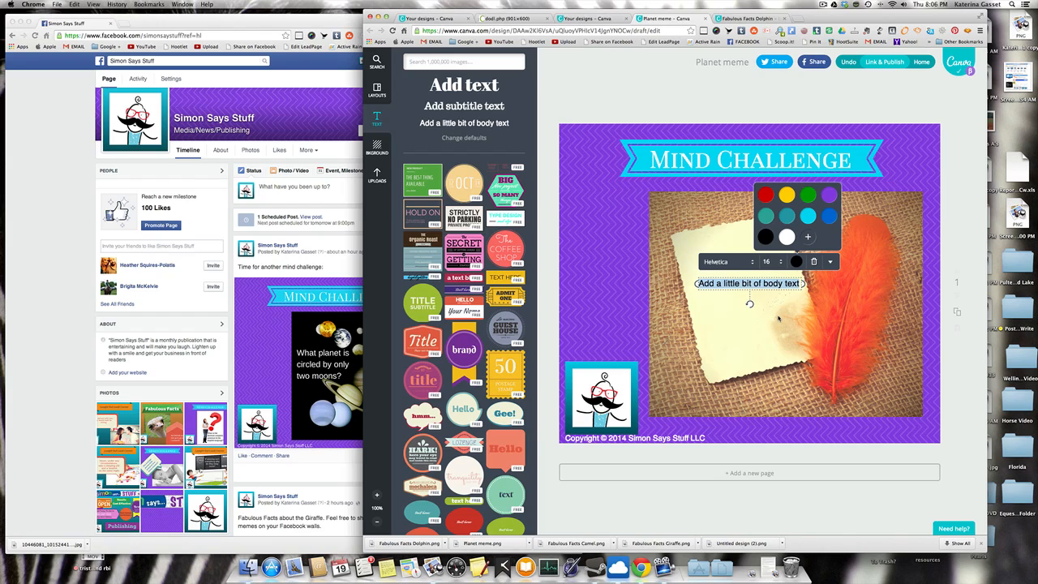
- Replace the placeholder text with: What famous document begins: "When in the course of human events..."?
text(What famou)
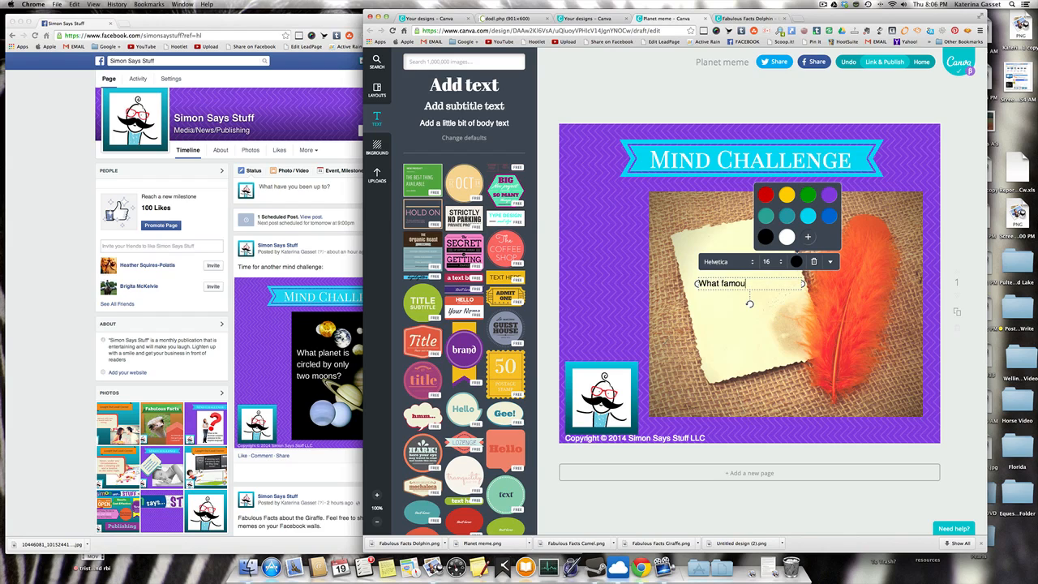
text(s document begind)
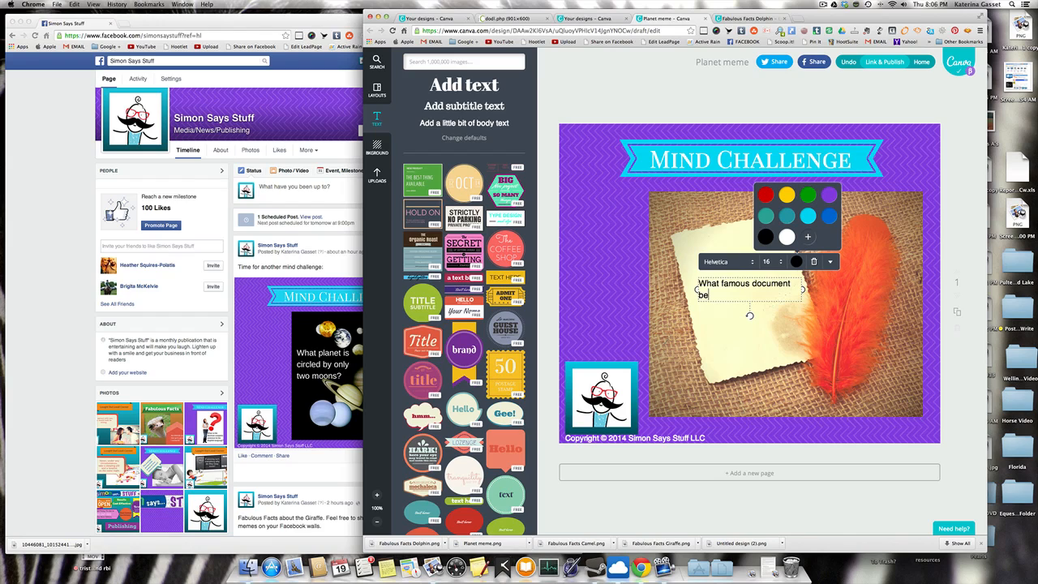
key(BackSpace)
text(s)
text(: ")
text(Wgen)
key(BackSpace)
key(BackSpace)
key(BackSpace)
text(hen in the course )
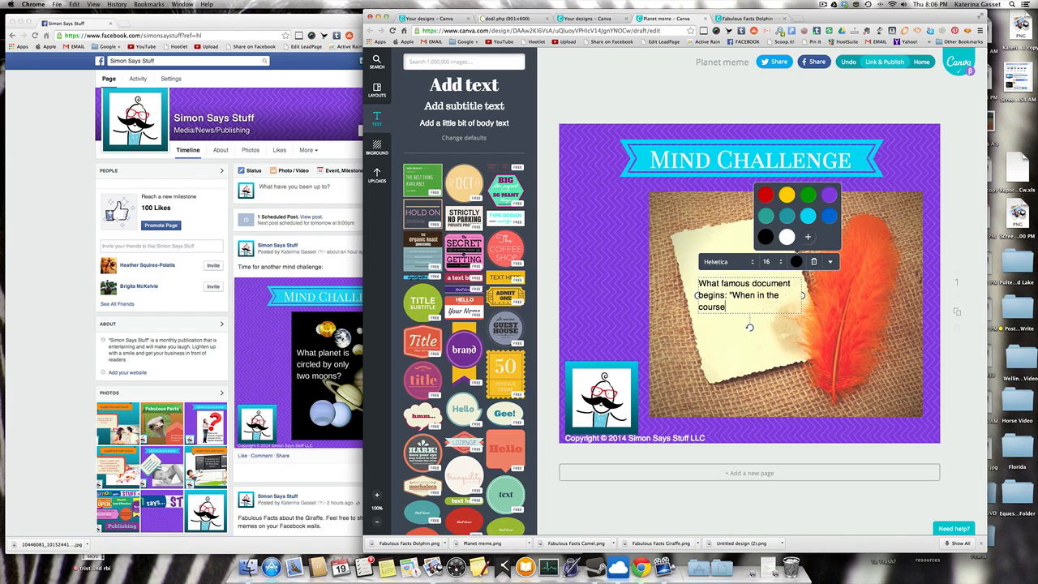
text(of human events..."?)
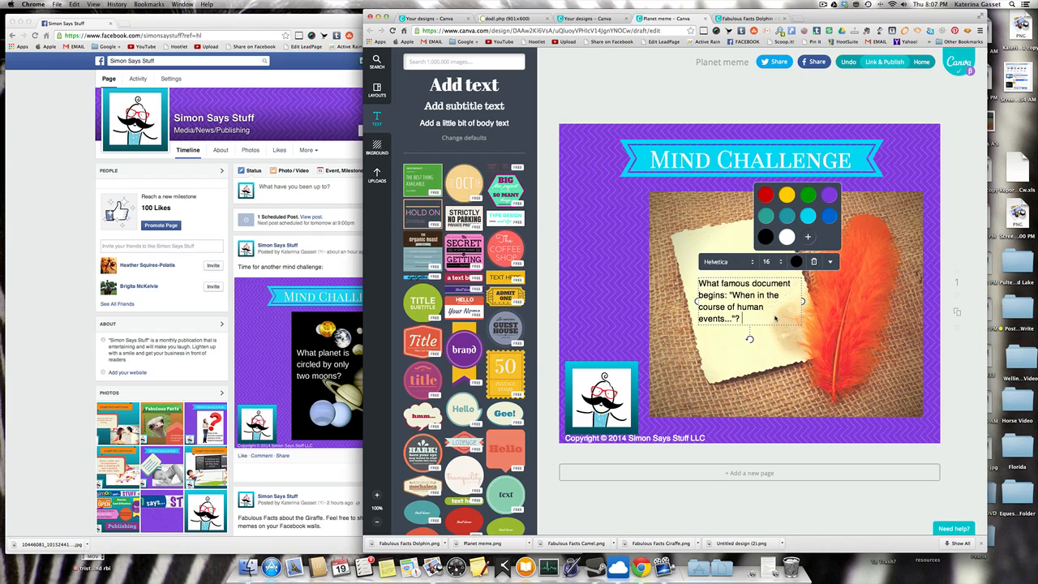
- Set the question text's font size to 21 and move the text higher on the blank paper
drag(745, 320, 698, 282)
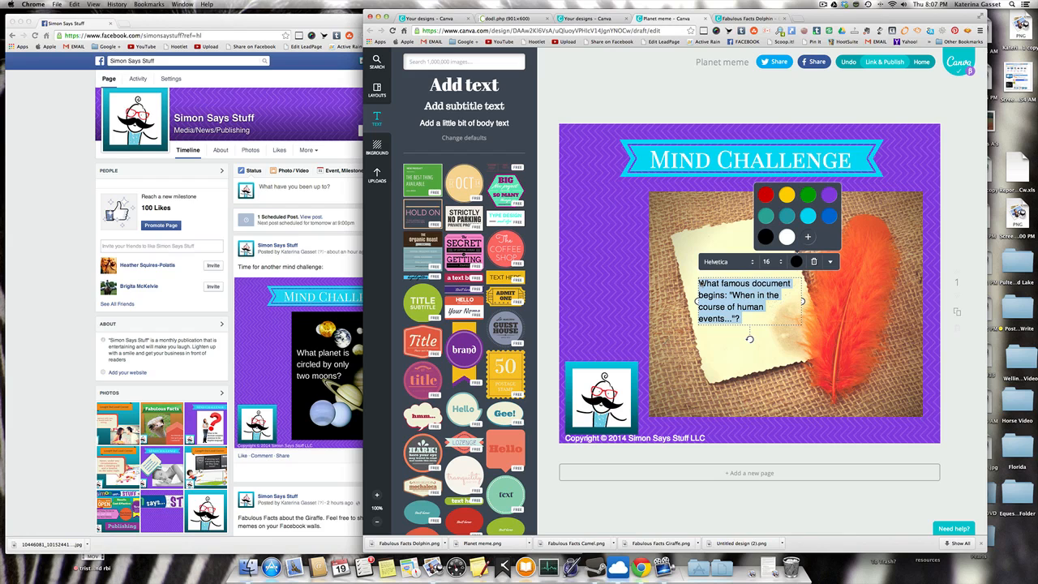
click(781, 262)
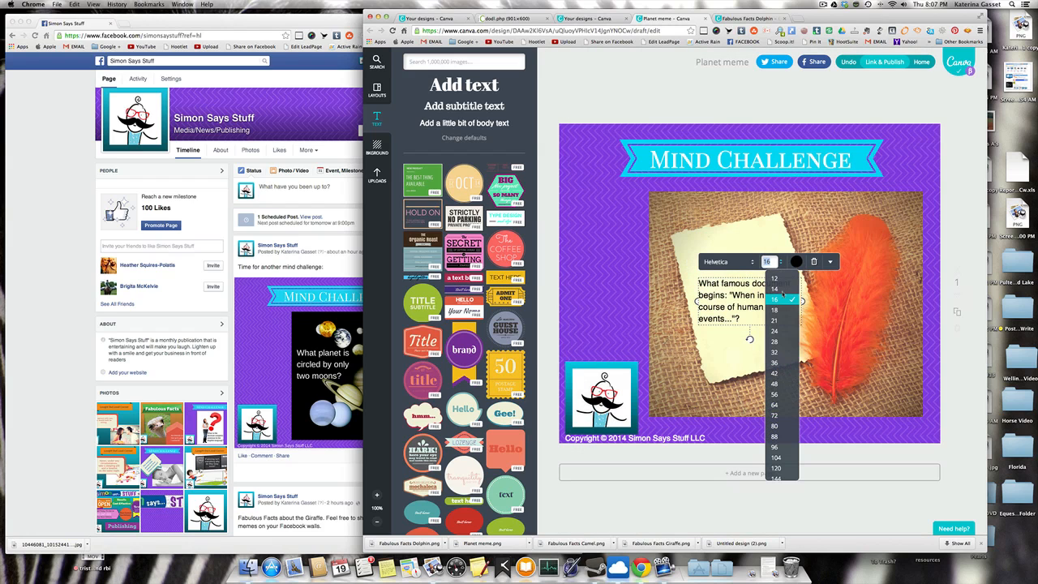
click(780, 309)
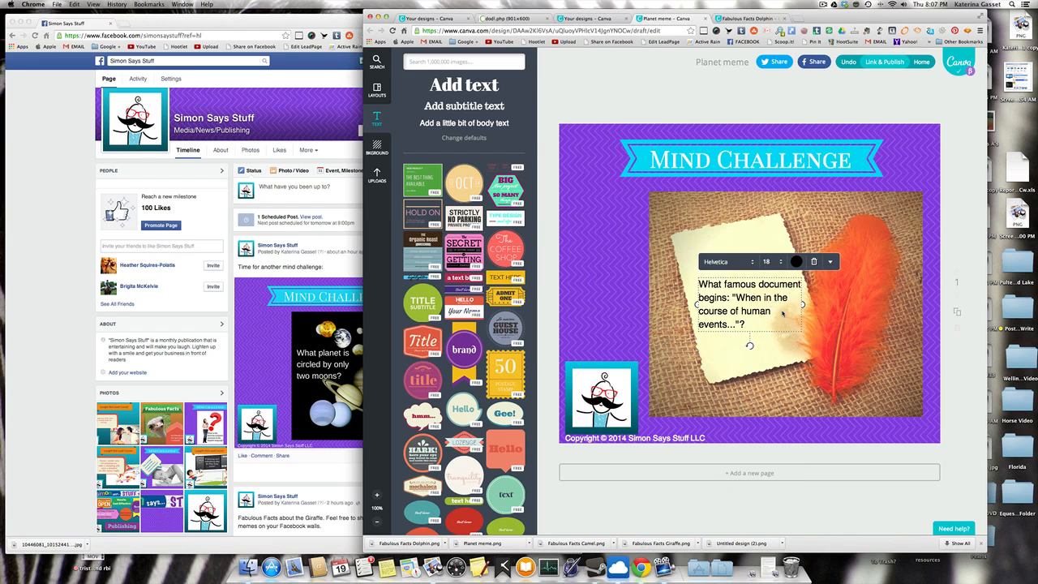
click(780, 261)
click(778, 321)
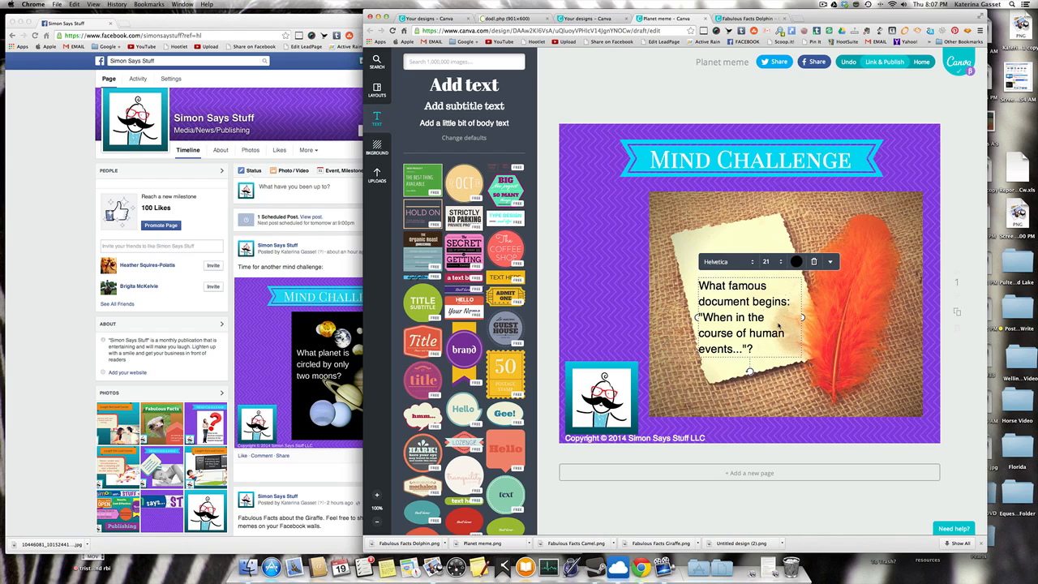
click(775, 397)
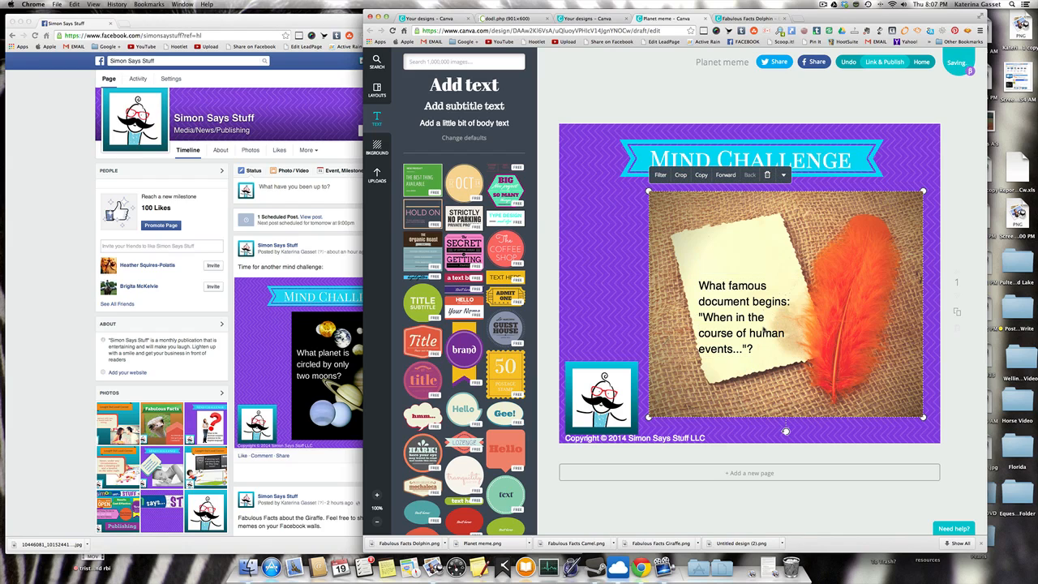
drag(760, 317, 756, 280)
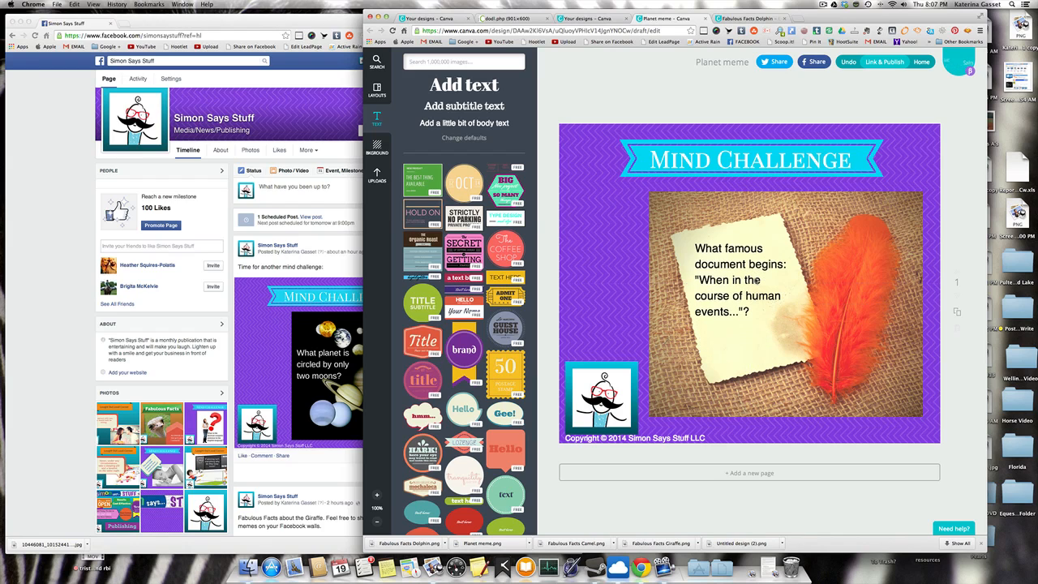
- Rotate the question text to match the paper's tilt and move it slightly lower on the blank paper
click(755, 291)
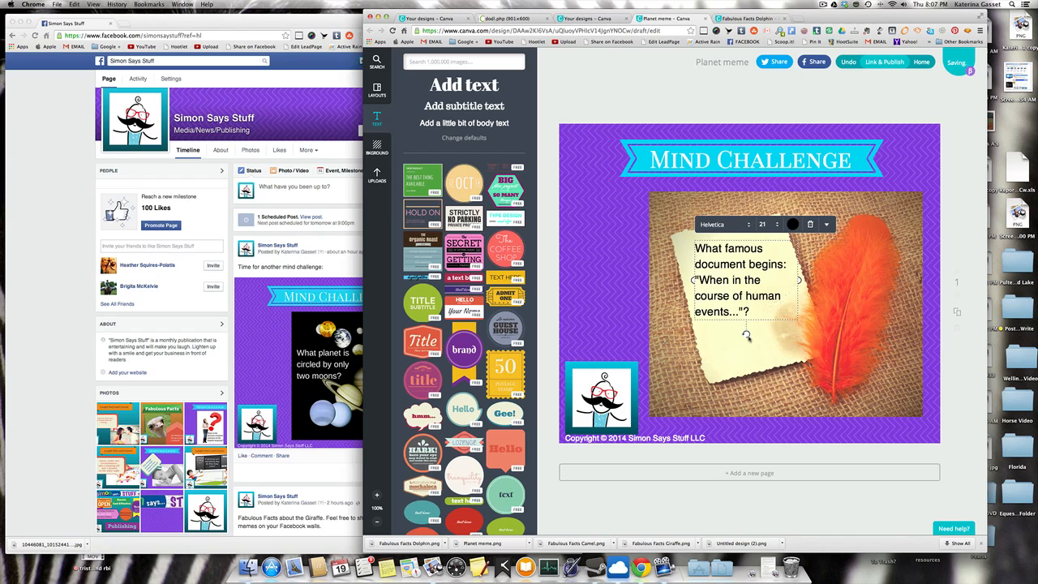
drag(746, 335, 758, 333)
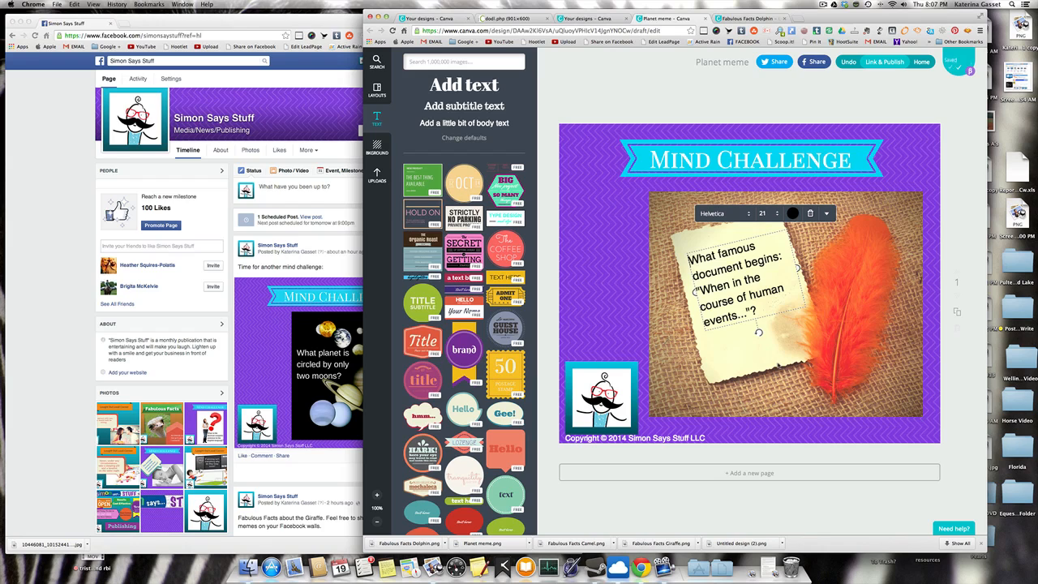
click(806, 435)
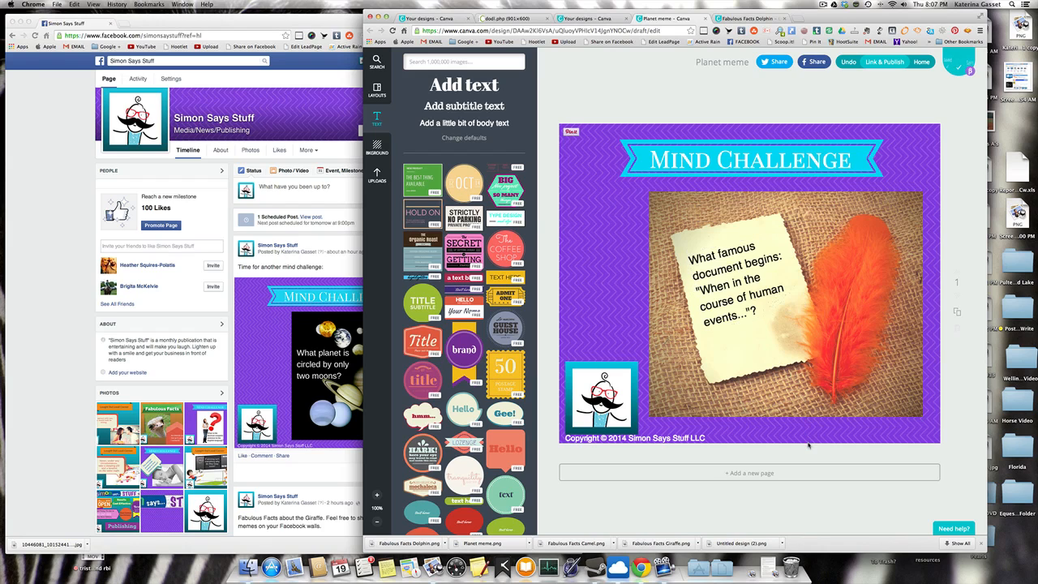
click(738, 296)
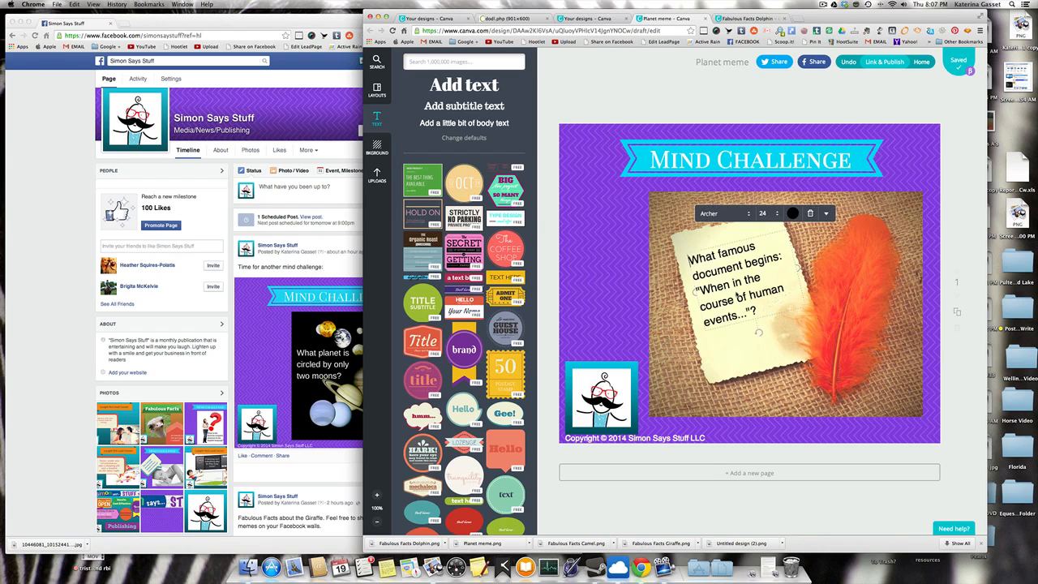
click(710, 316)
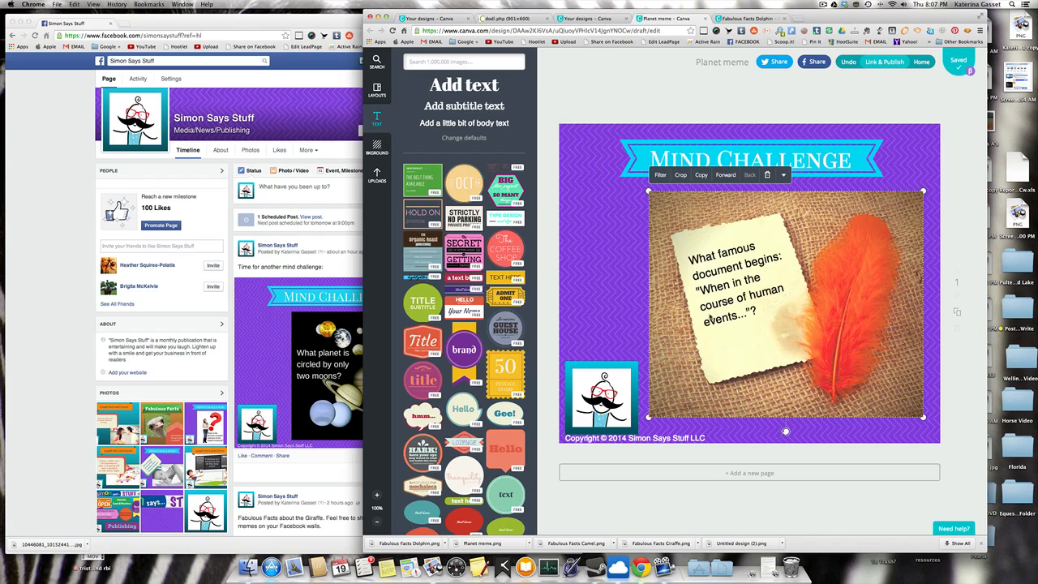
click(724, 303)
drag(726, 304, 729, 314)
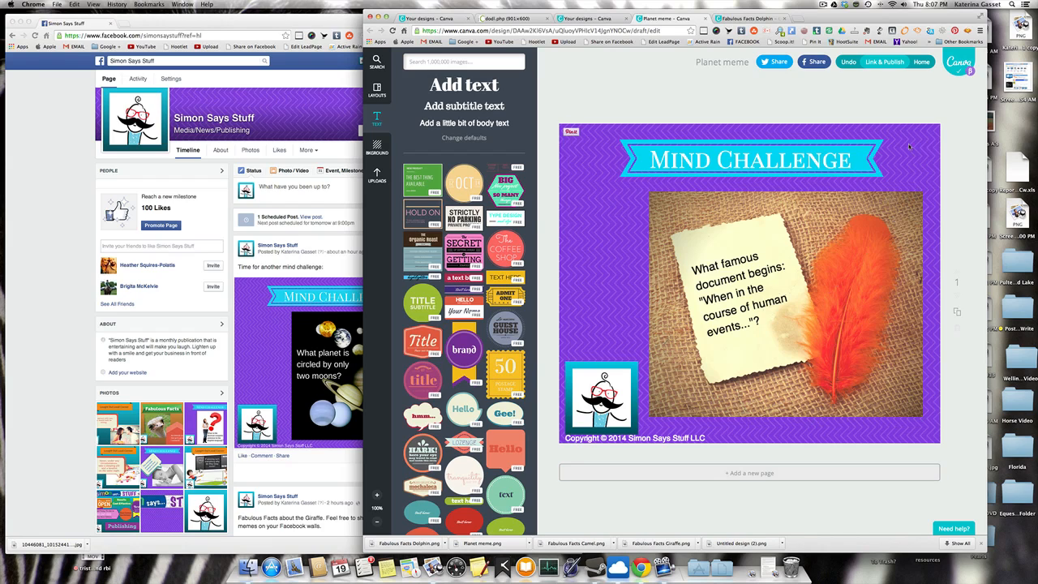
- Rename the design as "Mind Challenge human events document" and publish it as an image
click(724, 65)
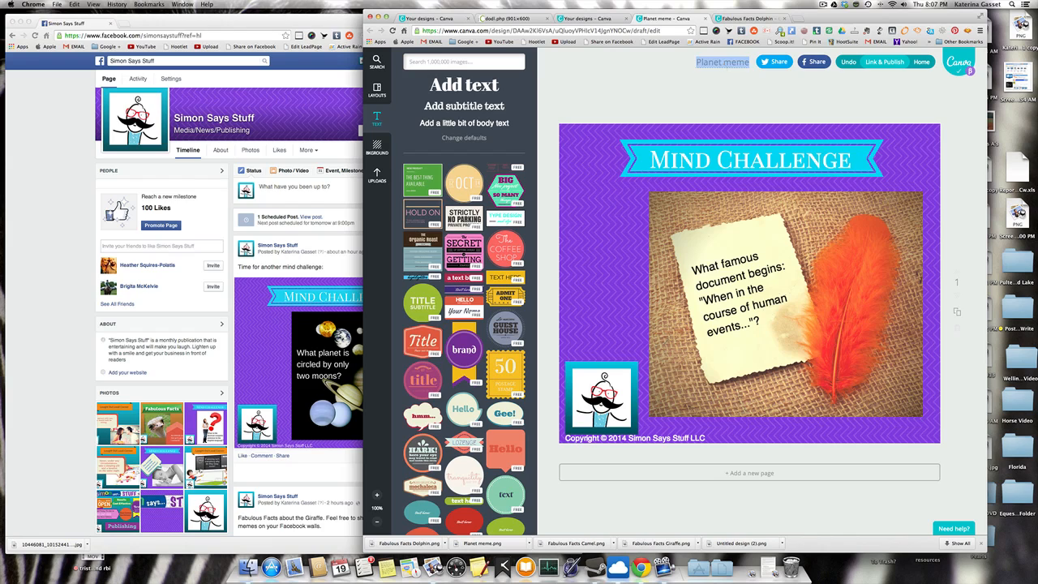
text(Mind Challenge)
key(Return)
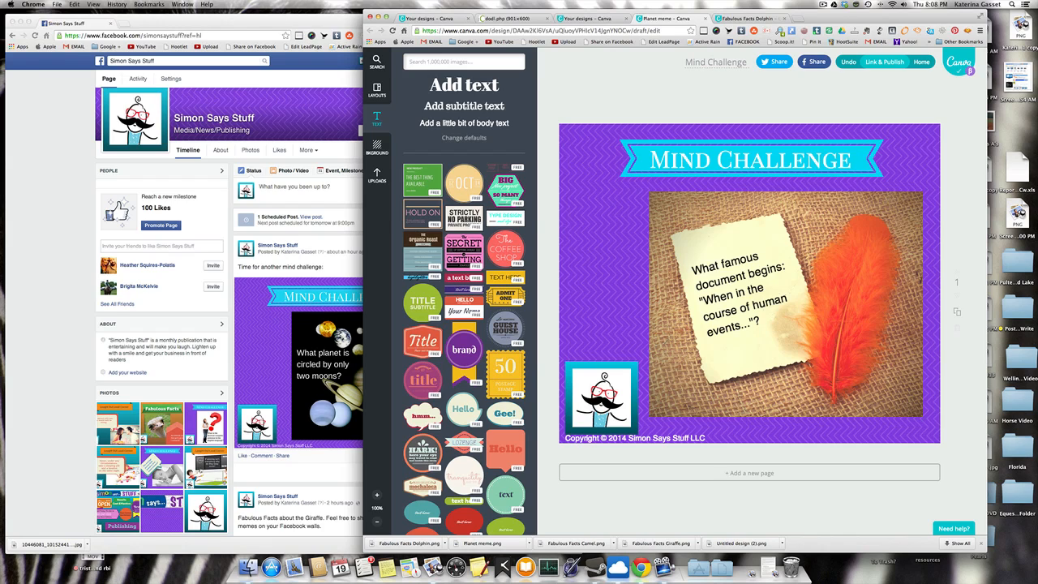
text(d)
text(uman events document)
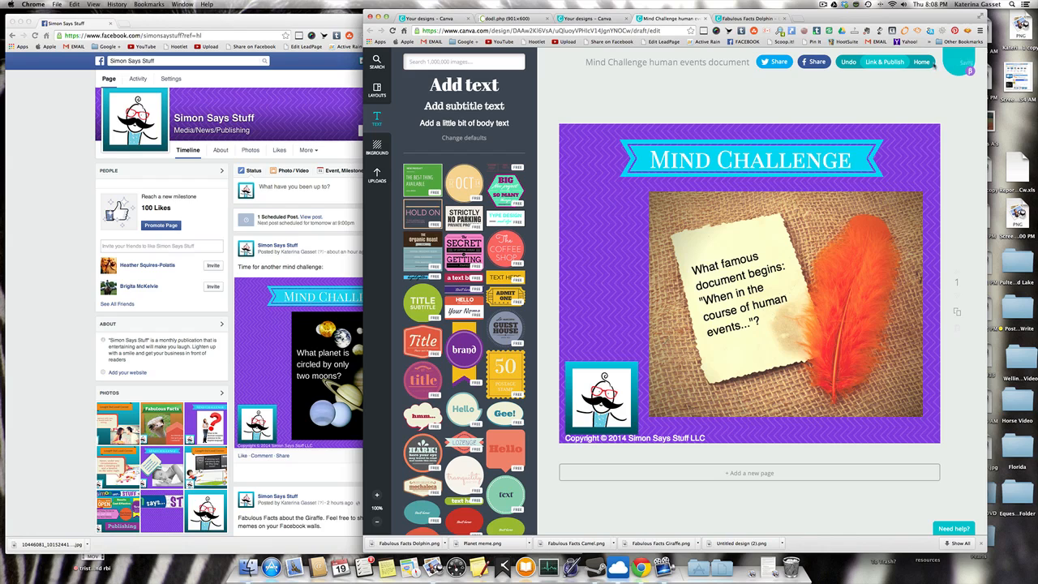
click(881, 68)
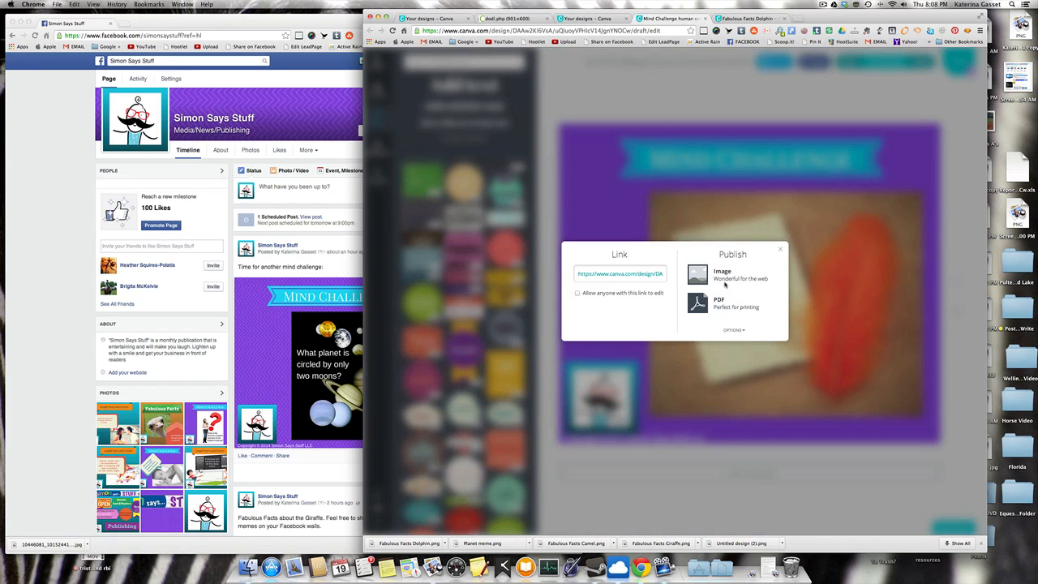
click(724, 282)
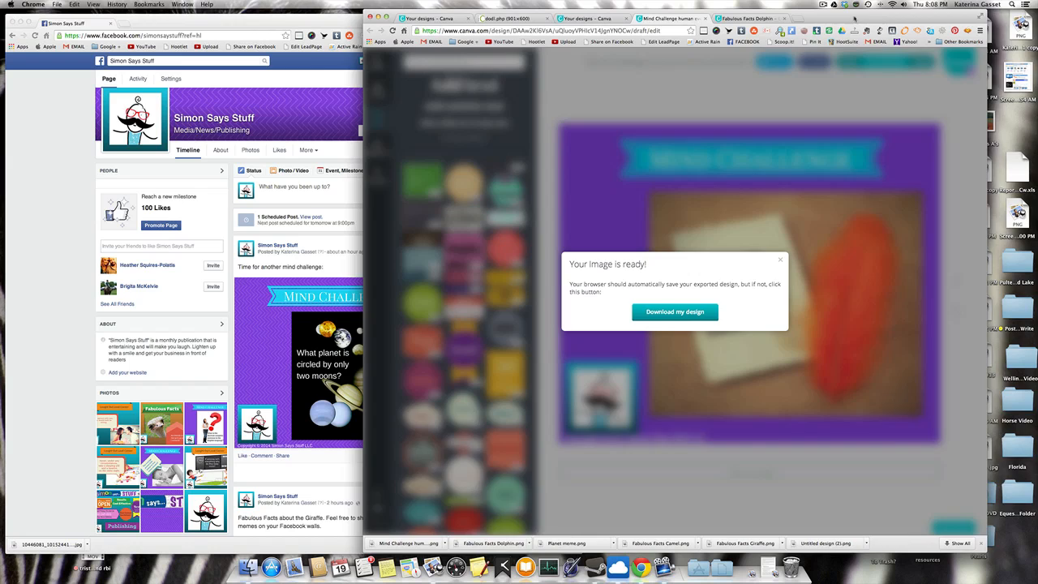
- Switch to Facebook, view the page's scheduled Fabulous Facts dolphin post and its enlarged image, and return to the timeline
drag(853, 18, 1008, 18)
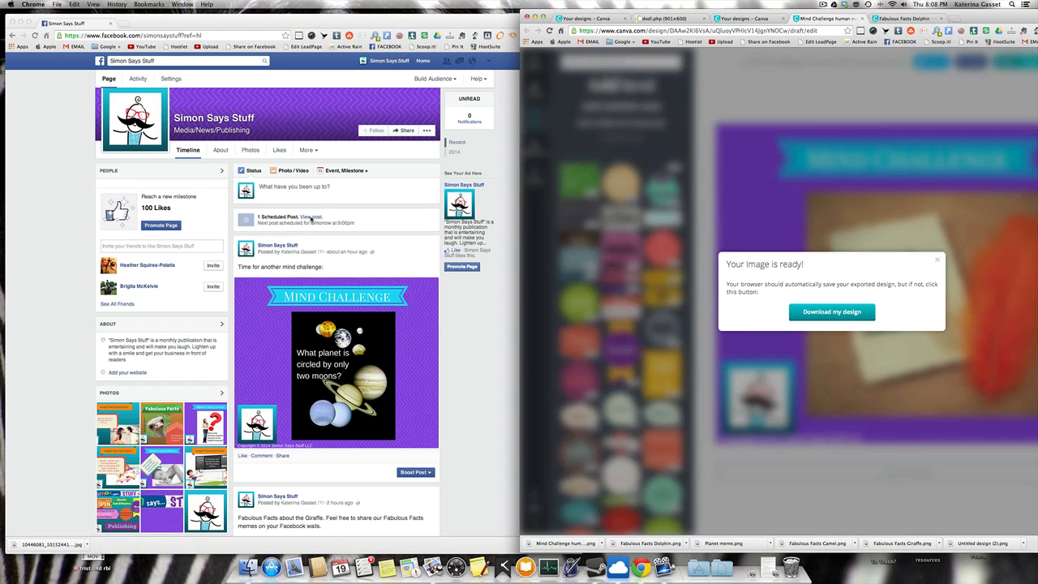
click(310, 217)
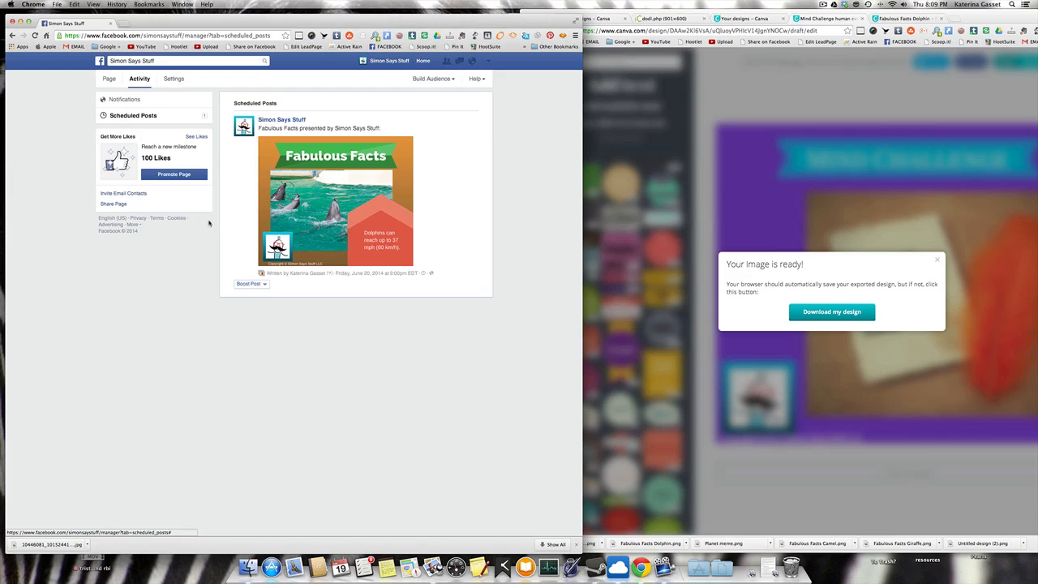
click(354, 274)
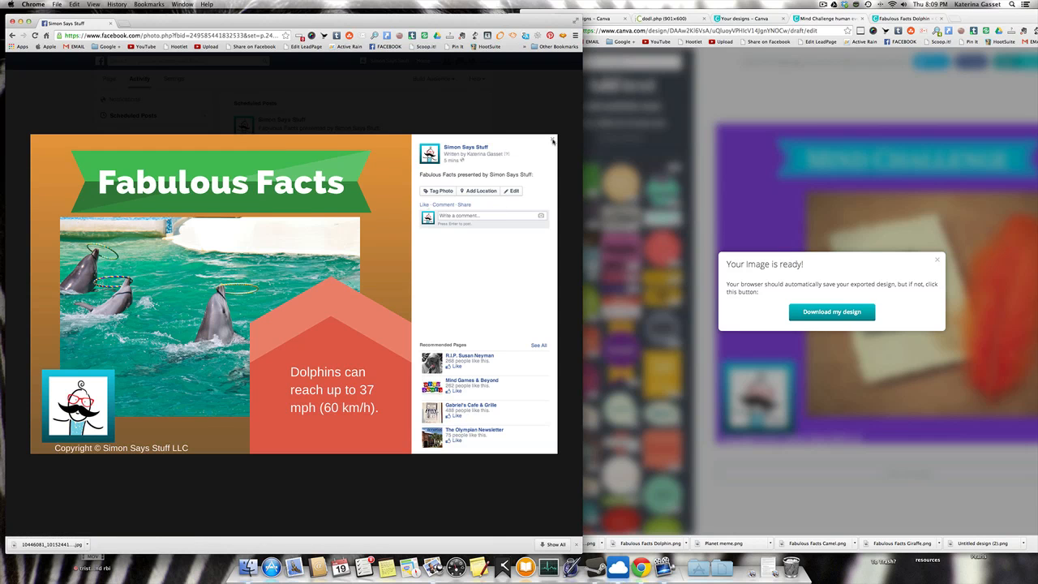
click(553, 141)
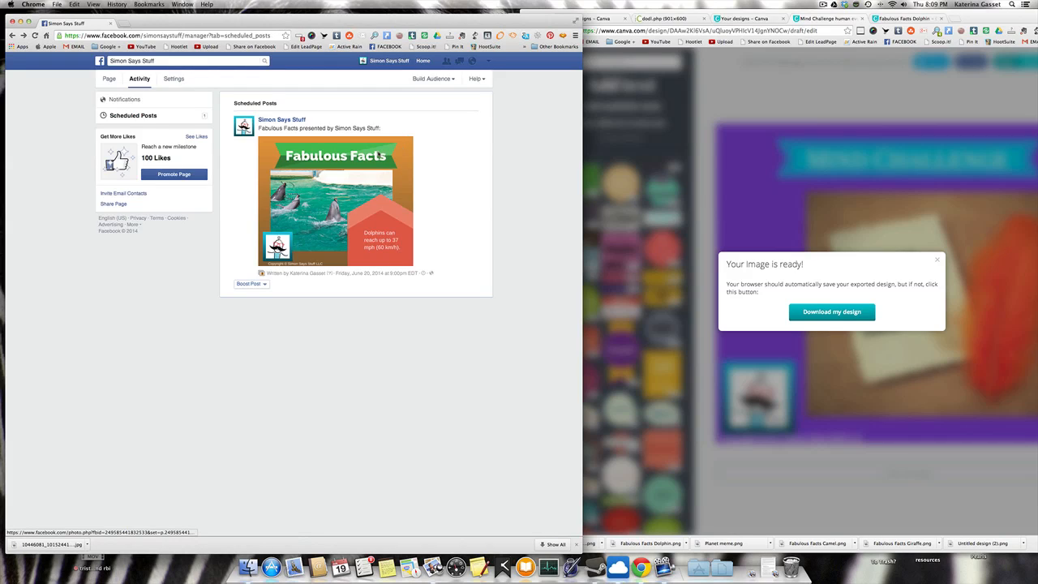
click(12, 36)
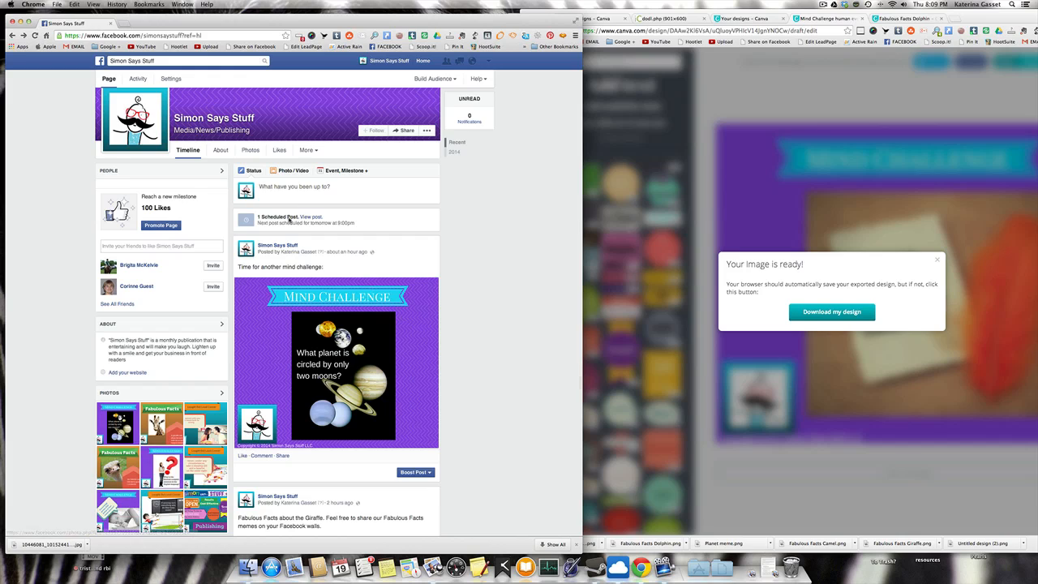
- Write a new page post reading: Mind Challenge: "When in the course of human events... "
click(293, 188)
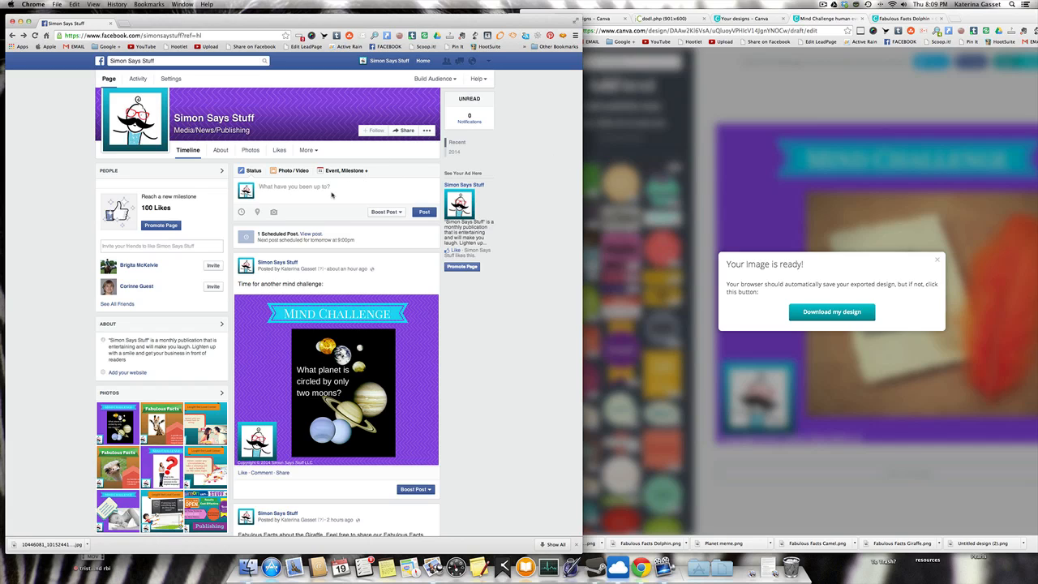
text(Mind Challenge: When in the course of human even)
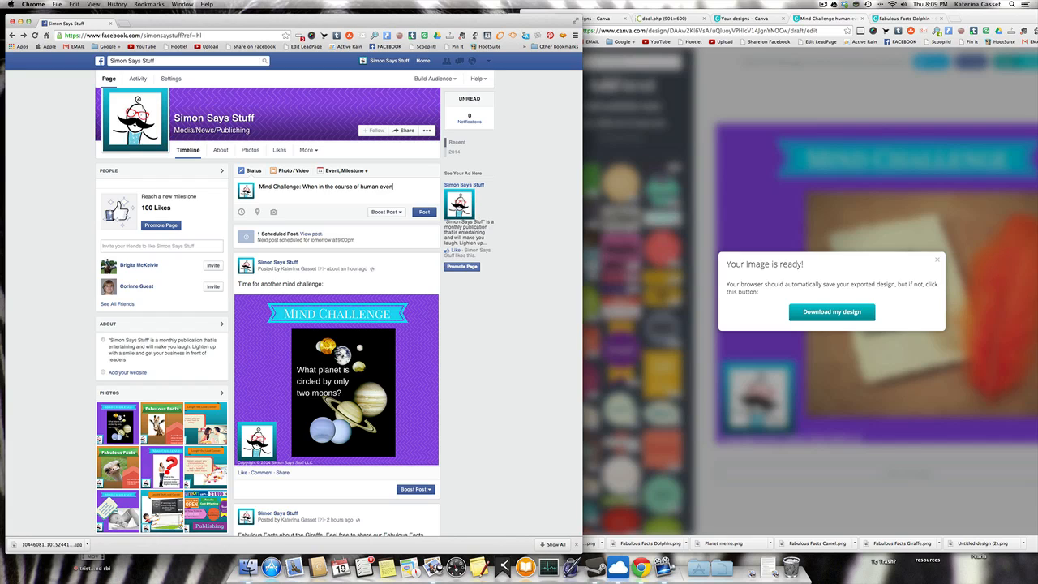
text(ts...)
click(302, 186)
text(")
click(406, 187)
text(")
- Attach the Mind Challenge human events document PNG from the Downloads folder to the post
click(274, 213)
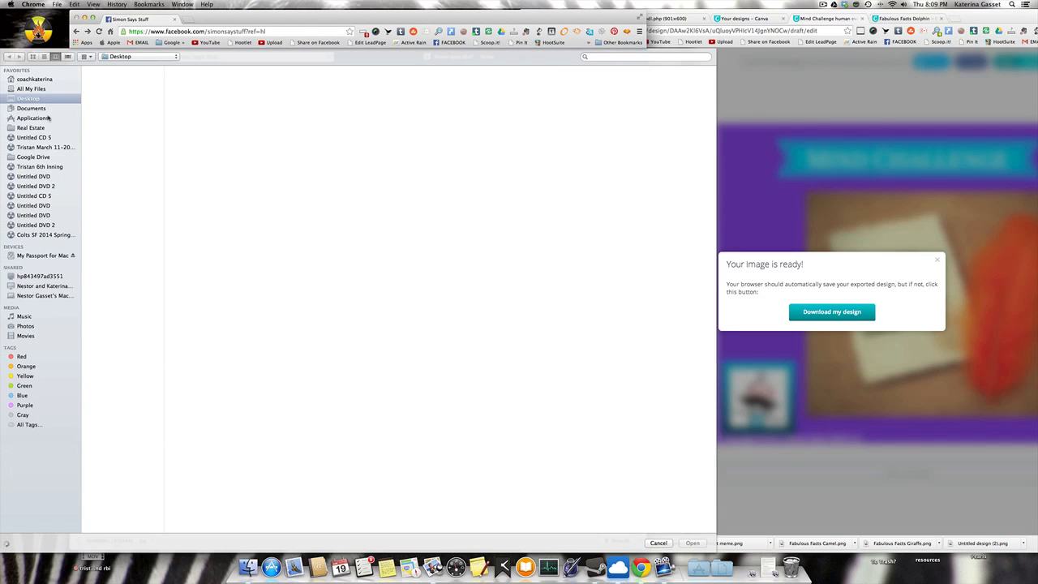
click(37, 78)
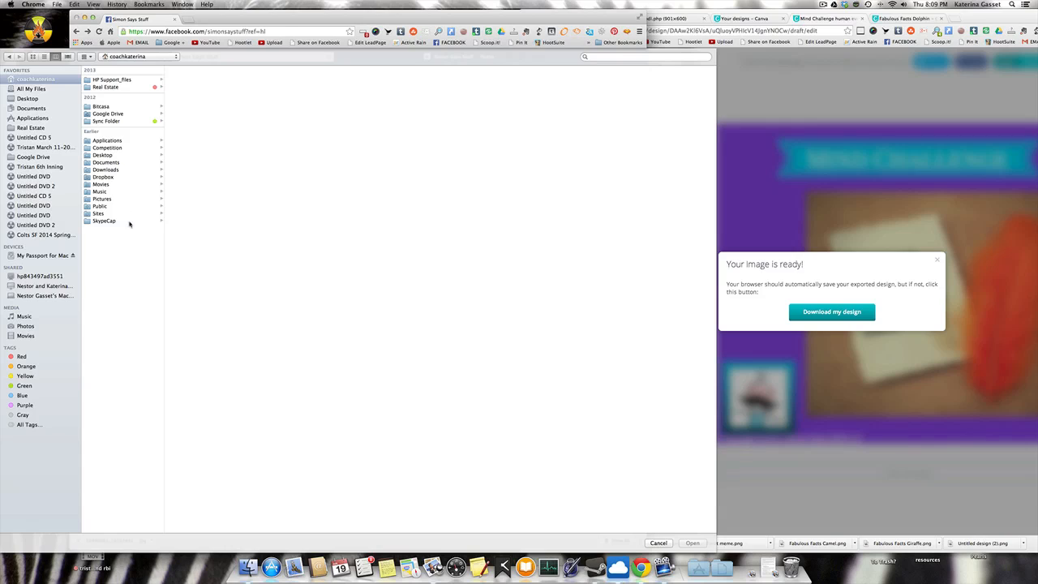
click(115, 171)
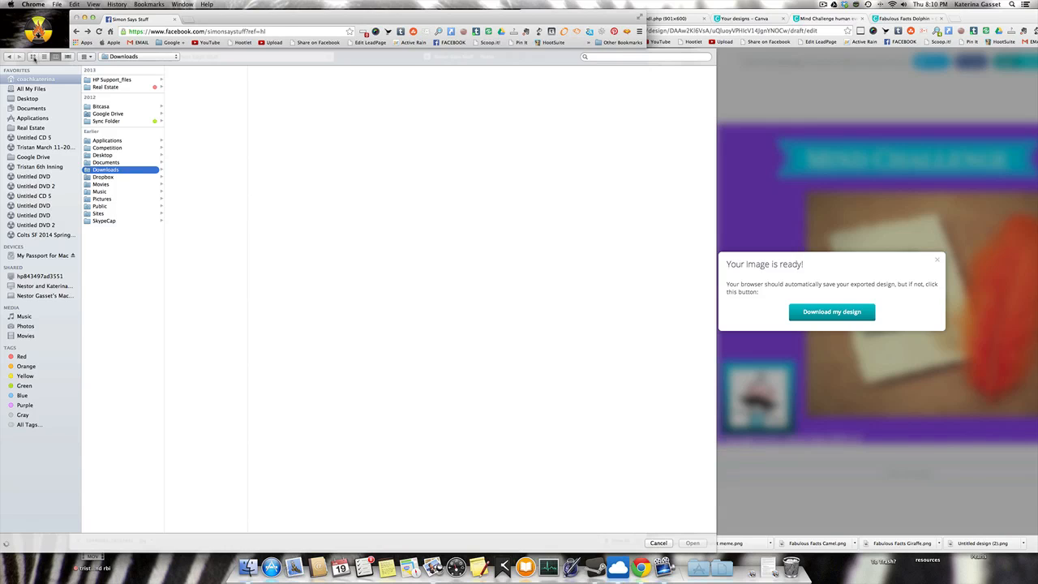
click(34, 57)
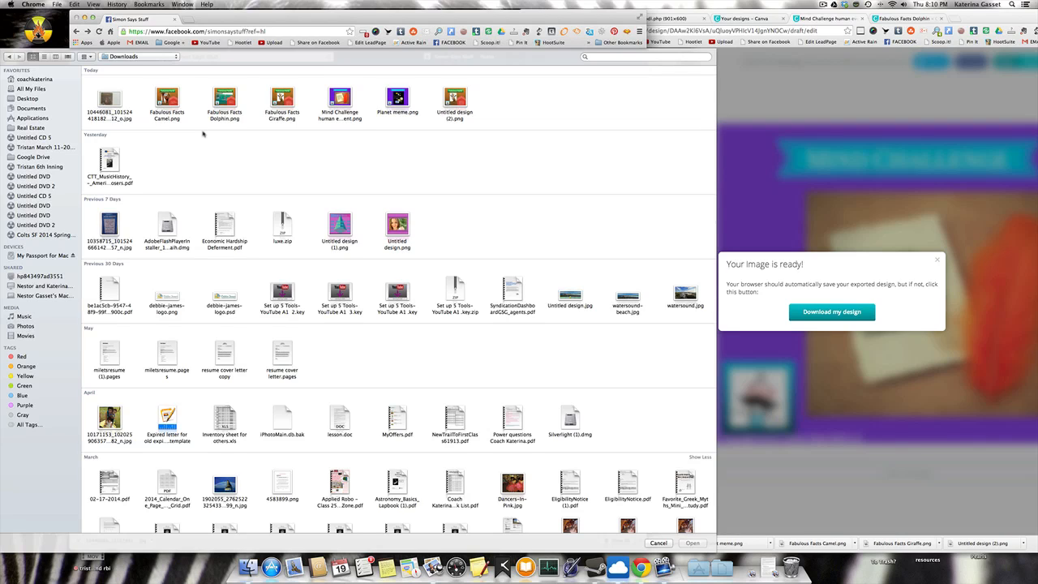
click(344, 100)
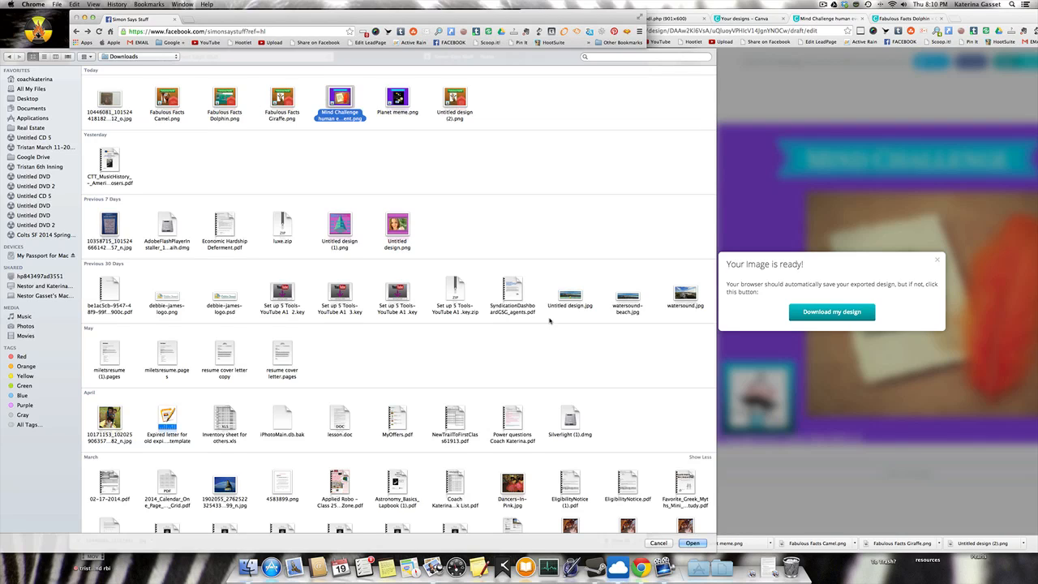
click(691, 542)
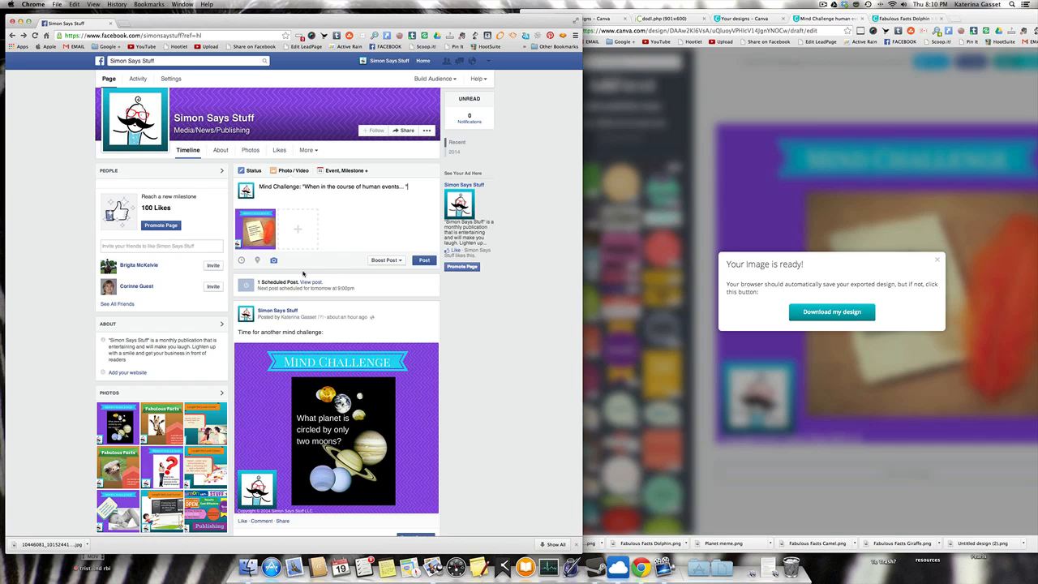
- Schedule the post for 6/21/2014 at 9:00 am and close the confirmation
click(241, 261)
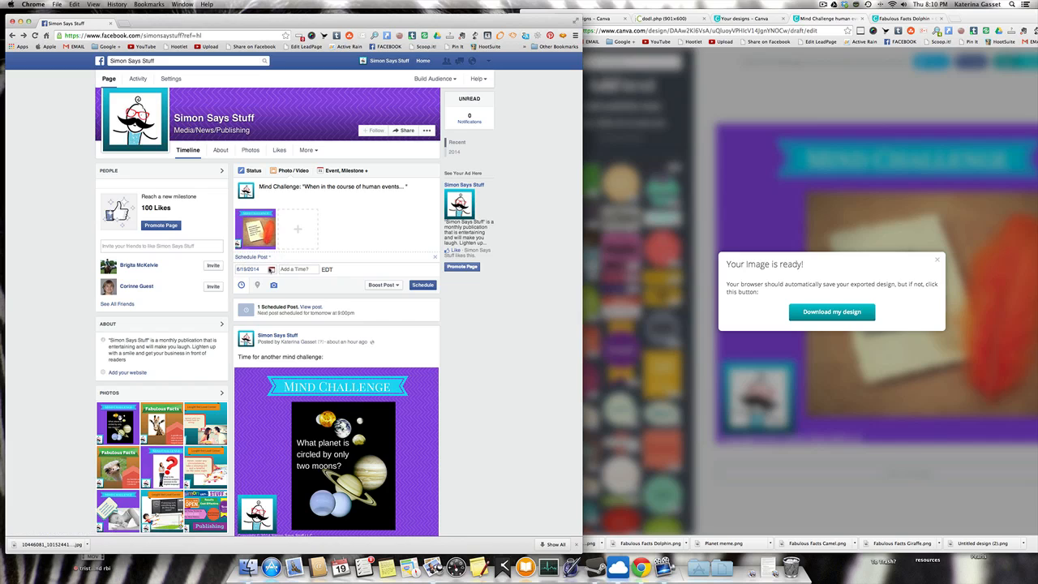
click(272, 269)
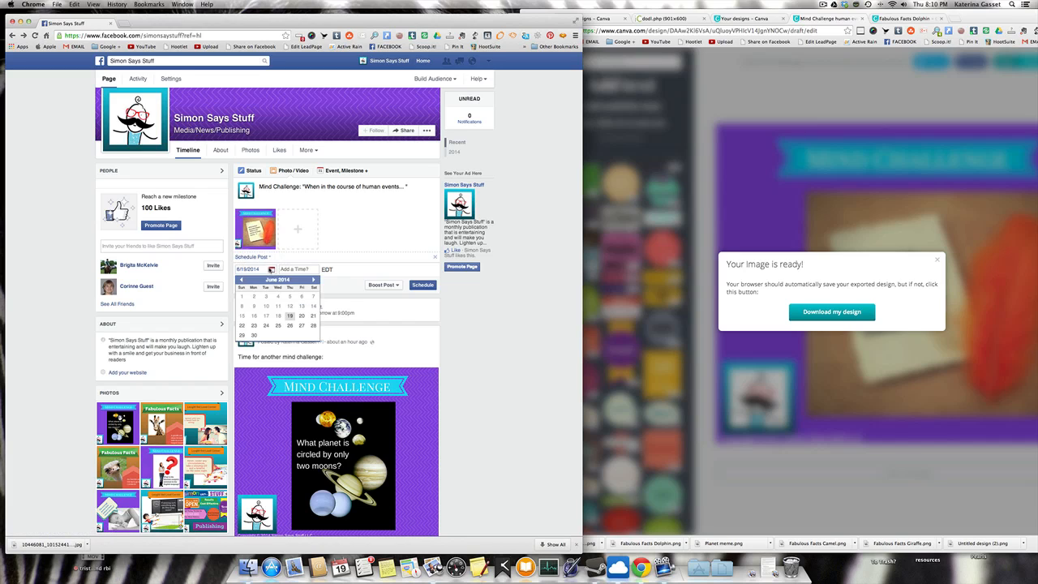
click(313, 317)
click(302, 273)
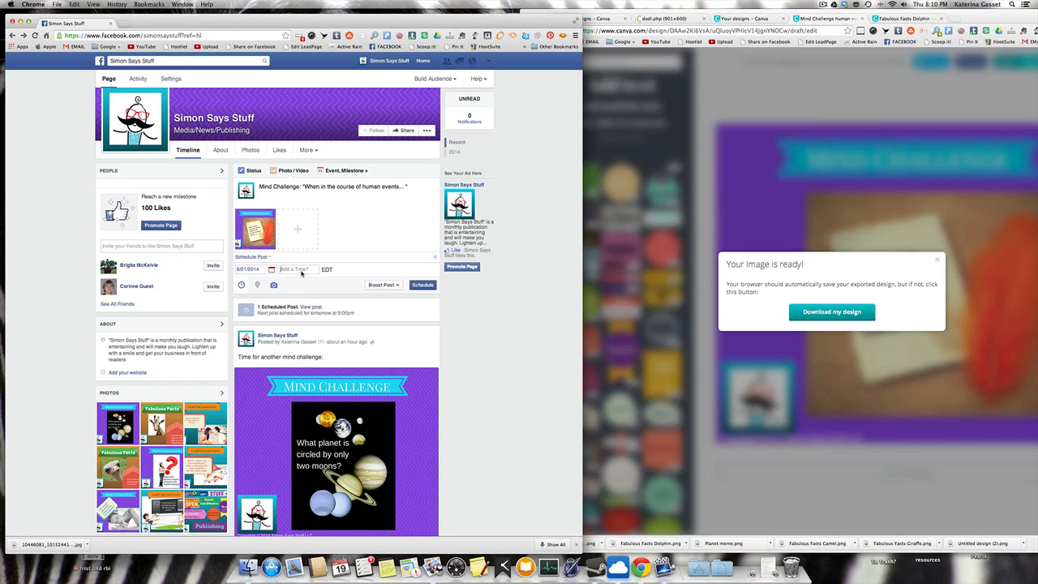
text(9 a)
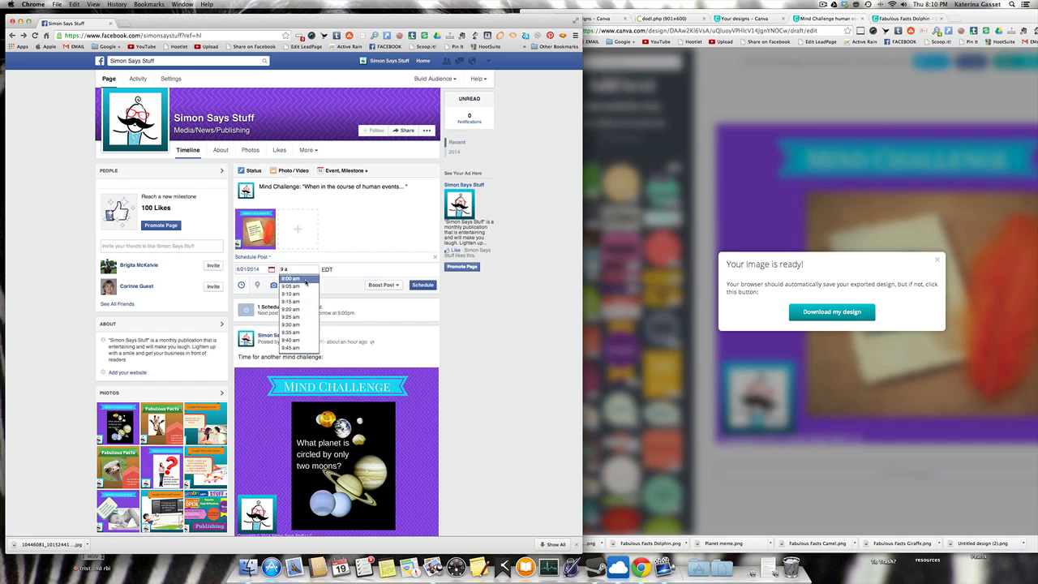
click(305, 280)
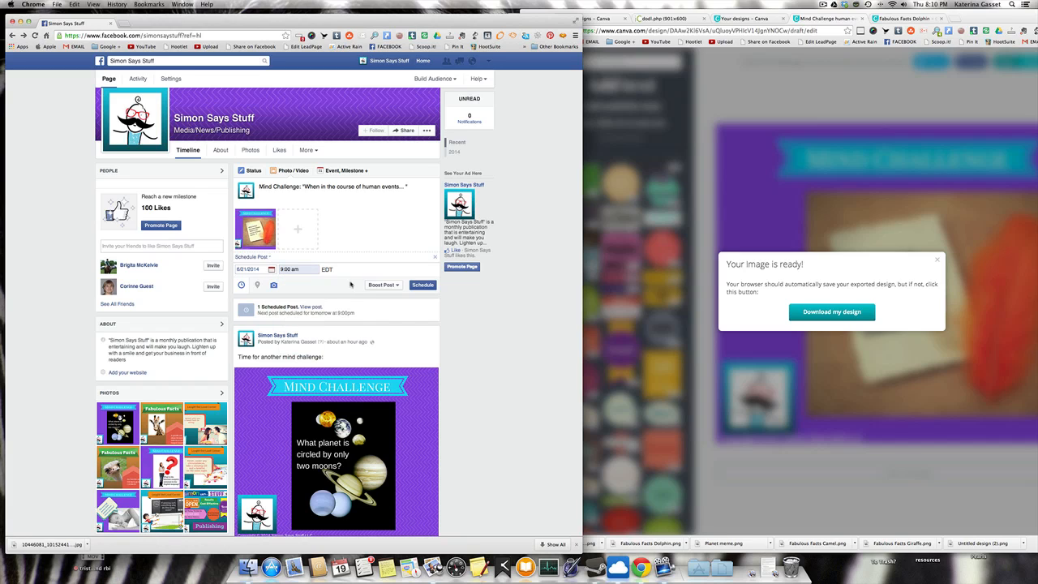
click(415, 285)
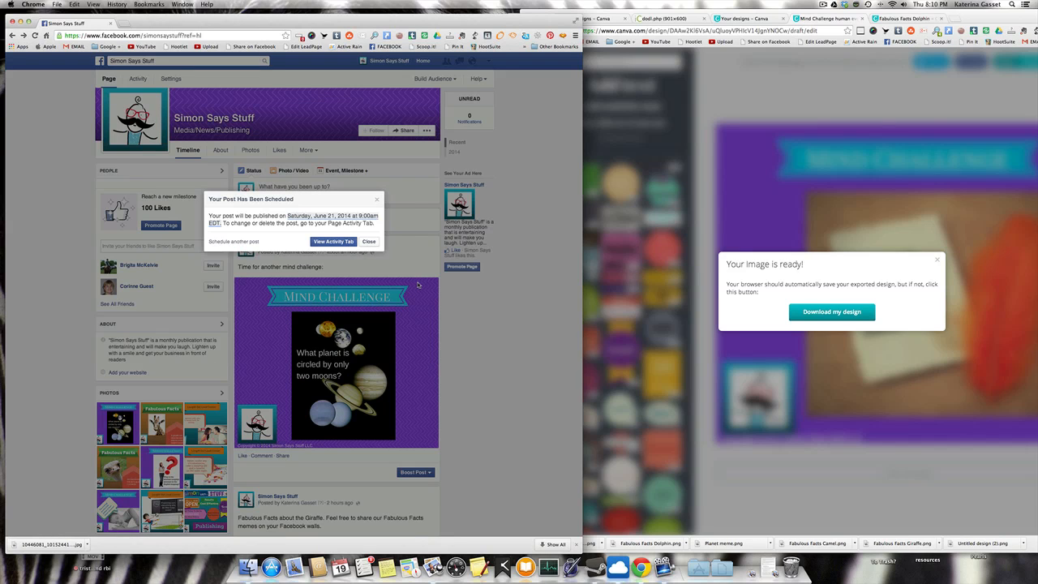
click(368, 241)
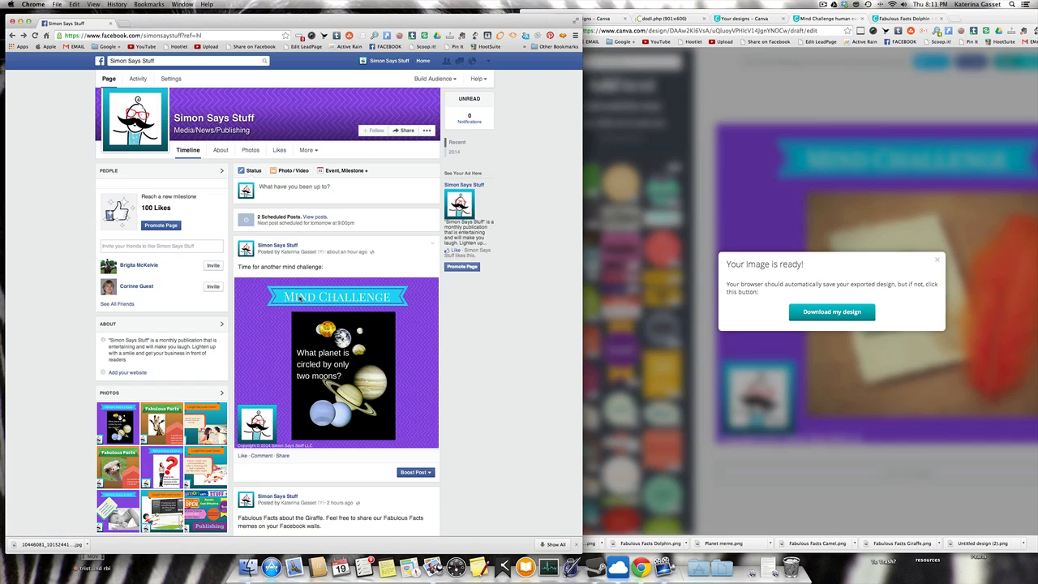
scroll(317, 409, down, 5)
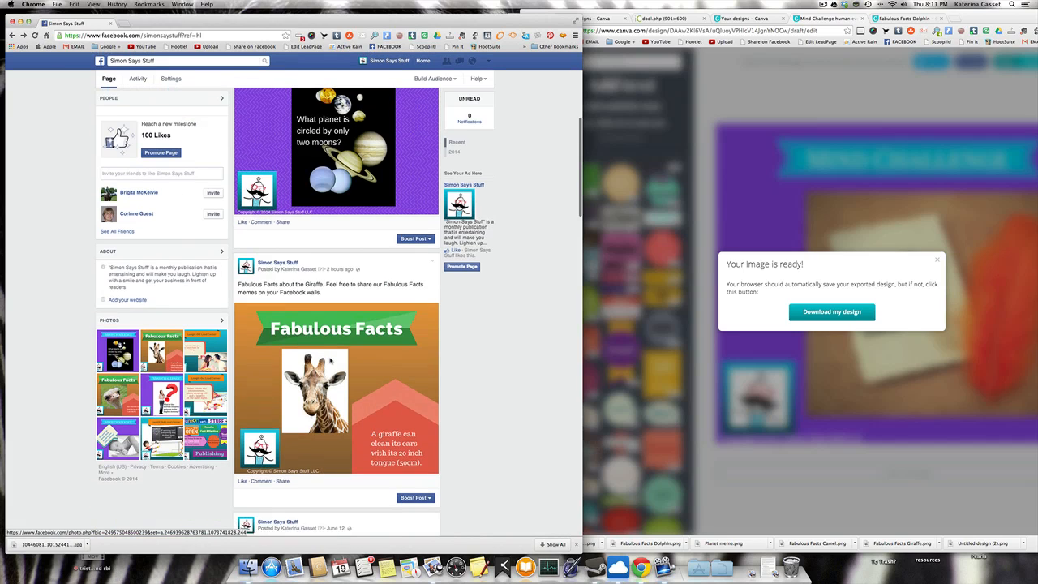
scroll(330, 365, up, 4)
scroll(330, 360, up, 3)
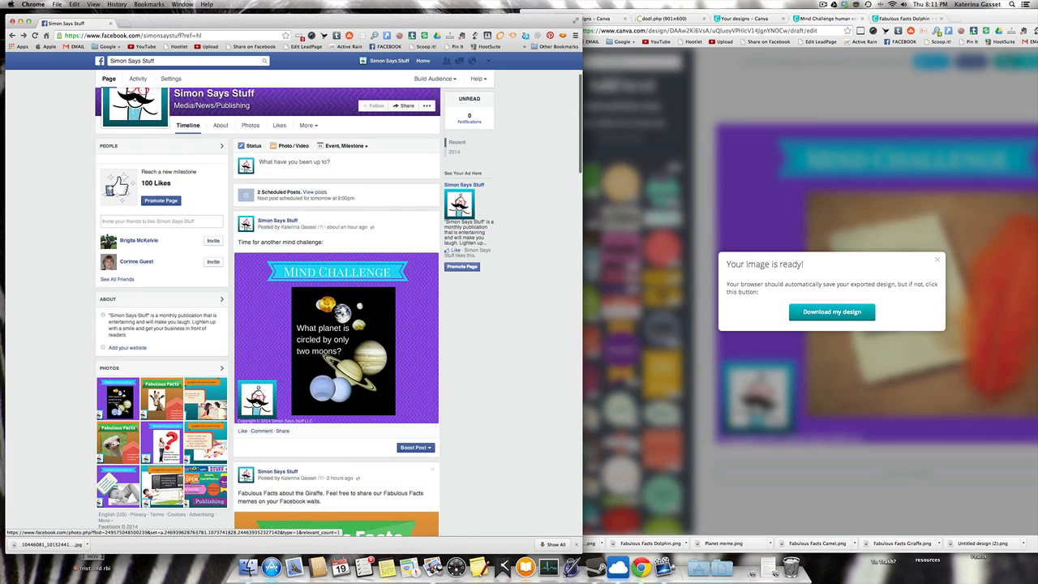
scroll(340, 349, down, 10)
scroll(353, 331, up, 10)
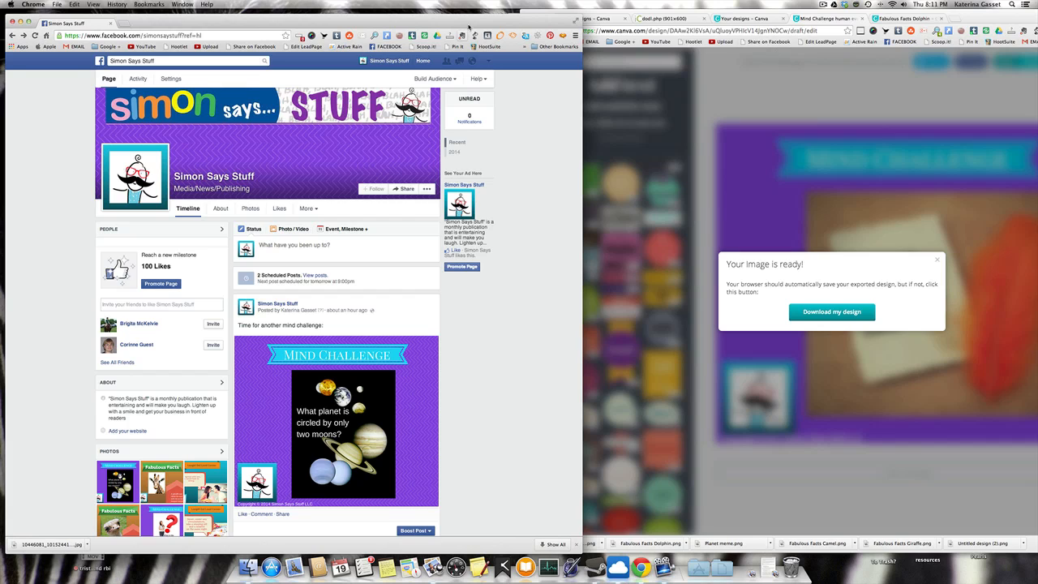
drag(474, 23, 447, 18)
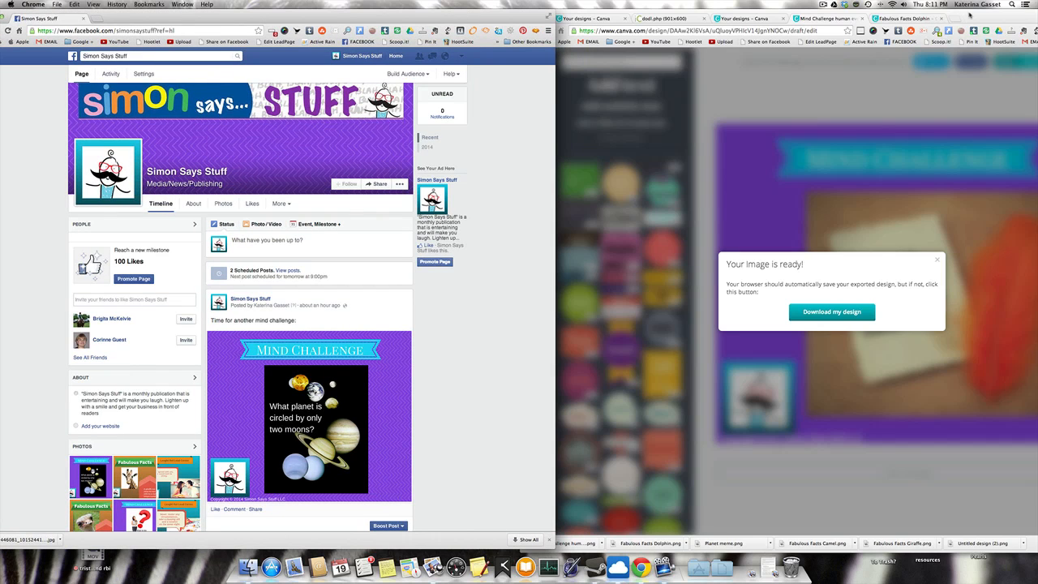
- Return to Canva, close the finished Mind Challenge design and open the untitled Laught Out Loud Corner design
drag(968, 14, 828, 14)
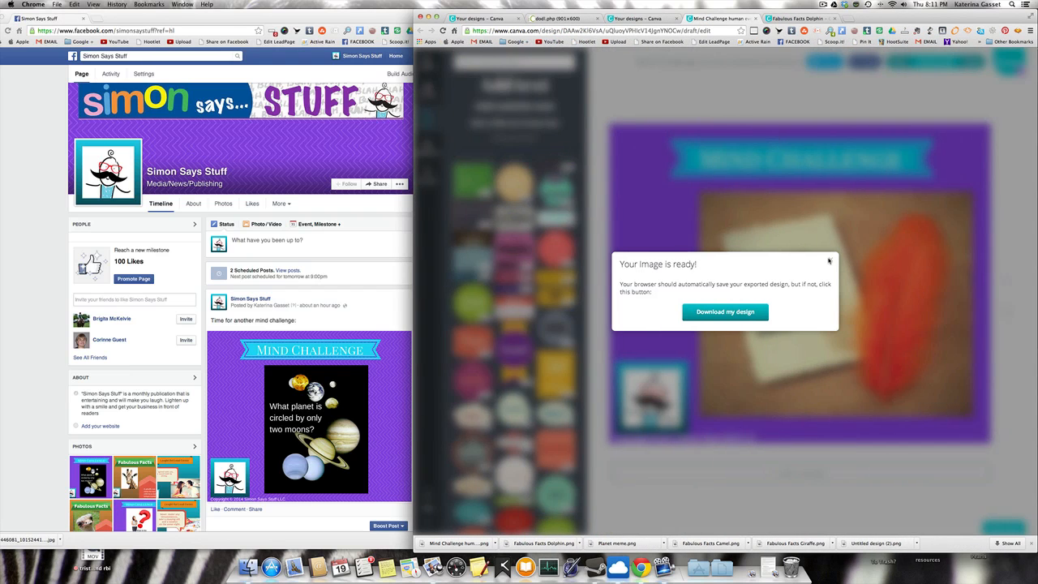
click(828, 262)
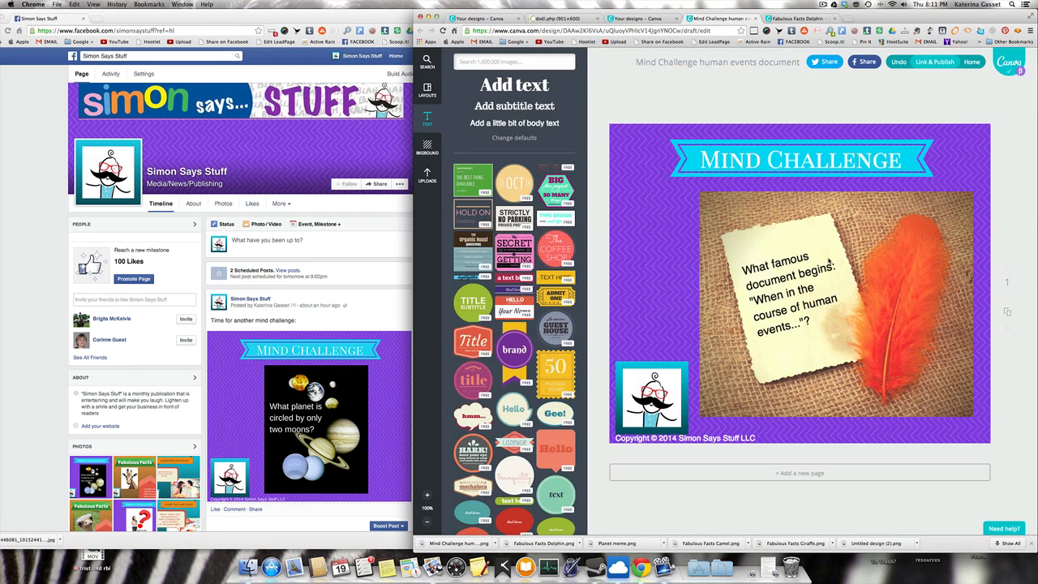
click(755, 18)
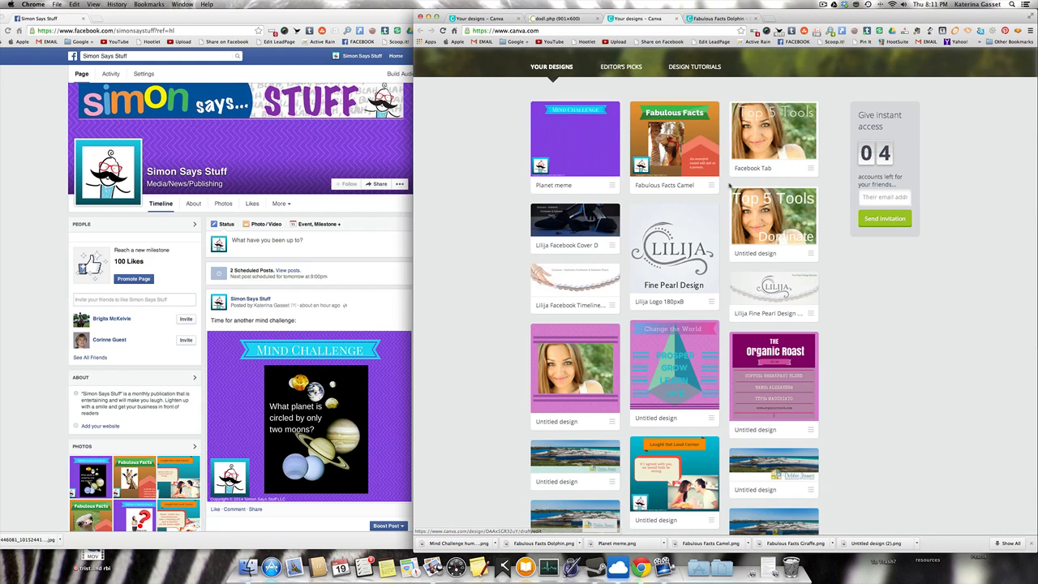
scroll(722, 289, down, 3)
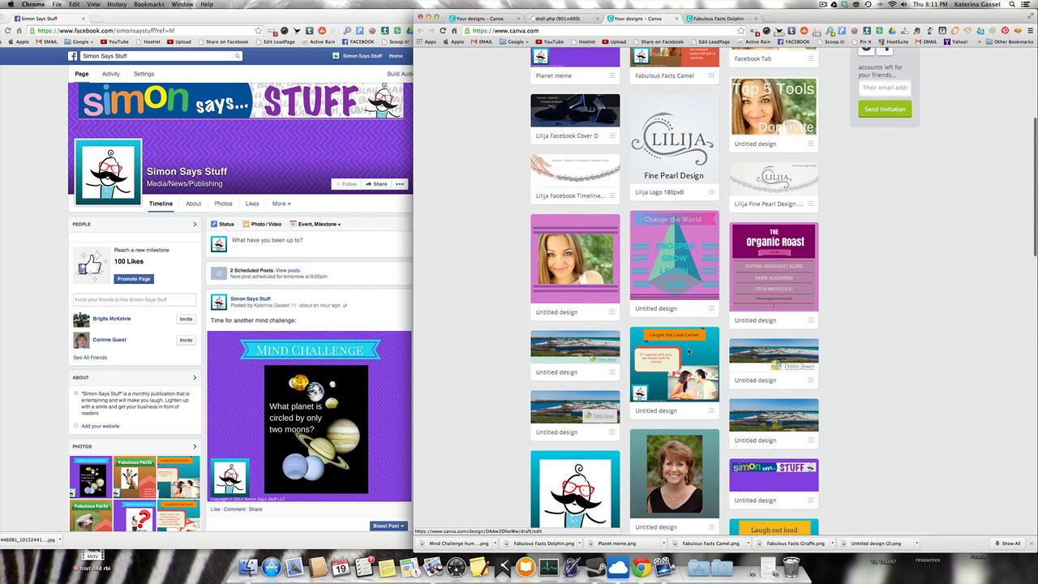
click(688, 351)
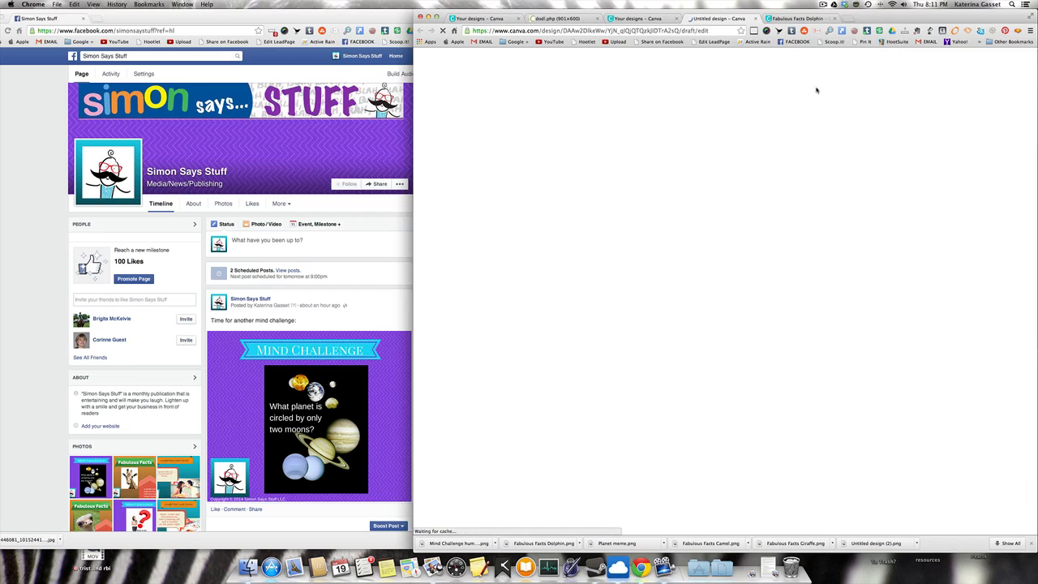
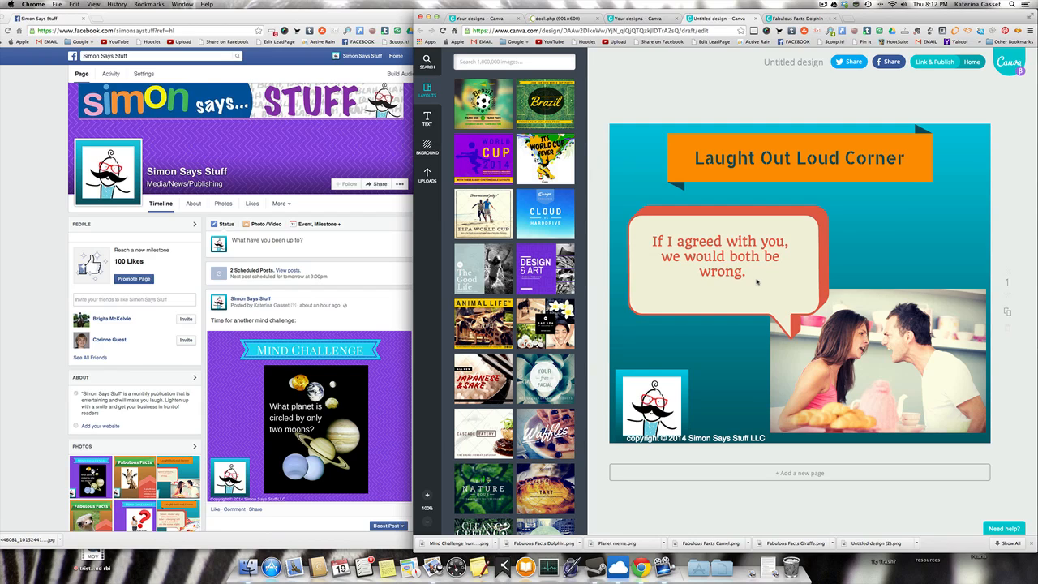
- Replace the speech bubble text with: A clear conscience is usually the sign of a bad memory
double_click(746, 278)
text(A ce)
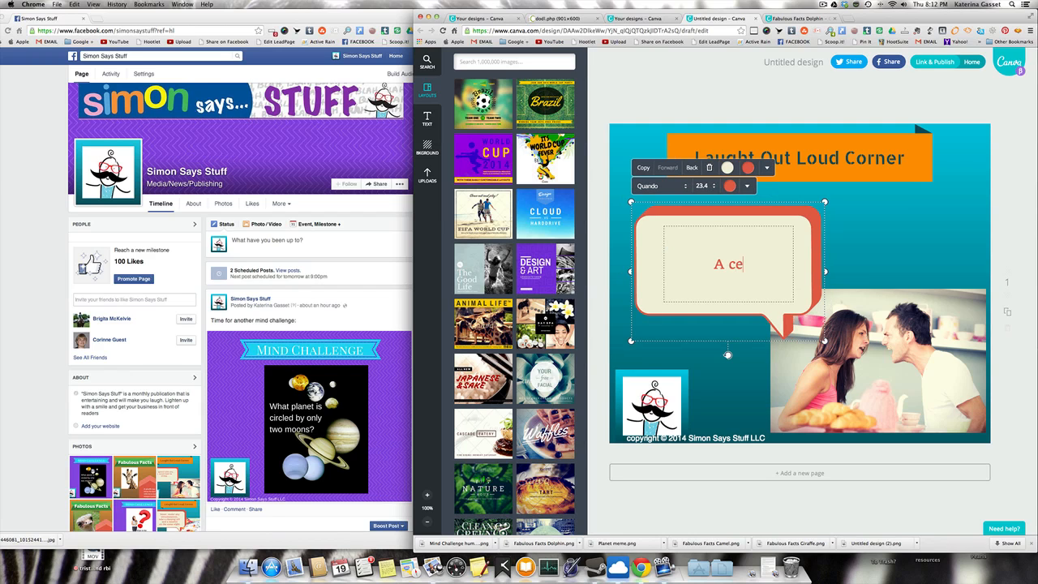
key(BackSpace)
text(lear consciene)
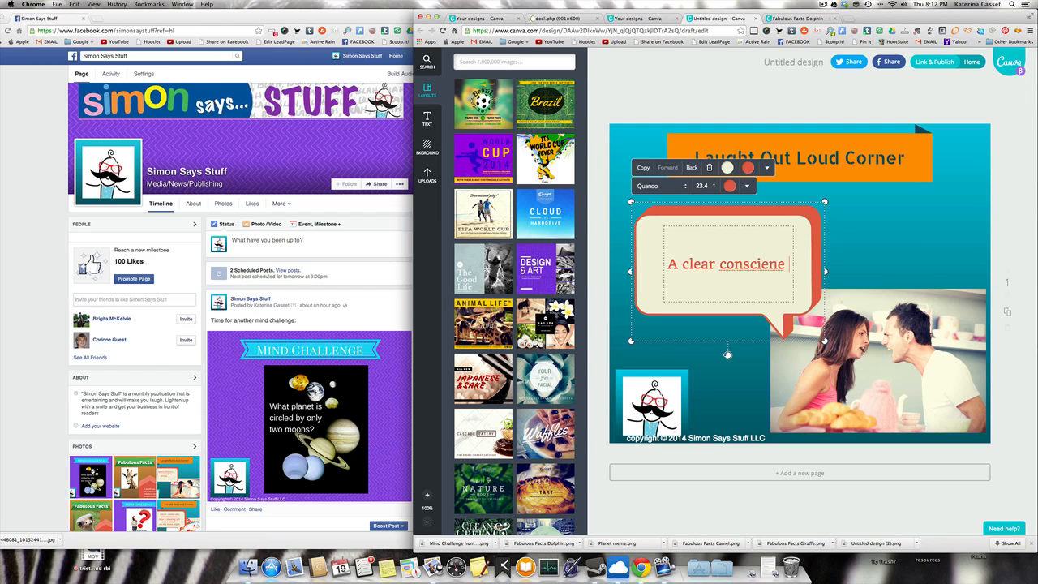
key(BackSpace)
text(ce is usu)
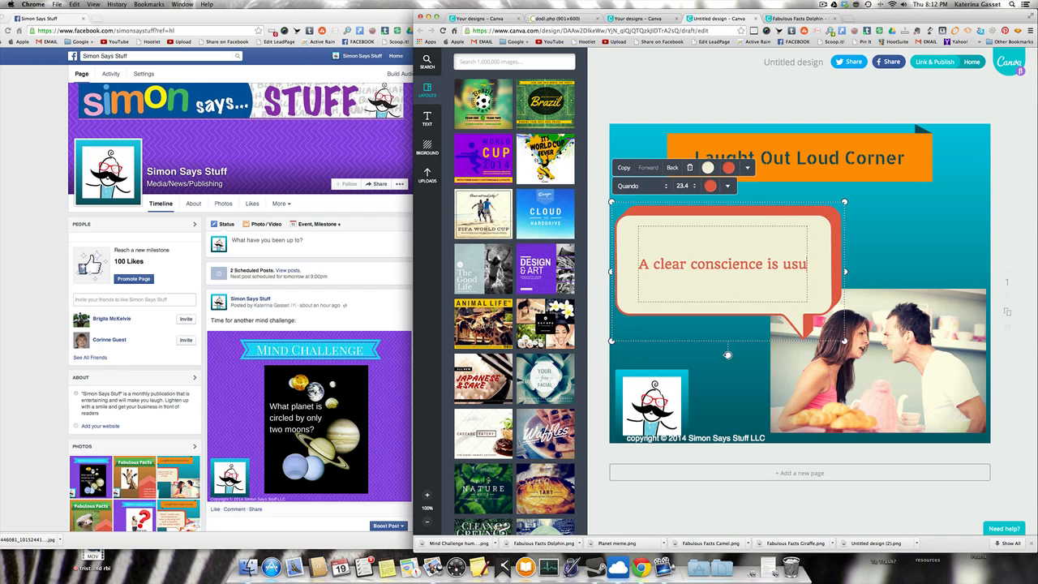
key(BackSpace)
key(BackSpace)
key(BackSpace)
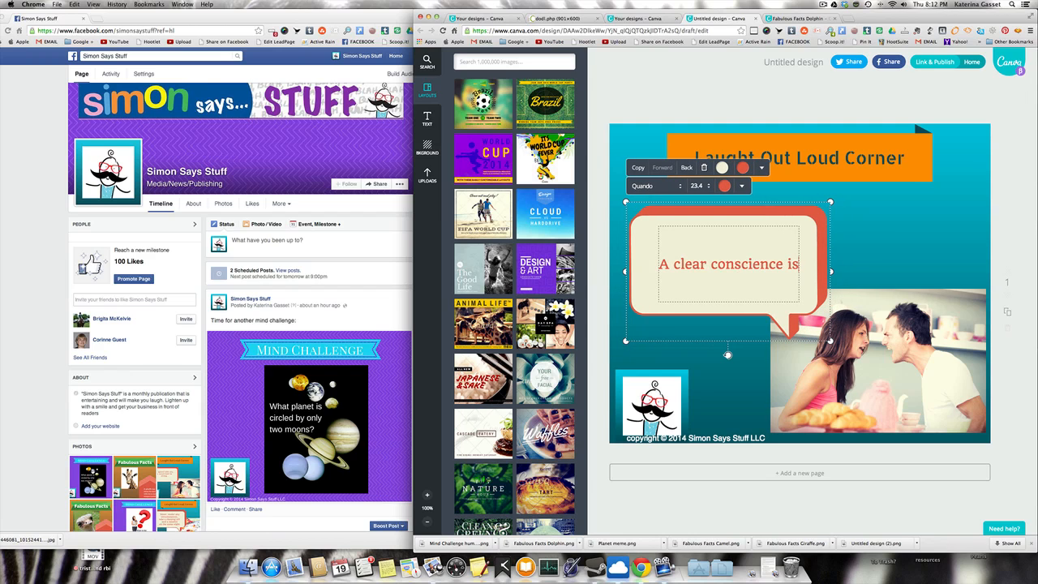
text(usually)
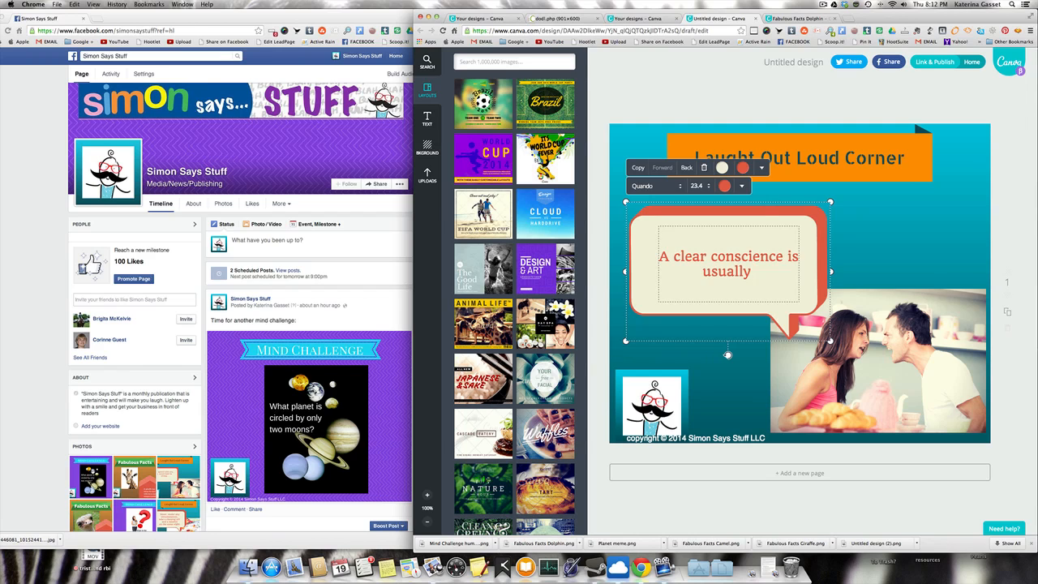
text(the sign o)
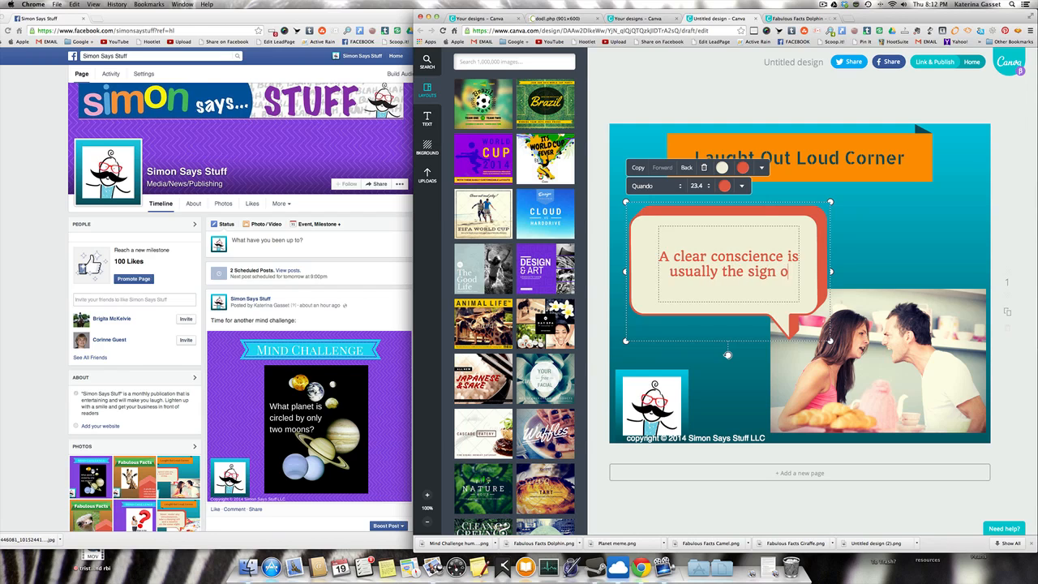
text(f)
key(Return)
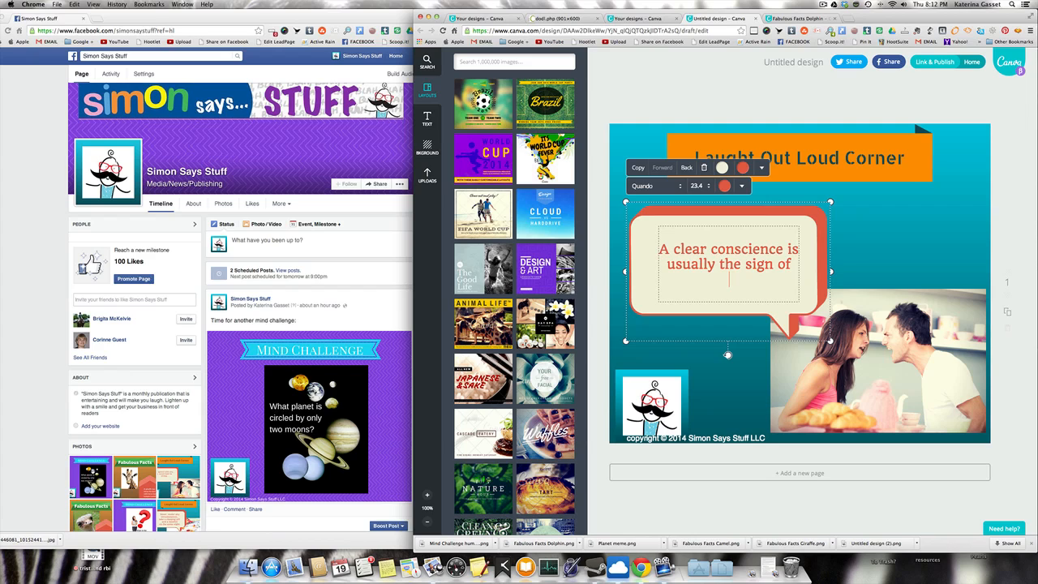
text(a bad memory.)
click(890, 240)
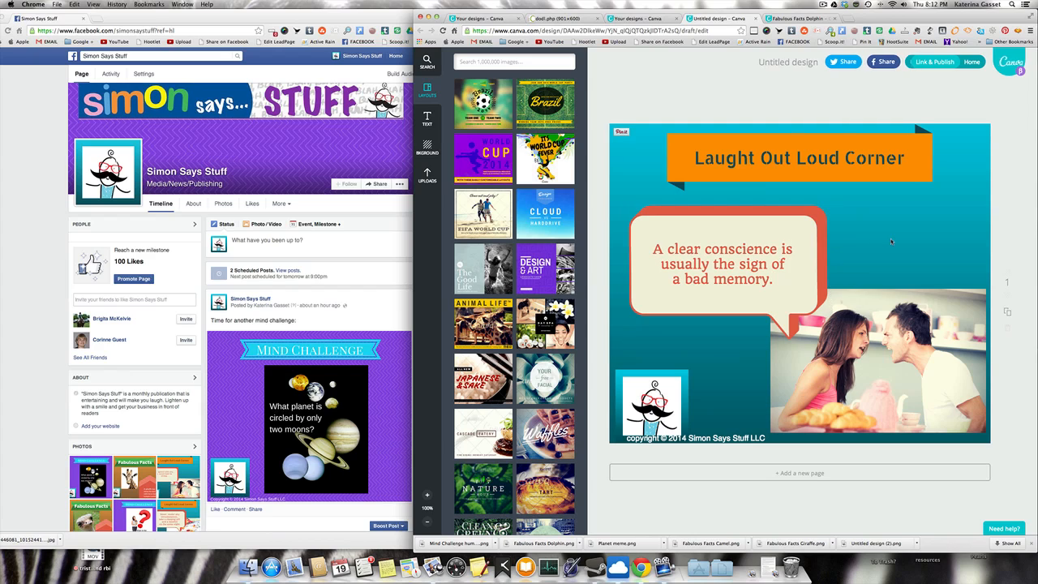
- Delete the arguing couple's photo from the design and go back to the photo search results on iCLIPART
click(891, 349)
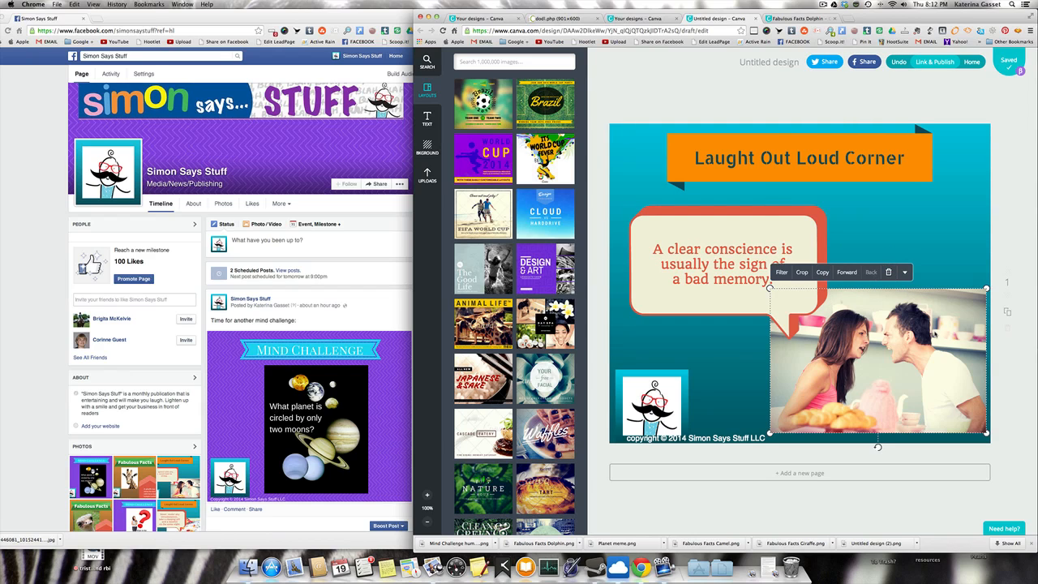
key(Delete)
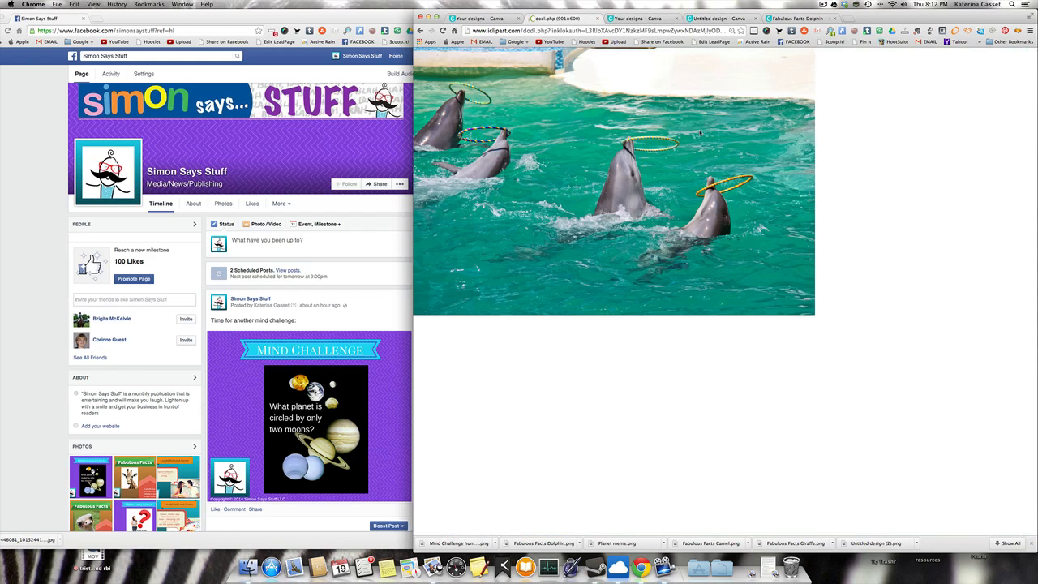
click(420, 30)
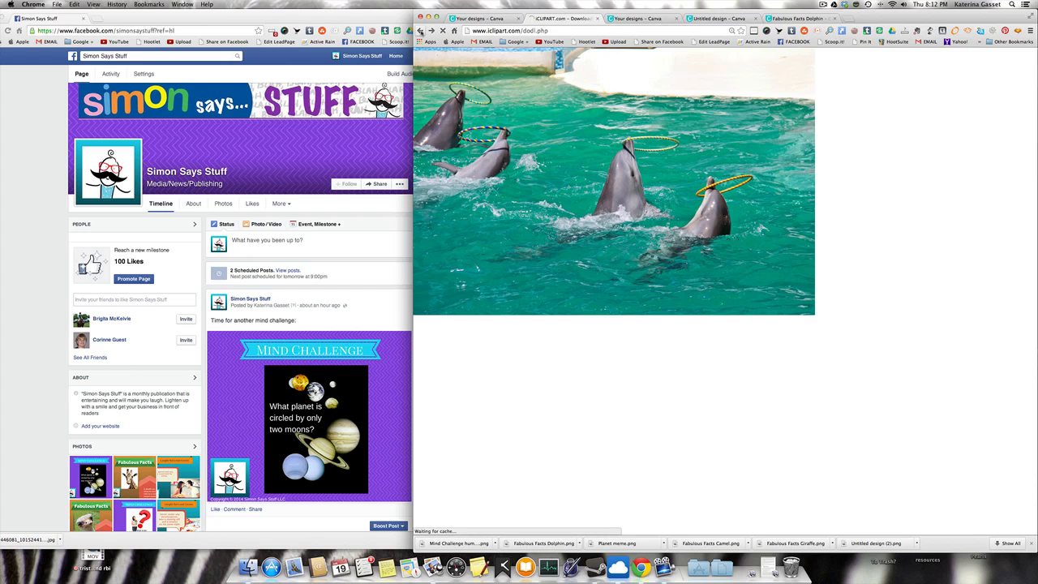
click(420, 30)
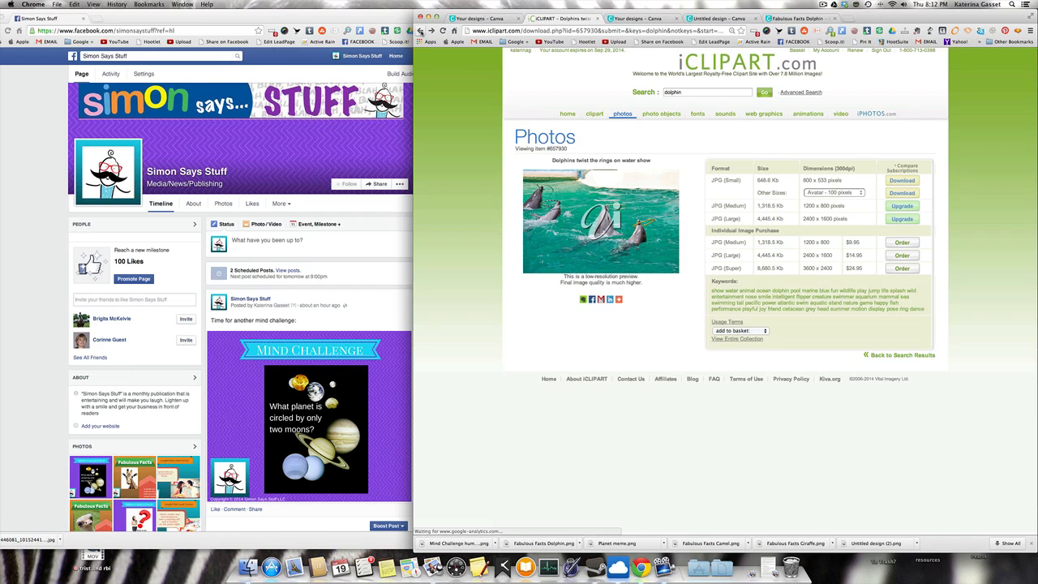
click(420, 30)
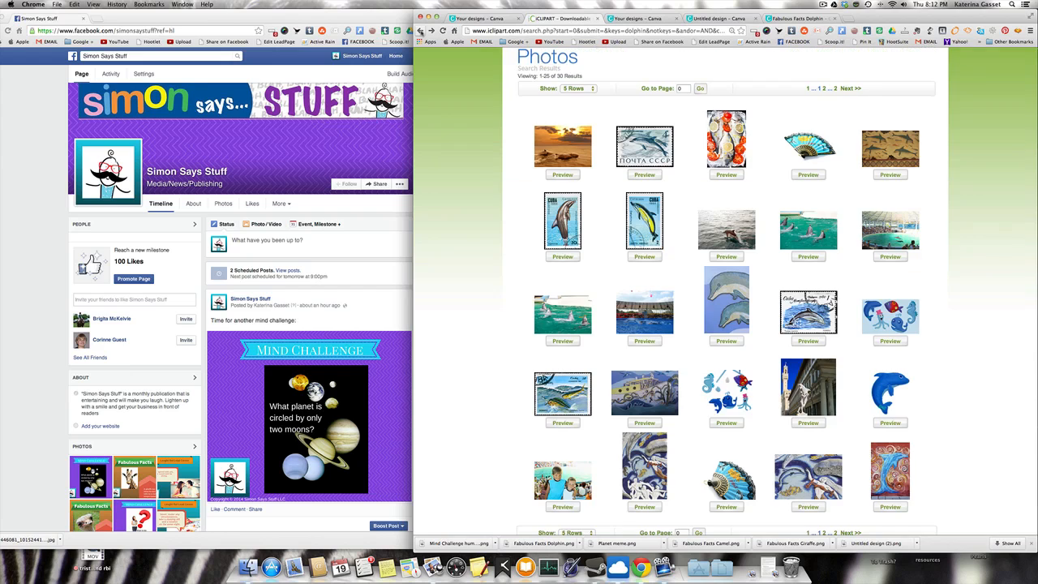
click(420, 30)
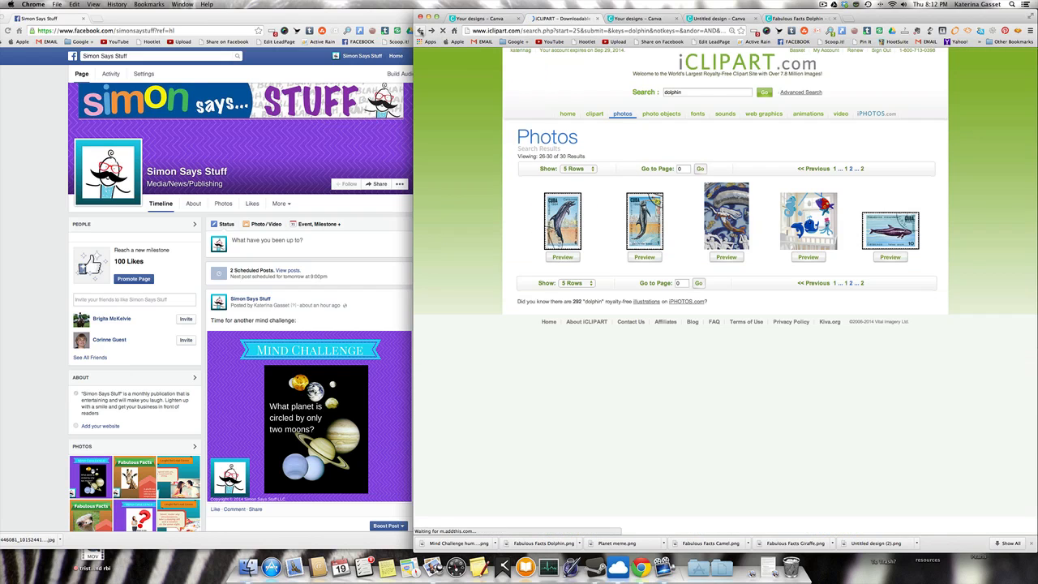
- Search the iCLIPART photos for "memory" and look through the first two pages of results
click(688, 91)
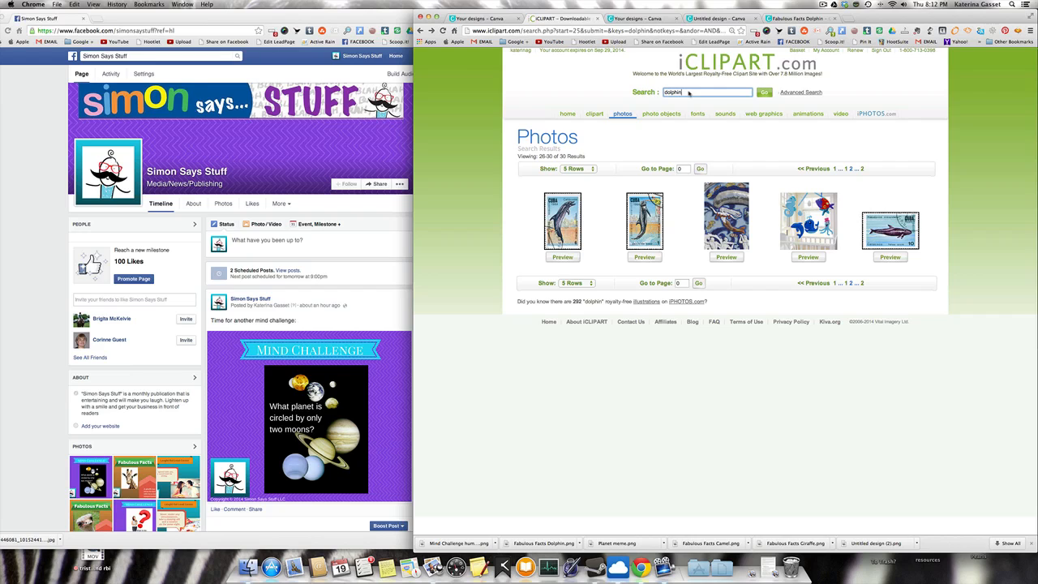
key(BackSpace)
key(BackSpace)
key(BackSpace)
key(BackSpace)
key(BackSpace)
key(BackSpace)
key(BackSpace)
text(bad)
key(BackSpace)
key(BackSpace)
key(BackSpace)
text(memor)
key(Return)
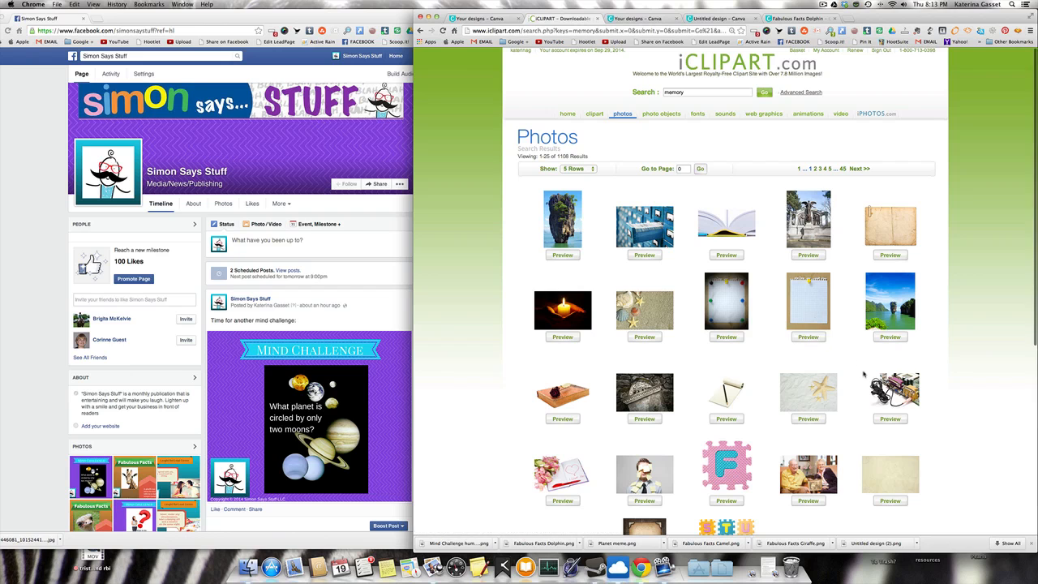
scroll(863, 374, down, 3)
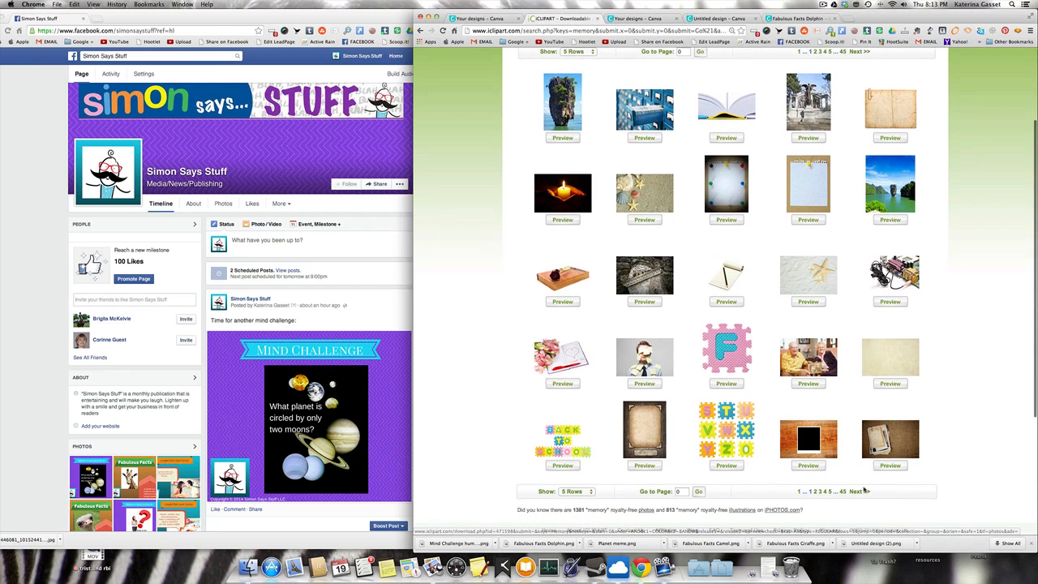
click(860, 491)
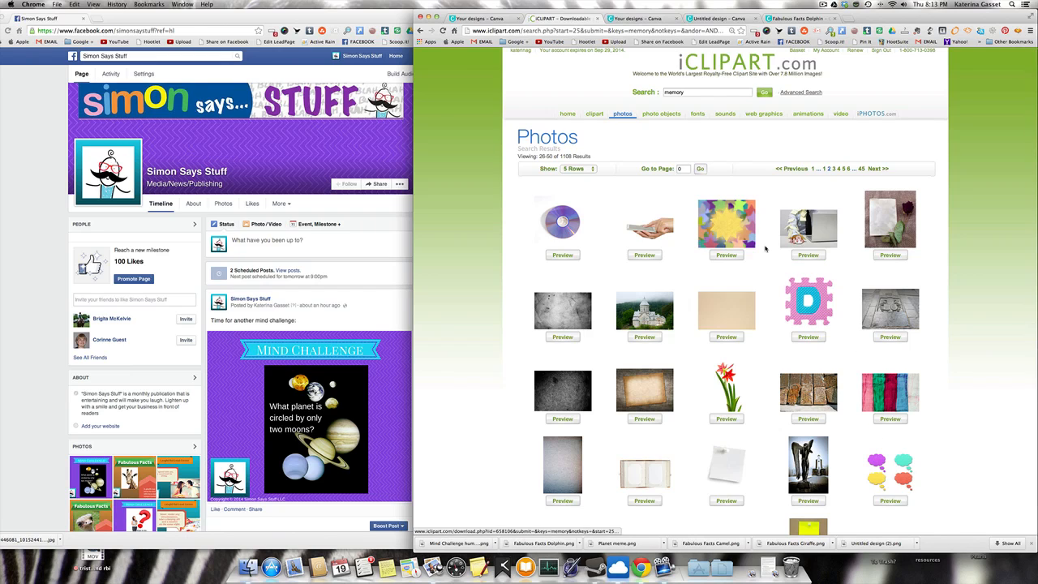
- Search the iCLIPART photos for "brain" and look through the first page of results
drag(685, 94, 661, 93)
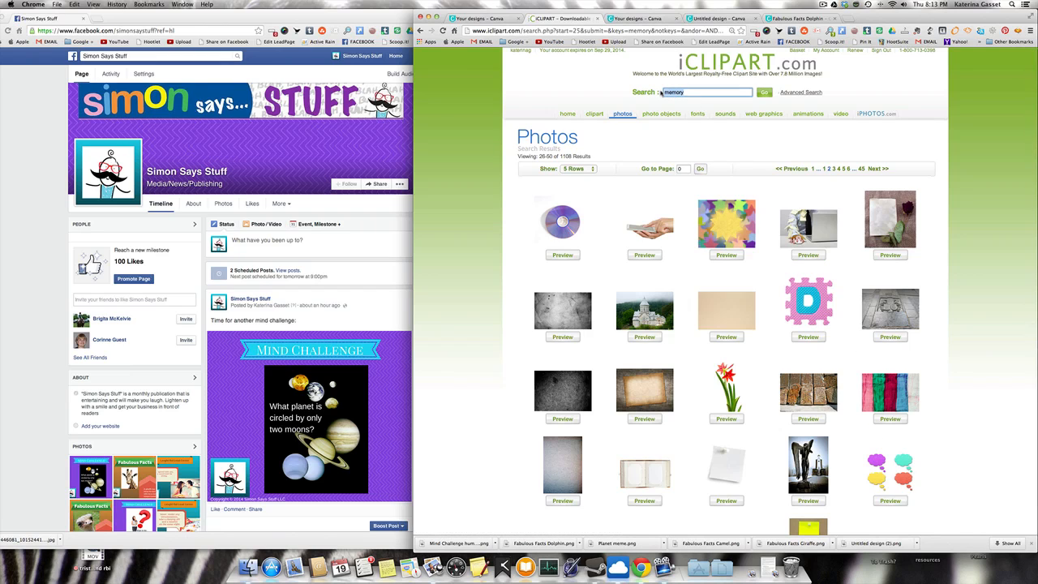
text(brain)
key(Return)
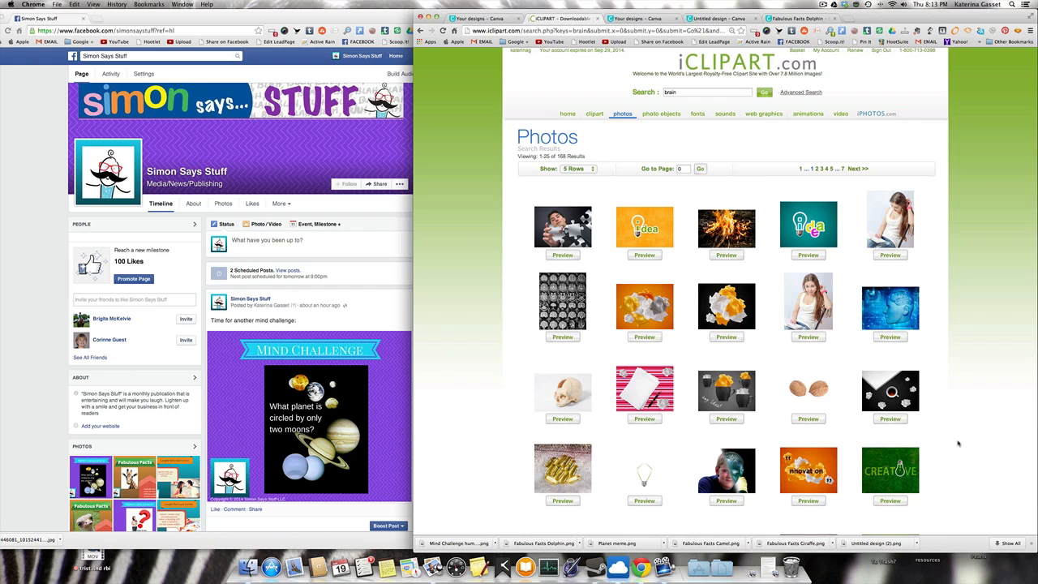
scroll(958, 443, down, 5)
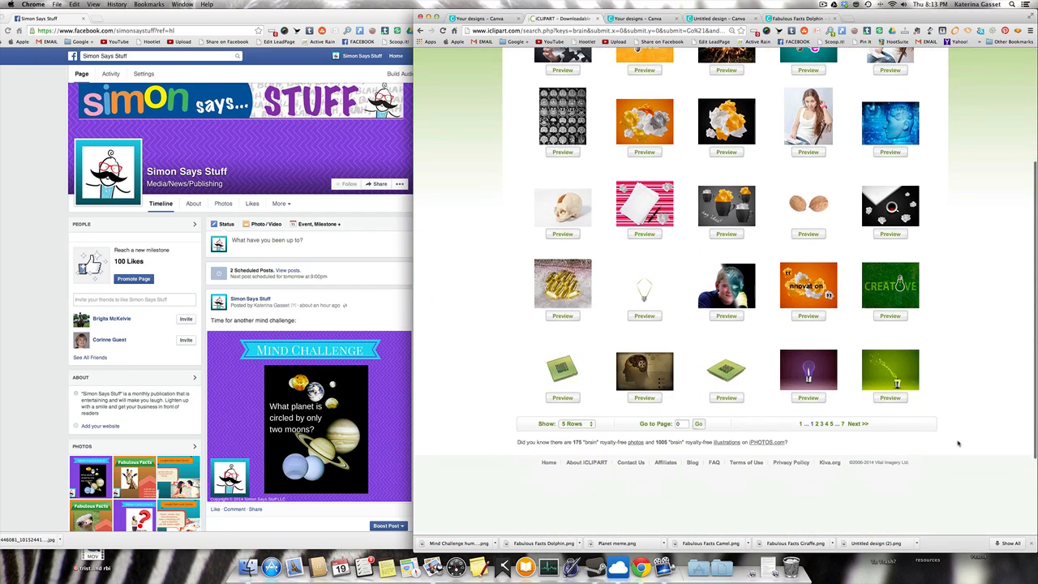
scroll(957, 442, up, 5)
- Search the iCLIPART photos for "forget" and open the preview of the woman at the store checkout
drag(689, 96, 662, 93)
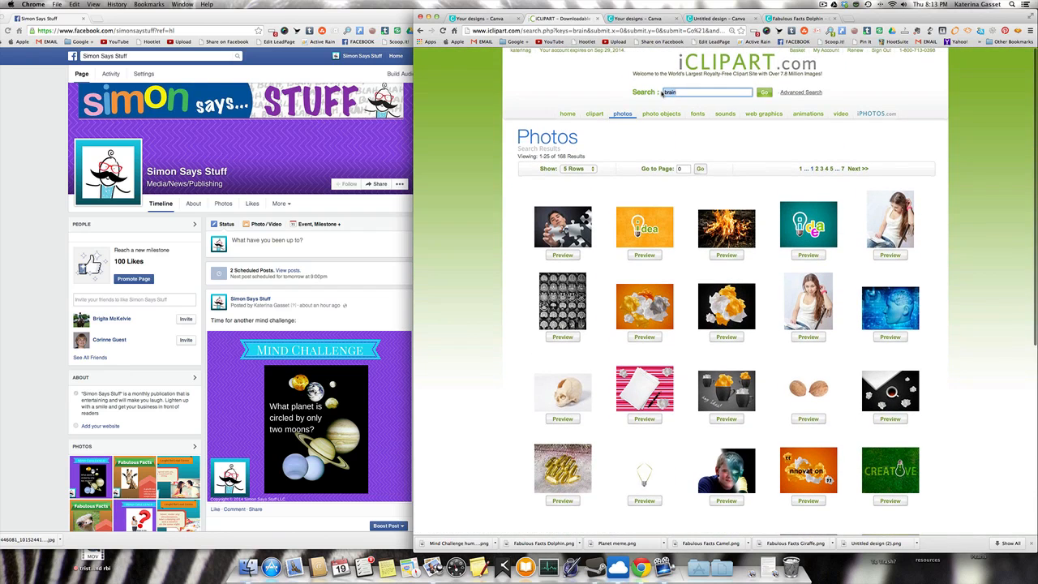
text(forget)
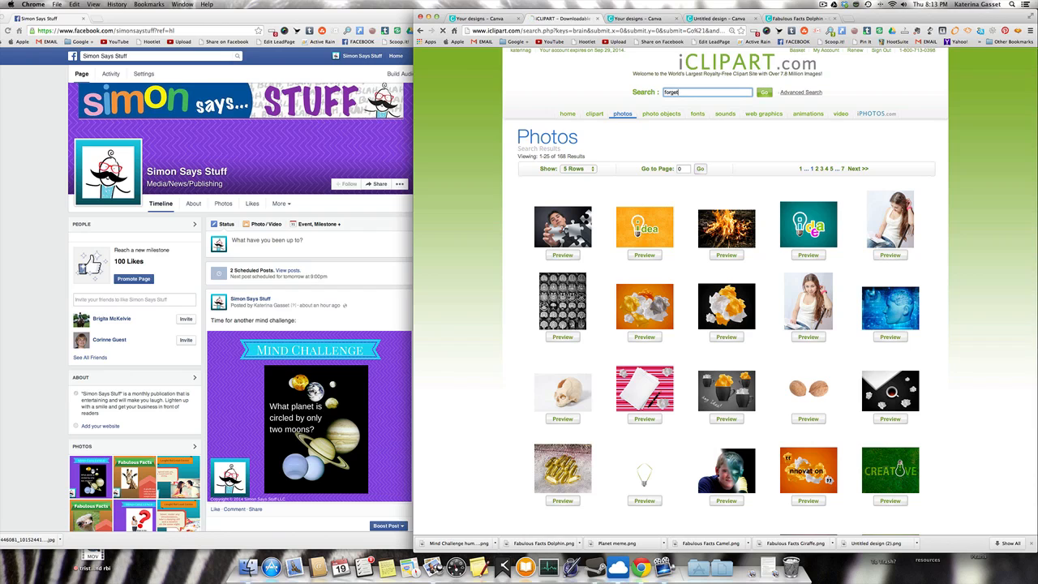
key(Return)
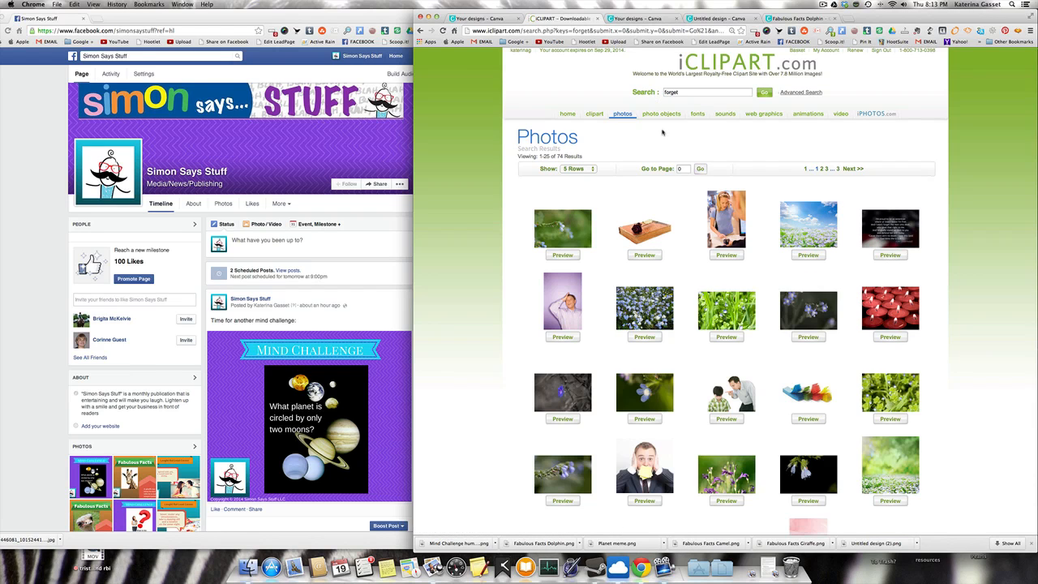
scroll(758, 341, down, 2)
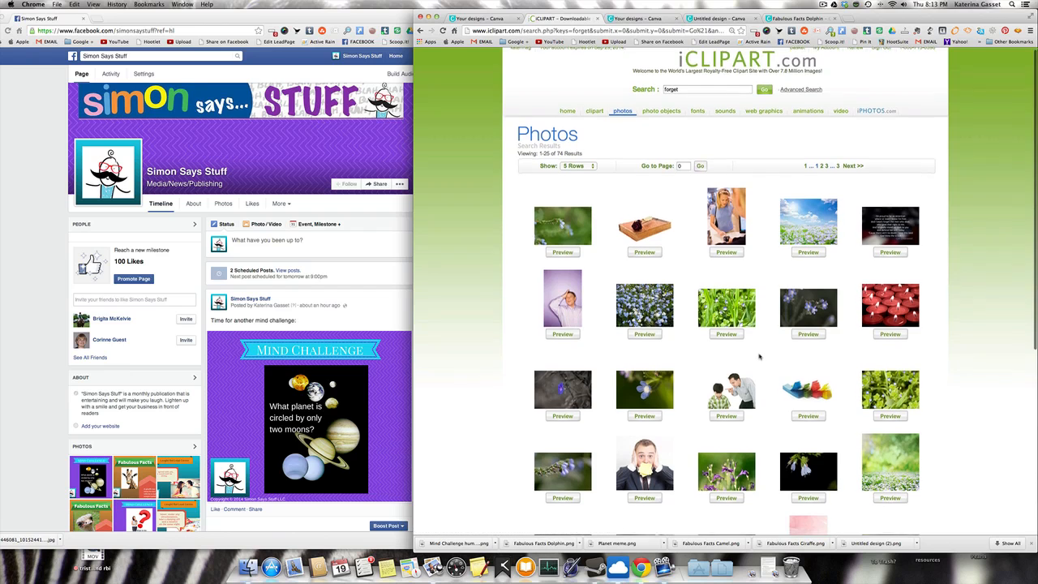
scroll(758, 357, down, 3)
scroll(758, 358, up, 3)
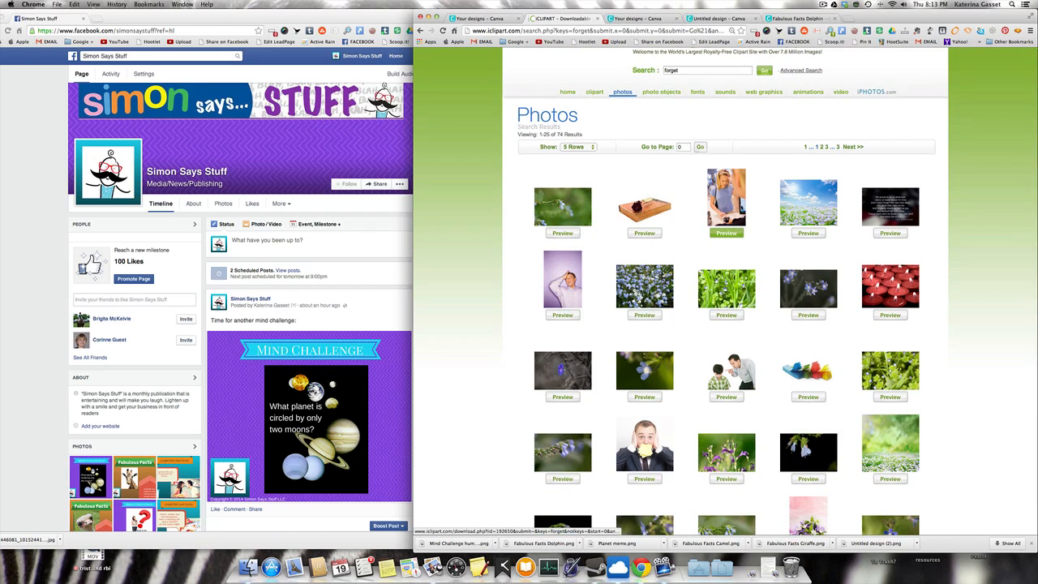
click(726, 233)
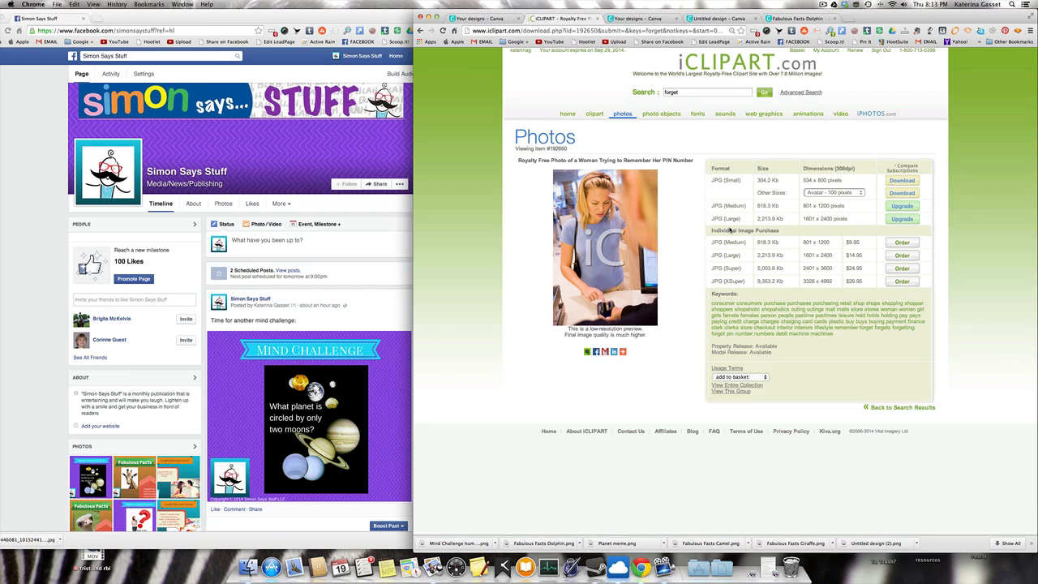
- Download the checkout woman photo in the Large - 600 pixels size
click(861, 192)
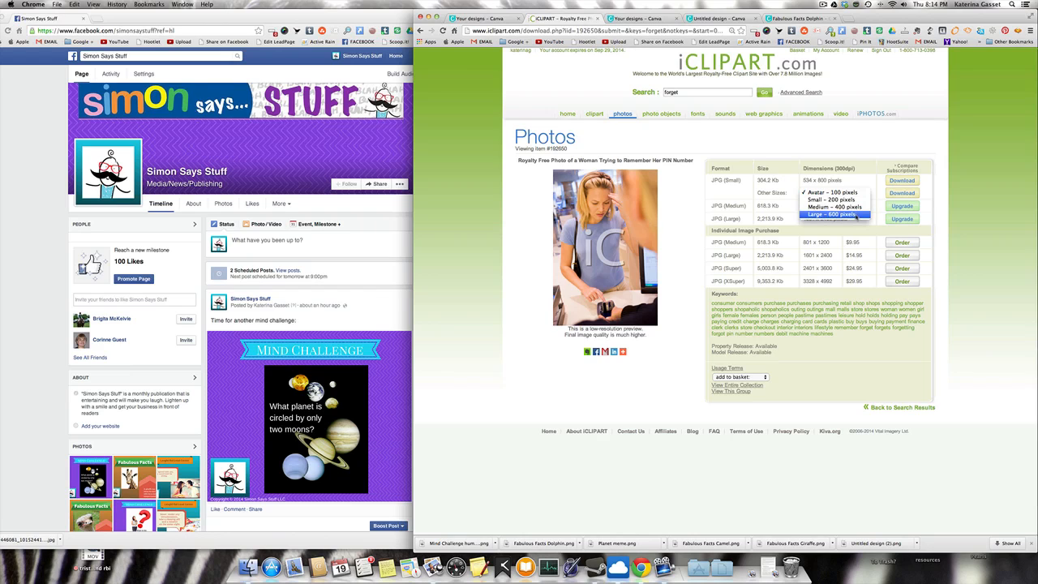
click(856, 214)
click(892, 194)
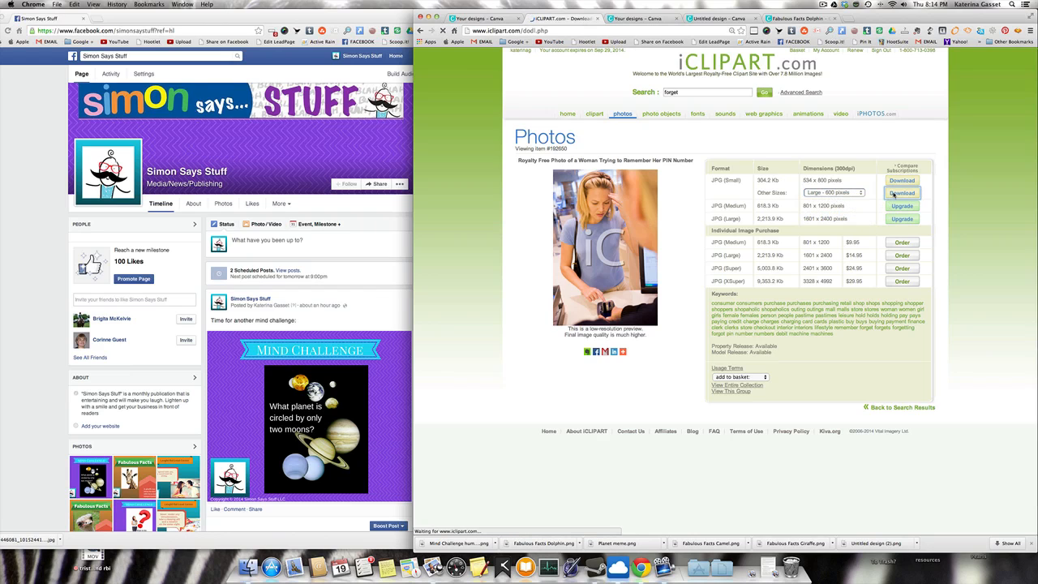
- Move the Facebook window down to uncover the desktop, preview the Dolphin image, and move that file to the trash
click(707, 89)
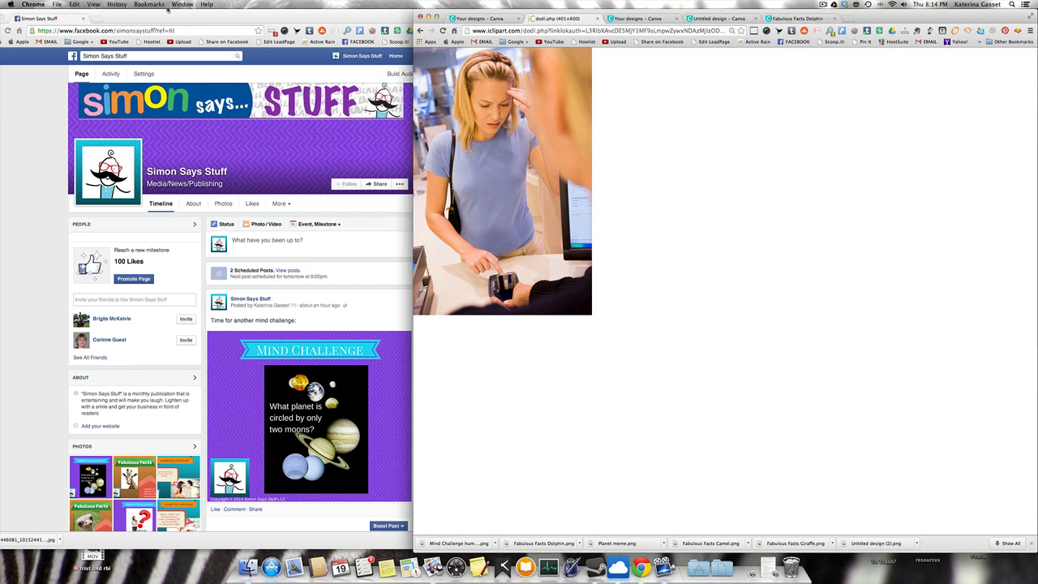
drag(168, 13, 210, 450)
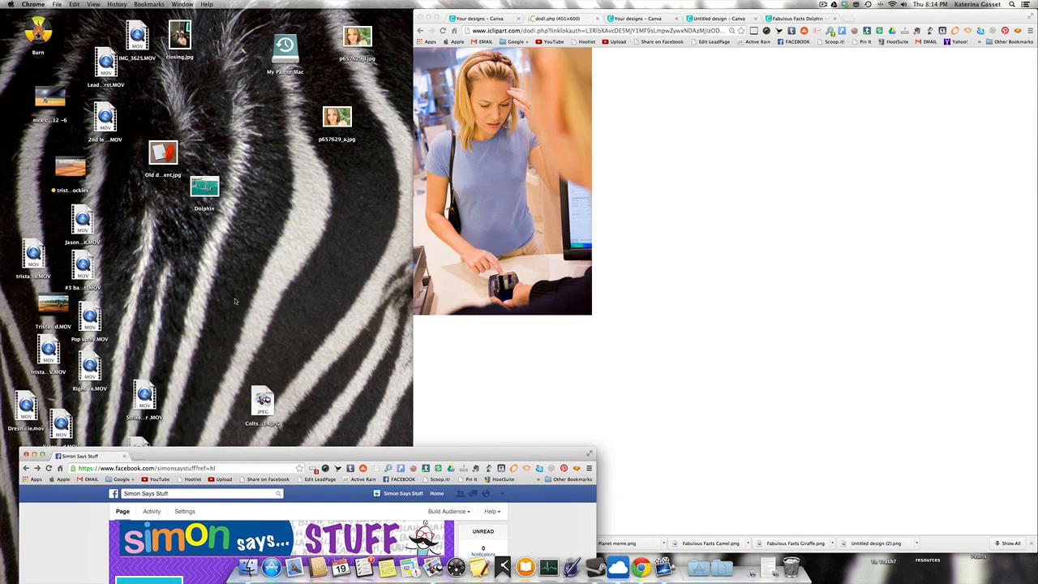
click(195, 185)
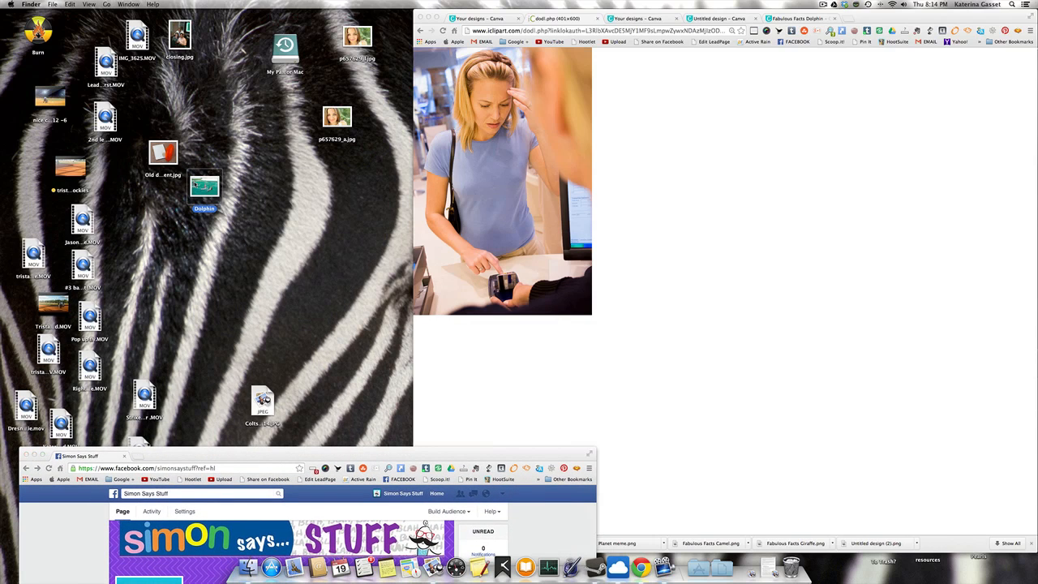
double_click(194, 185)
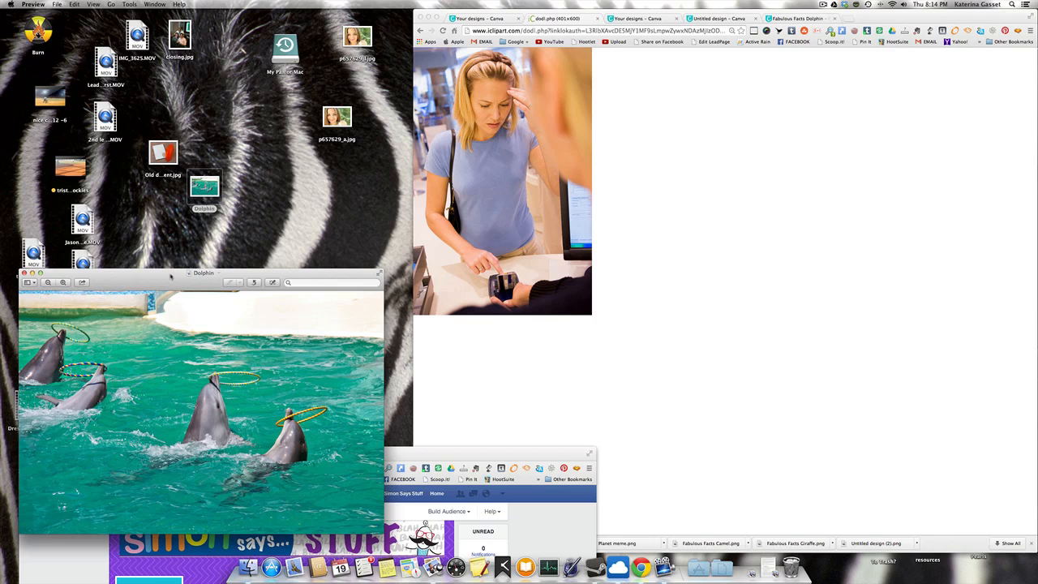
click(23, 274)
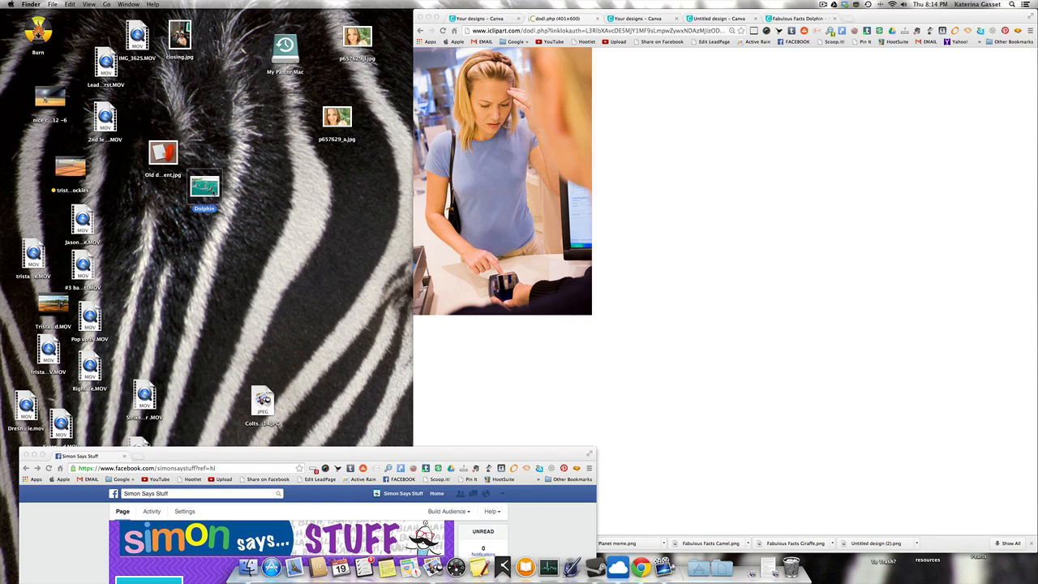
right_click(213, 189)
click(231, 214)
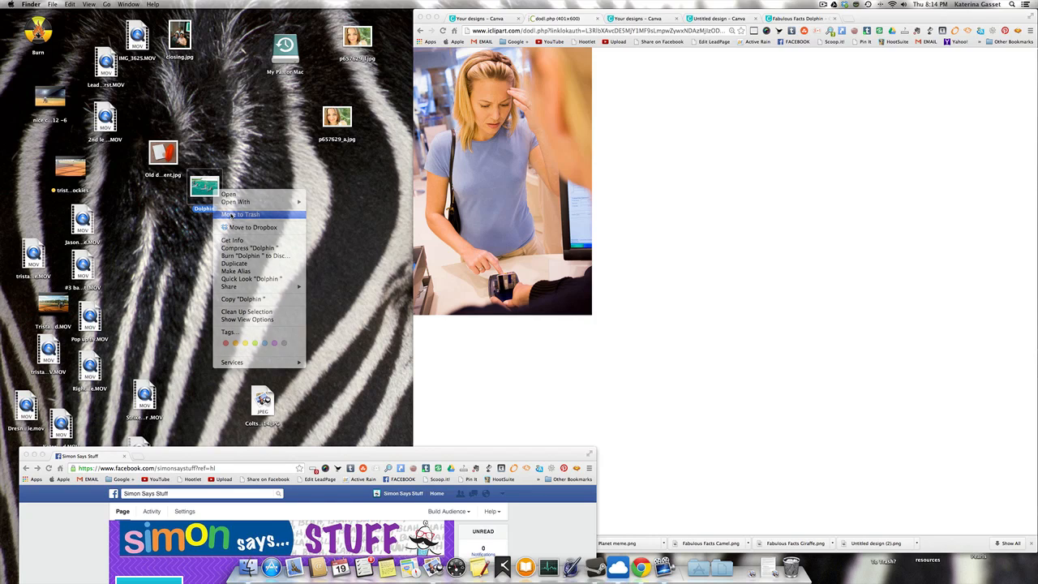
click(165, 162)
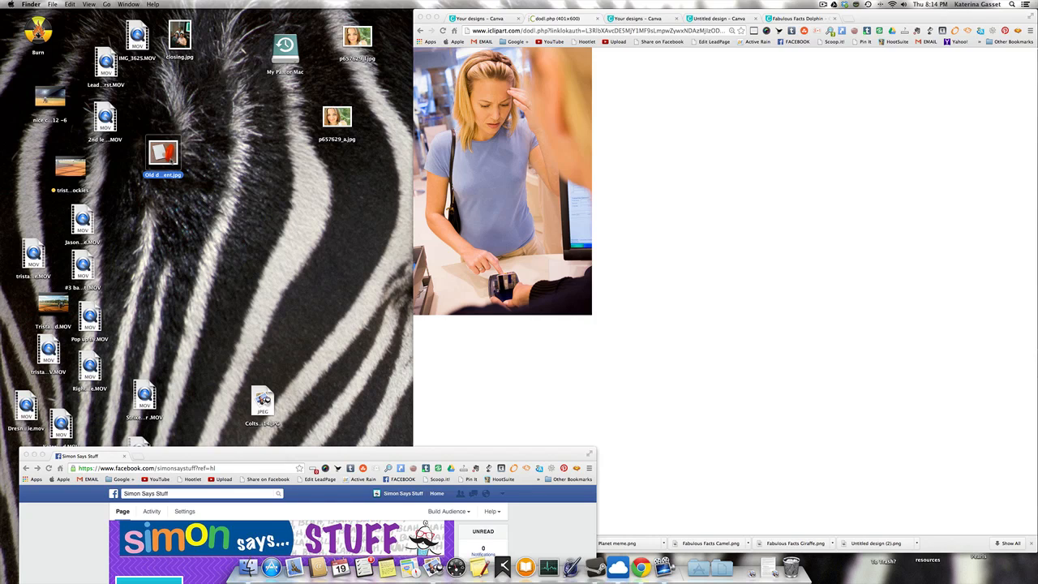
click(228, 196)
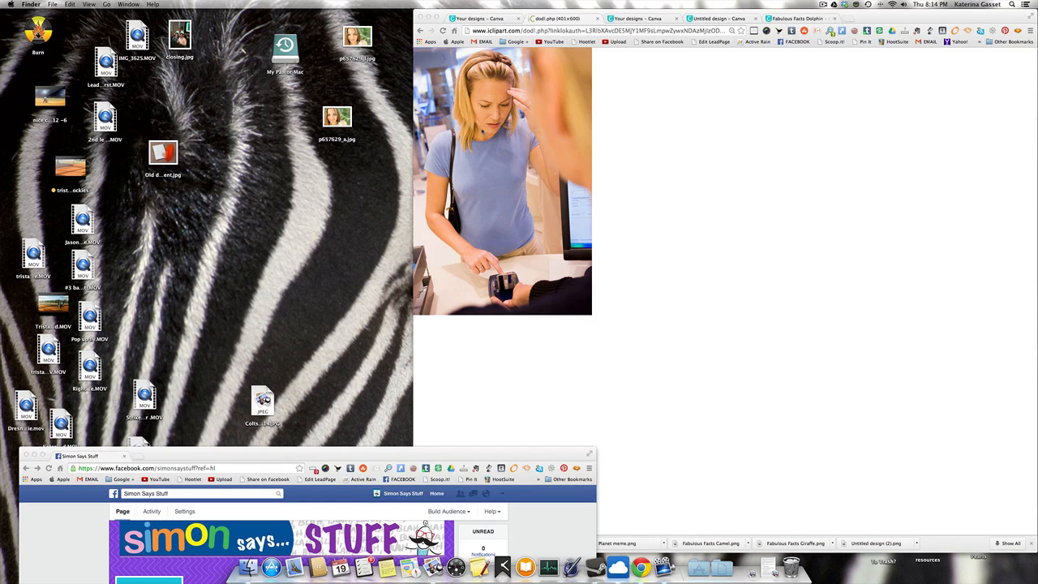
- Save the checkout woman photo from the browser to the desktop and rename the file "bad memory"
click(483, 131)
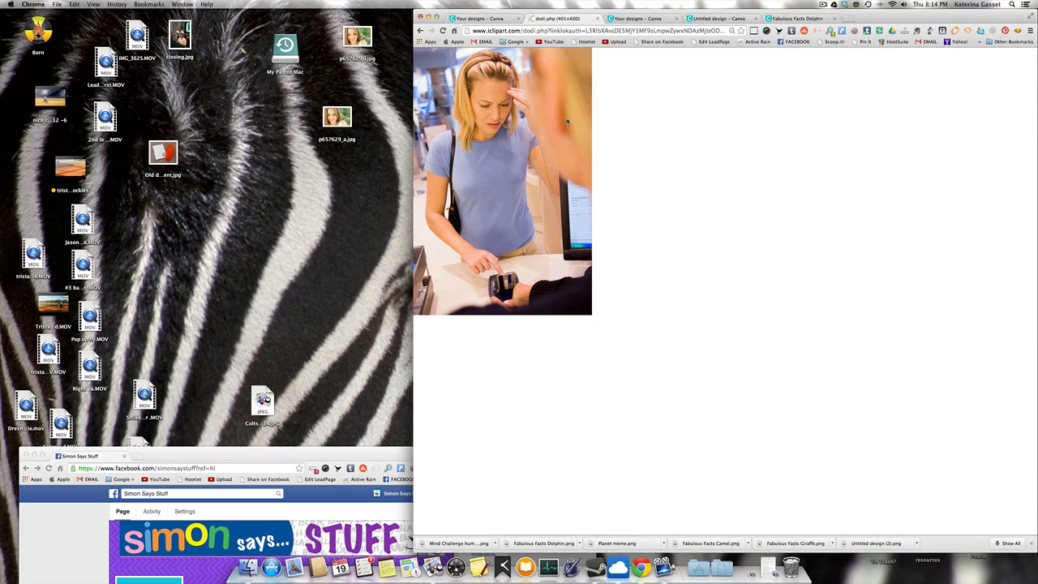
drag(539, 125, 153, 215)
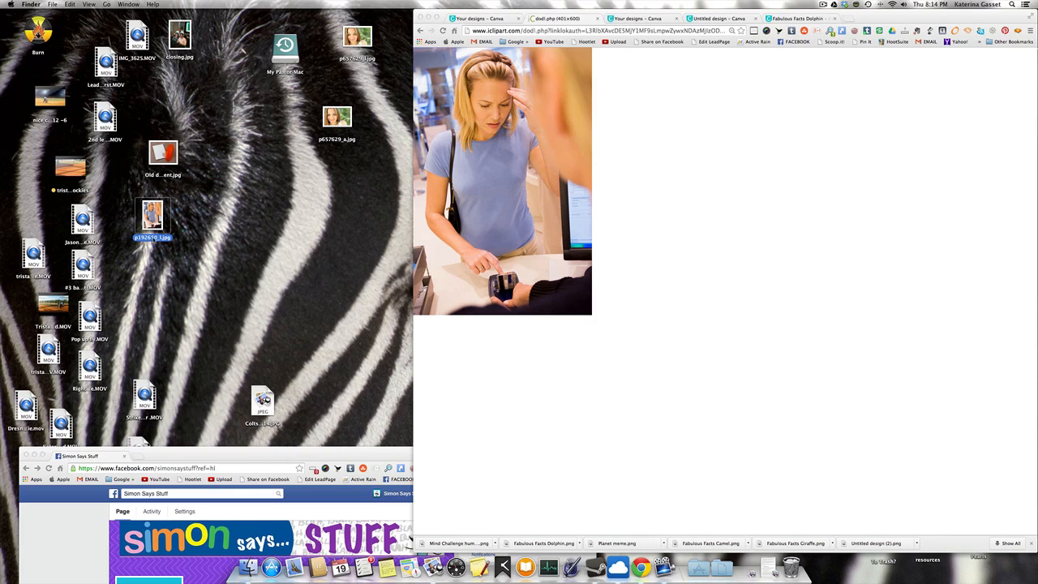
key(Return)
key(BackSpace)
text(bad memory)
click(214, 246)
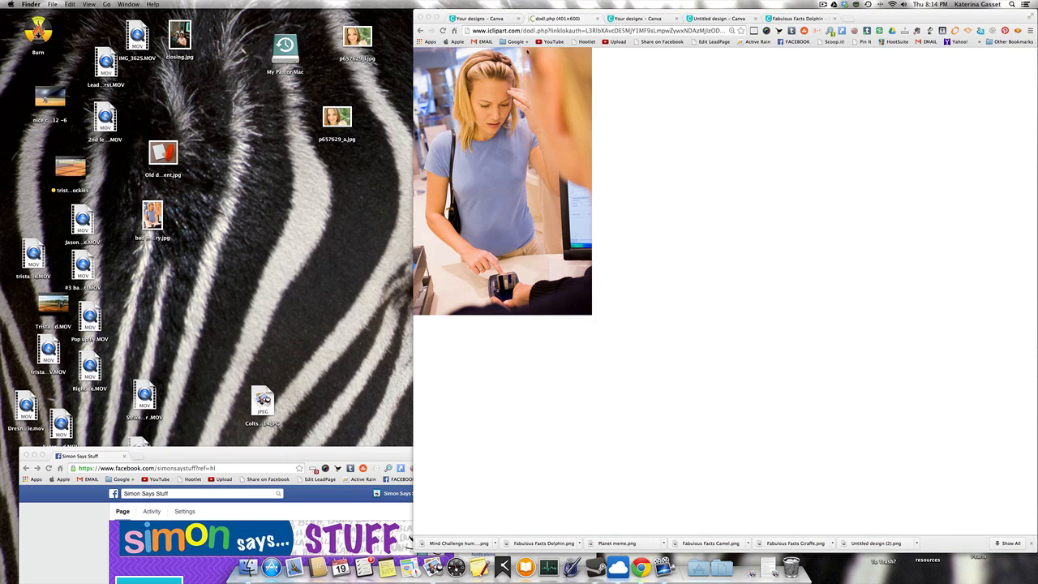
- Return to the untitled Laught Out Loud Corner design in Canva and upload bad memory.jpg from the Desktop
drag(307, 455, 297, 18)
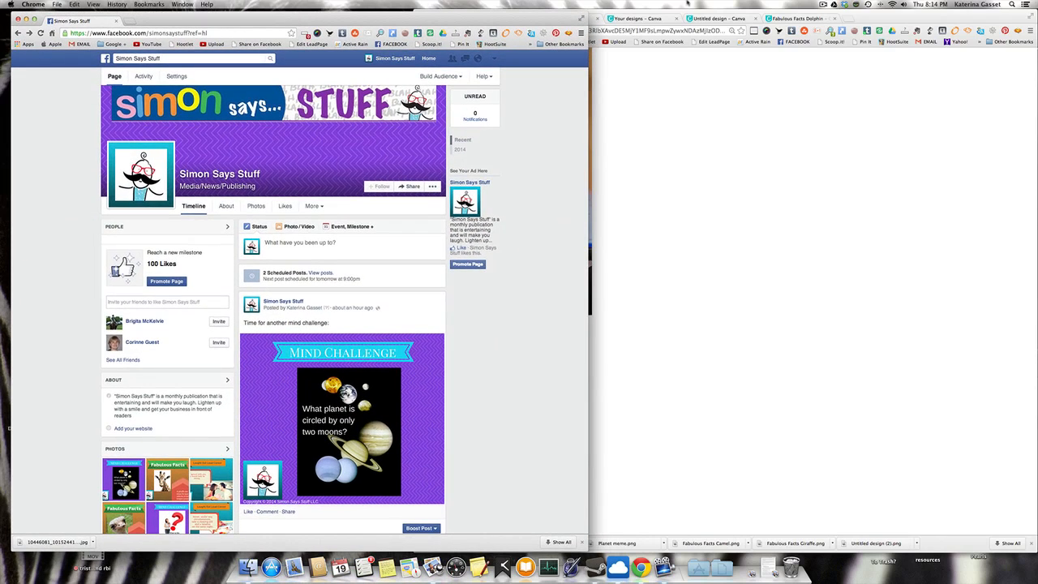
click(702, 22)
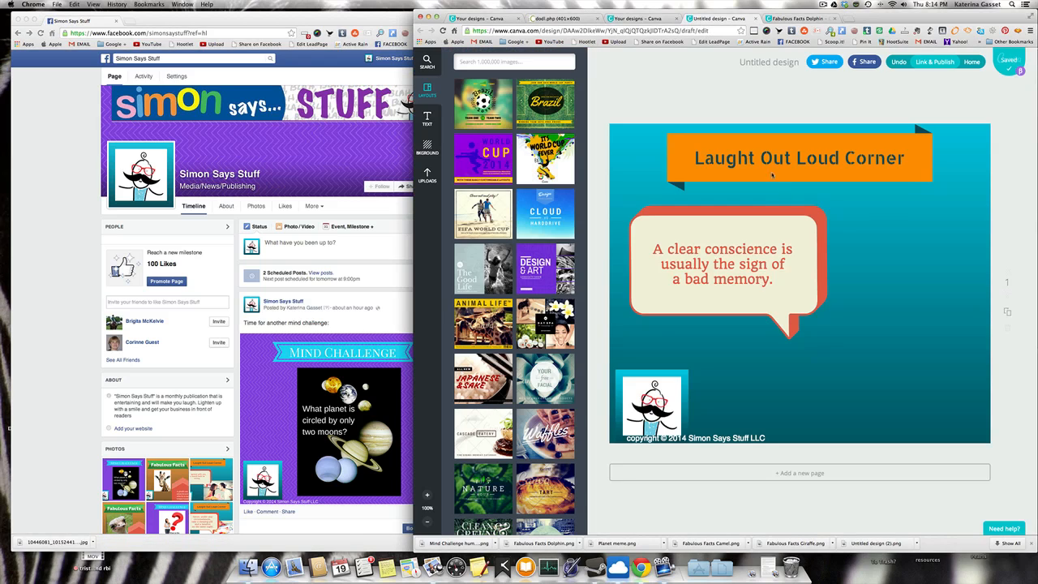
click(851, 227)
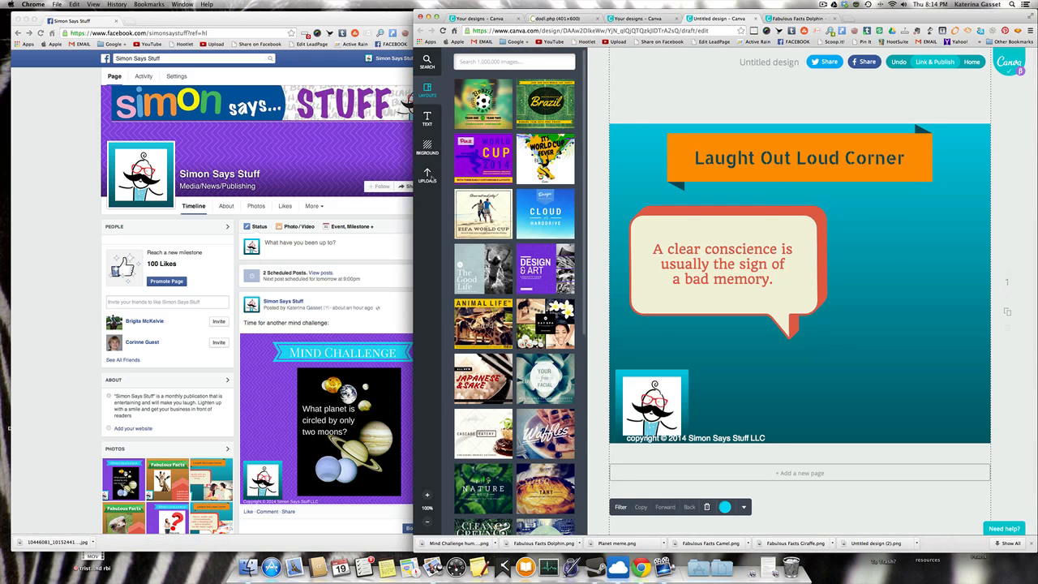
click(428, 175)
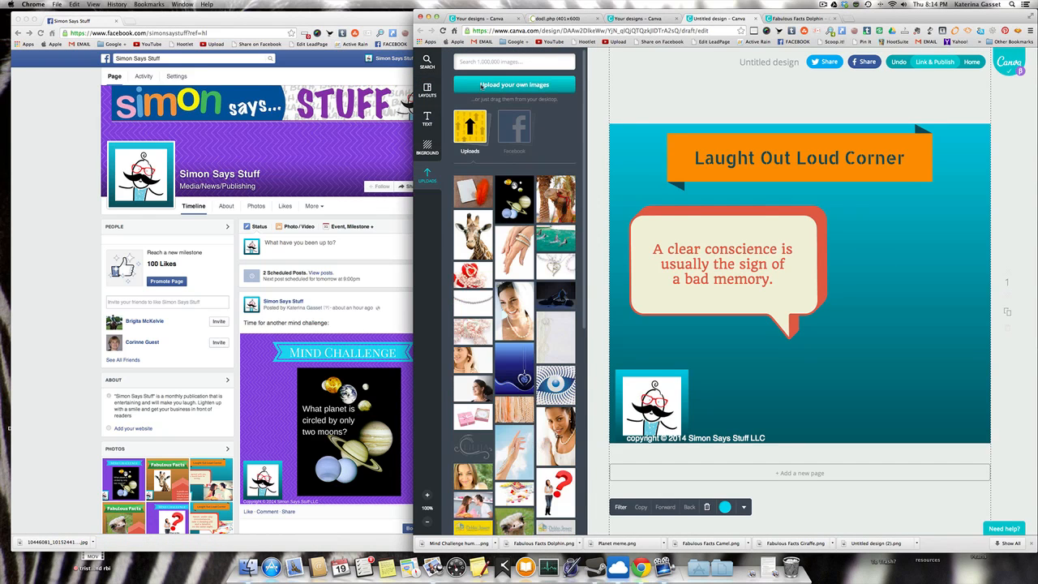
click(482, 84)
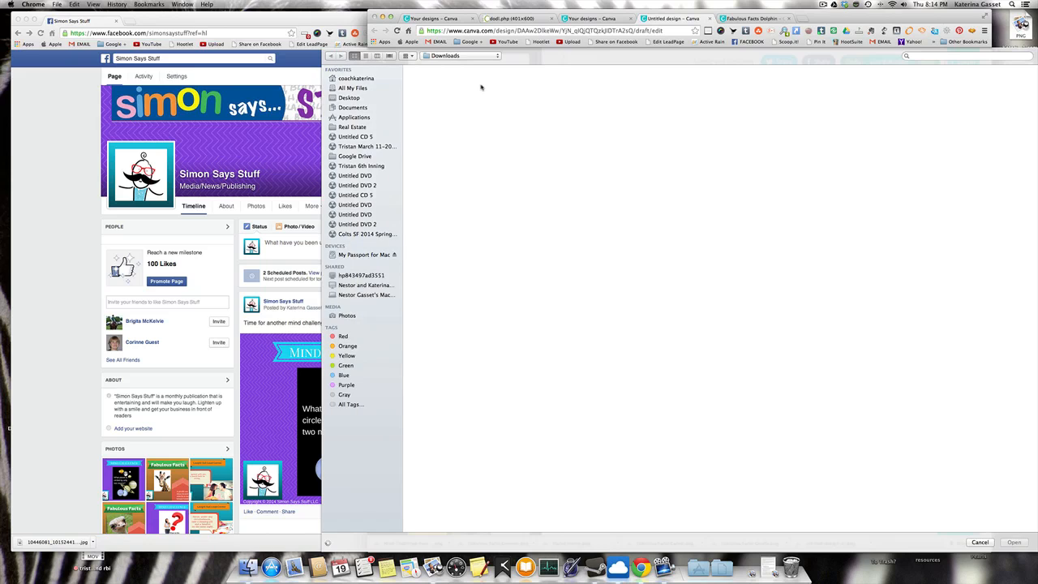
click(356, 98)
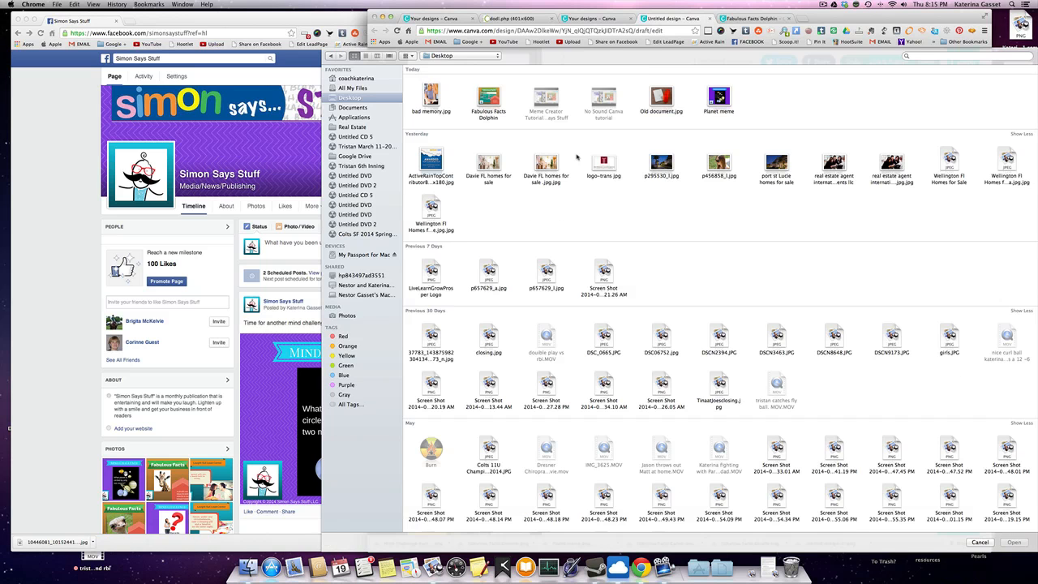
click(433, 98)
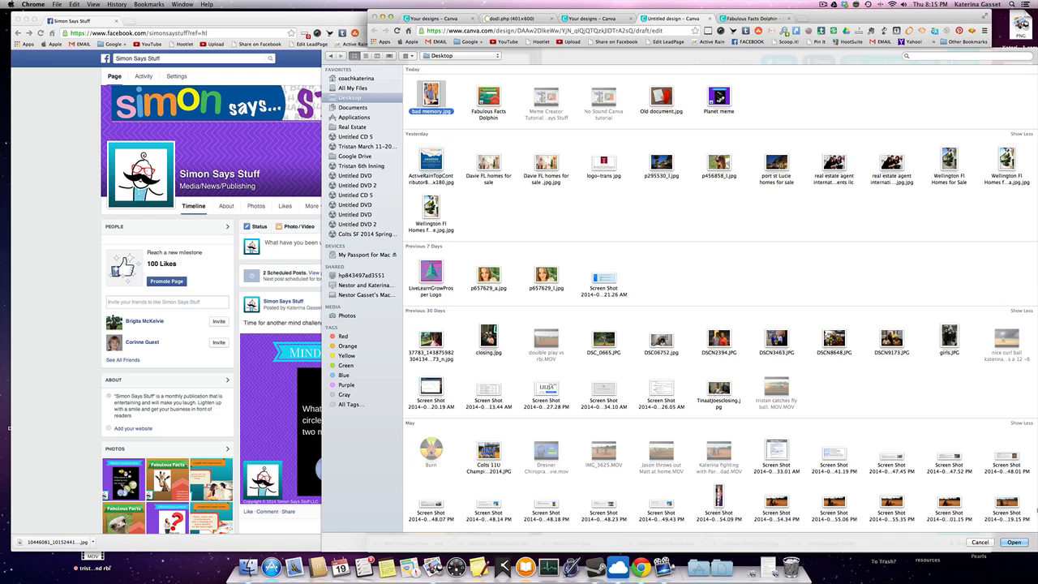
click(1014, 542)
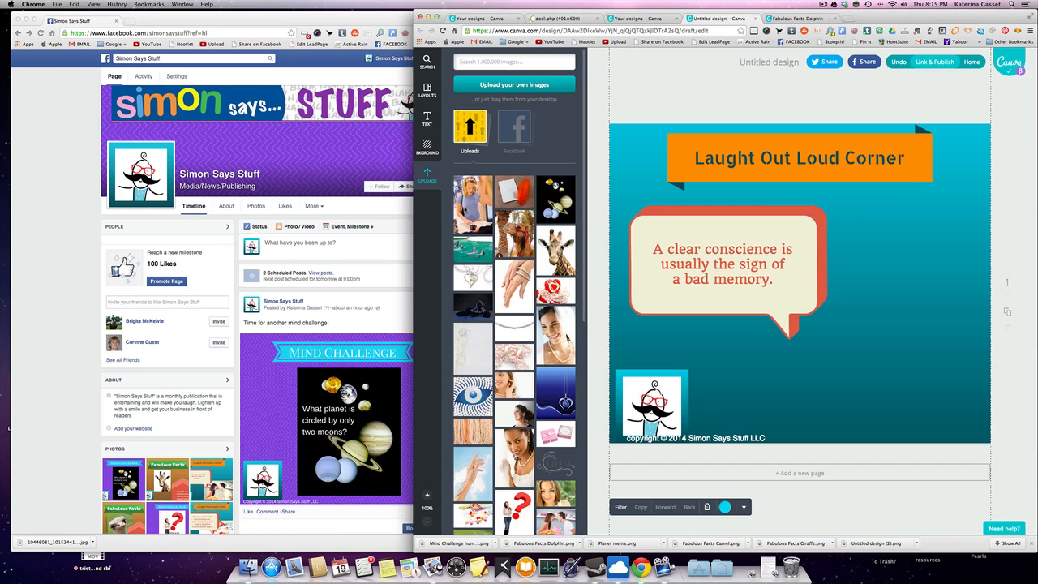
- Place the uploaded checkout photo beside the speech bubble, shrink it slightly, and send it behind the bubble
drag(458, 231, 882, 318)
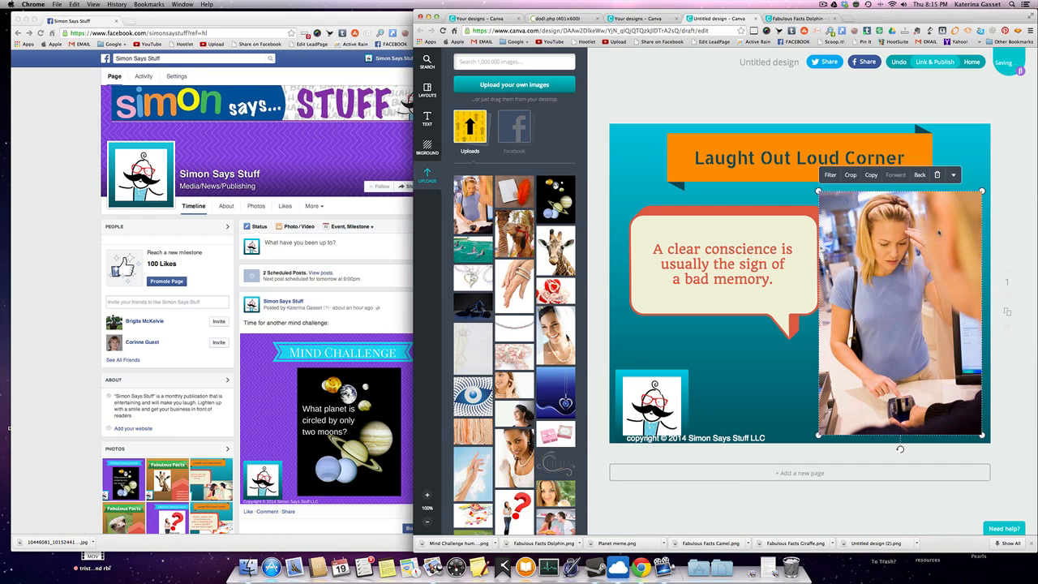
drag(982, 192, 888, 216)
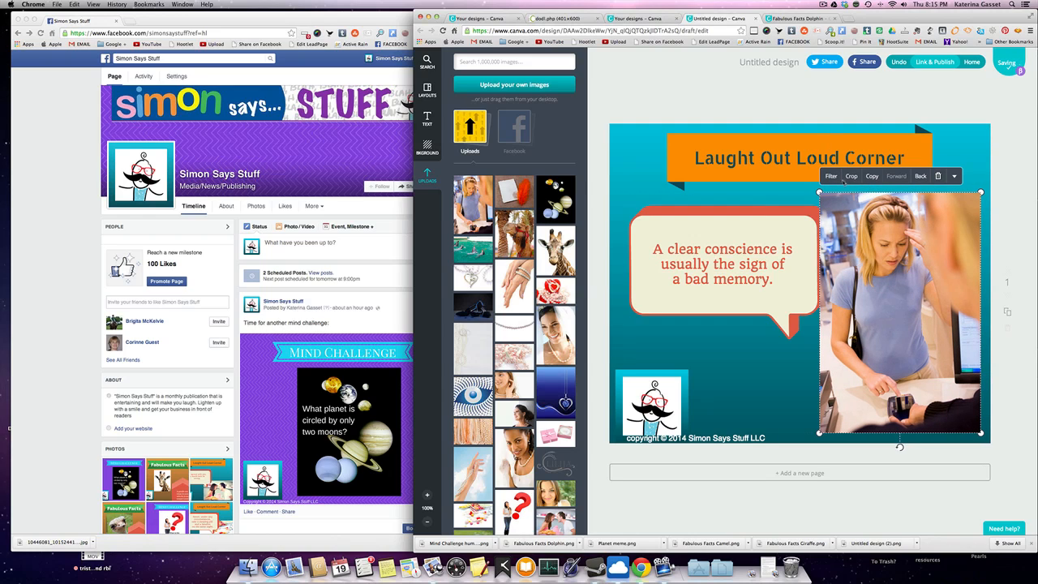
click(919, 177)
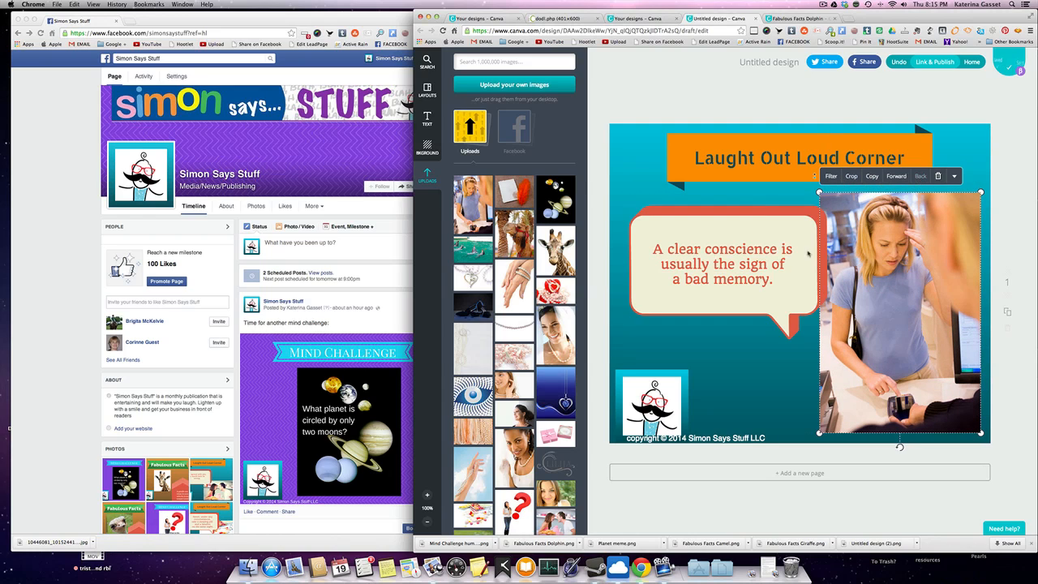
click(758, 384)
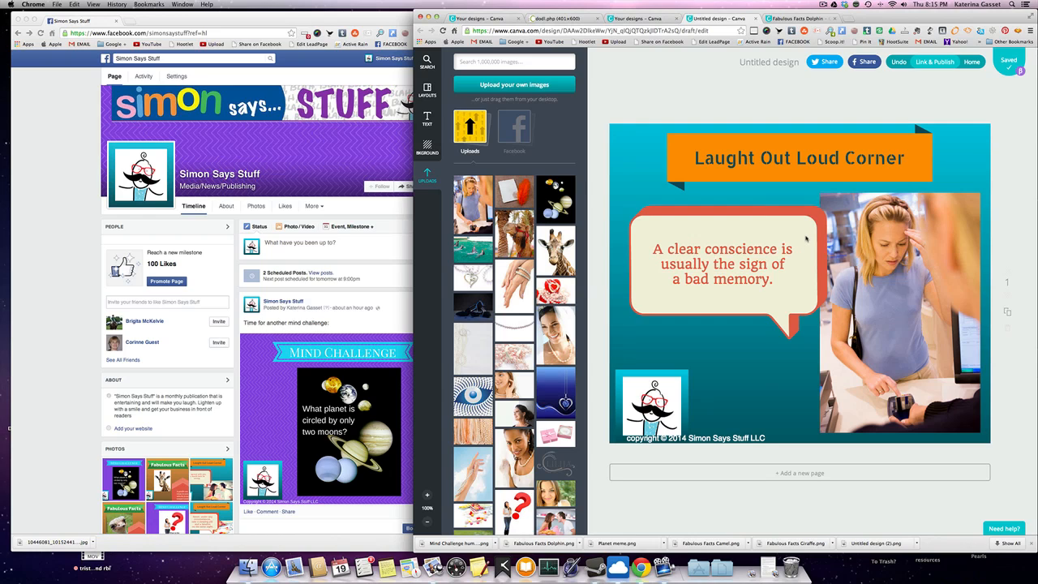
- Rotate the speech bubble and its text counterclockwise and reposition it so the tail points toward the woman in the photo
drag(805, 237, 807, 226)
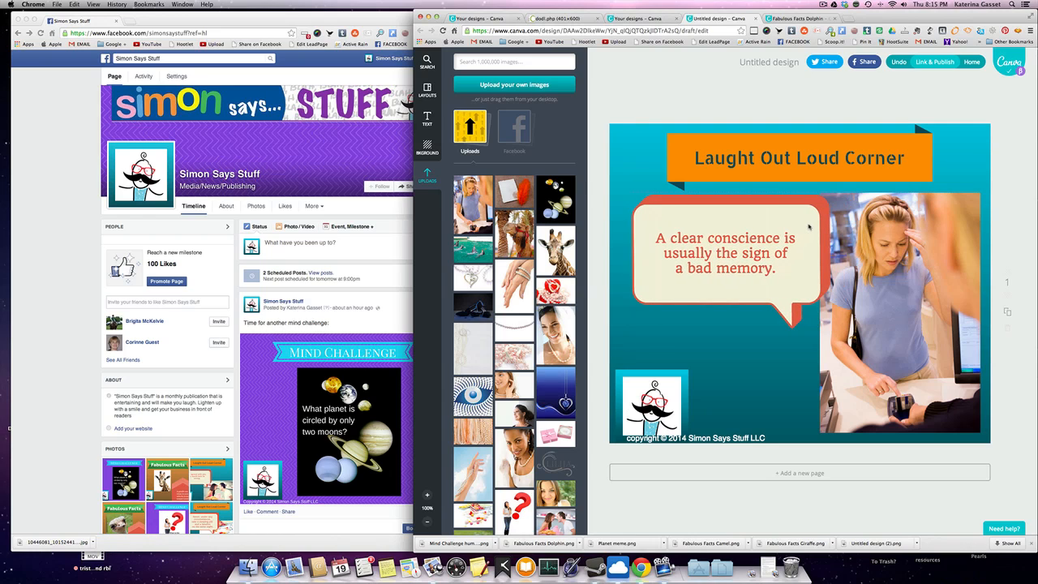
click(796, 326)
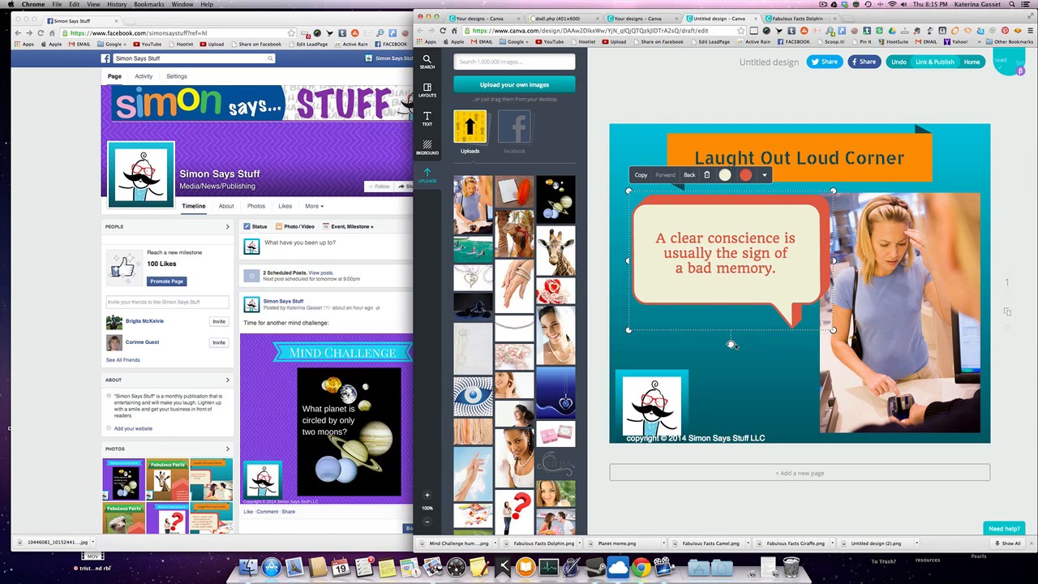
drag(730, 344, 770, 333)
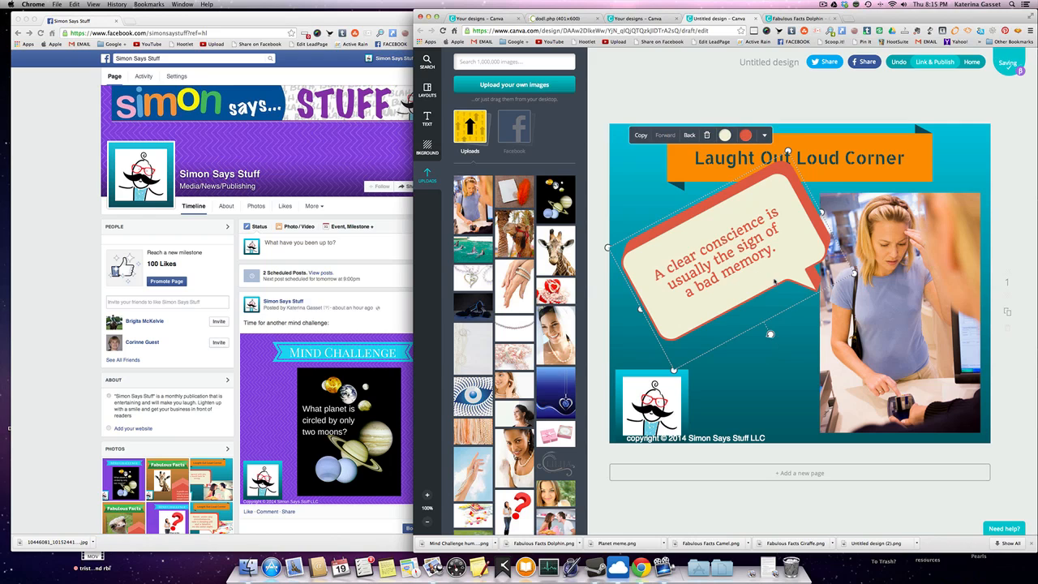
drag(759, 272, 767, 297)
drag(777, 357, 780, 355)
click(796, 394)
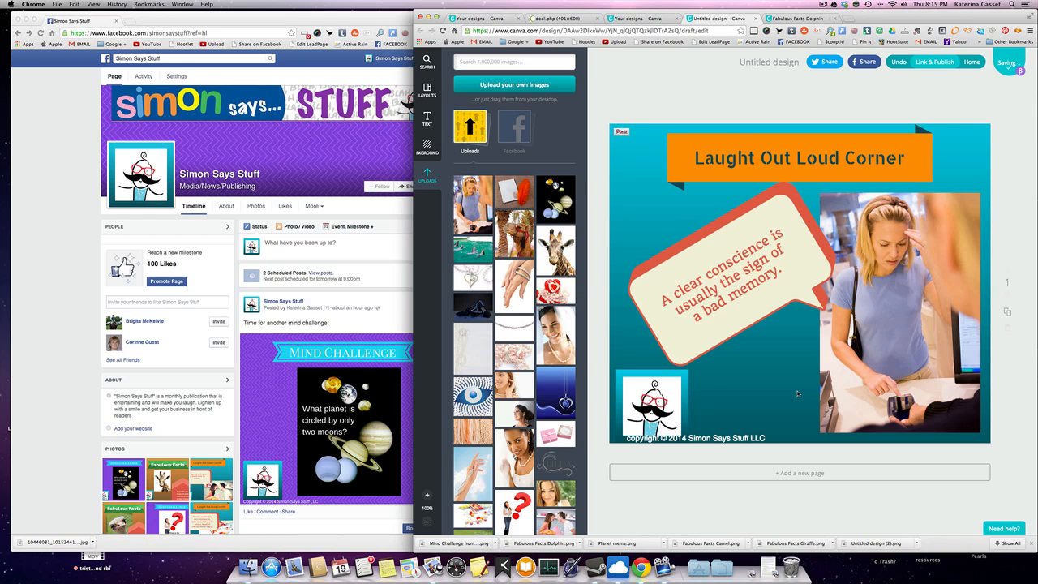
- Apply the Epic filter to the checkout woman photo
click(954, 243)
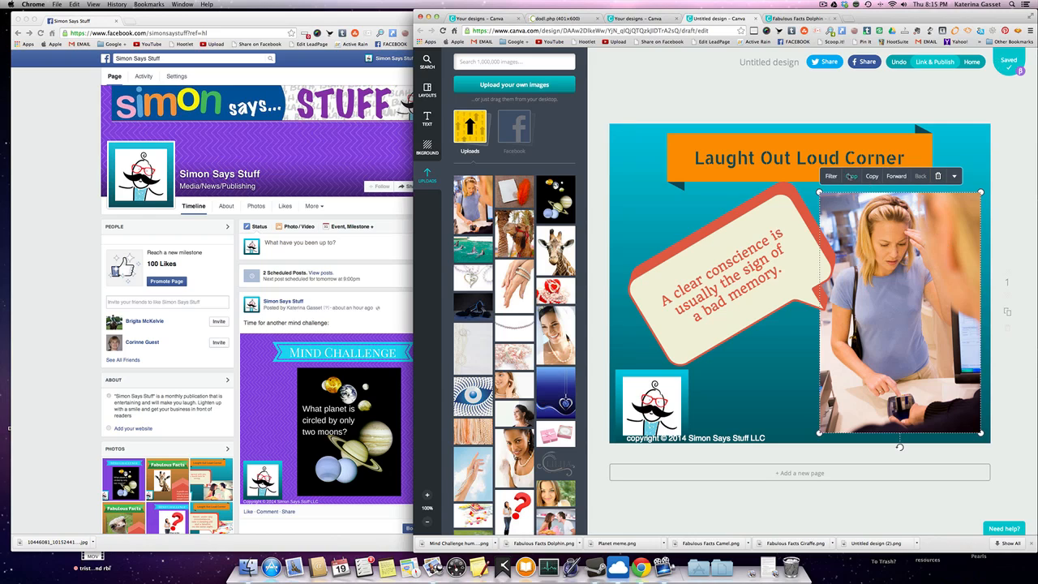
click(828, 175)
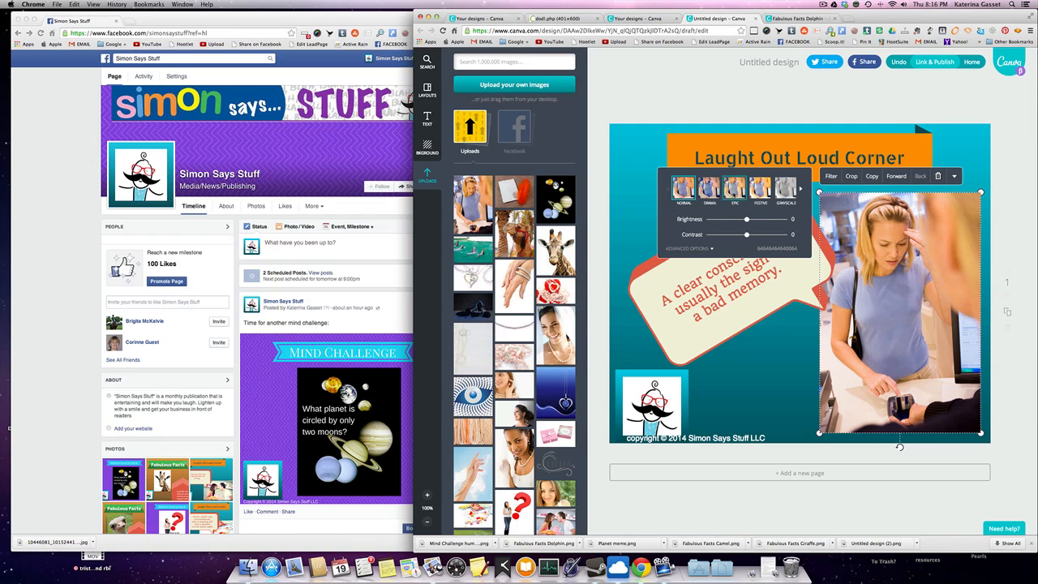
click(735, 189)
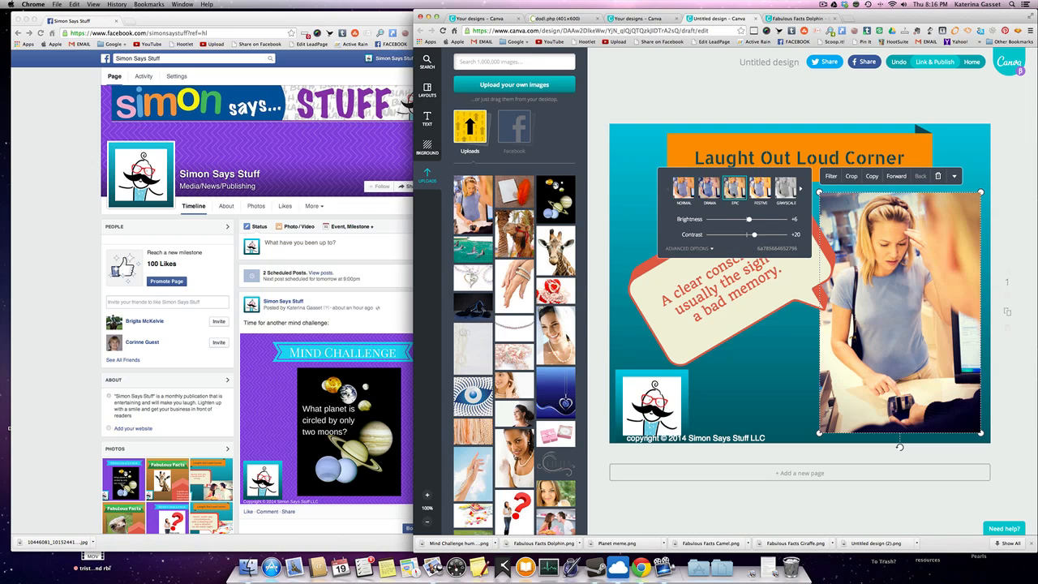
click(770, 363)
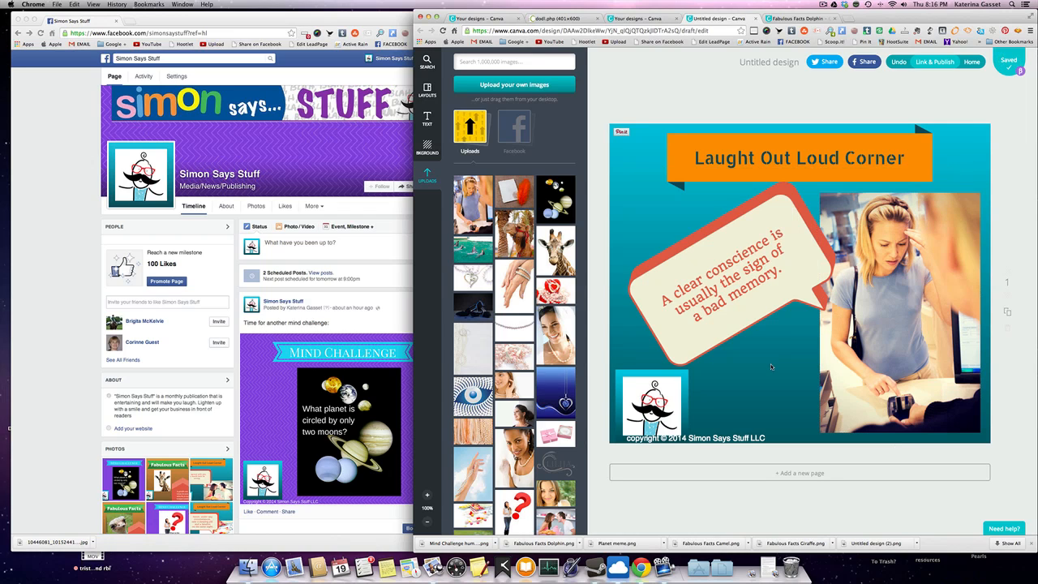
click(771, 366)
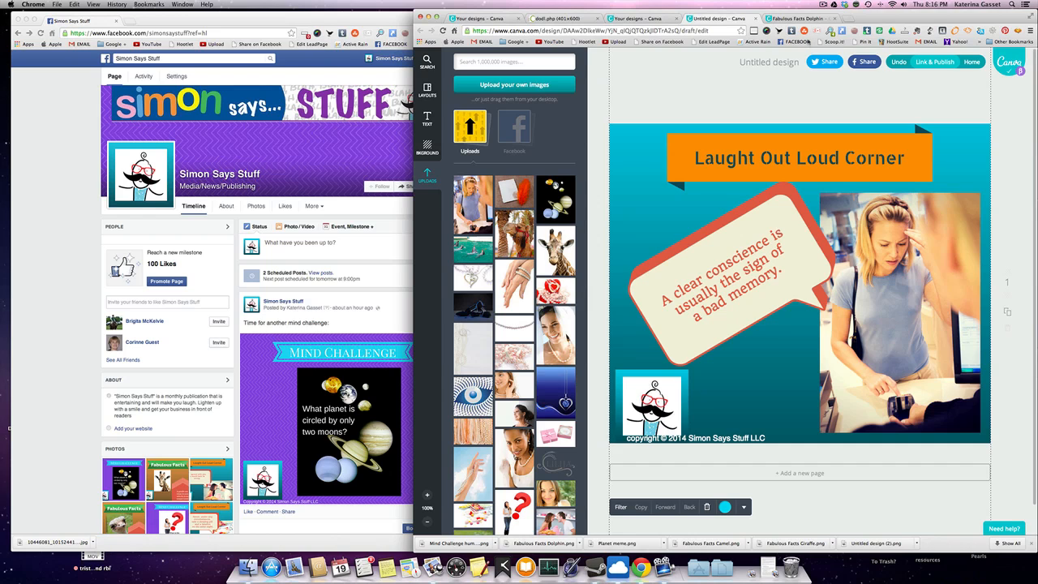
- Deselect the checkout photo and rename the untitled design as Bad Memory meme
drag(885, 16, 797, 16)
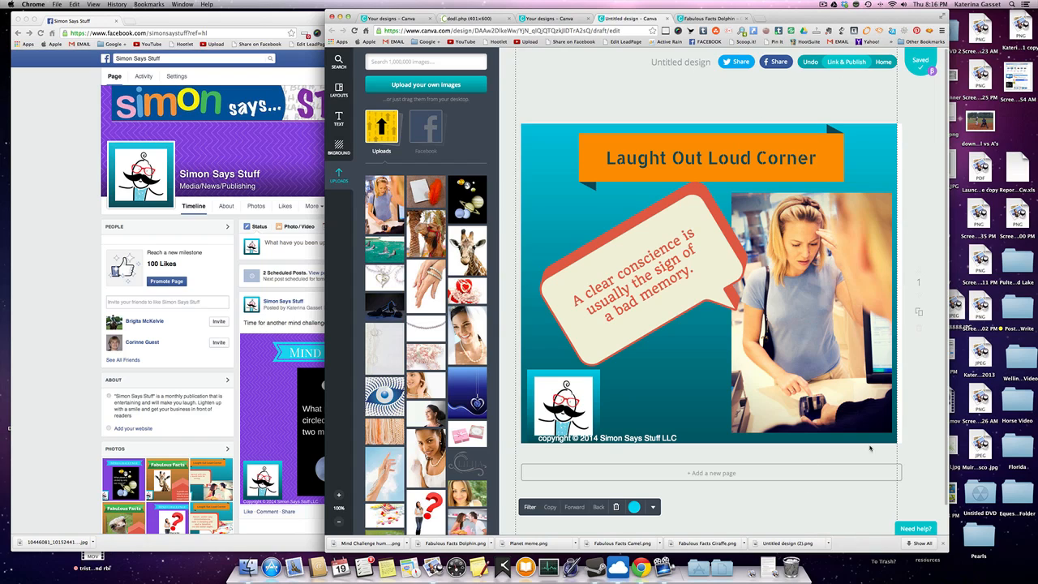
click(915, 401)
click(666, 62)
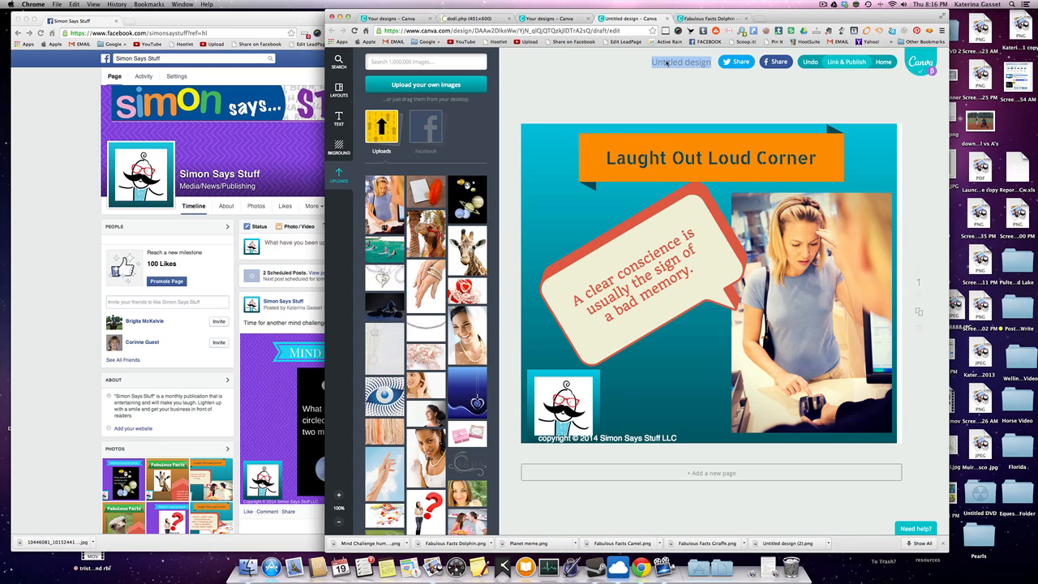
text(Bad M)
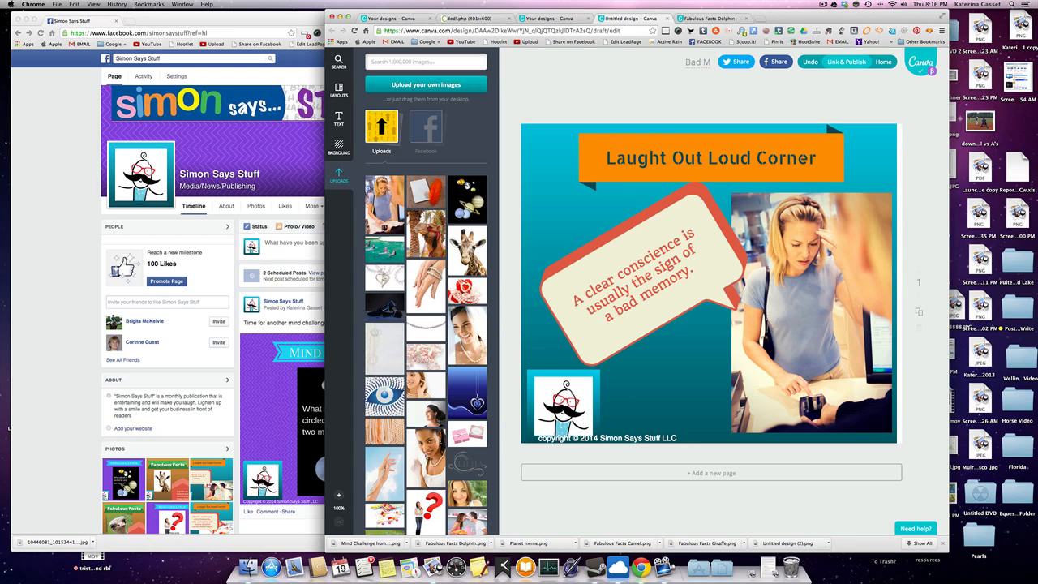
text(emory meme)
click(750, 85)
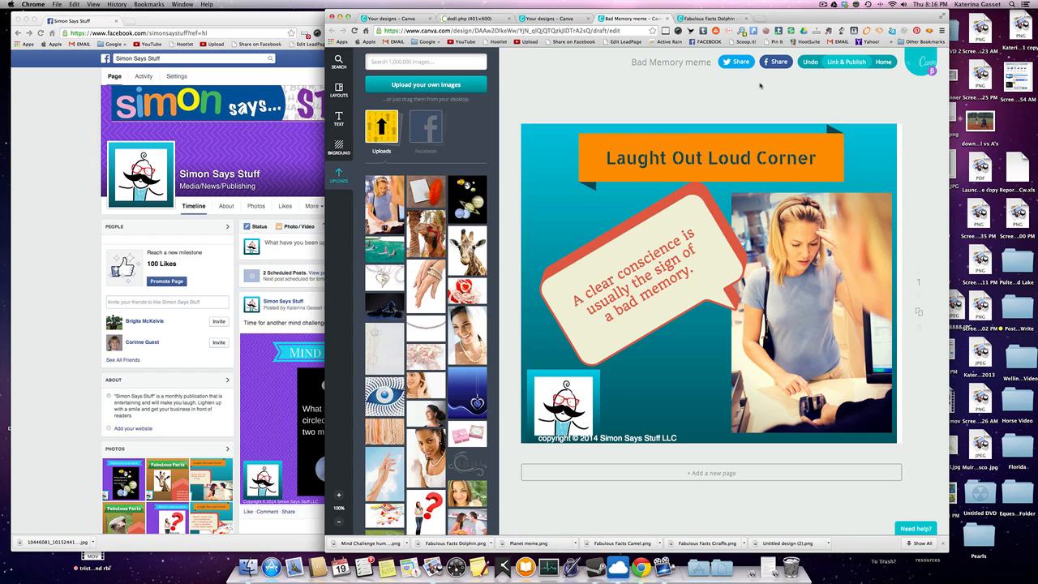
- Publish the Bad Memory meme design as a web image, retrying once the changes are saved
click(844, 63)
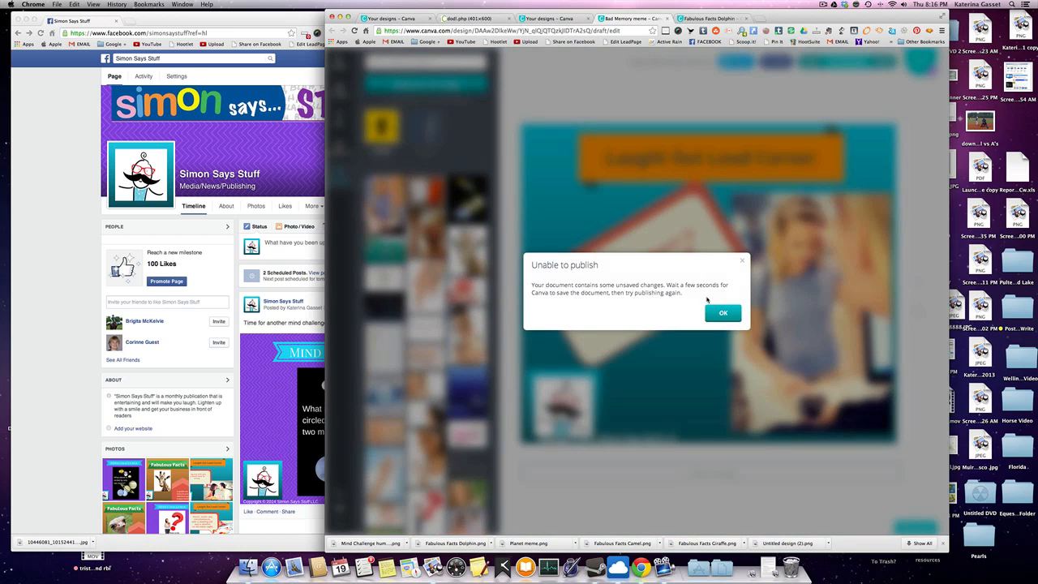
click(721, 314)
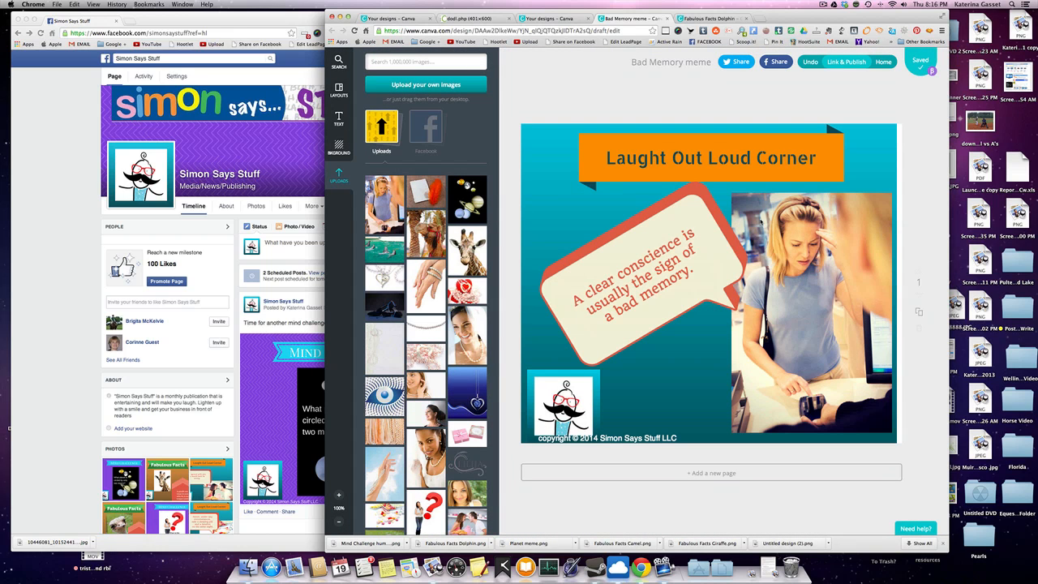
click(836, 65)
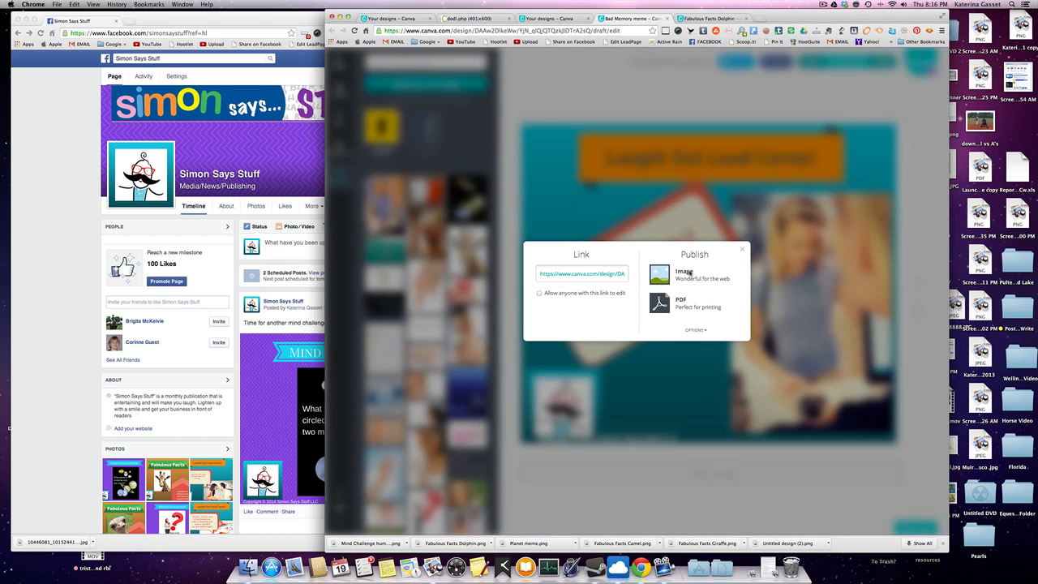
click(685, 273)
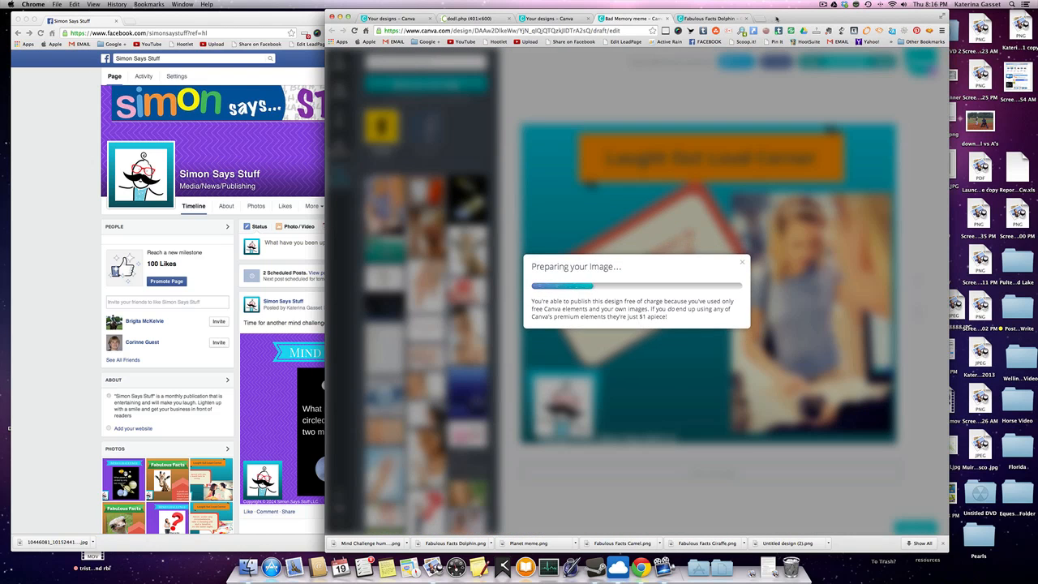
- Switch to the Simon Says Stuff Facebook page and write the status "Laugh Out Loud Corner - laughing is good for your health."
drag(775, 20, 934, 19)
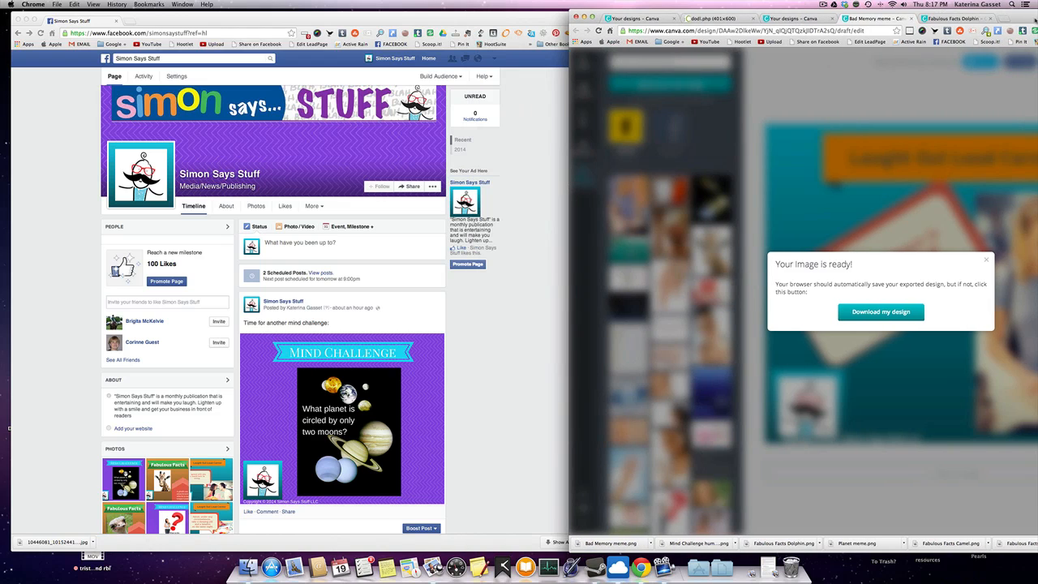
drag(948, 18, 1011, 8)
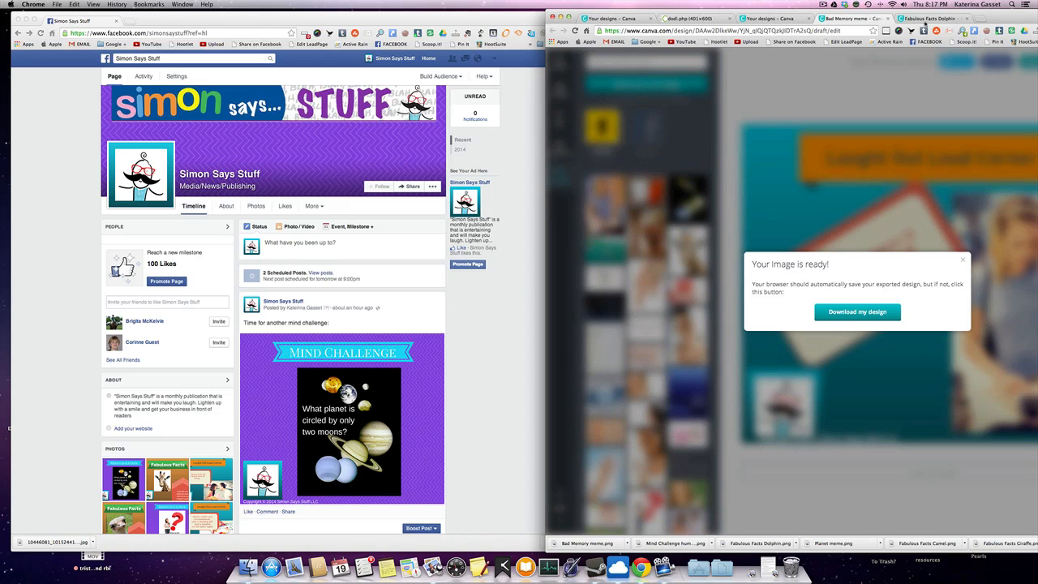
click(320, 246)
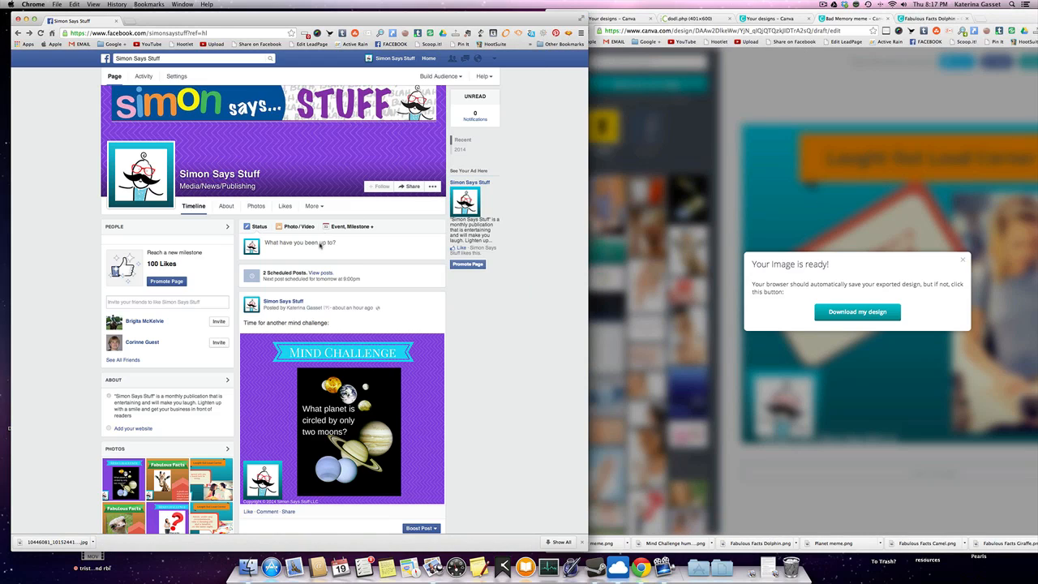
click(321, 246)
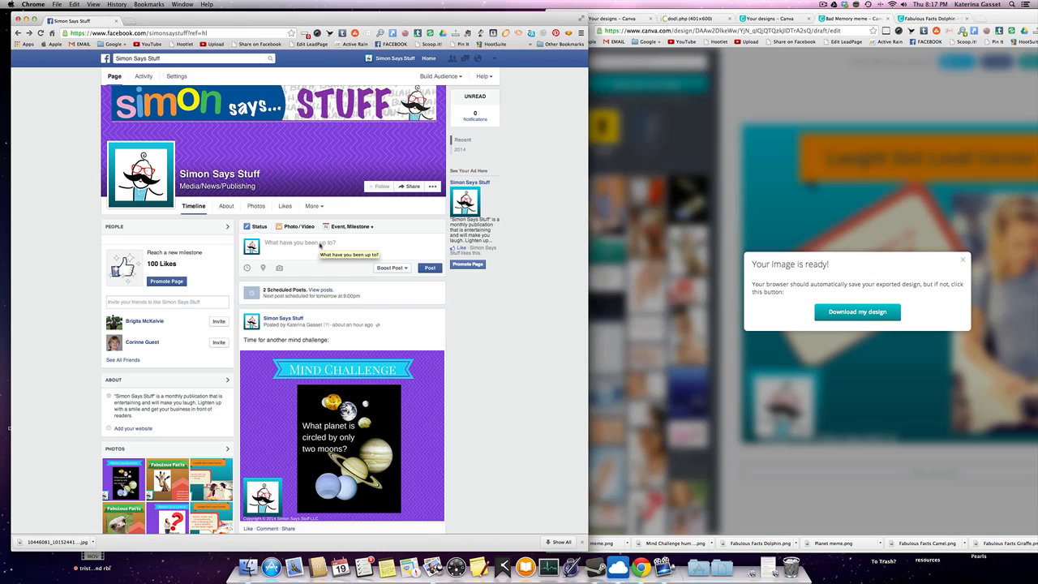
text(La)
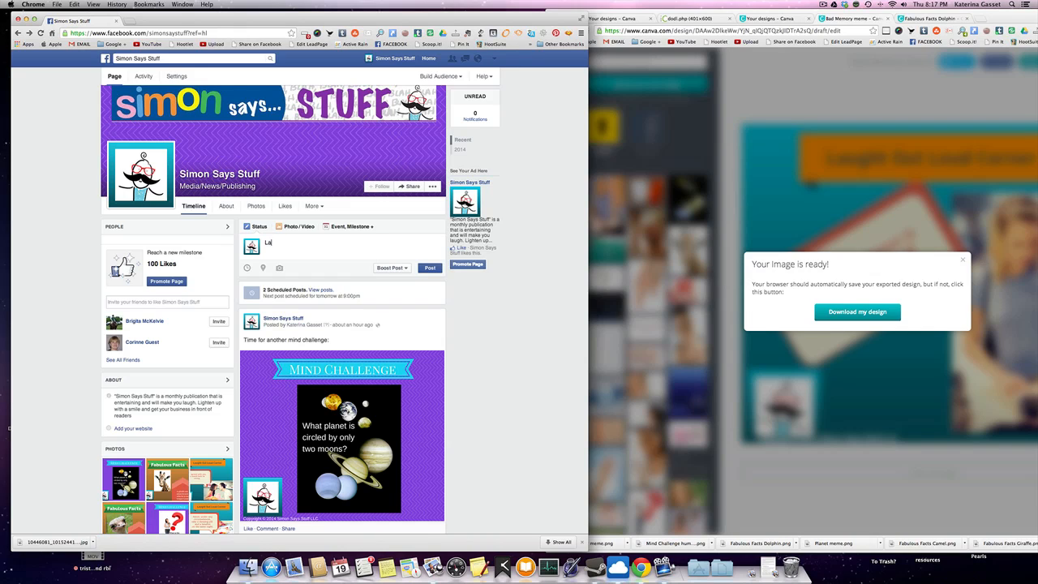
text(ugh Out )
text(Loo)
text(d Corner)
text(is ready)
key(BackSpace)
key(BackSpace)
key(BackSpace)
key(BackSpace)
key(BackSpace)
key(BackSpace)
key(BackSpace)
text(- laughing i sgood)
key(BackSpace)
key(BackSpace)
key(BackSpace)
key(BackSpace)
key(BackSpace)
text(s good for your health.)
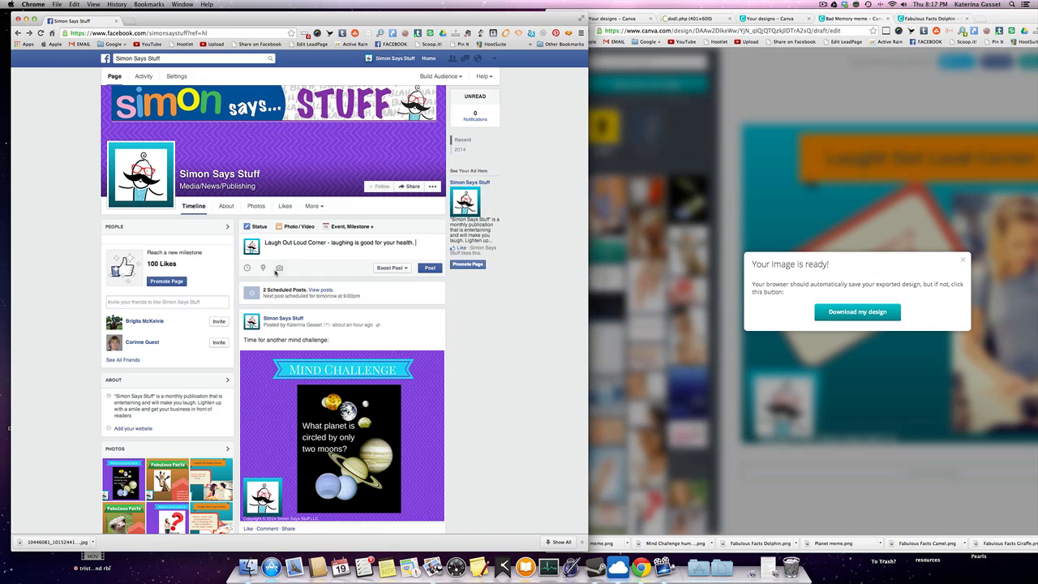
- Attach Bad Memory meme.png from the Downloads folder to the status and publish the post
click(280, 268)
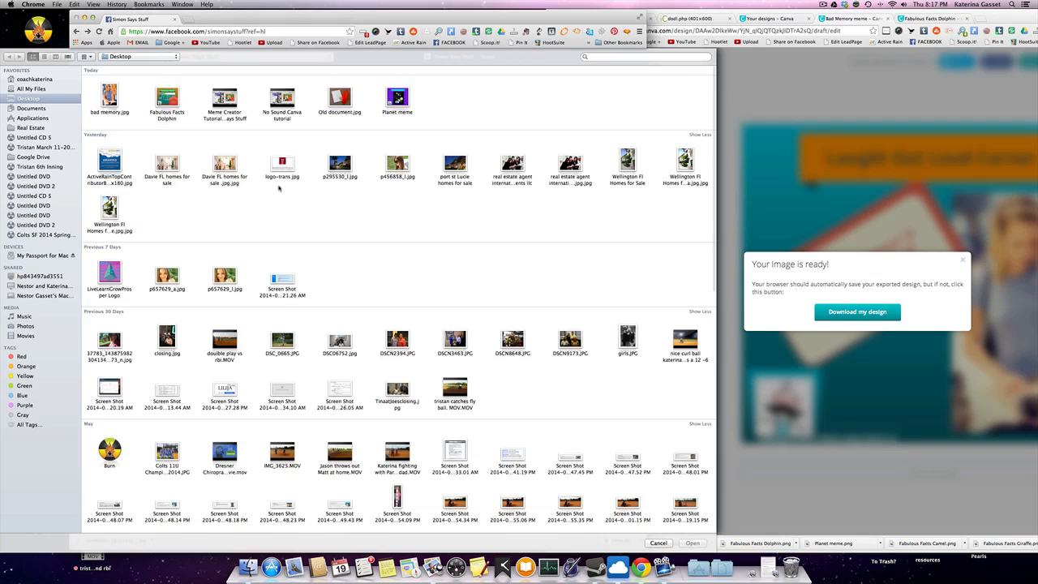
click(42, 79)
click(336, 231)
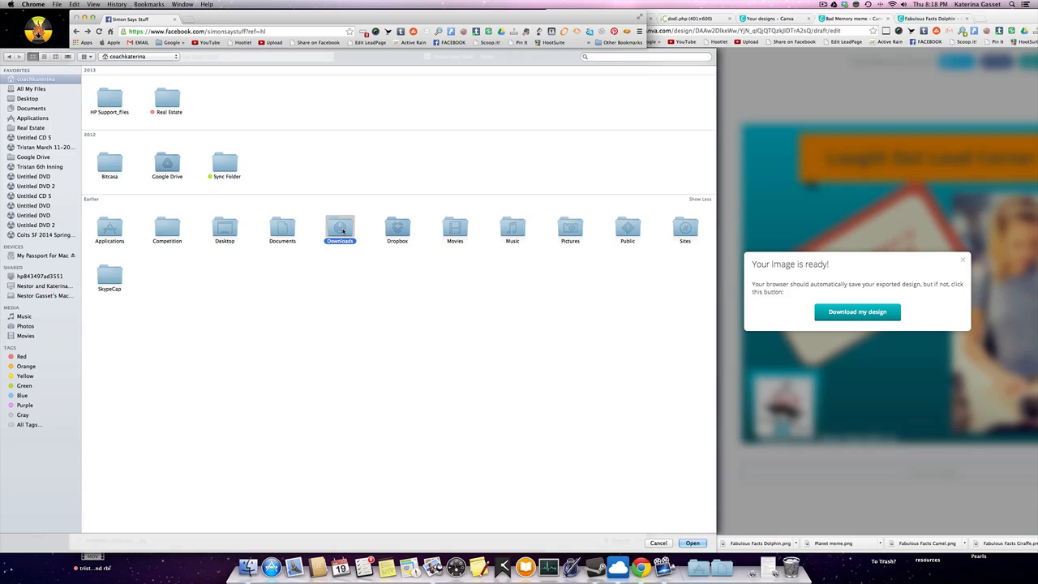
double_click(341, 227)
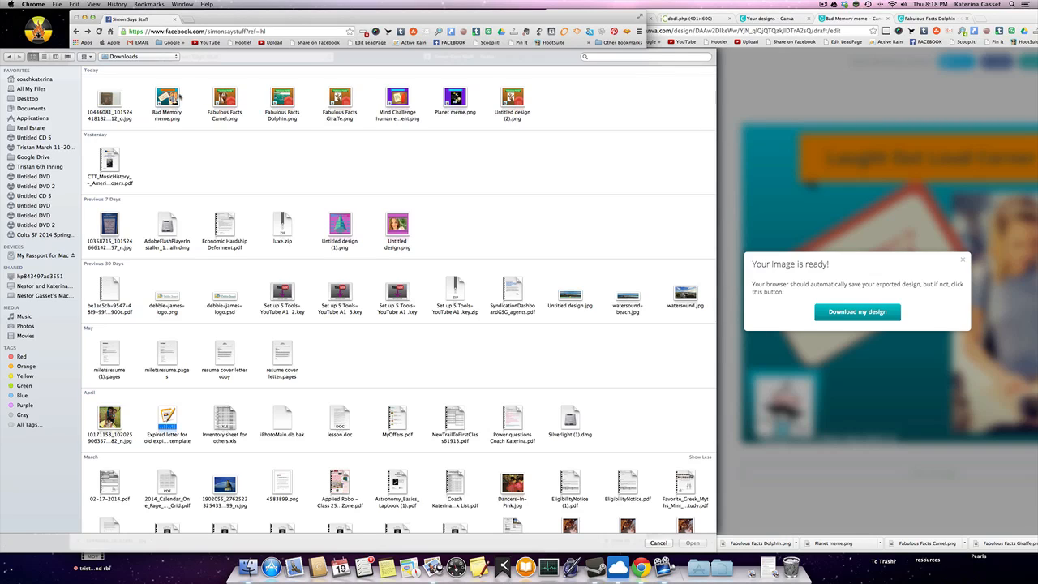
click(169, 98)
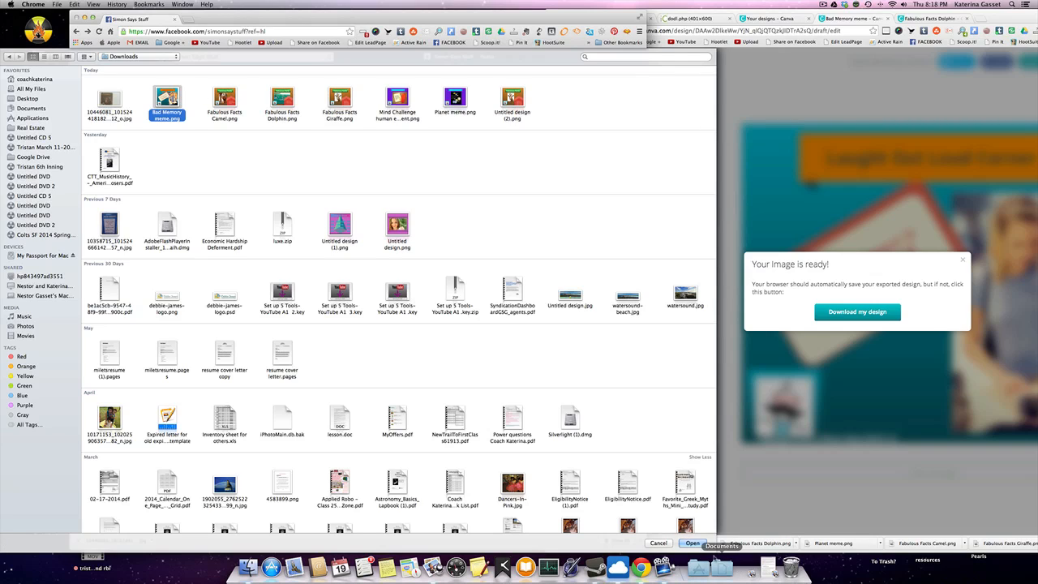
click(692, 543)
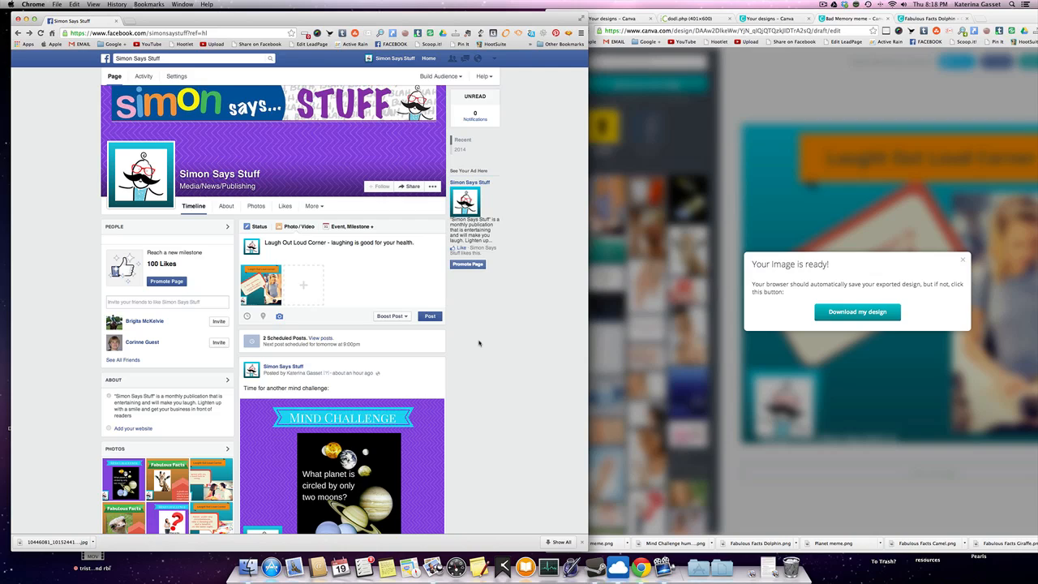
click(429, 316)
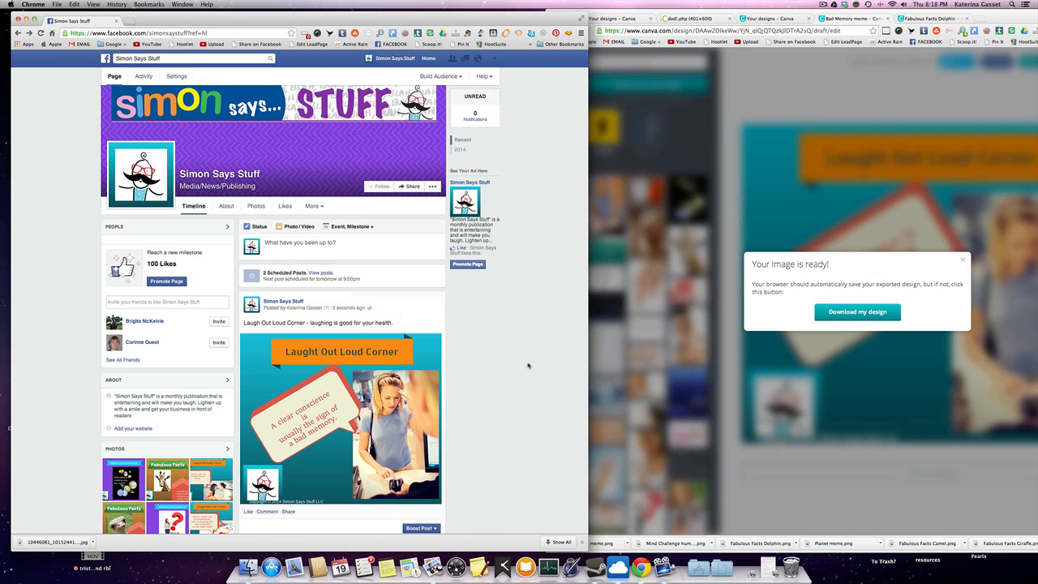
- Review the new post and the earlier Mind Challenge, Fabulous Facts and Laught Out Loud Corner memes on the page's timeline
scroll(425, 390, down, 5)
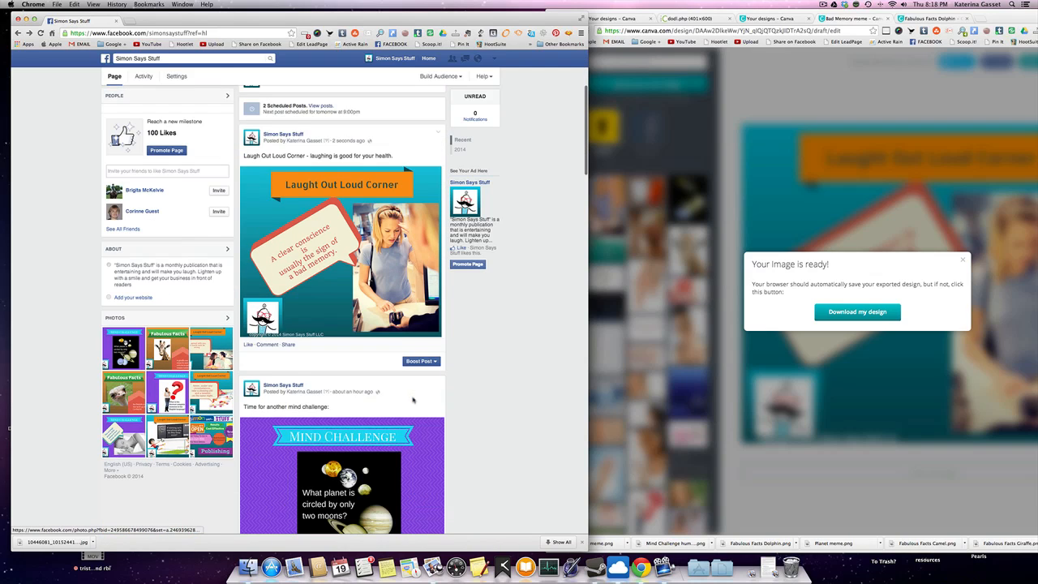
scroll(412, 400, down, 3)
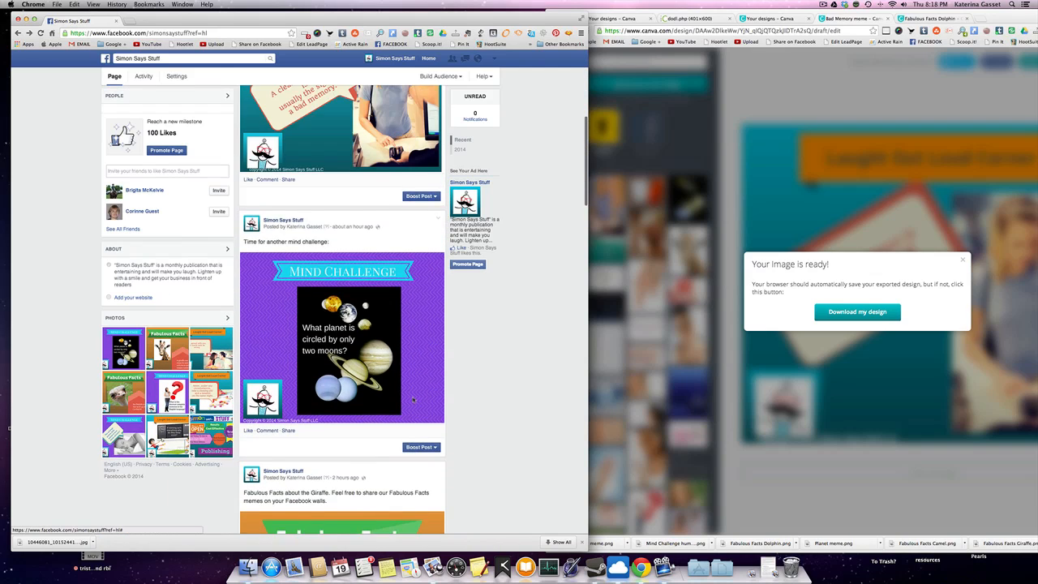
scroll(413, 399, up, 3)
scroll(414, 400, down, 5)
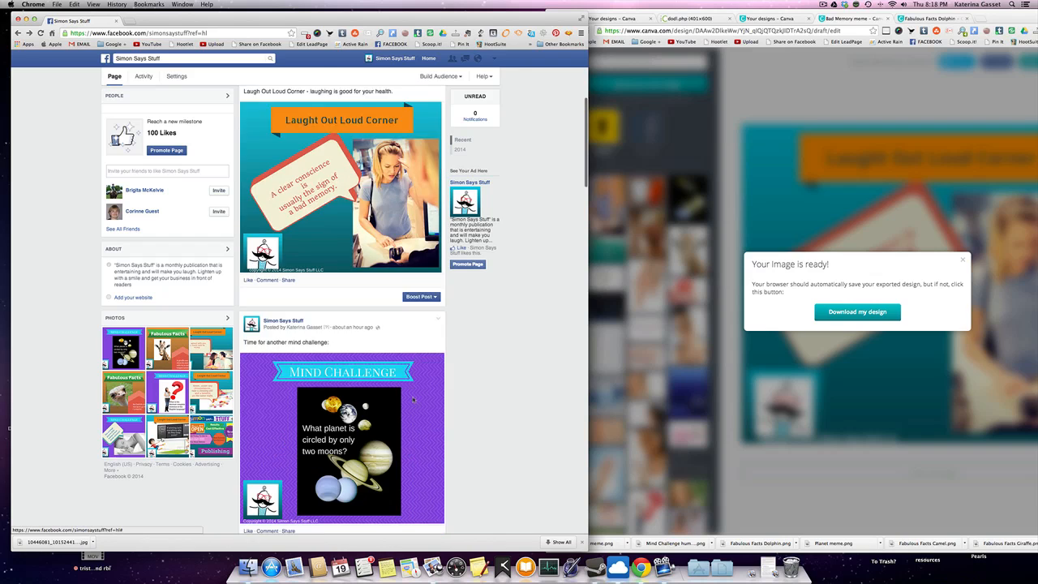
scroll(413, 400, down, 3)
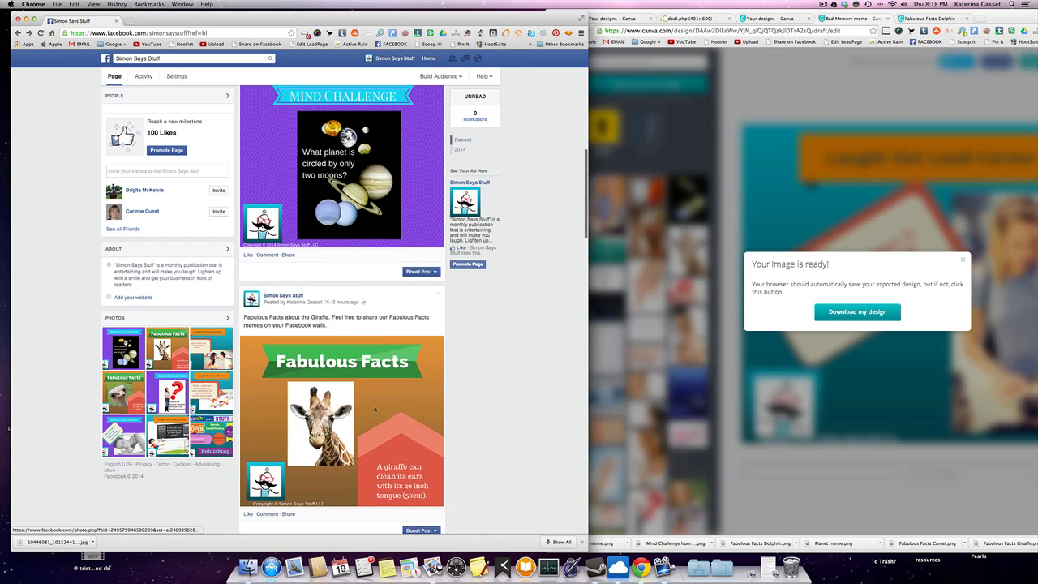
scroll(374, 409, up, 10)
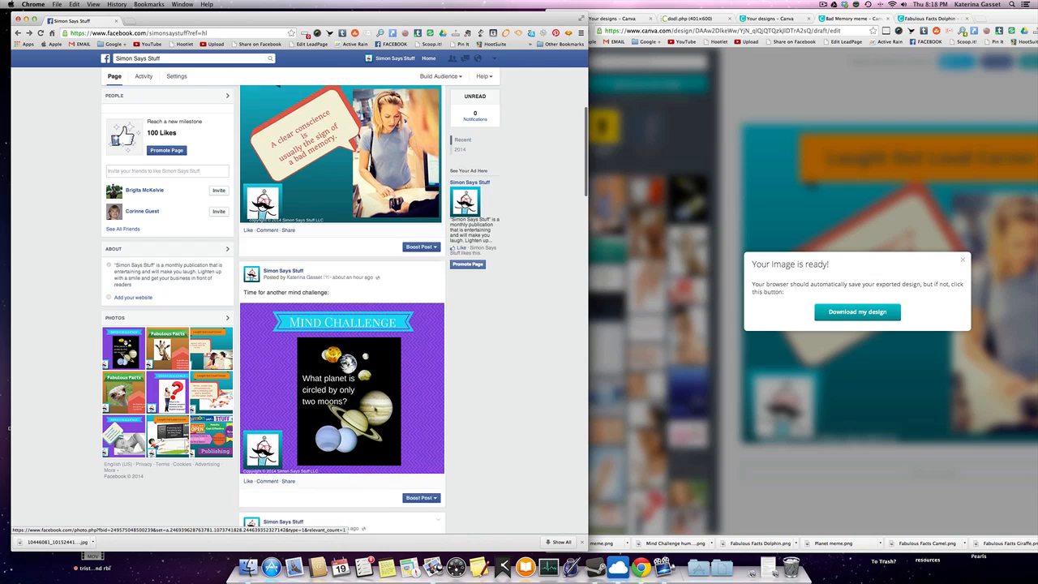
scroll(375, 409, down, 5)
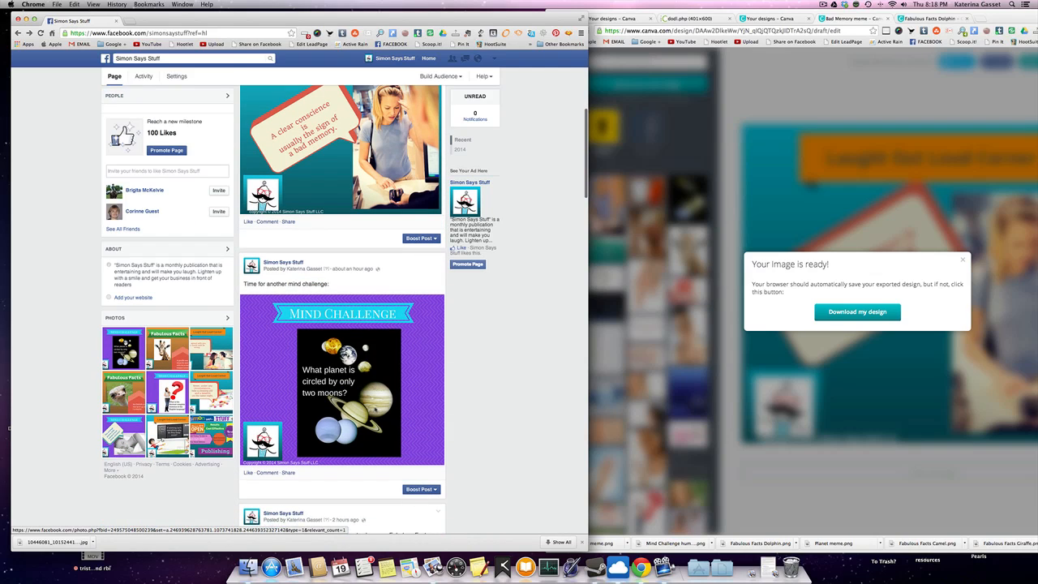
scroll(375, 409, down, 6)
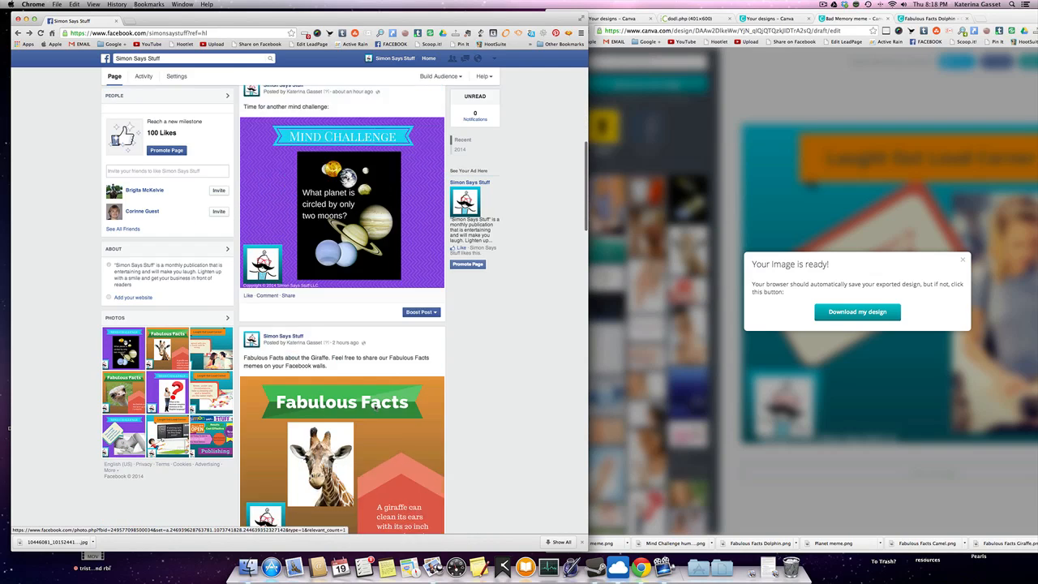
scroll(374, 408, down, 2)
scroll(374, 408, up, 6)
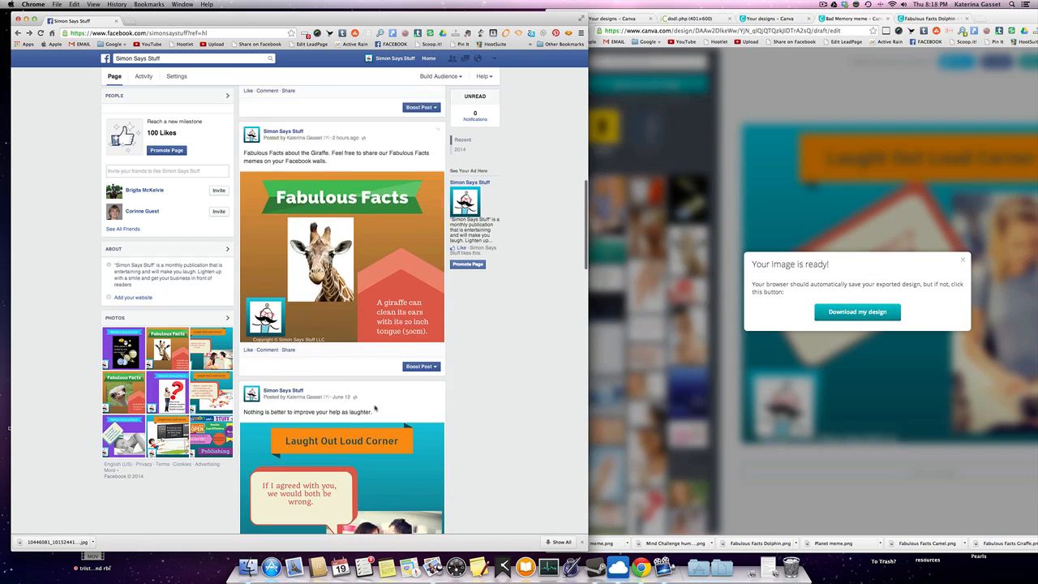
scroll(375, 409, up, 6)
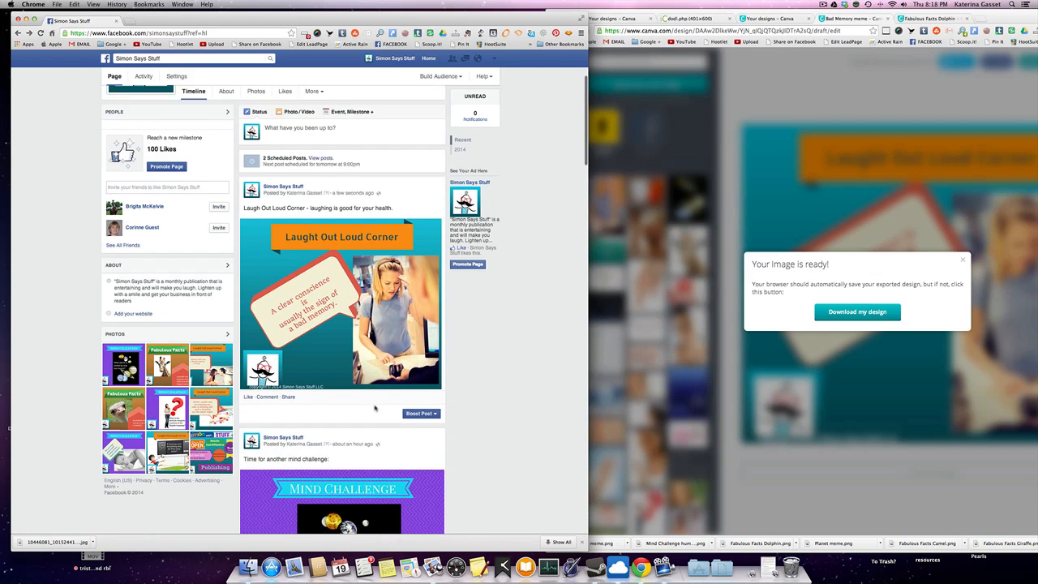
scroll(375, 408, down, 8)
scroll(374, 408, down, 15)
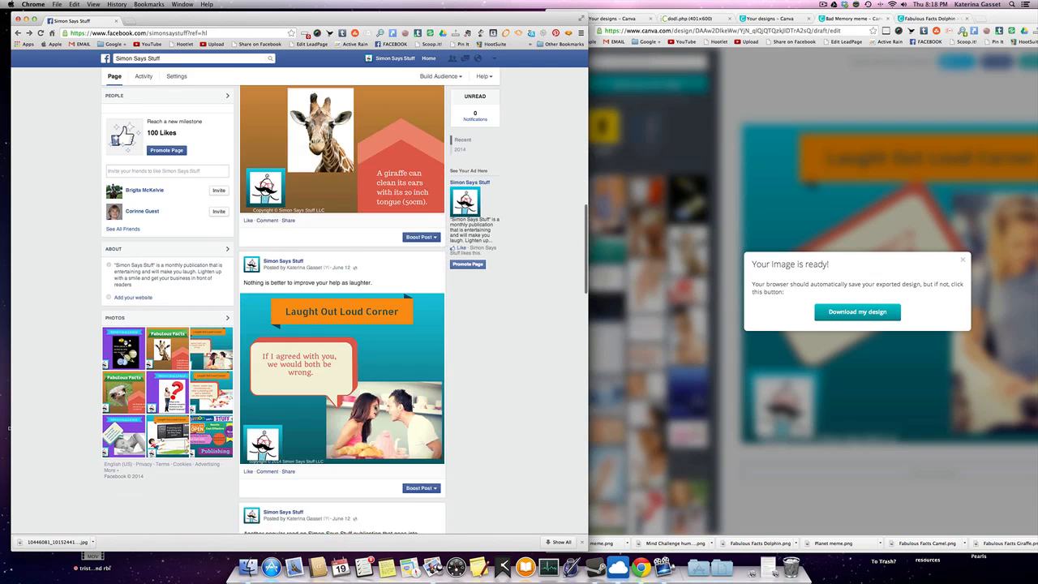
scroll(375, 409, down, 20)
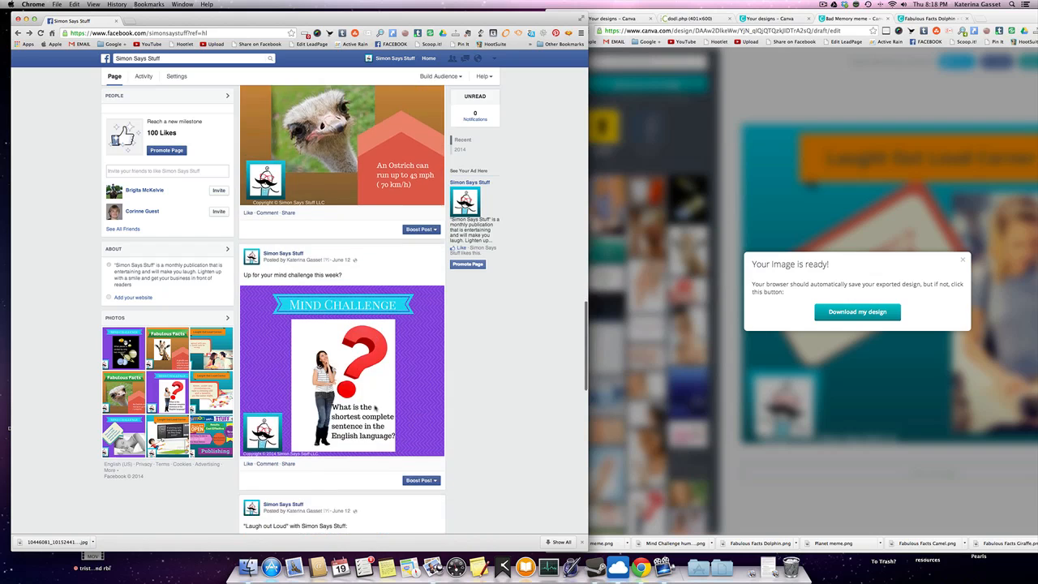
scroll(374, 409, down, 7)
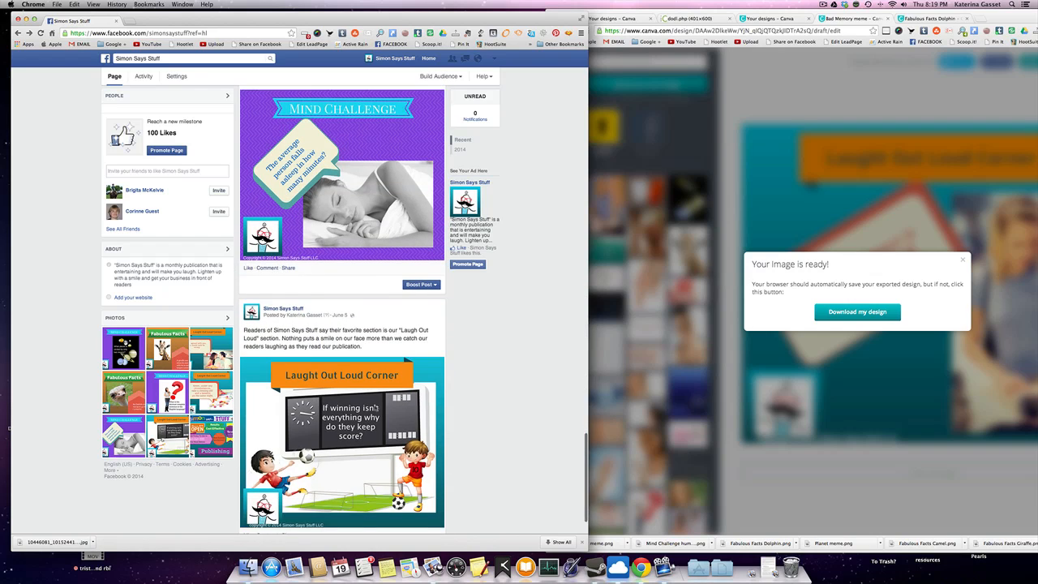
scroll(374, 408, up, 20)
scroll(374, 408, up, 2)
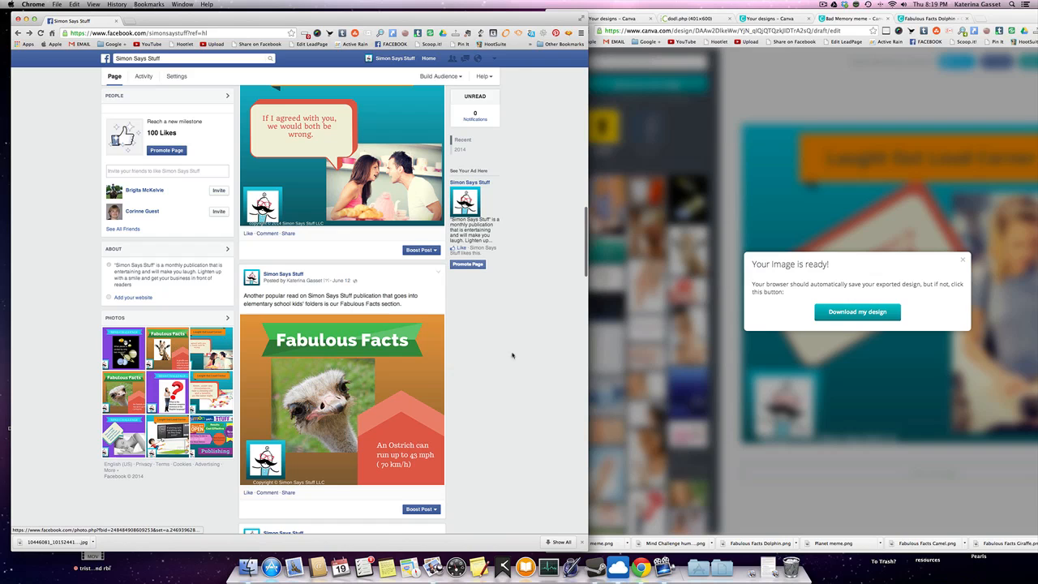
scroll(500, 383, up, 1)
scroll(500, 383, up, 15)
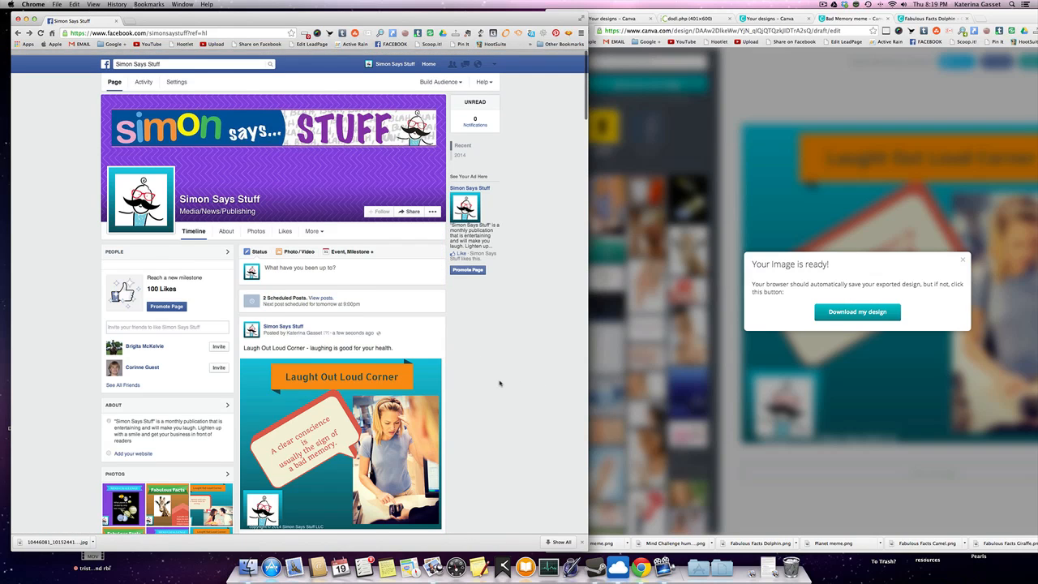
scroll(500, 383, down, 2)
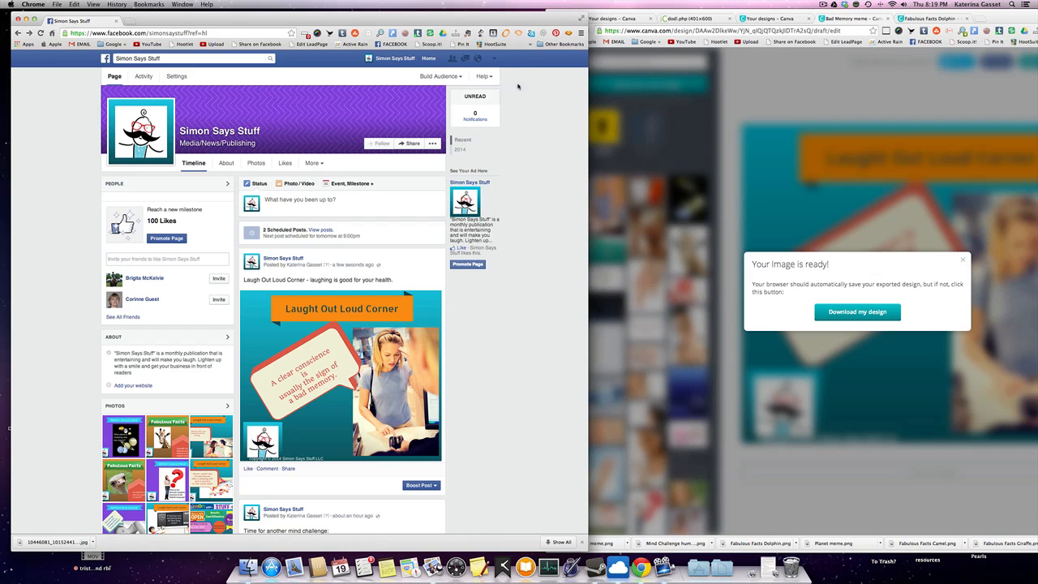
- Return to the Bad Memory meme design in Canva beside the Facebook page and close the download dialog
drag(537, 14, 528, 11)
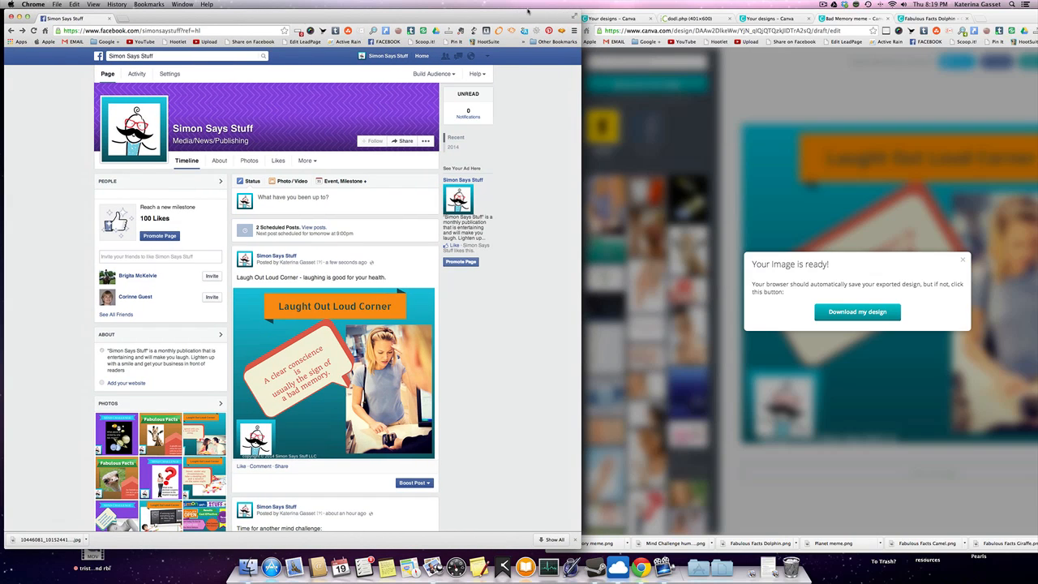
drag(1014, 17, 847, 15)
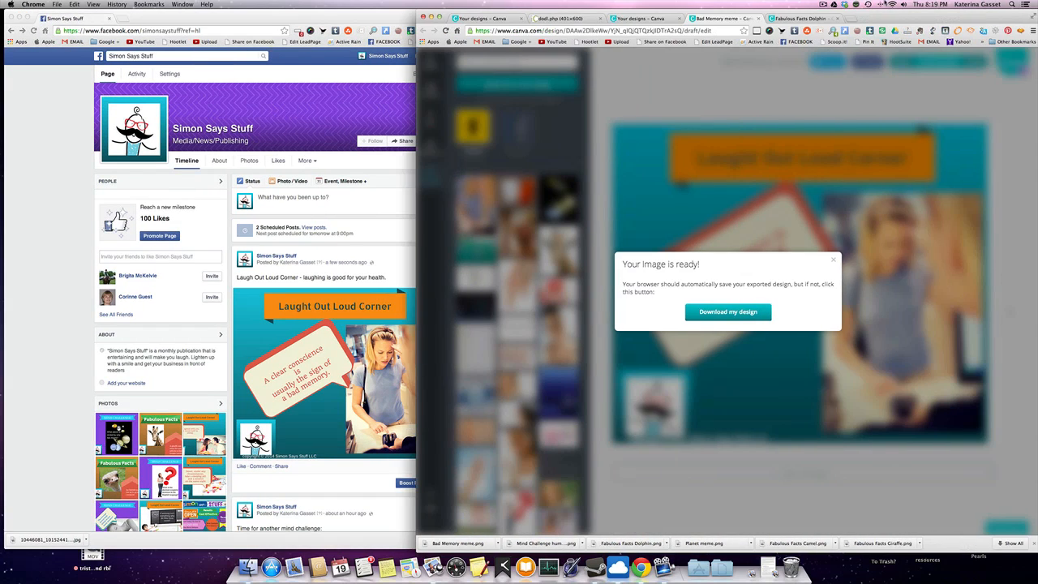
click(832, 260)
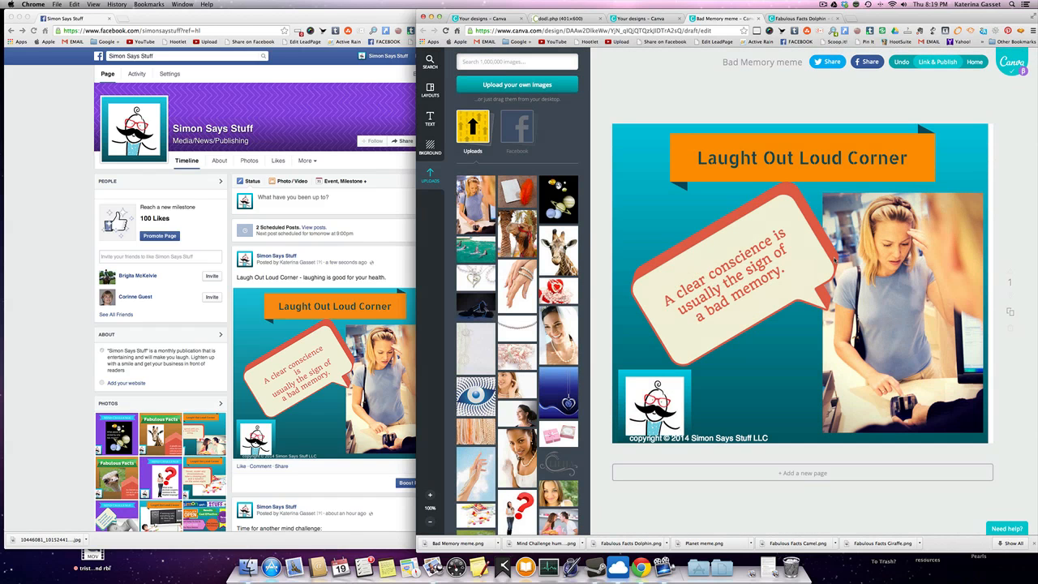